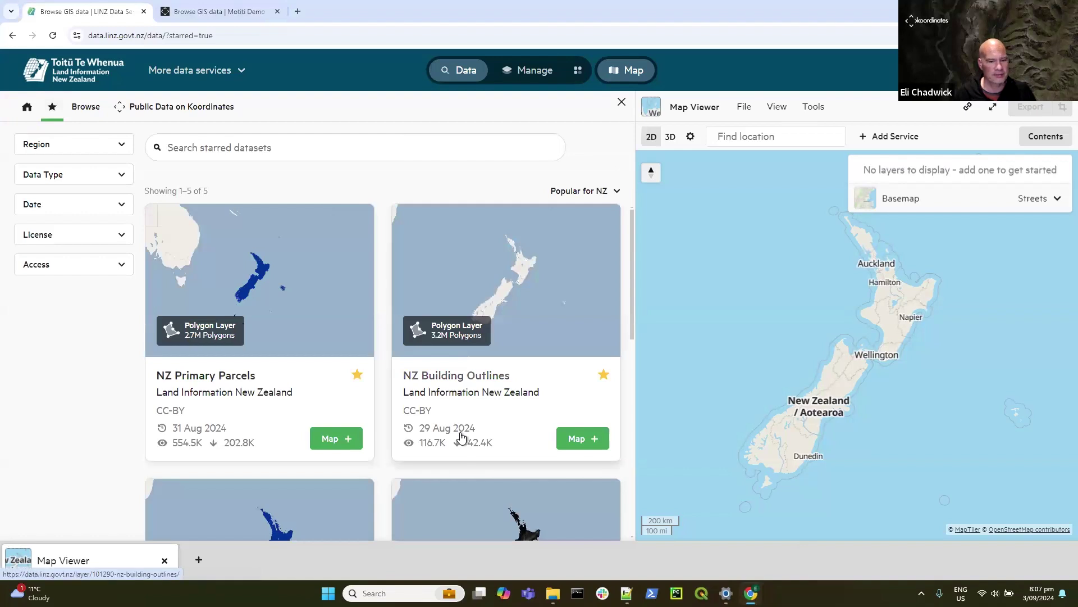
# Step: Add the NZ Building Outlines layer to the map from its dataset details and close the details
pyautogui.scroll(-1, 493, 396)
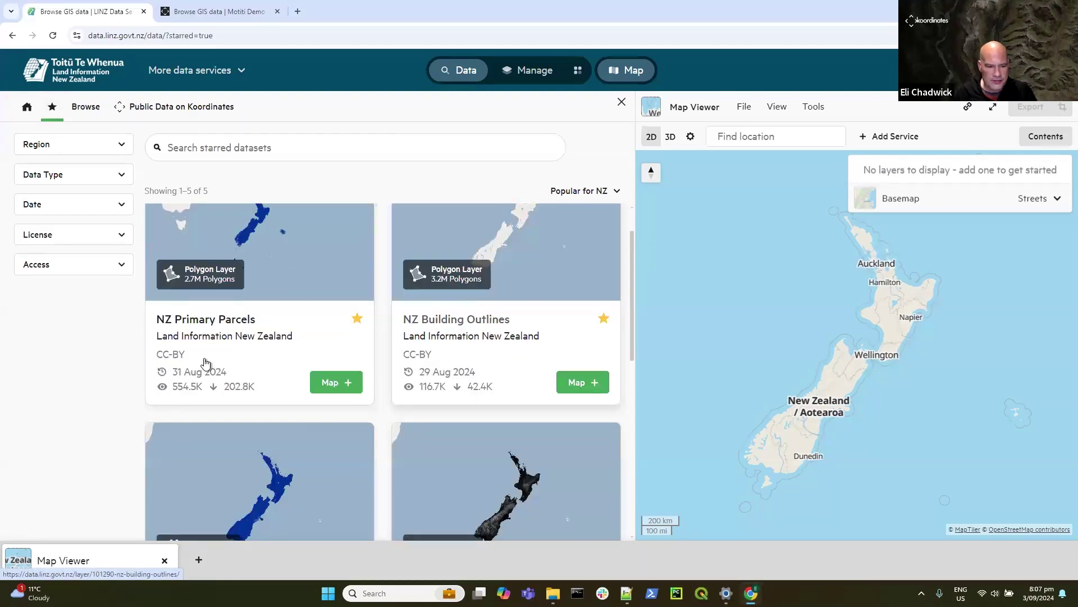
pyautogui.click(511, 343)
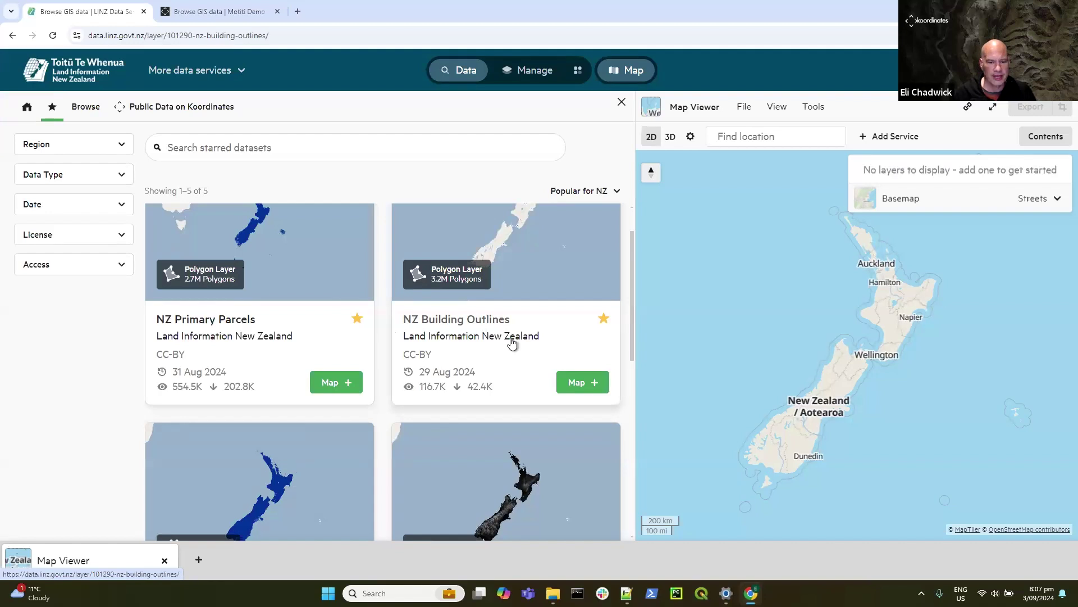
pyautogui.scroll(-5, 427, 361)
pyautogui.scroll(5, 429, 365)
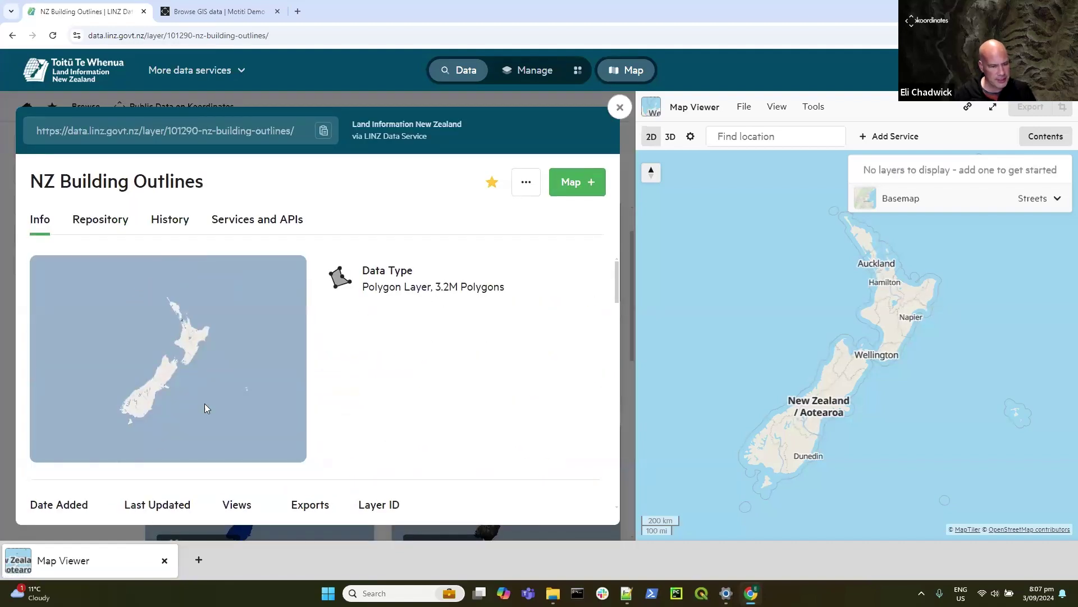
pyautogui.click(574, 183)
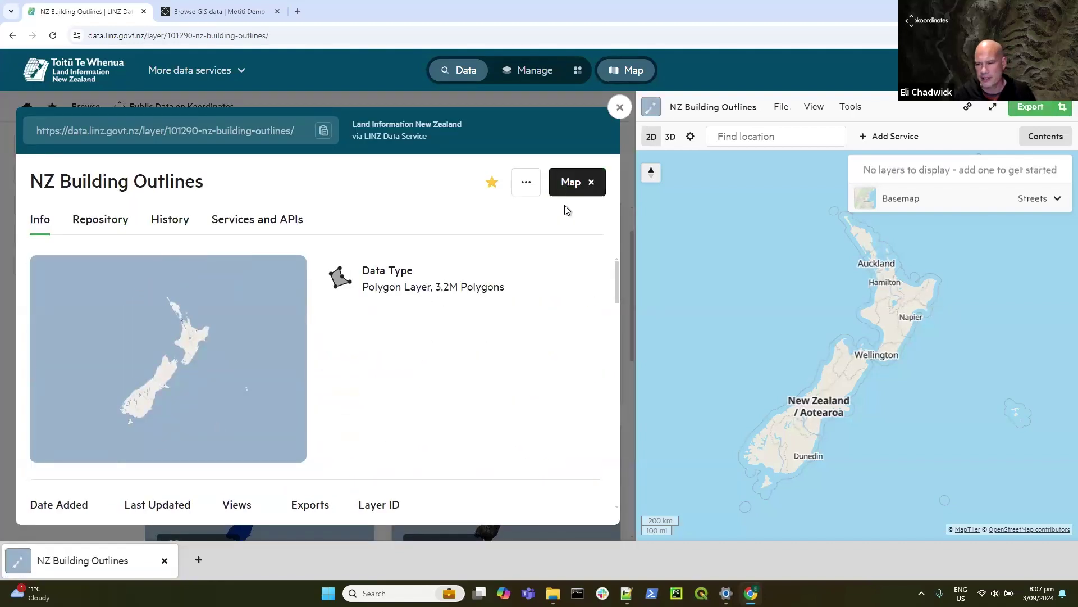
pyautogui.click(620, 108)
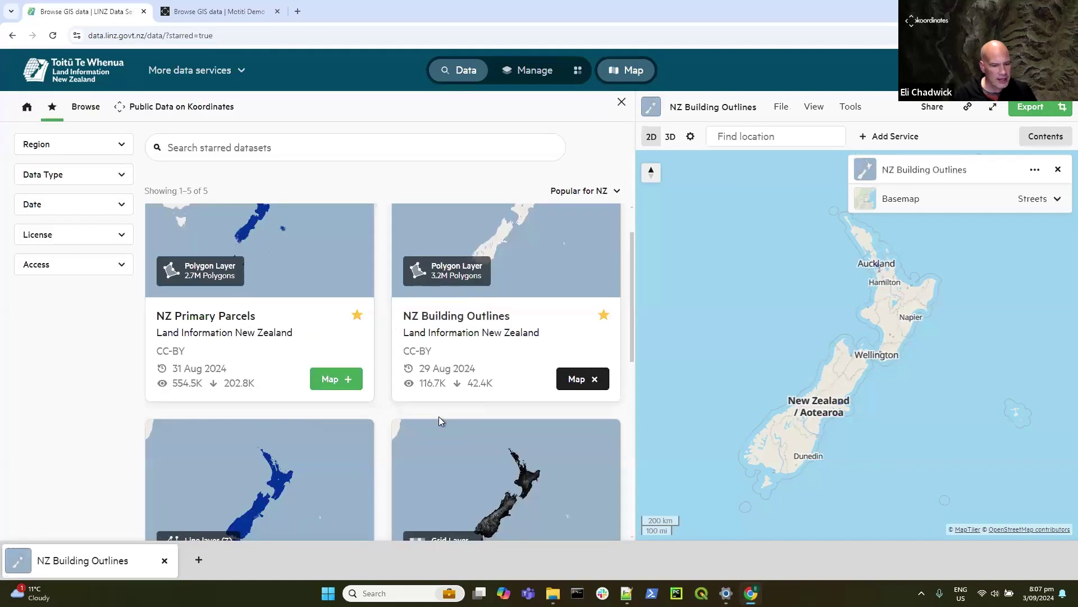
# Step: Add NZ Contours (Topo, 1:50k), NZ 8m Digital Elevation Model (2012) and NZ Place Names (NZGB) to the map
pyautogui.scroll(-3, 439, 417)
pyautogui.click(330, 503)
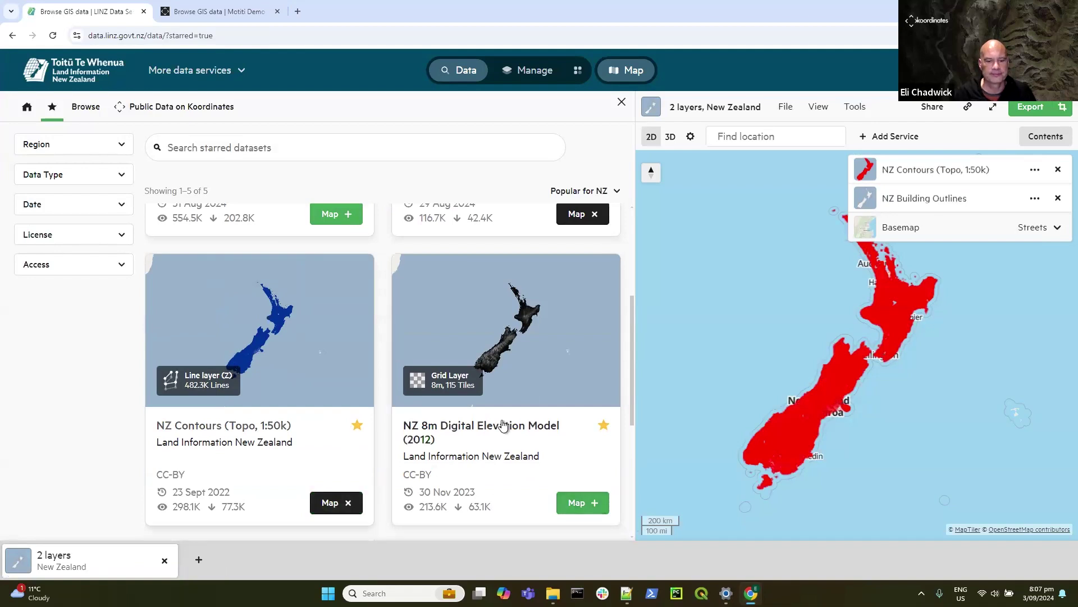
pyautogui.click(582, 503)
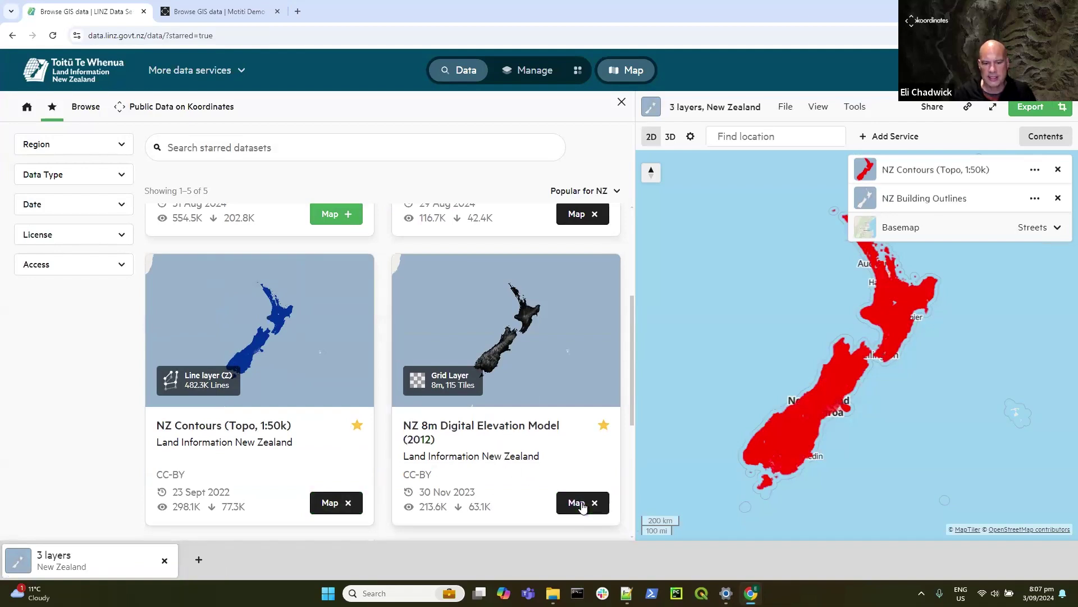
pyautogui.scroll(-5, 559, 448)
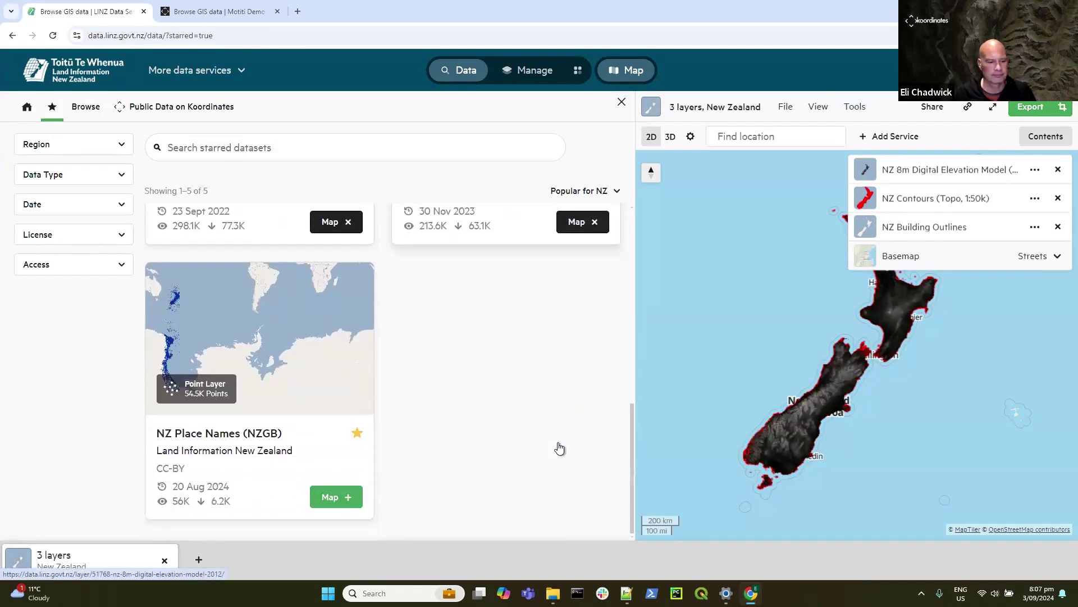
pyautogui.click(332, 499)
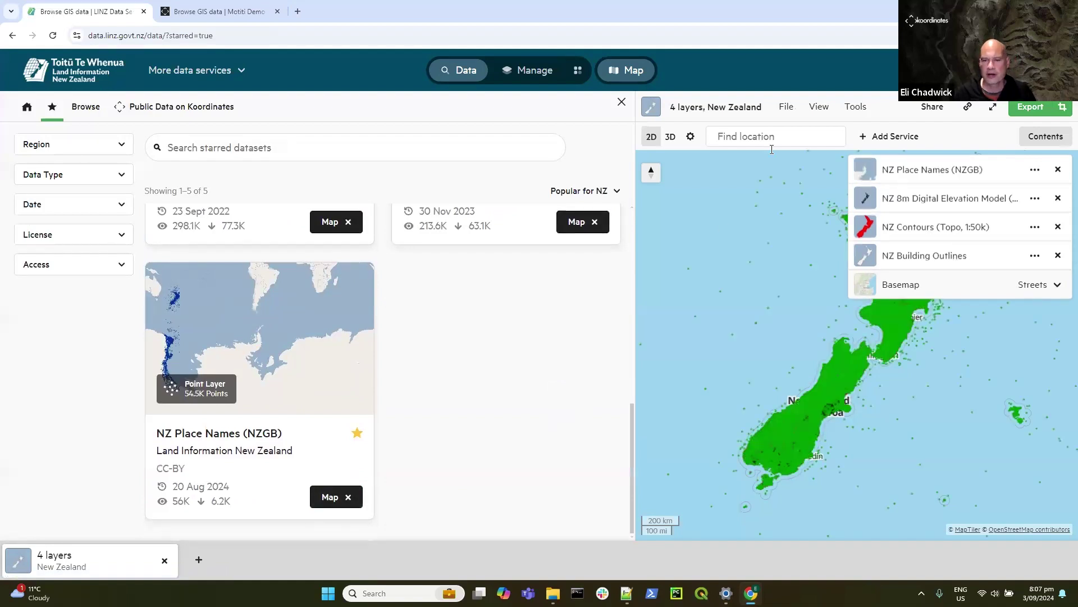
# Step: Locate Motiti Road, Bay of Plenty on the map and move the NZ 8m Digital Elevation Model layer below NZ Building Outlines
pyautogui.click(746, 136)
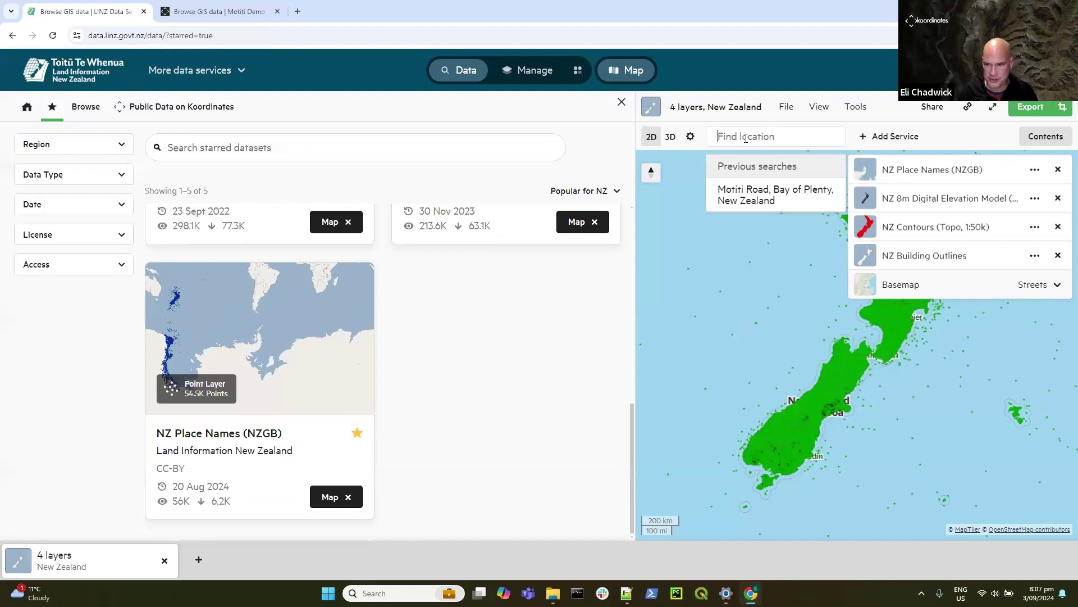
pyautogui.click(743, 192)
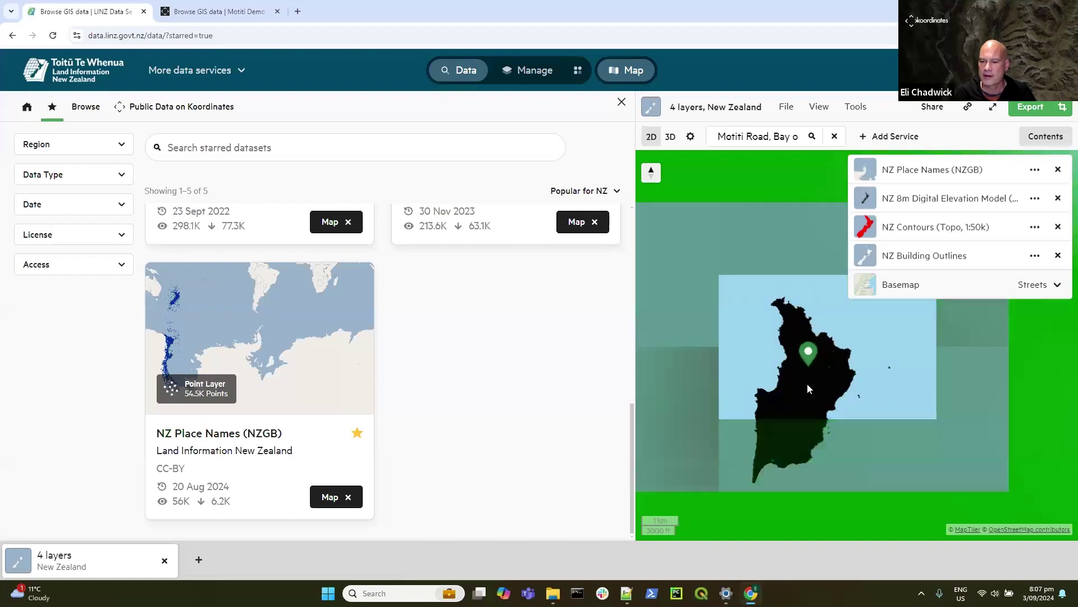
pyautogui.moveTo(911, 393); pyautogui.dragTo(948, 375)
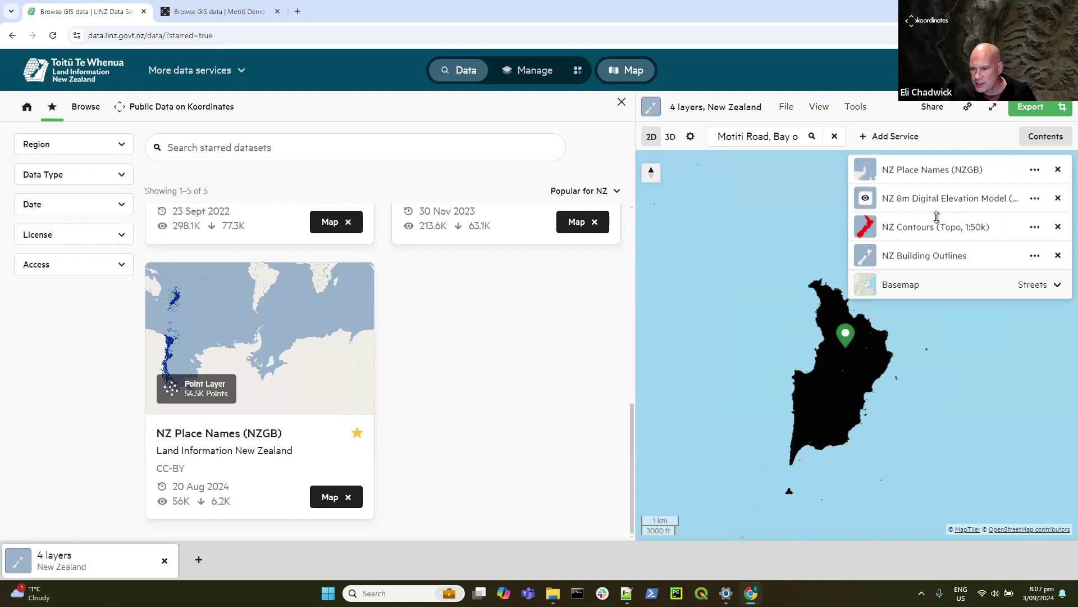
pyautogui.moveTo(931, 200); pyautogui.dragTo(932, 257)
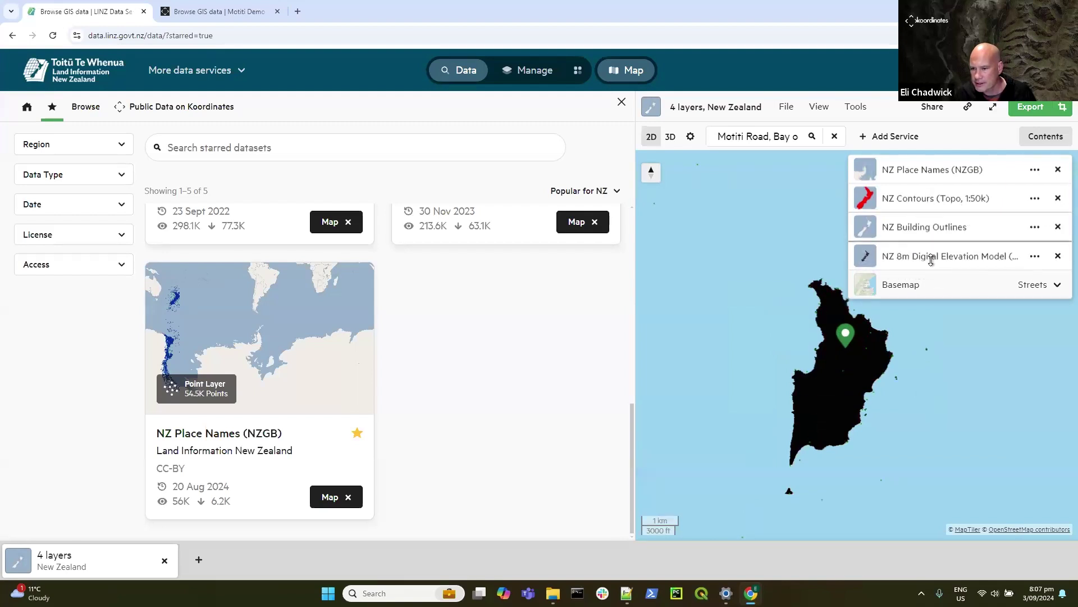
# Step: Create an export of the four layers cropped to the island in the map view, using EPSG:2193, GeoPackage / SQLite and GeoTIFF
pyautogui.scroll(2, 844, 385)
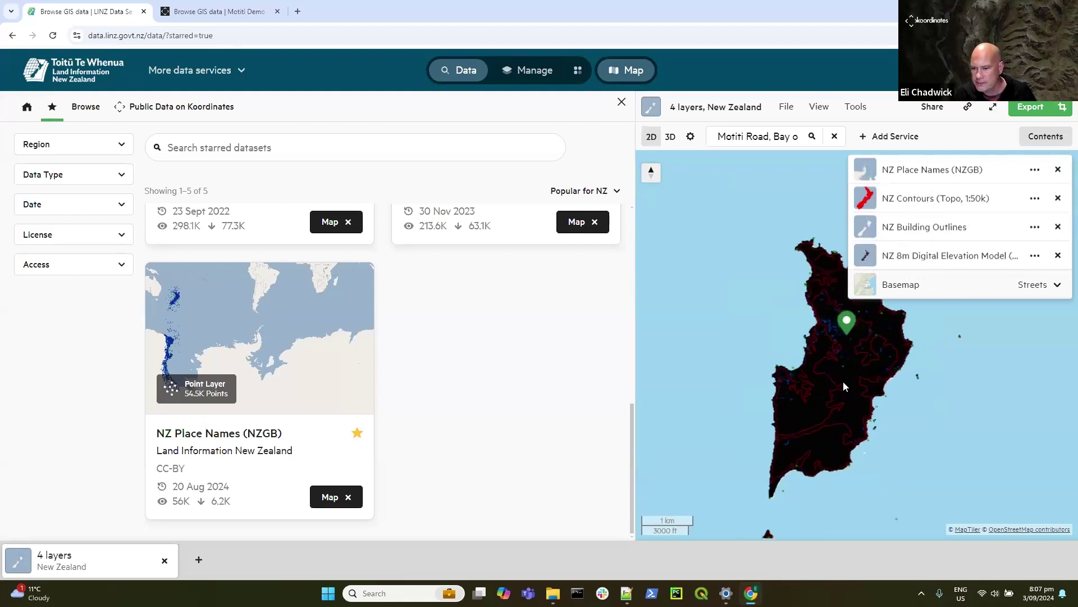
pyautogui.scroll(-1, 838, 362)
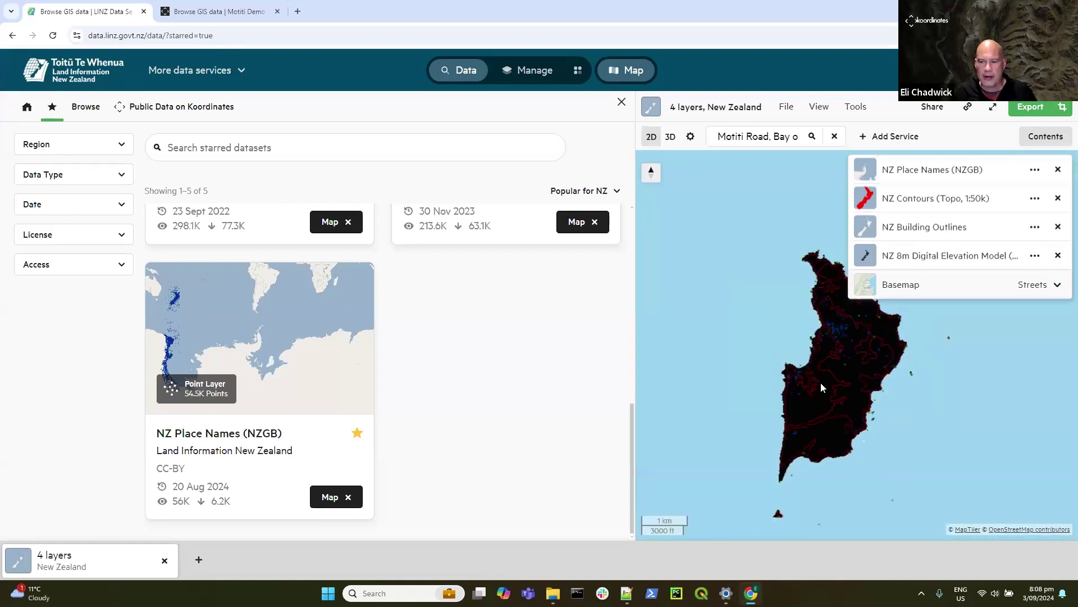
pyautogui.click(1030, 108)
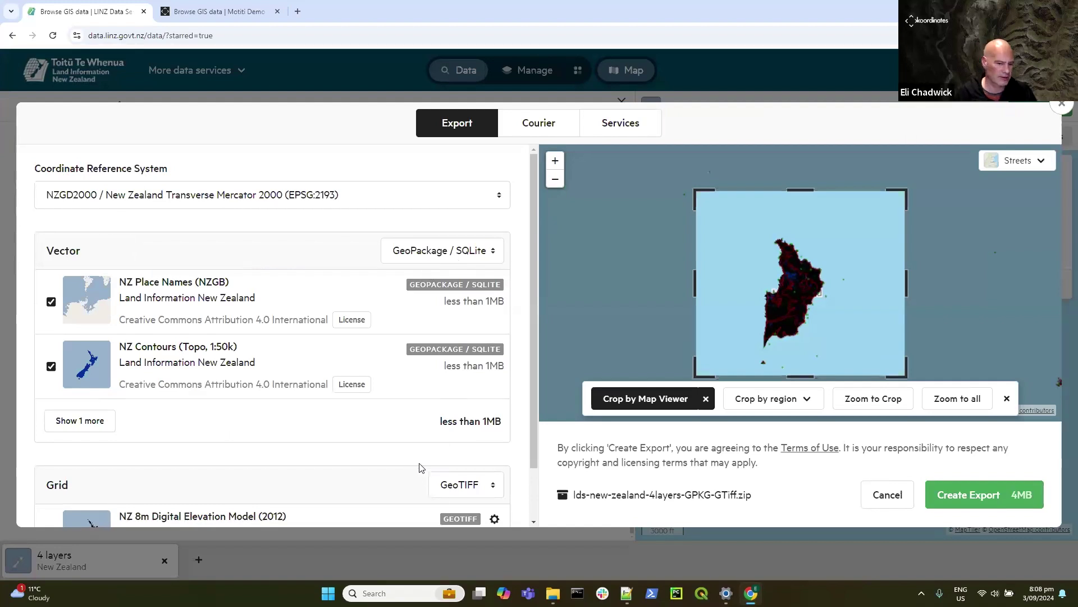
pyautogui.scroll(-1, 421, 468)
pyautogui.scroll(1, 337, 228)
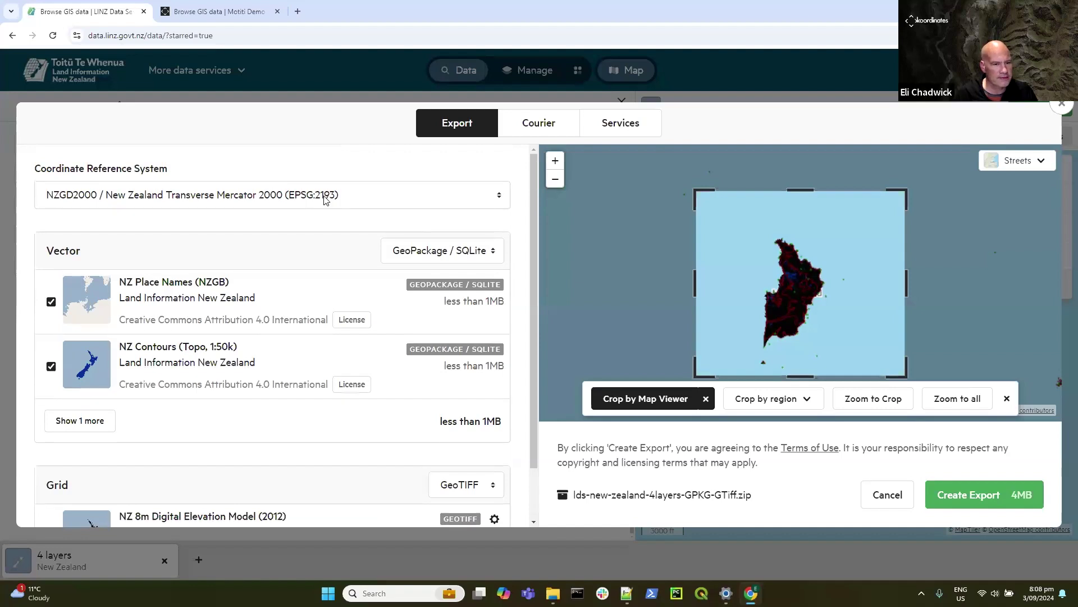
pyautogui.click(996, 495)
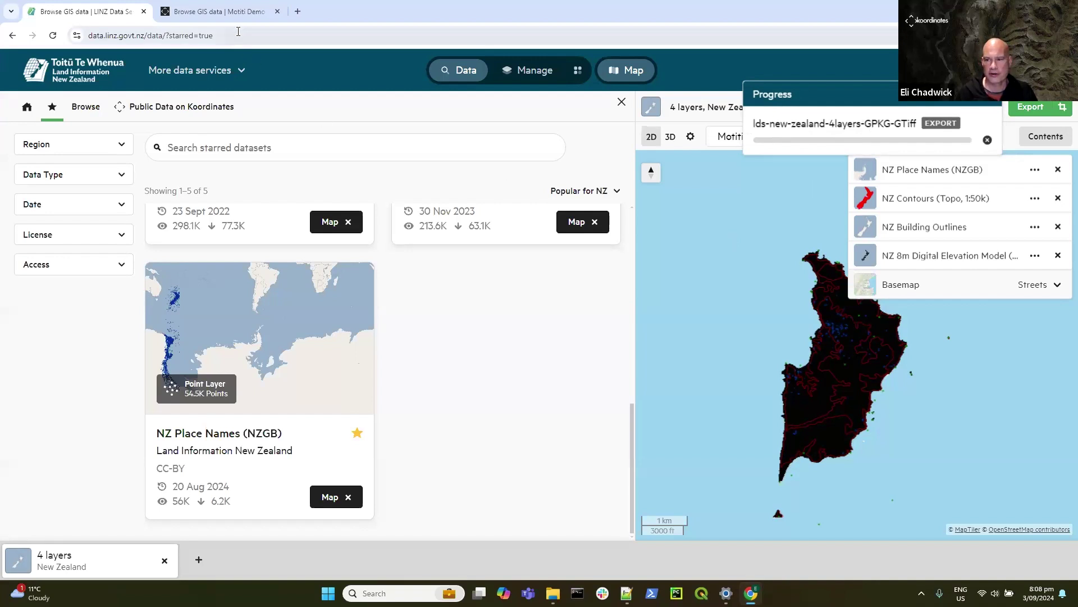
# Step: Look at the Motiti Demo Service data page and return to the LINZ Data Service to check the export progress
pyautogui.click(212, 12)
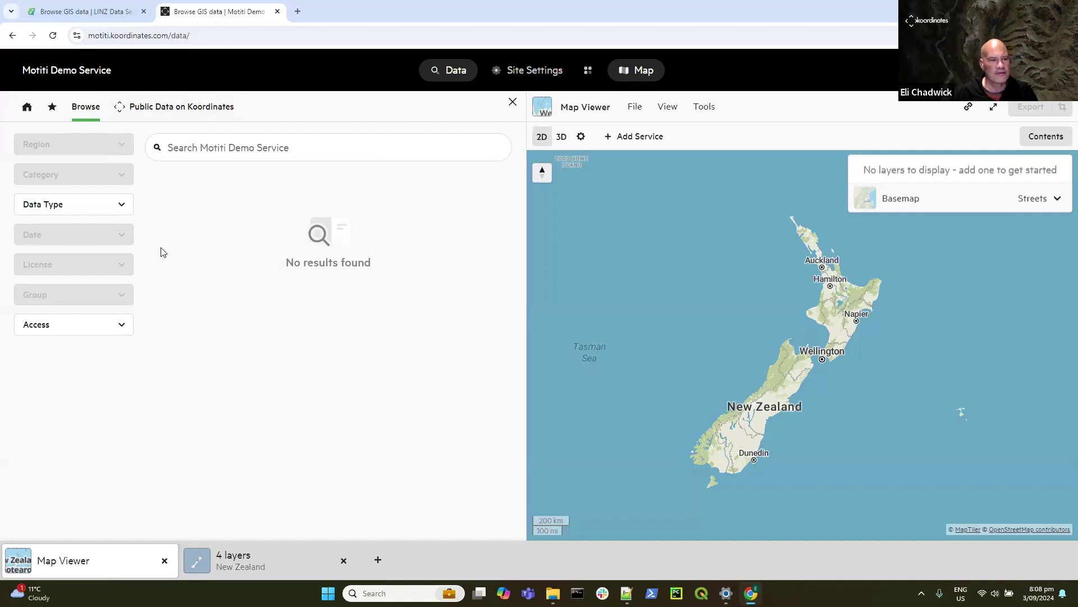
pyautogui.click(83, 11)
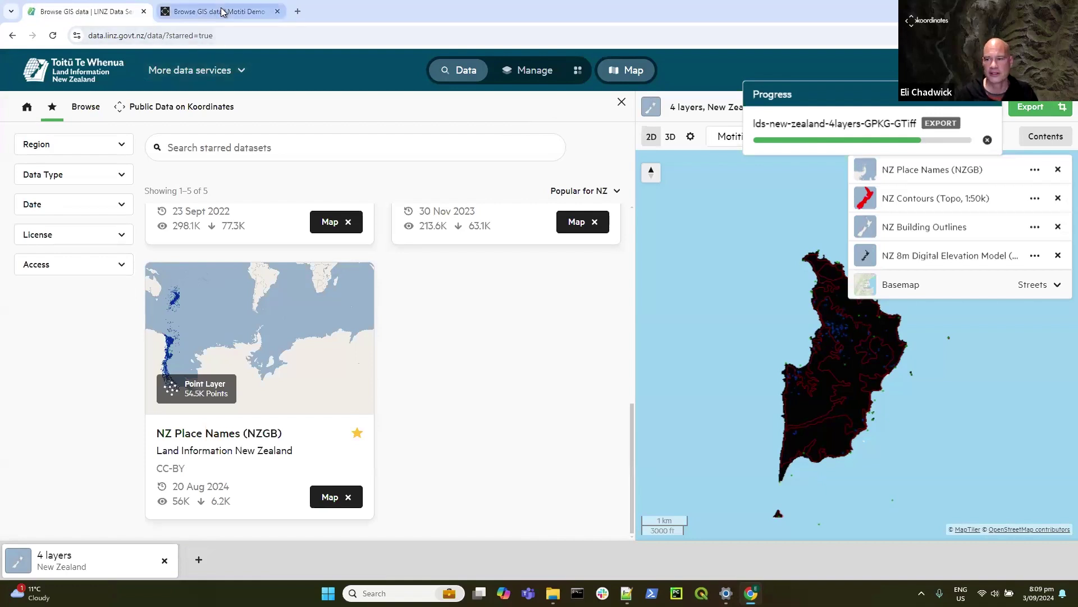
pyautogui.moveTo(223, 12)
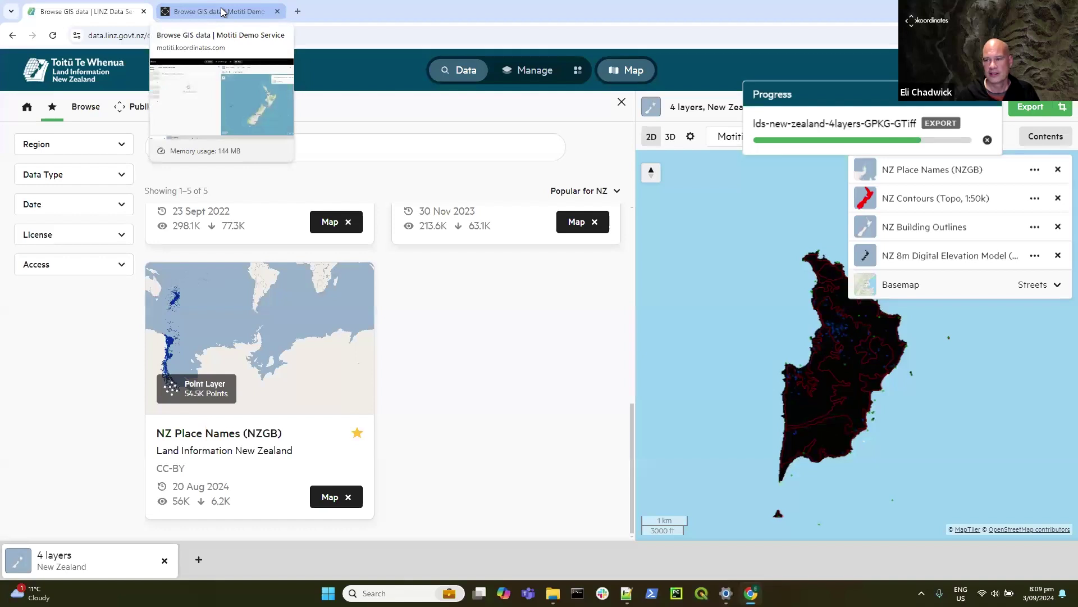
pyautogui.click(223, 12)
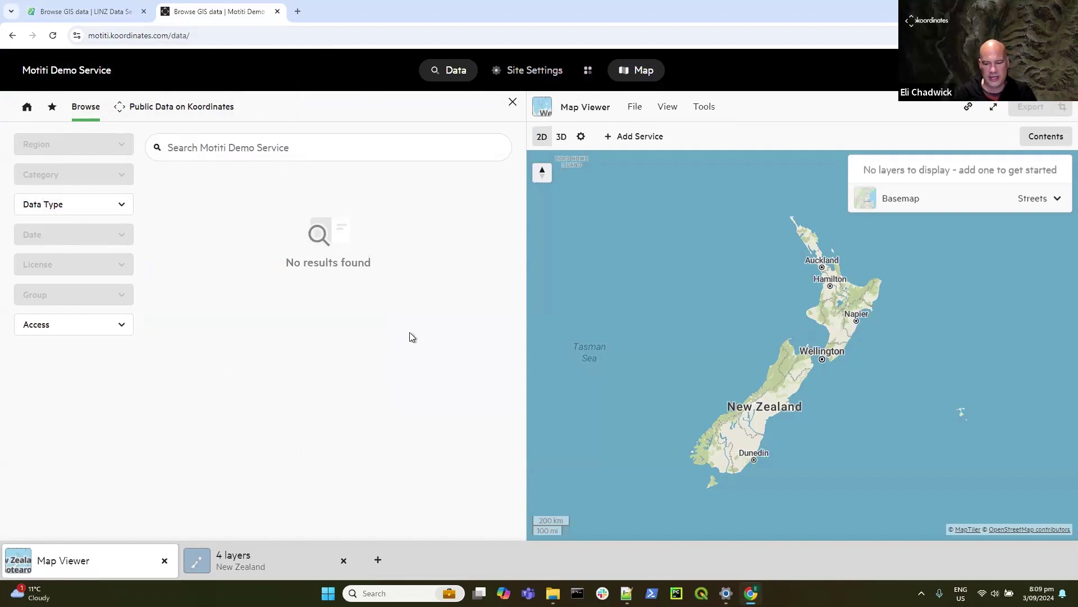
pyautogui.click(83, 12)
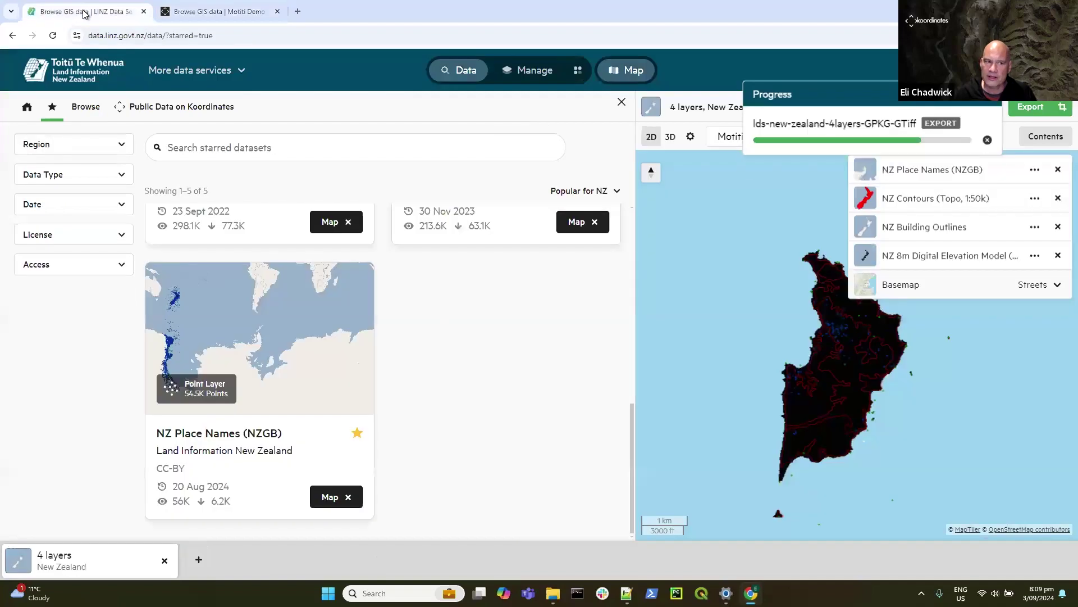
# Step: Download the finished export archive, and open it in File Explorer to inspect its layer folders
pyautogui.click(967, 130)
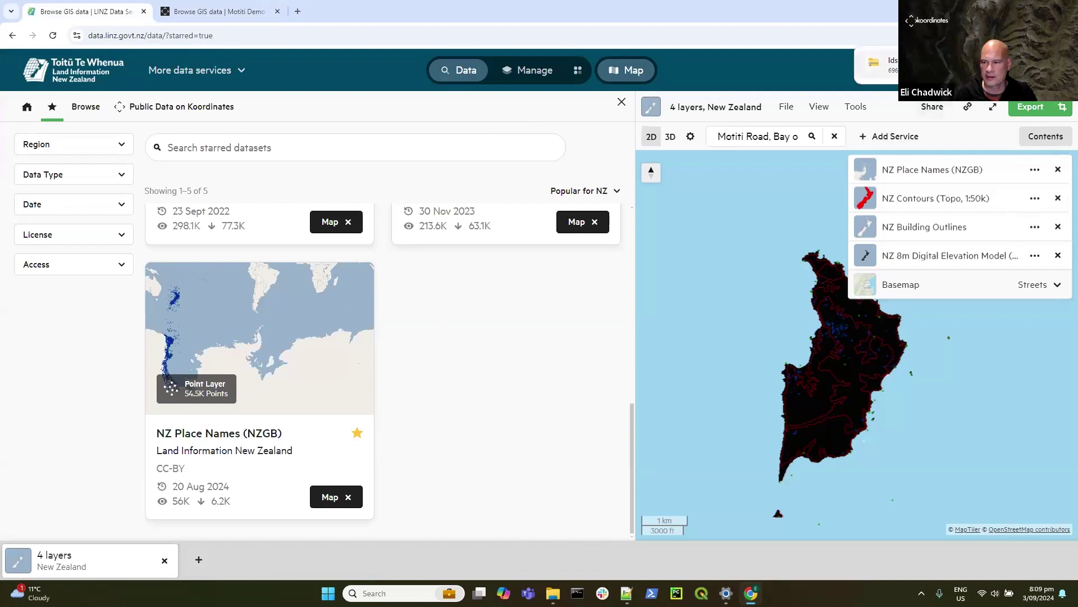
pyautogui.click(876, 65)
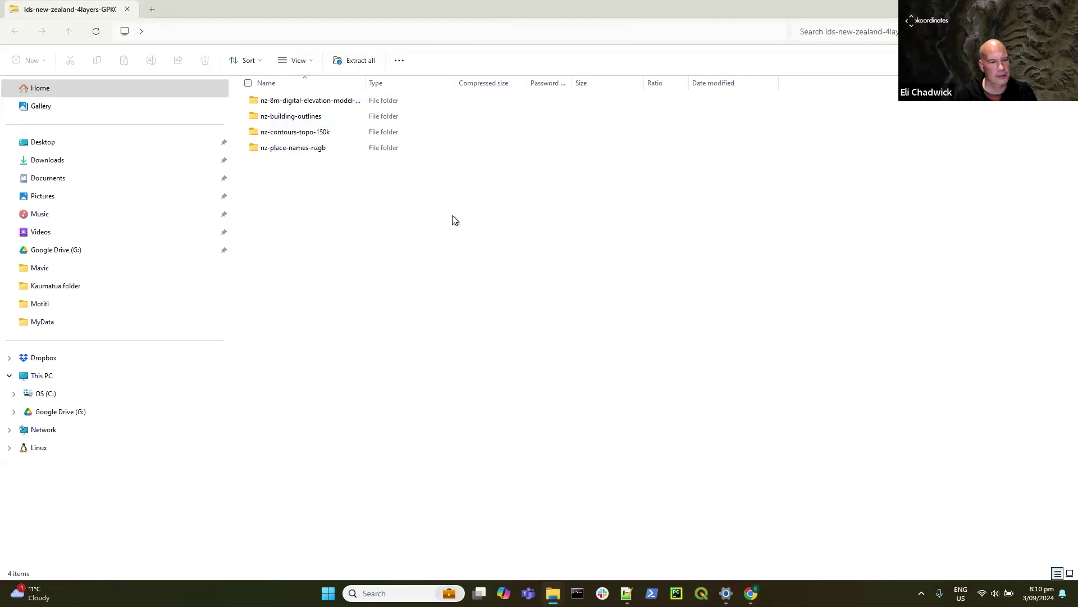
pyautogui.moveTo(751, 593)
pyautogui.click(769, 548)
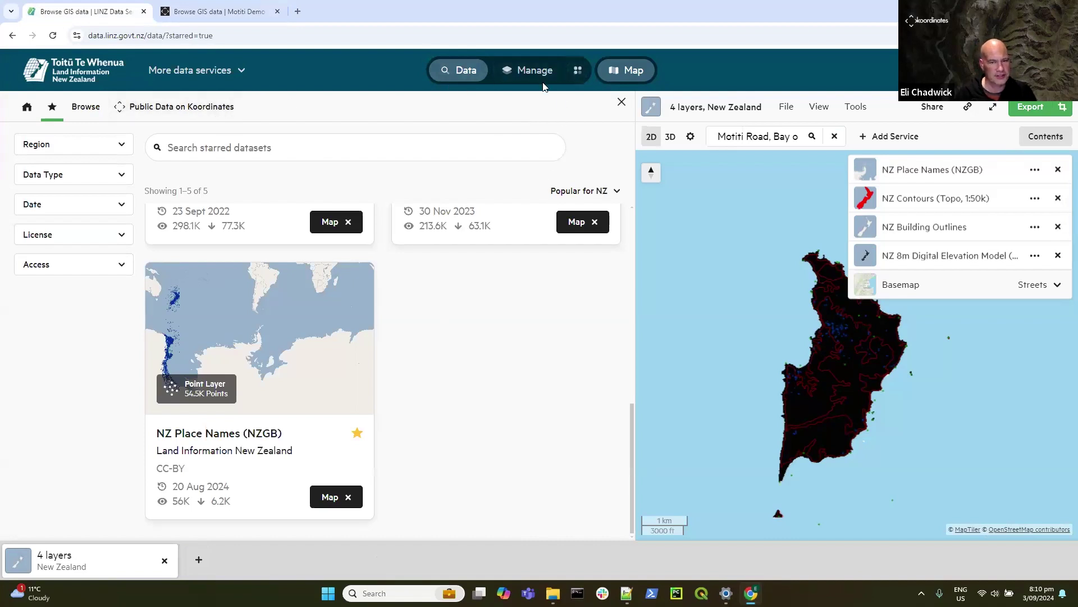
# Step: Review the LINZ Data Service's administration options, its separate data and map views, and the Manage Data page
pyautogui.click(577, 71)
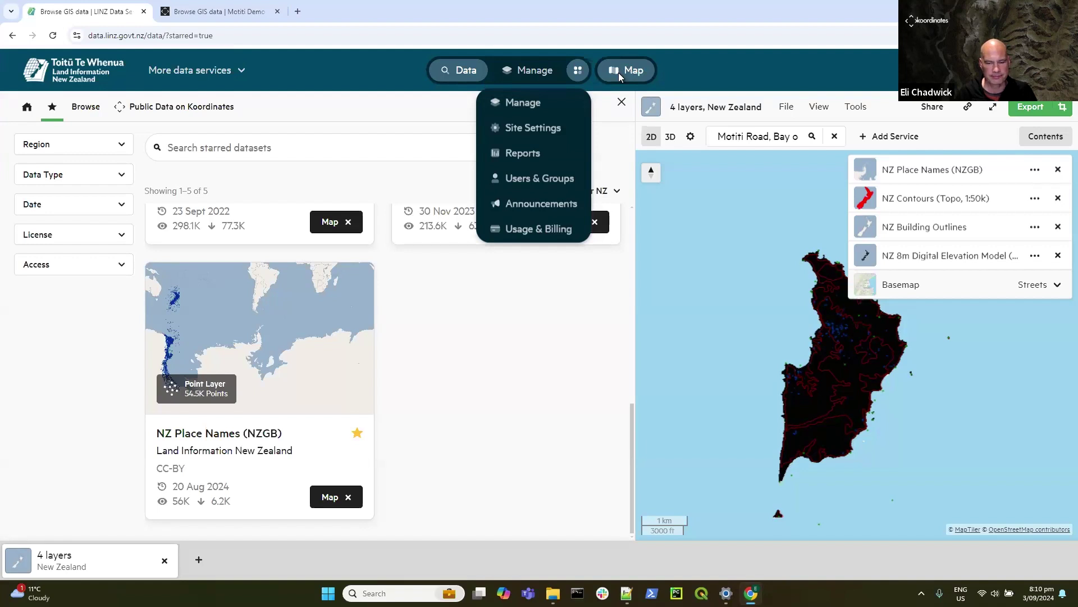
pyautogui.click(445, 70)
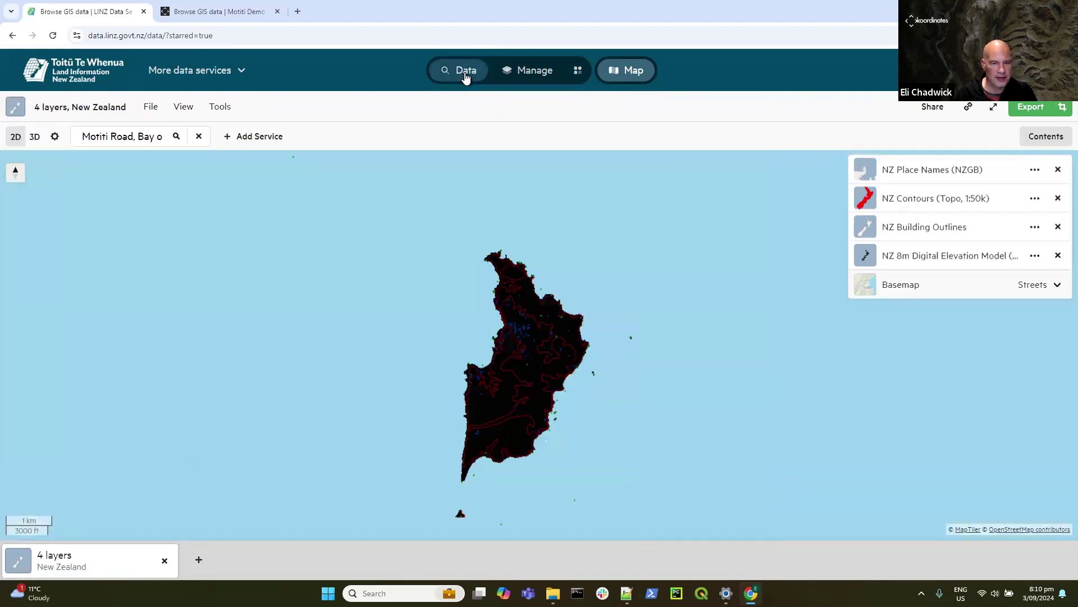
pyautogui.click(466, 77)
pyautogui.click(634, 73)
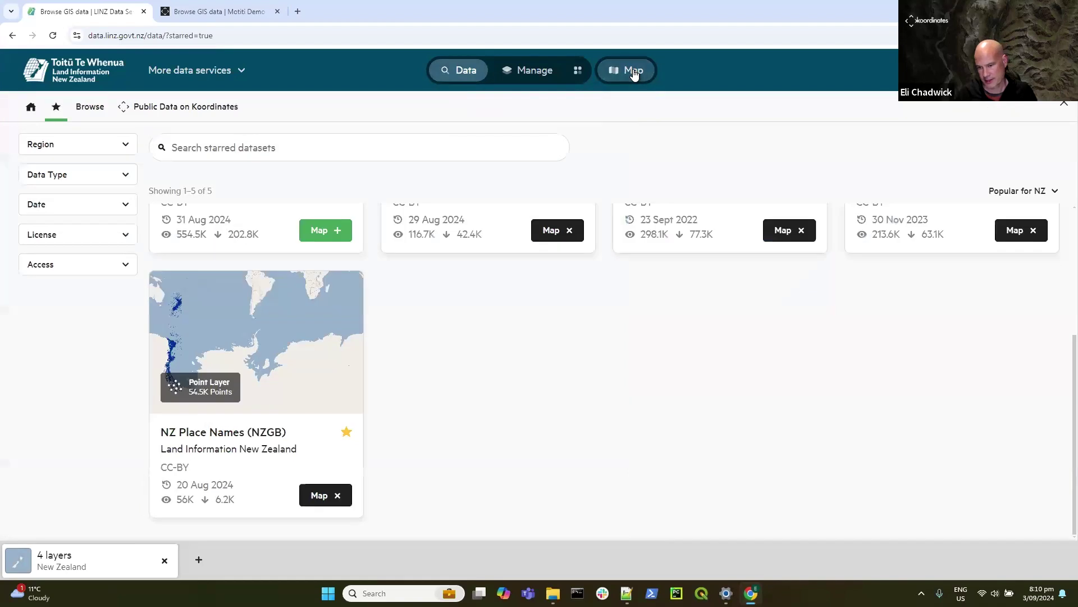
pyautogui.click(633, 73)
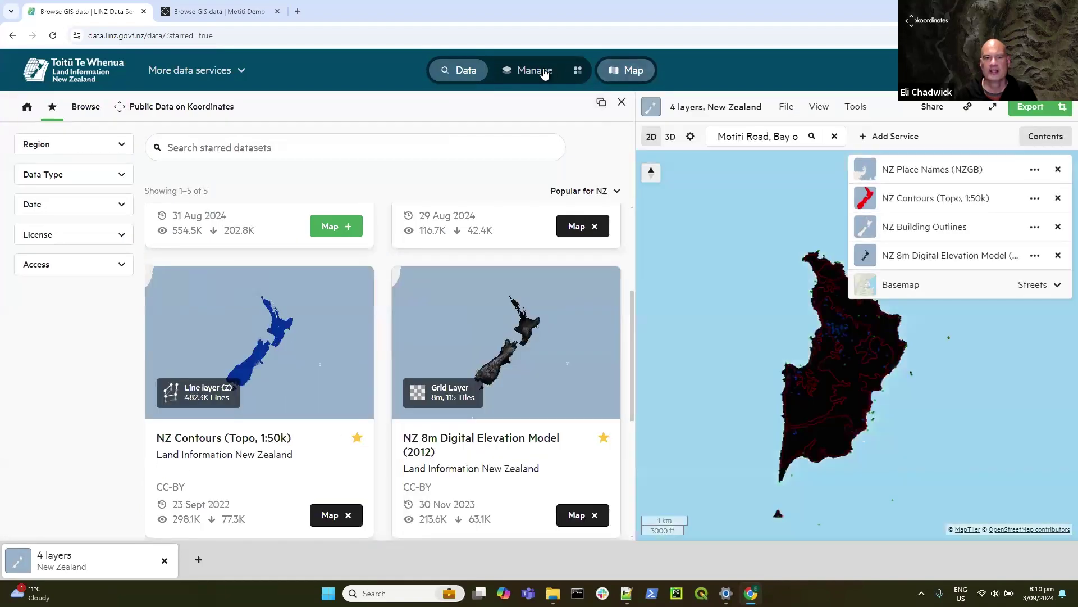
pyautogui.click(541, 70)
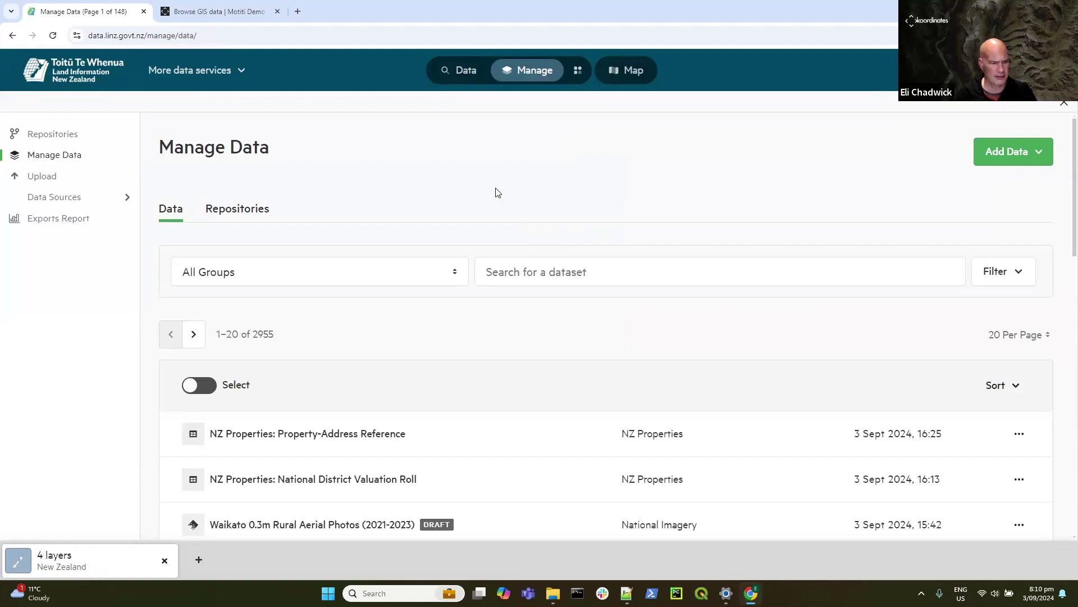
# Step: Close the LINZ Data Service site and view the Motiti Demo Service's Site Settings and its list of users
pyautogui.click(144, 11)
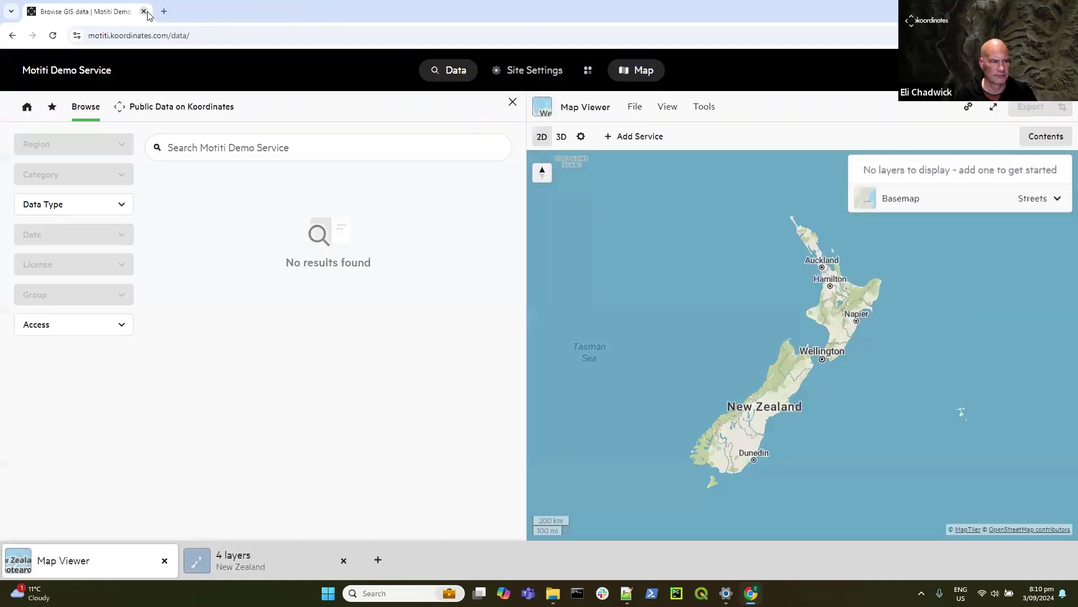
pyautogui.click(536, 68)
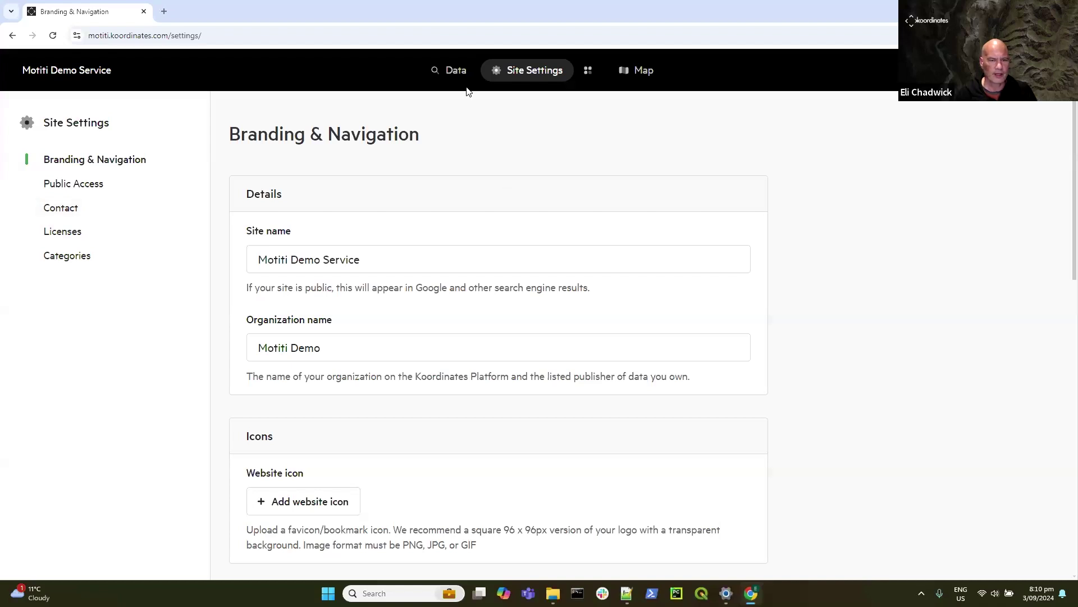
pyautogui.click(587, 72)
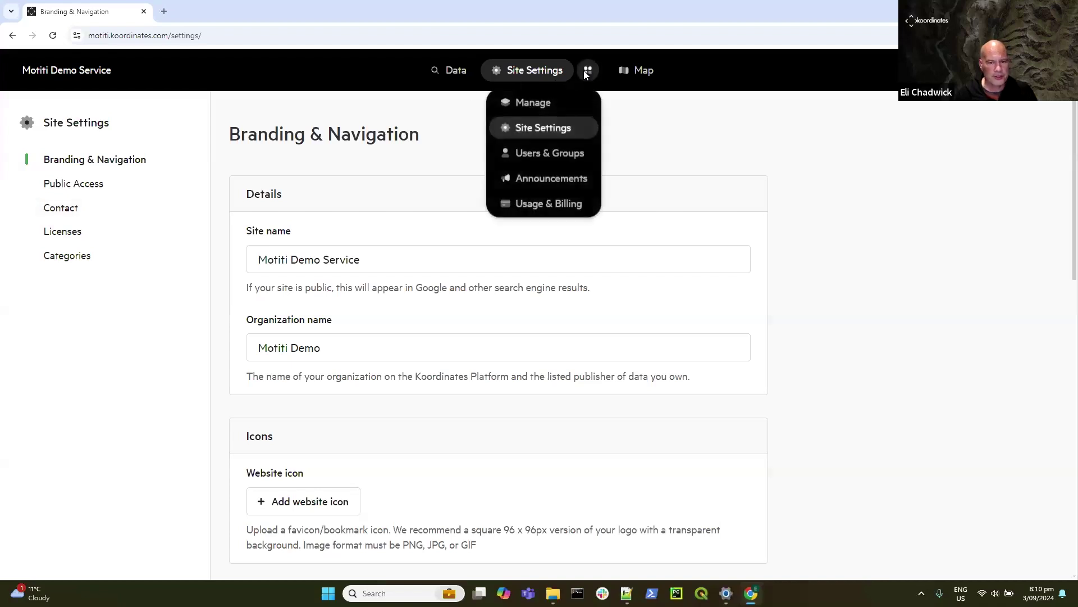
pyautogui.click(549, 154)
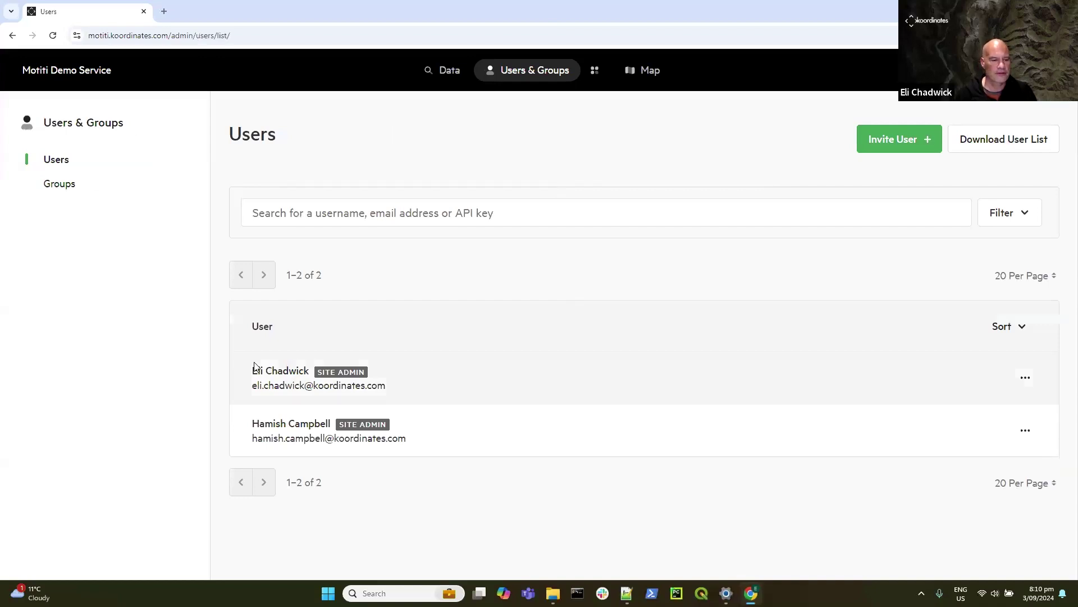
# Step: Create a group named Motiti with New Zealand as its country, and open the page for adding users to it
pyautogui.click(57, 185)
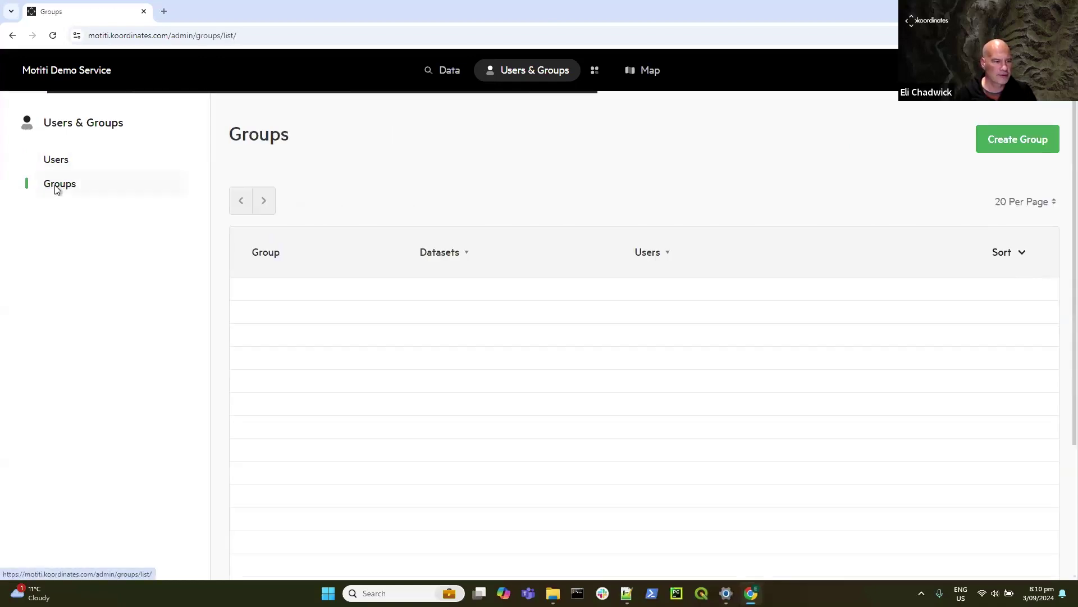
pyautogui.click(1013, 141)
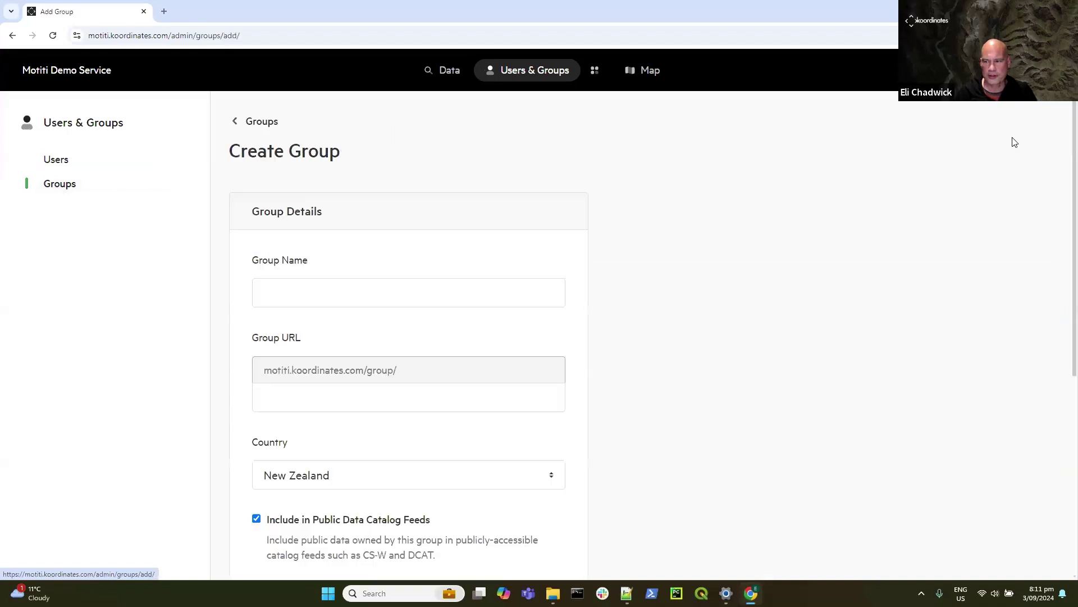
pyautogui.click(257, 286)
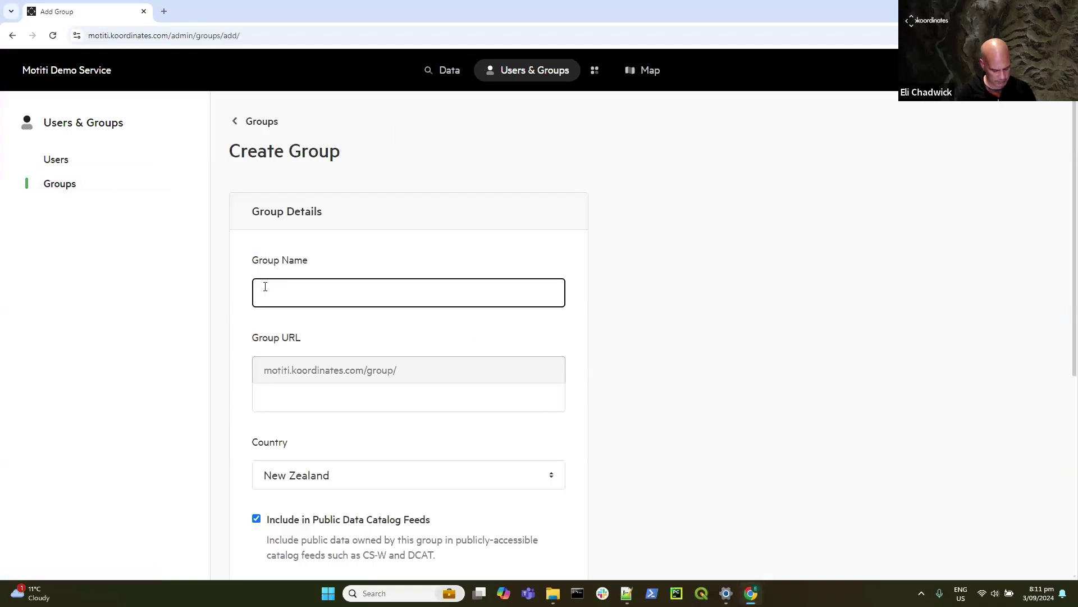
pyautogui.write('Motiti')
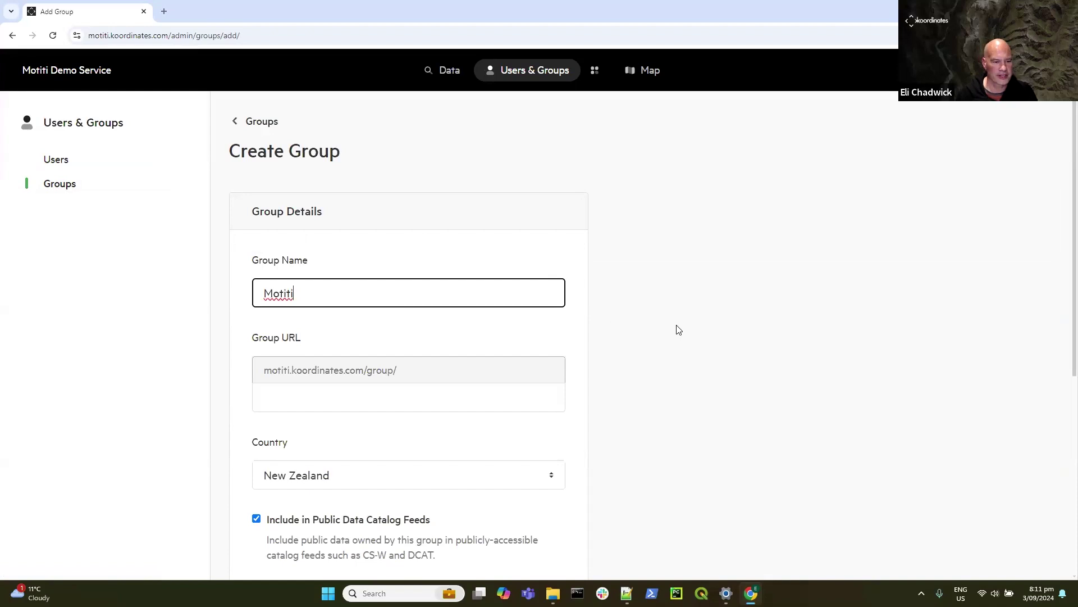
pyautogui.scroll(-5, 676, 330)
pyautogui.click(545, 532)
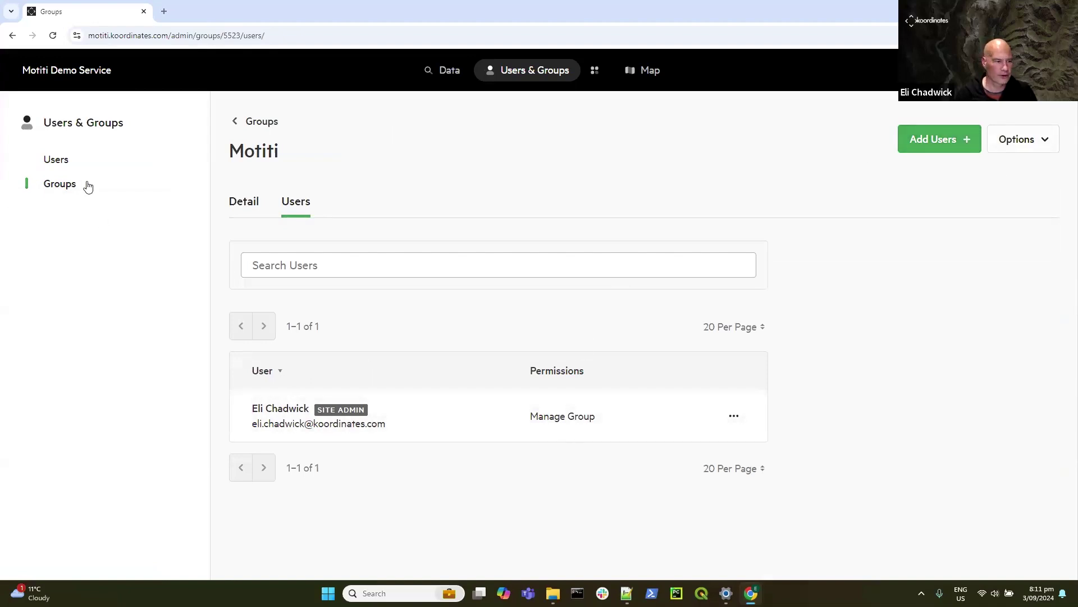
pyautogui.click(932, 140)
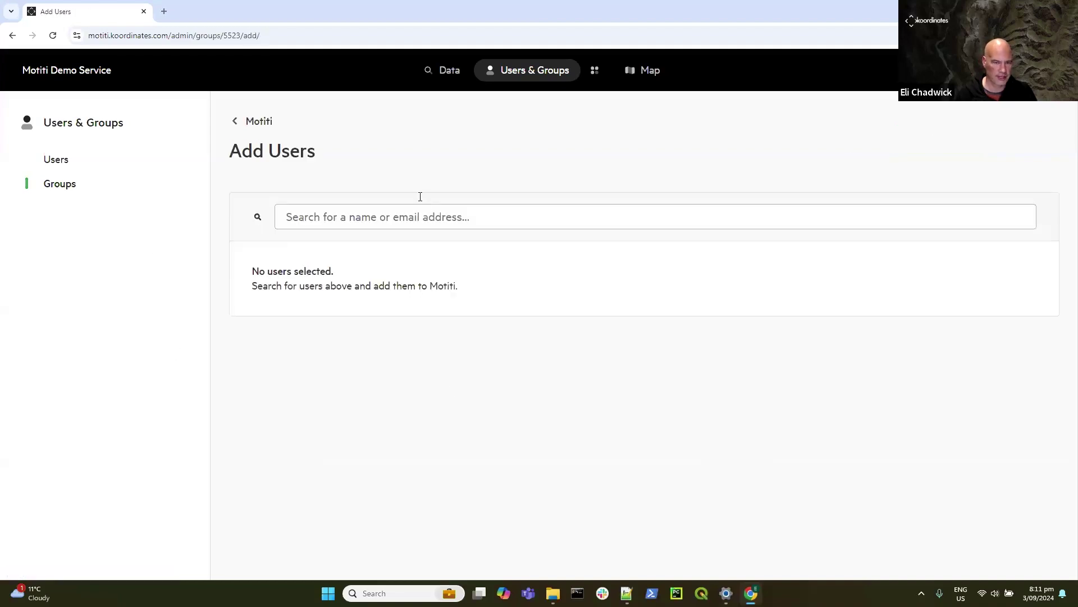
# Step: Upload lds-new-zealand-4layers-GPKG-GTiff.zip from the Downloads folder to the site's data management, with Motiti as the owning group
pyautogui.click(594, 72)
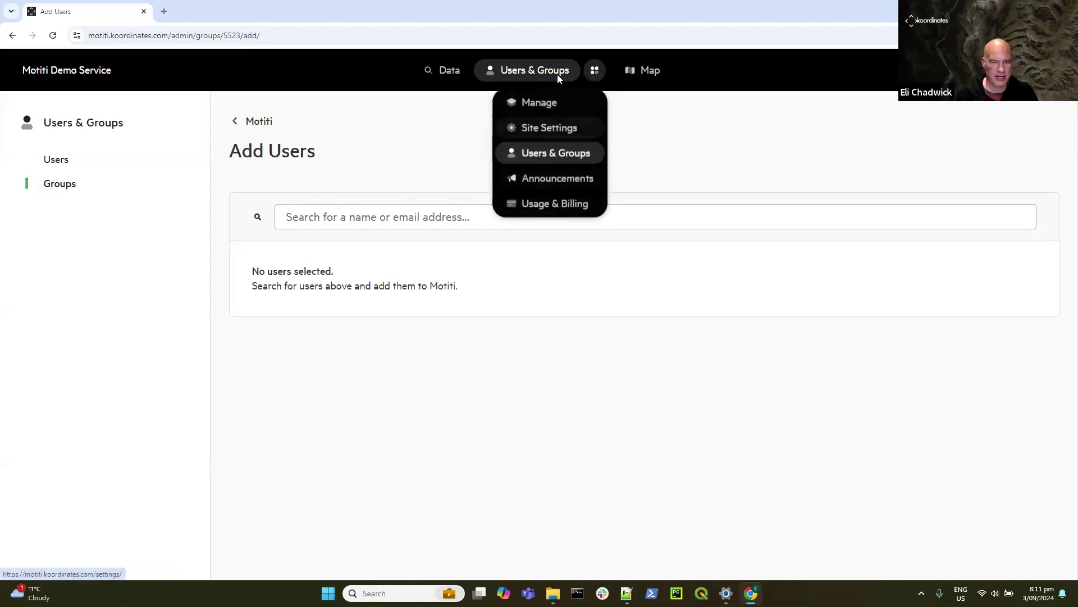
pyautogui.click(542, 104)
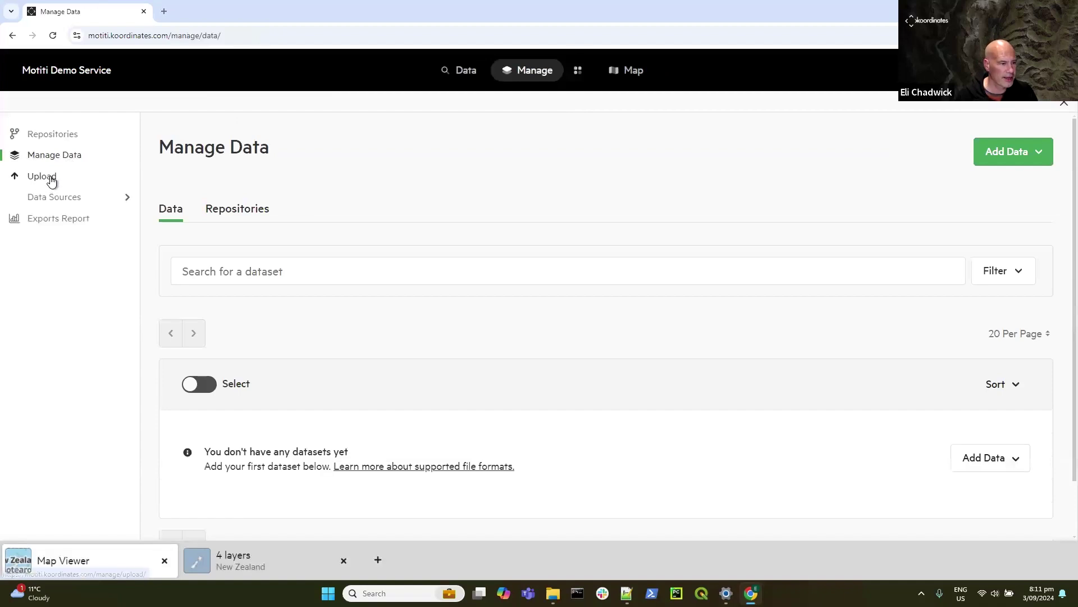
pyautogui.click(47, 177)
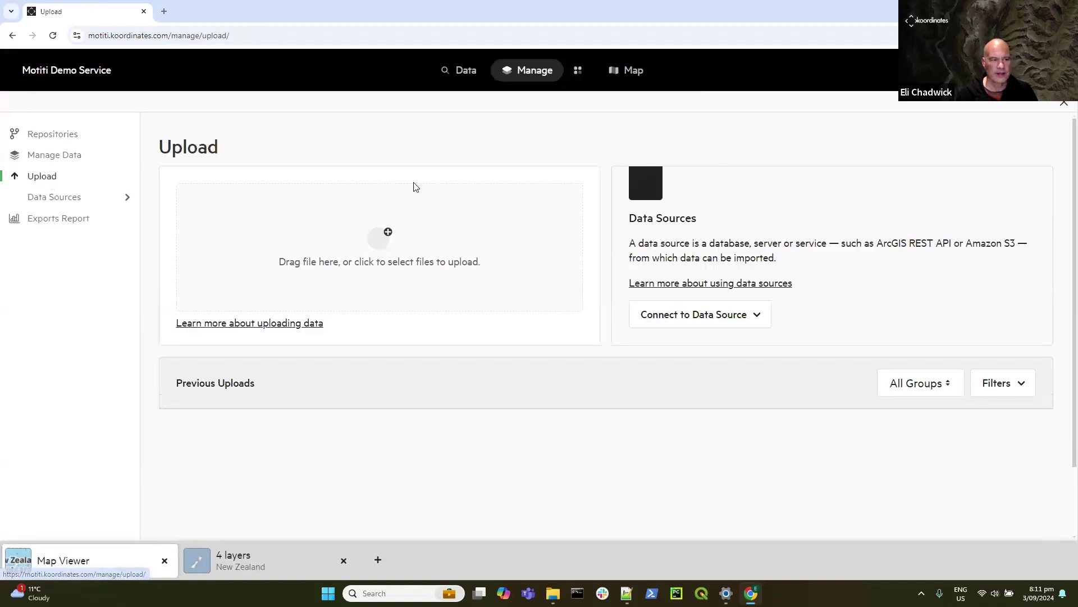
pyautogui.click(387, 245)
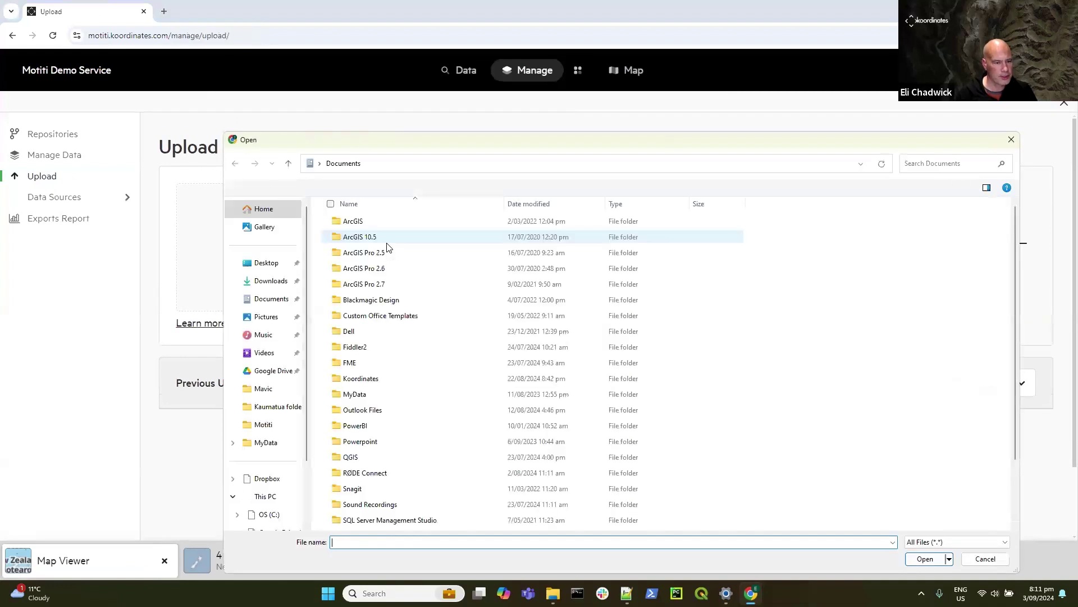
pyautogui.click(271, 282)
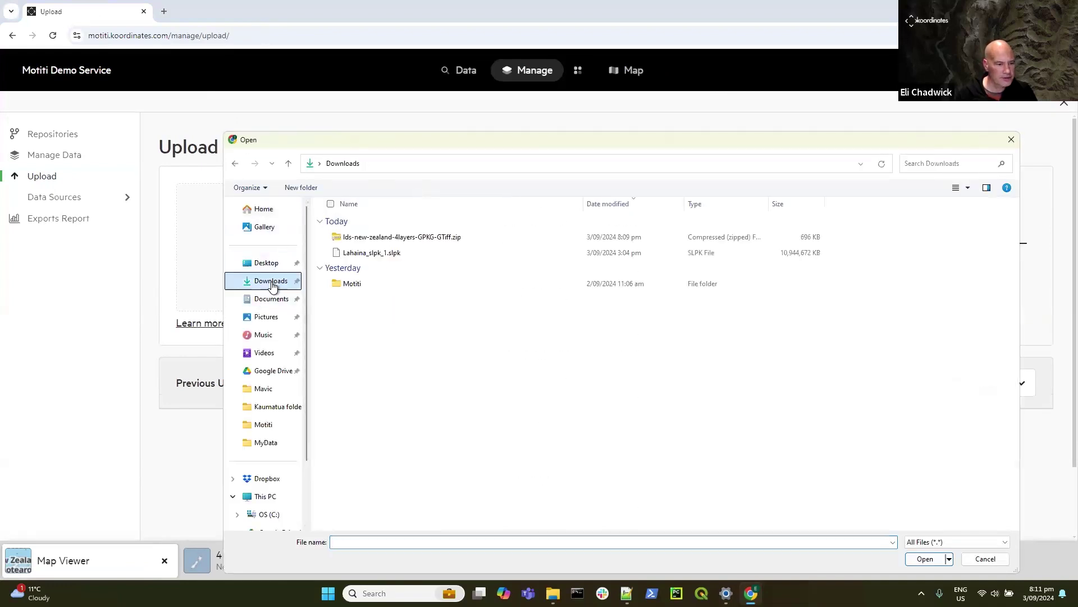
pyautogui.click(381, 241)
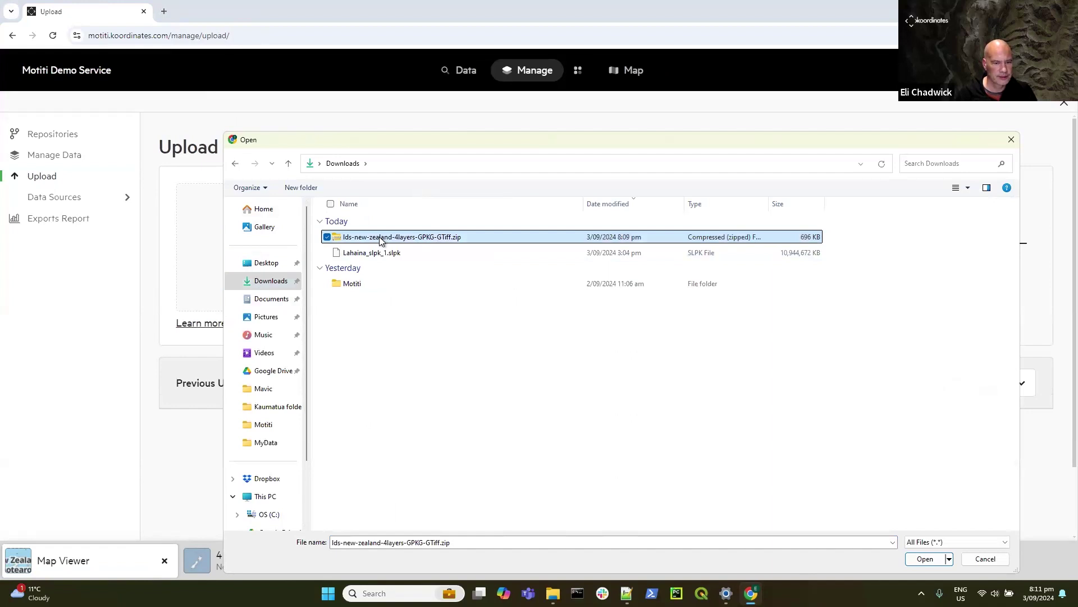
pyautogui.click(924, 559)
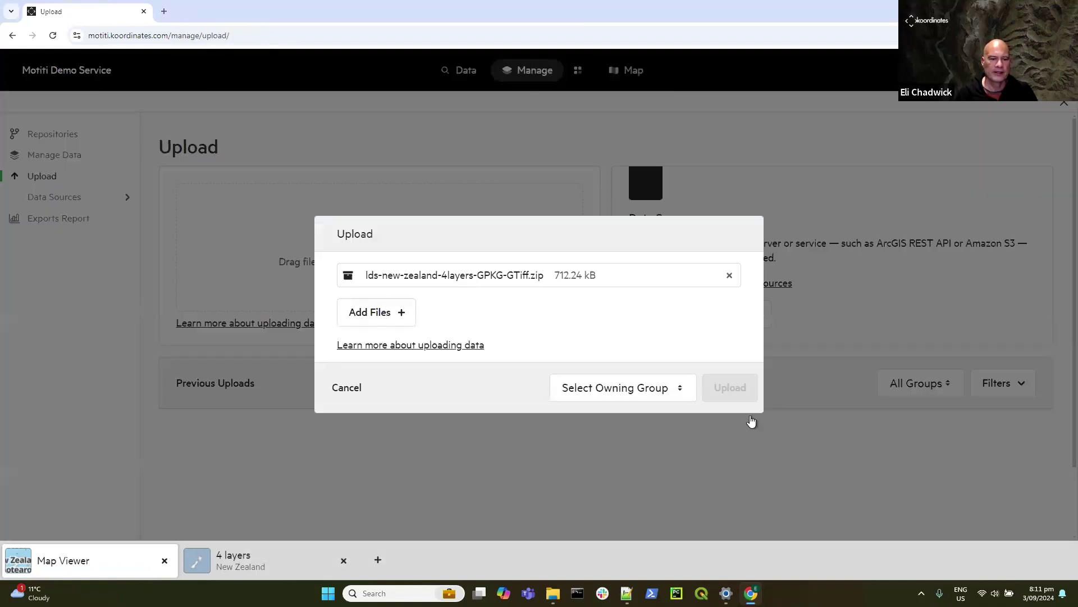
pyautogui.click(618, 388)
pyautogui.click(598, 432)
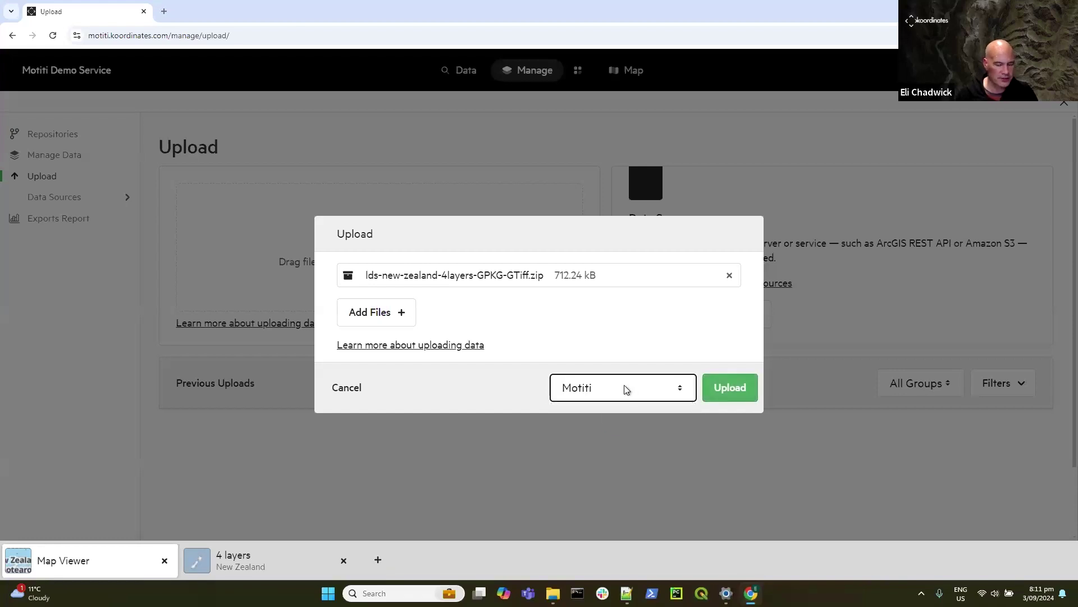
pyautogui.click(736, 389)
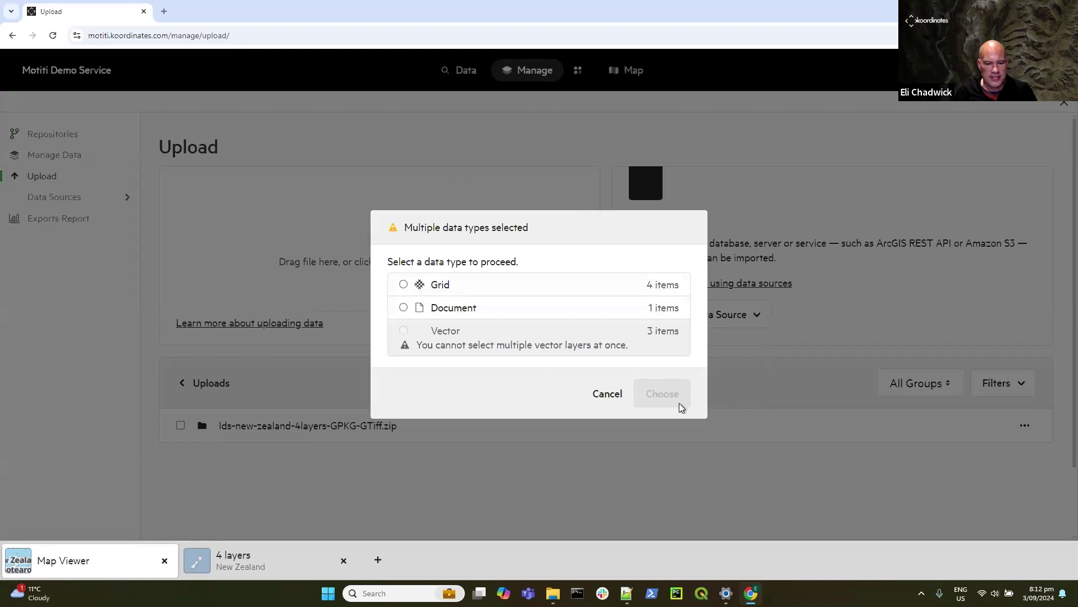
# Step: Cancel the data type choice, and set up an import of only nz_place_names_nzgb from the archive's nz-place-names-nzgb folder
pyautogui.click(612, 393)
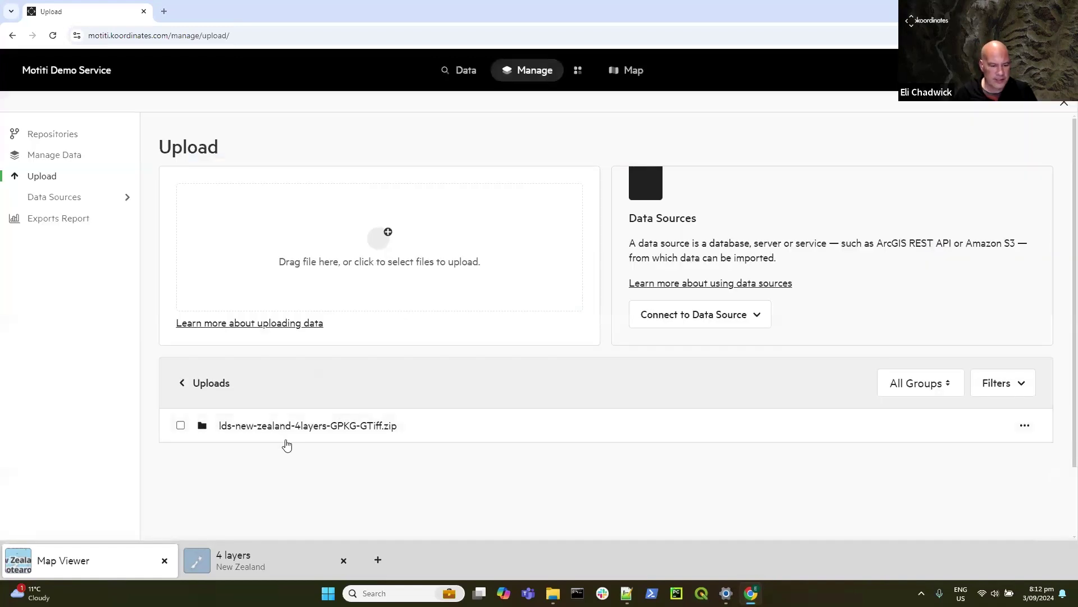
pyautogui.click(308, 429)
pyautogui.scroll(-1, 481, 433)
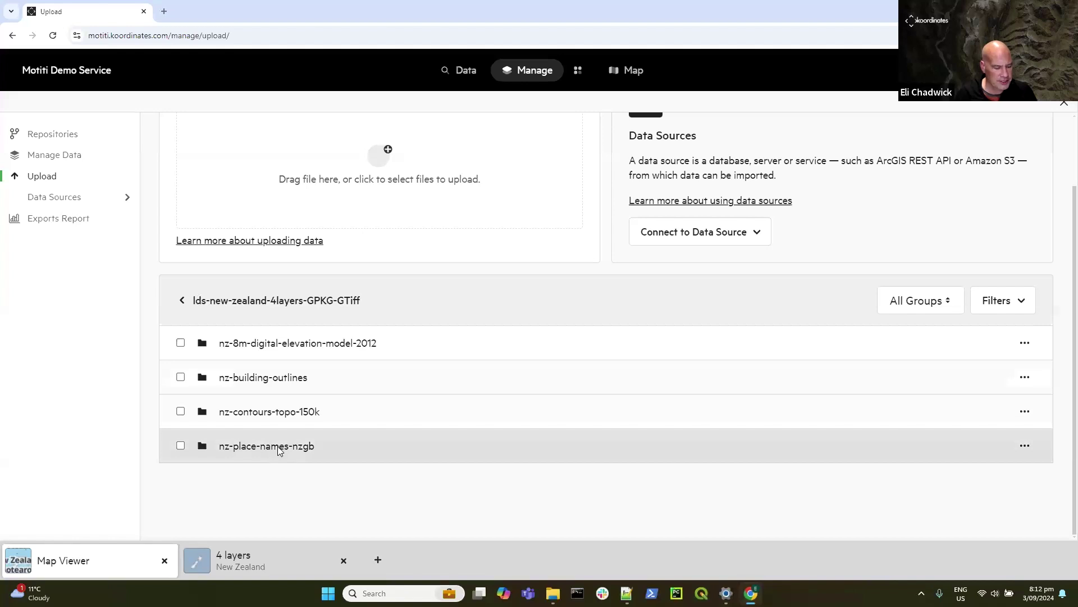
pyautogui.click(278, 451)
pyautogui.click(276, 348)
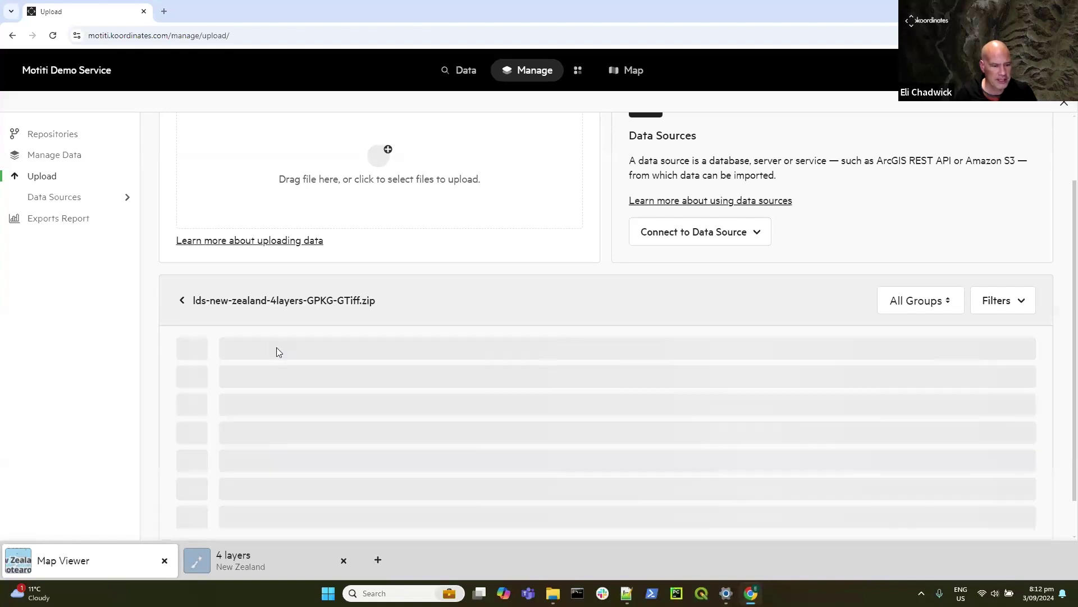
pyautogui.click(180, 349)
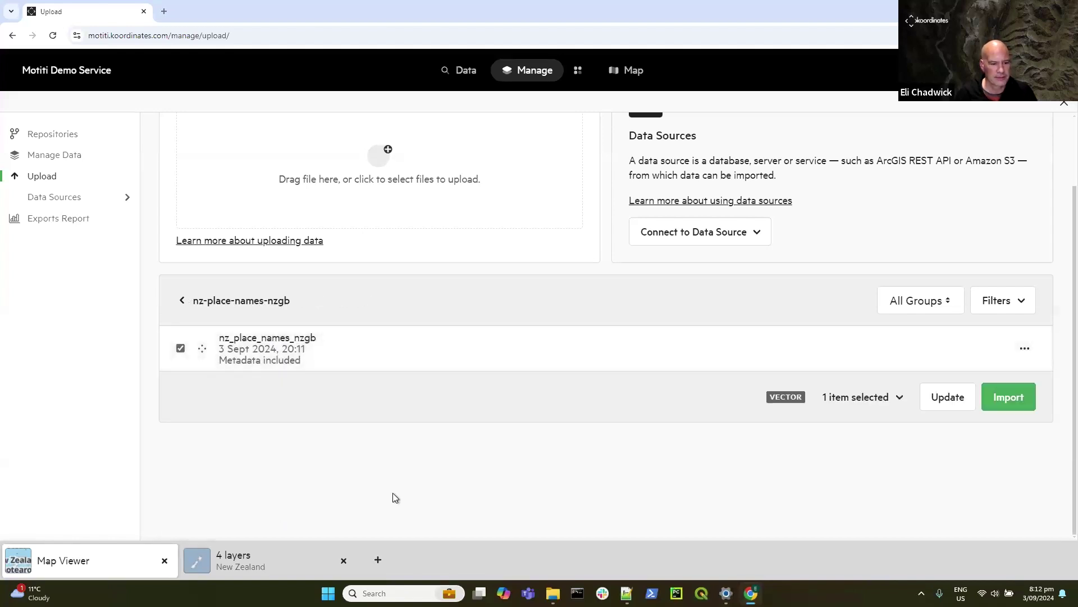
pyautogui.click(999, 402)
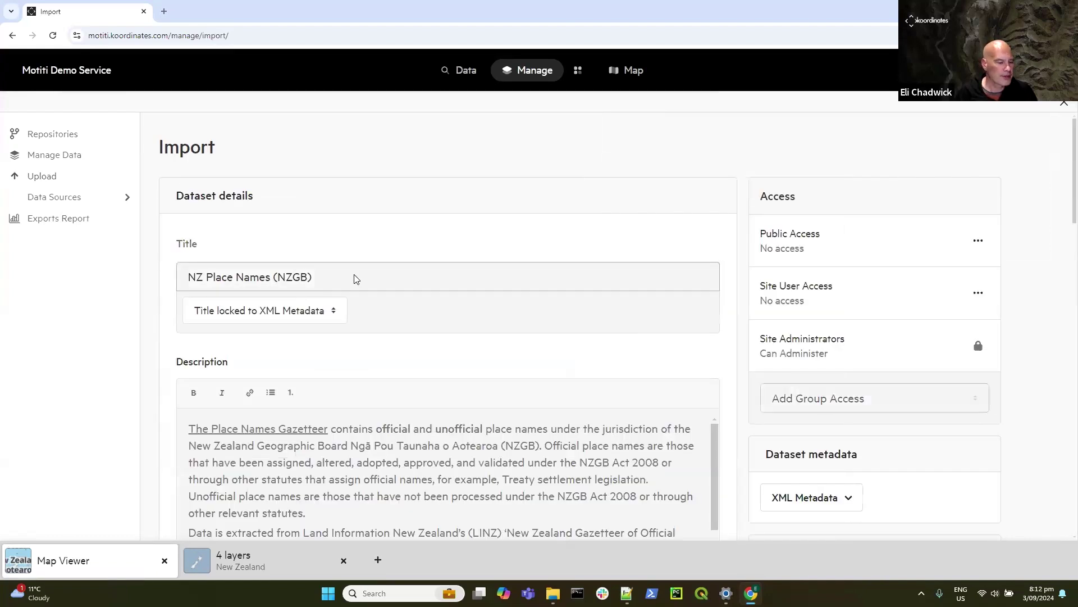
# Step: Review the NZ Place Names (NZGB) description, tags, owning group and data source settings, and start the import
pyautogui.scroll(-3, 441, 291)
pyautogui.scroll(-2, 426, 358)
pyautogui.scroll(-1, 460, 371)
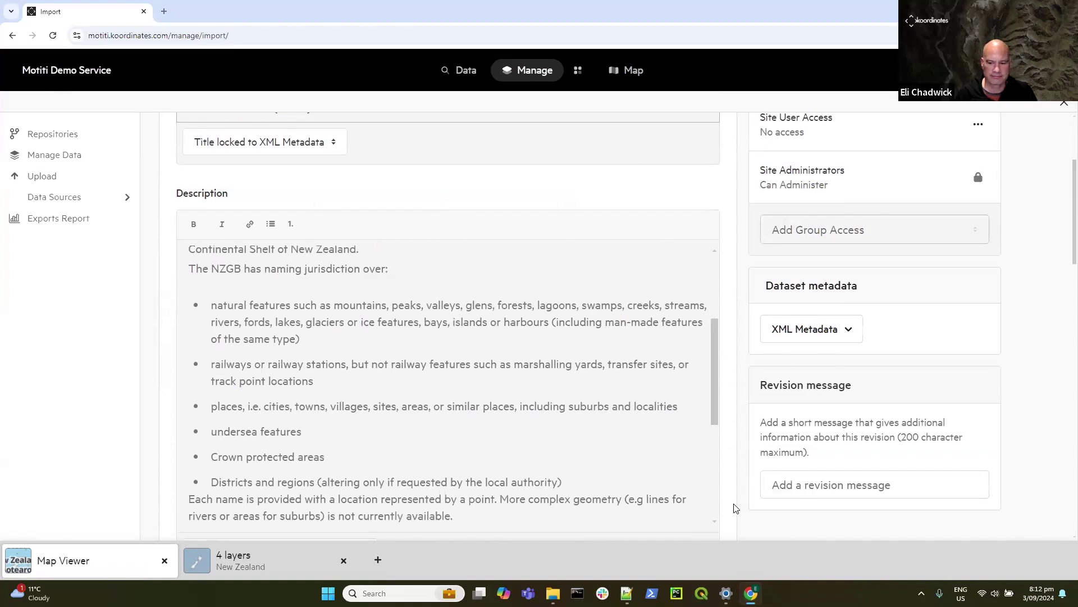
pyautogui.scroll(-8, 736, 509)
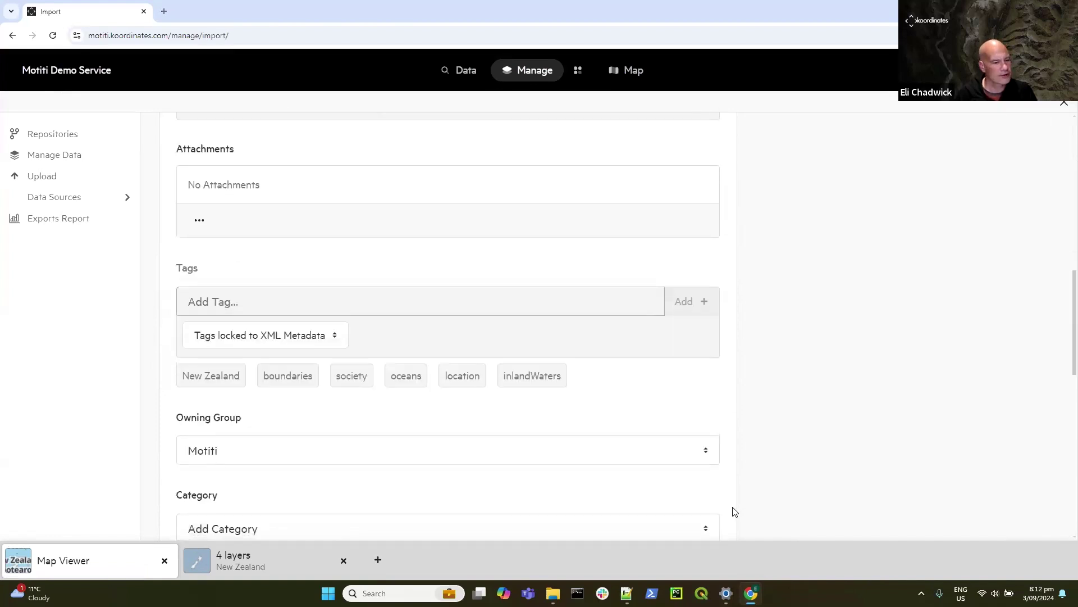
pyautogui.scroll(-7, 735, 511)
pyautogui.scroll(-5, 735, 511)
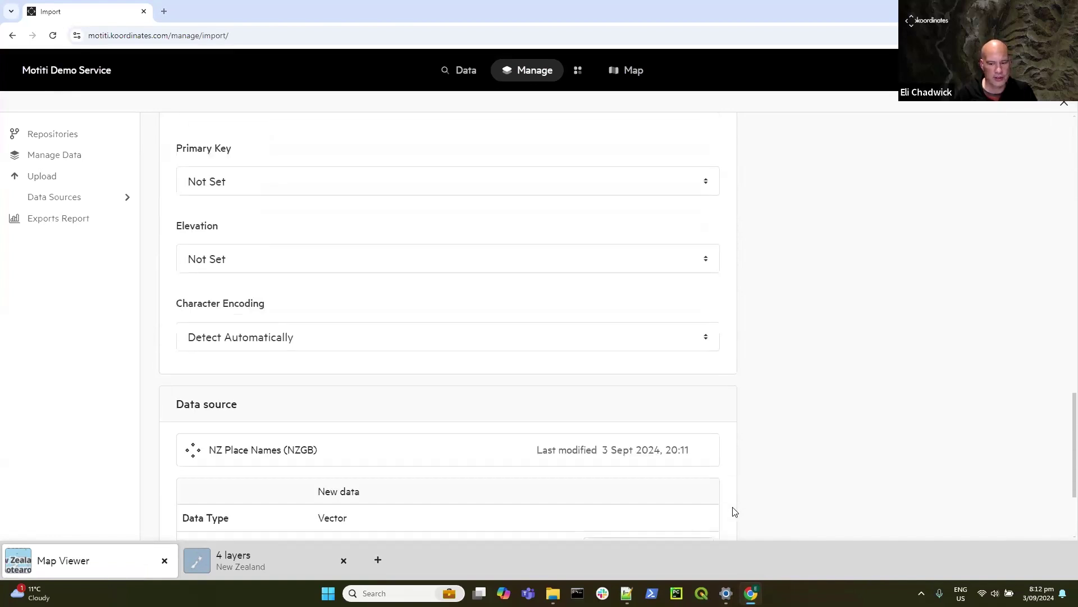
pyautogui.click(693, 484)
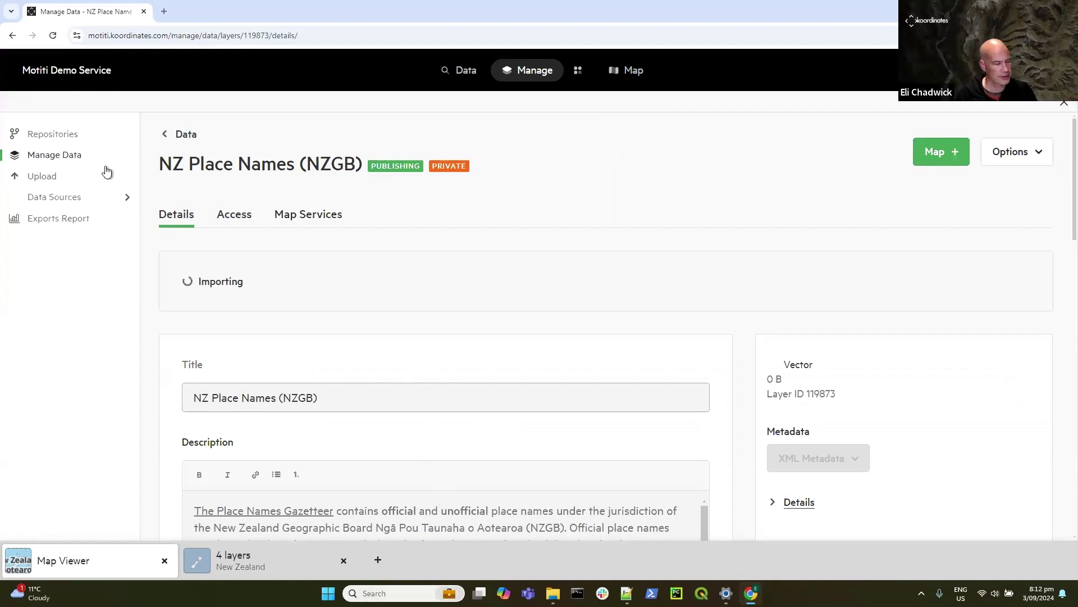
# Step: Import the nz_building_outlines layer from the nz-building-outlines folder of the uploaded archive, keeping the default import settings
pyautogui.click(43, 177)
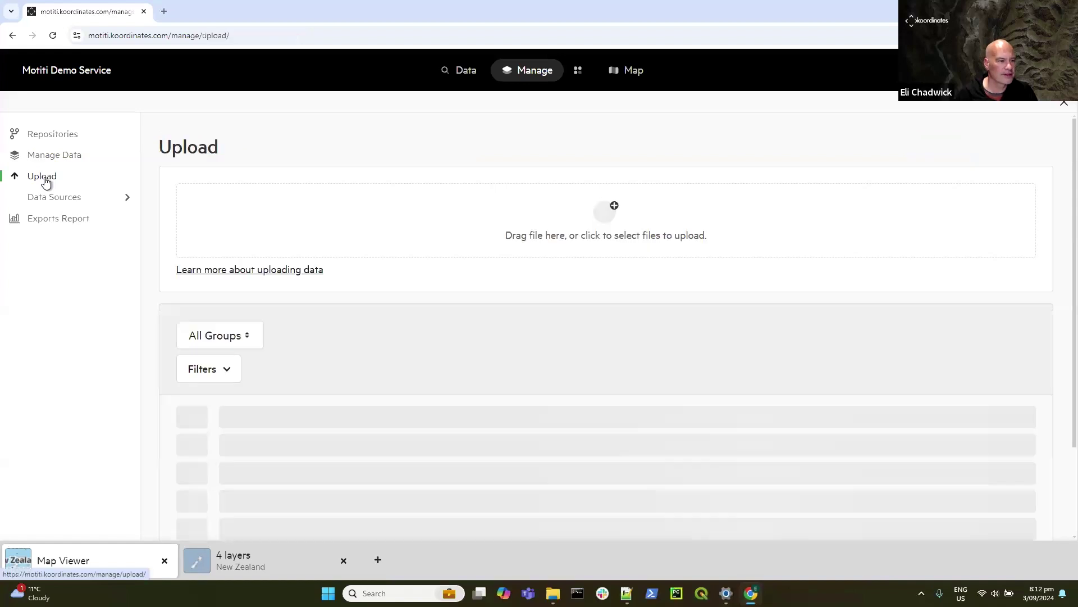
pyautogui.click(302, 428)
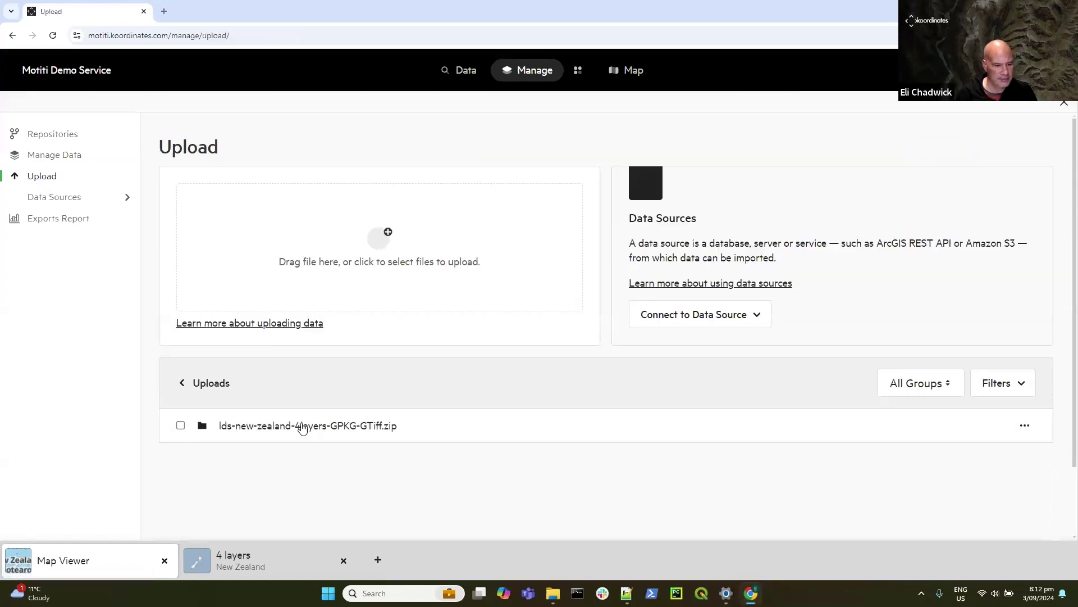
pyautogui.click(305, 428)
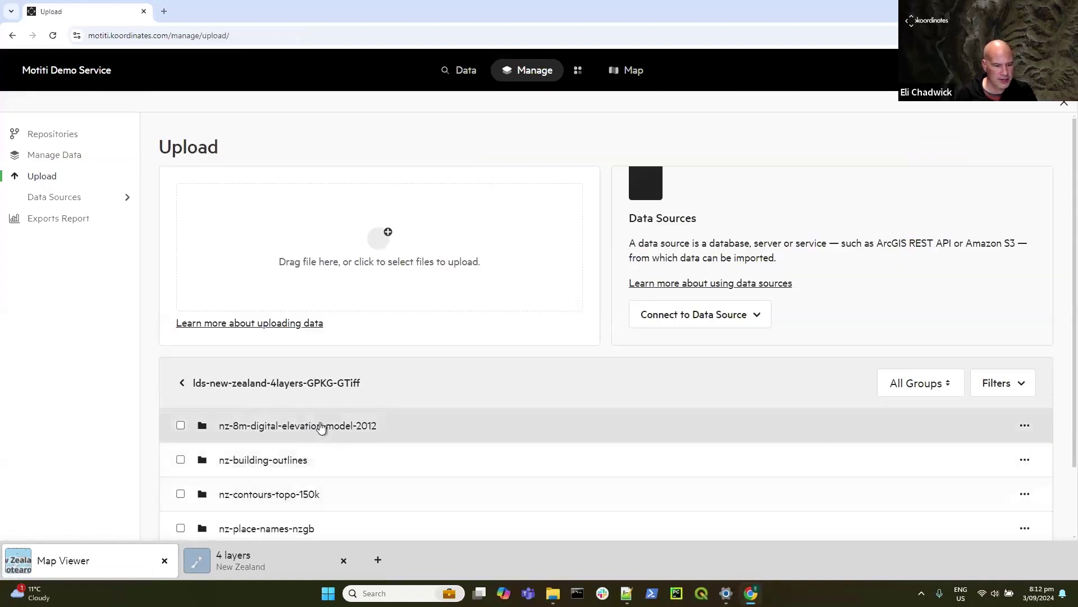
pyautogui.click(264, 461)
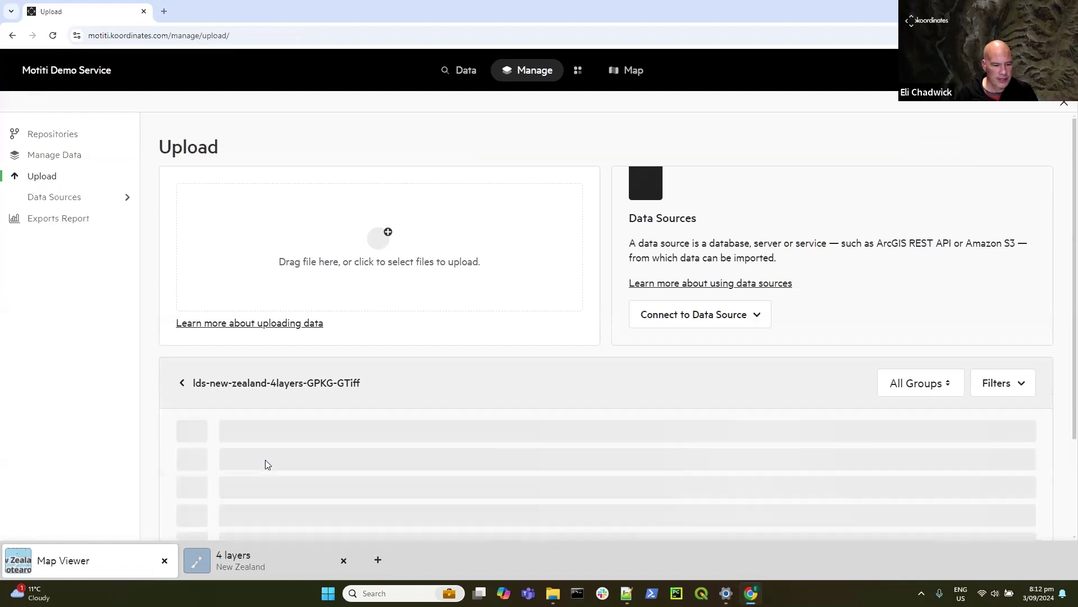
pyautogui.click(285, 433)
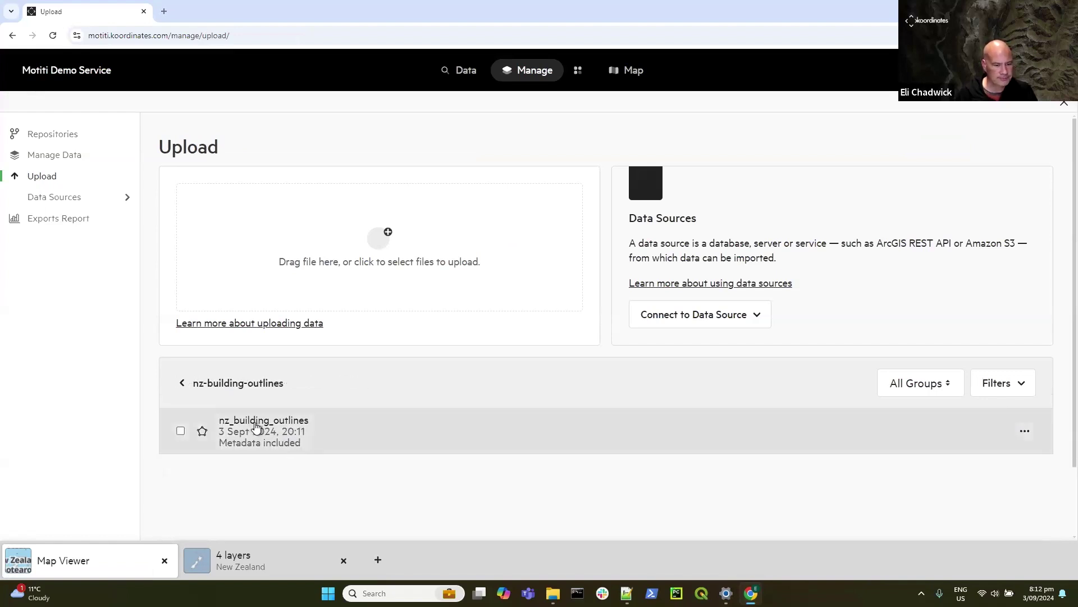
pyautogui.click(256, 427)
pyautogui.click(1011, 478)
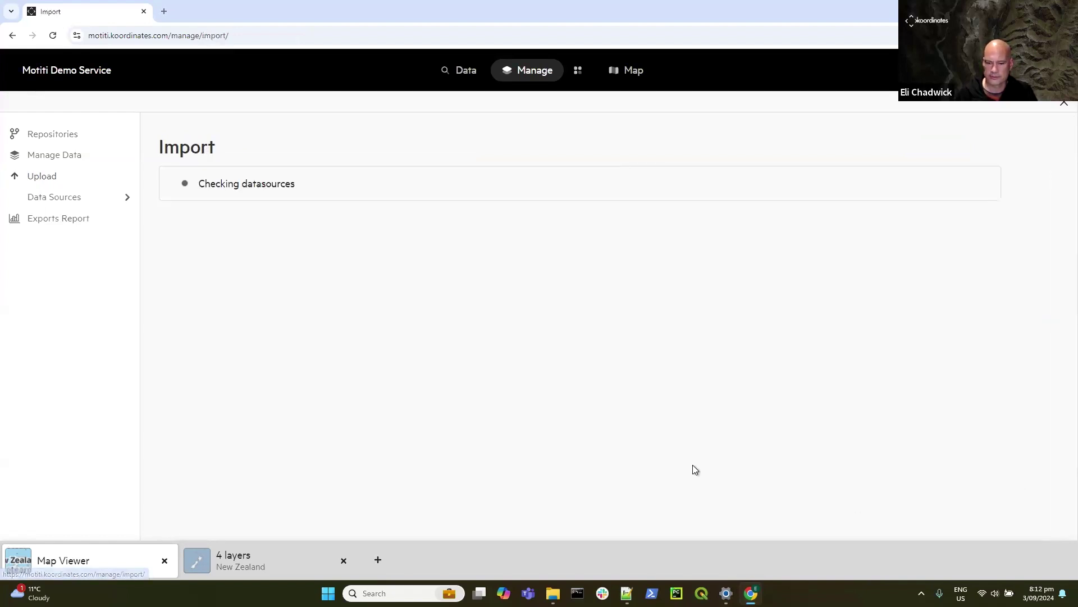
pyautogui.scroll(-15, 696, 387)
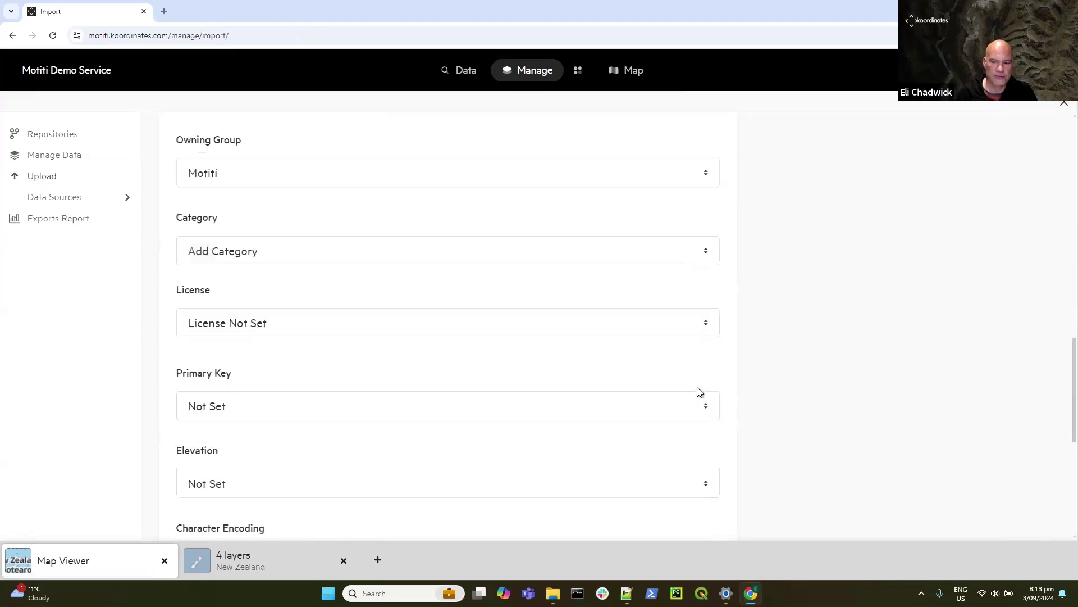
pyautogui.scroll(-5, 697, 390)
pyautogui.scroll(20, 675, 474)
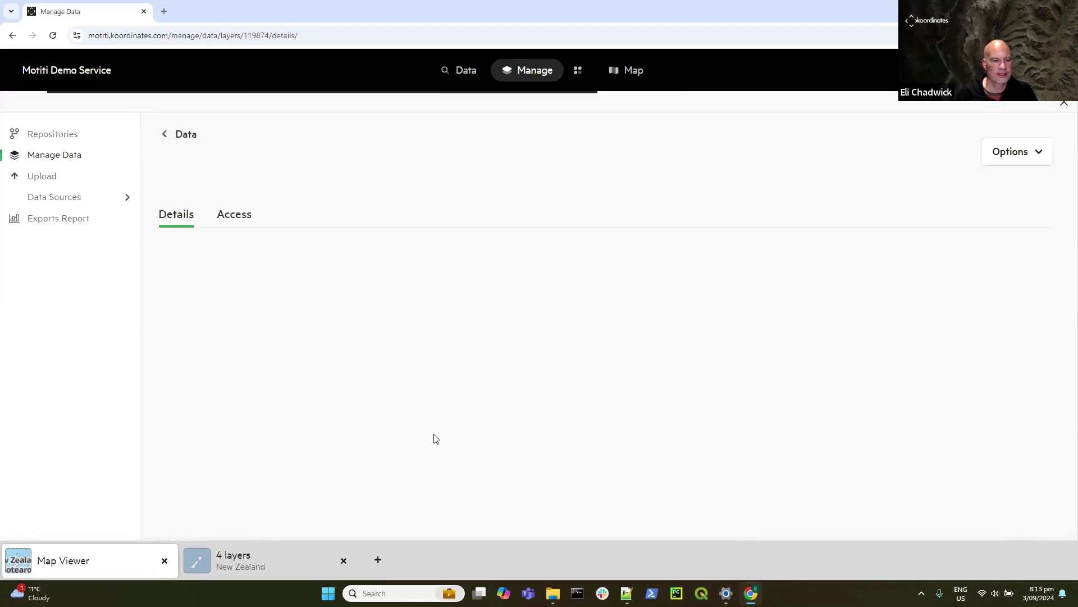
# Step: Select FM.tif, FN.tif, GM.tif and GN.tif in the uploaded archive's nz-8m-digital-elevation-model-2012 folder
pyautogui.click(43, 177)
pyautogui.click(321, 425)
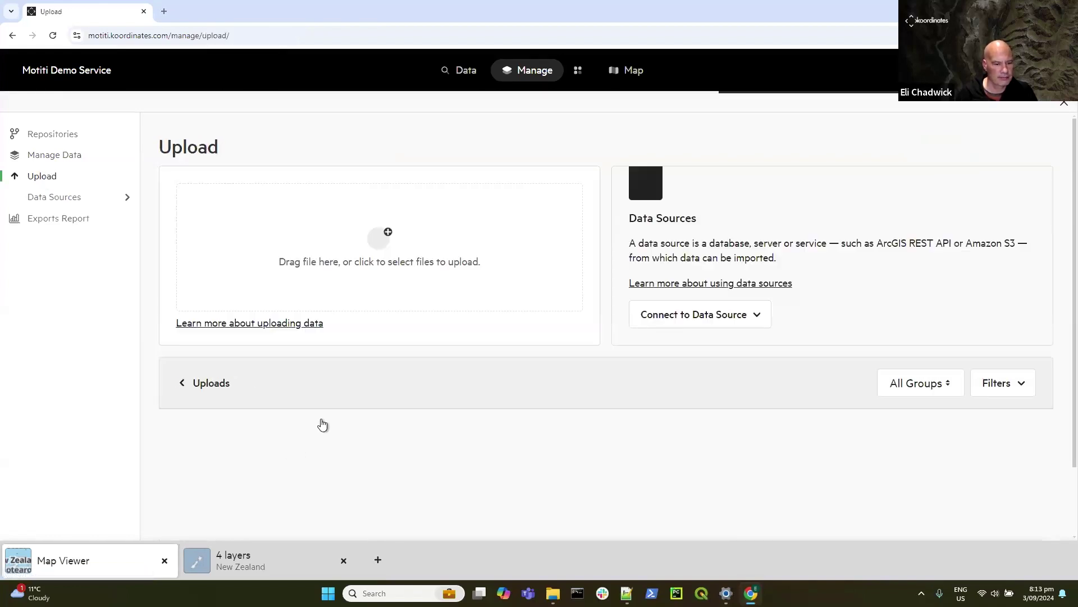
pyautogui.click(314, 433)
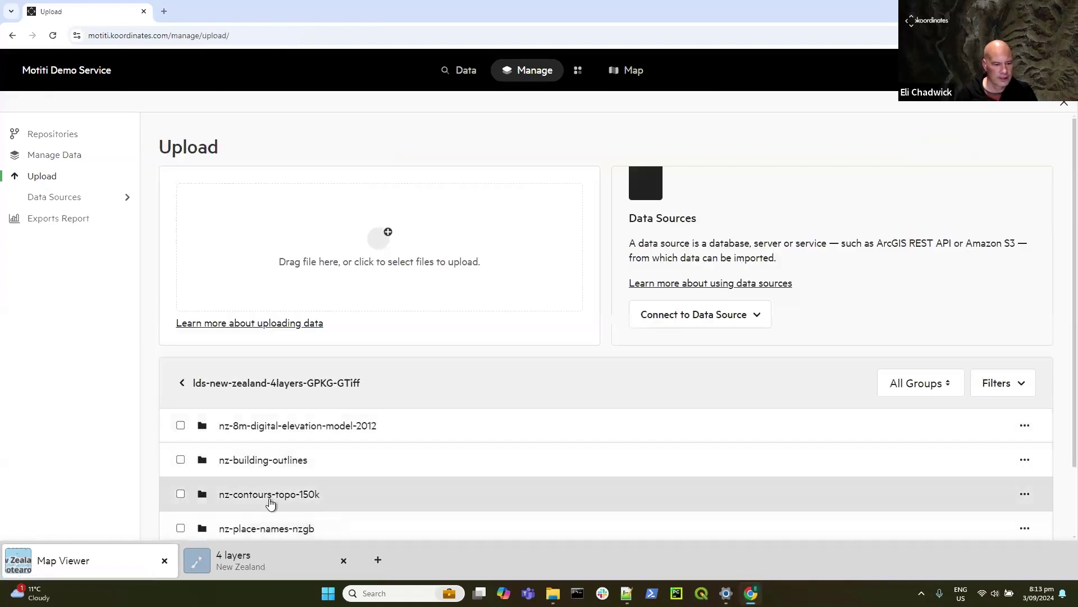
pyautogui.click(298, 427)
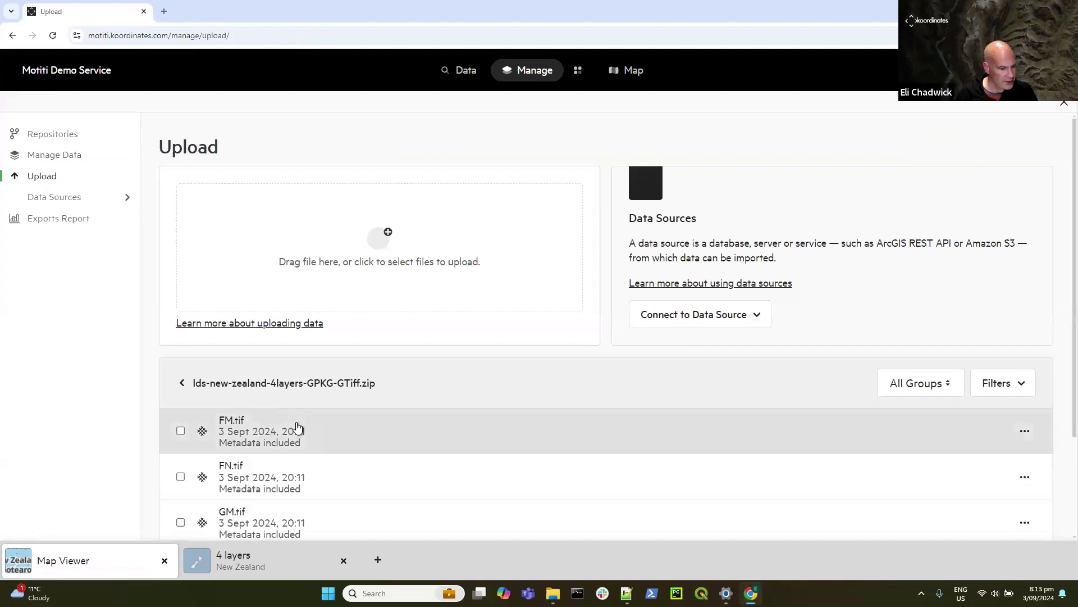
pyautogui.scroll(-2, 482, 440)
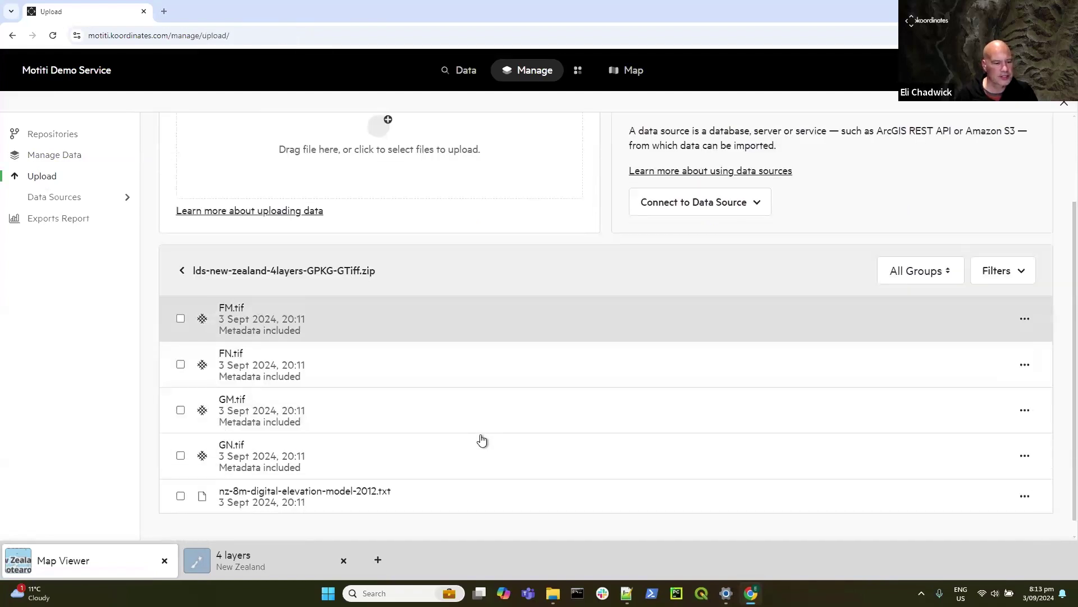
pyautogui.click(180, 454)
pyautogui.click(180, 410)
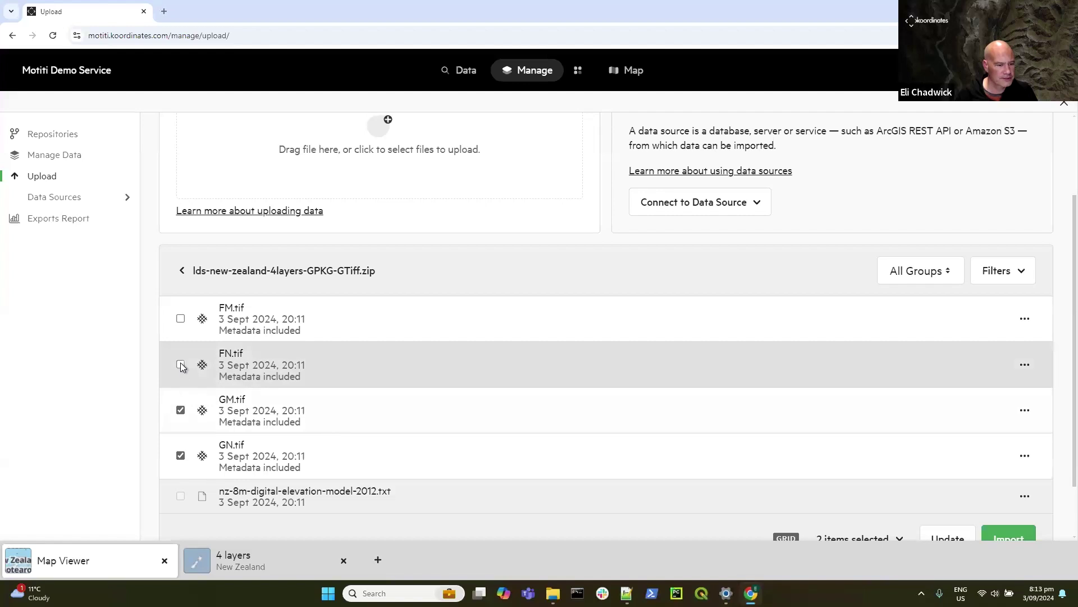
pyautogui.click(181, 364)
pyautogui.click(181, 319)
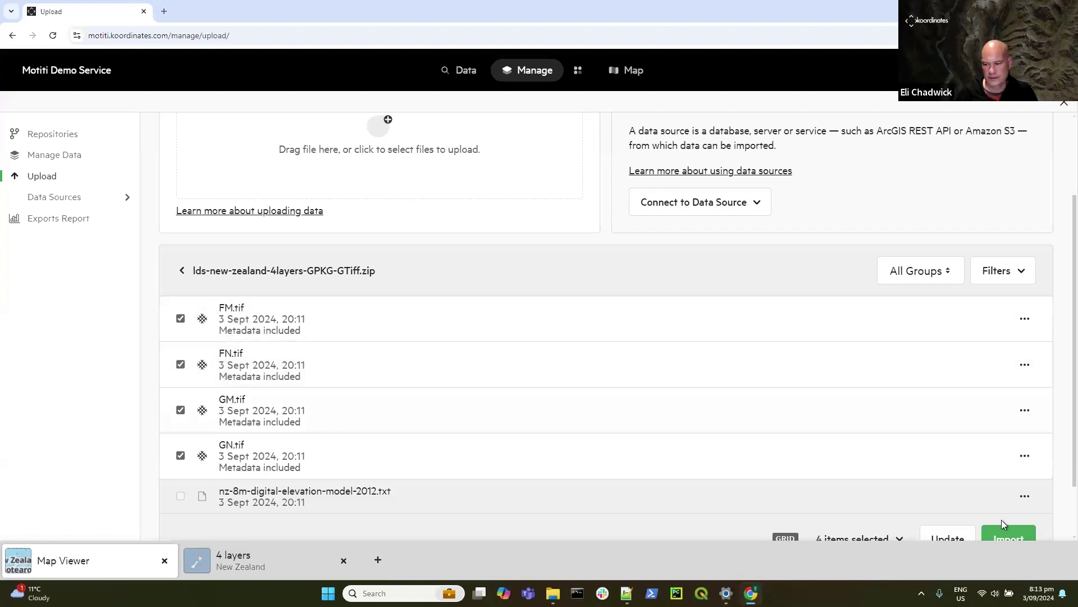
# Step: Import the four selected elevation tiles as one NZ 8m Digital Elevation Model (2012) grid, keeping the default import settings
pyautogui.click(1009, 538)
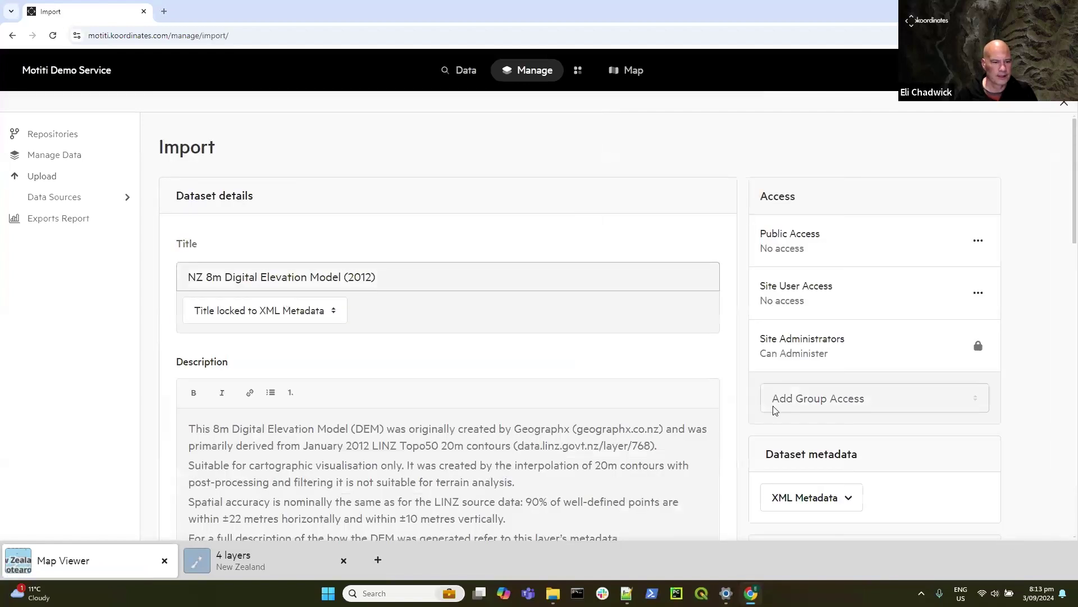
pyautogui.scroll(-3, 897, 423)
pyautogui.scroll(-13, 896, 419)
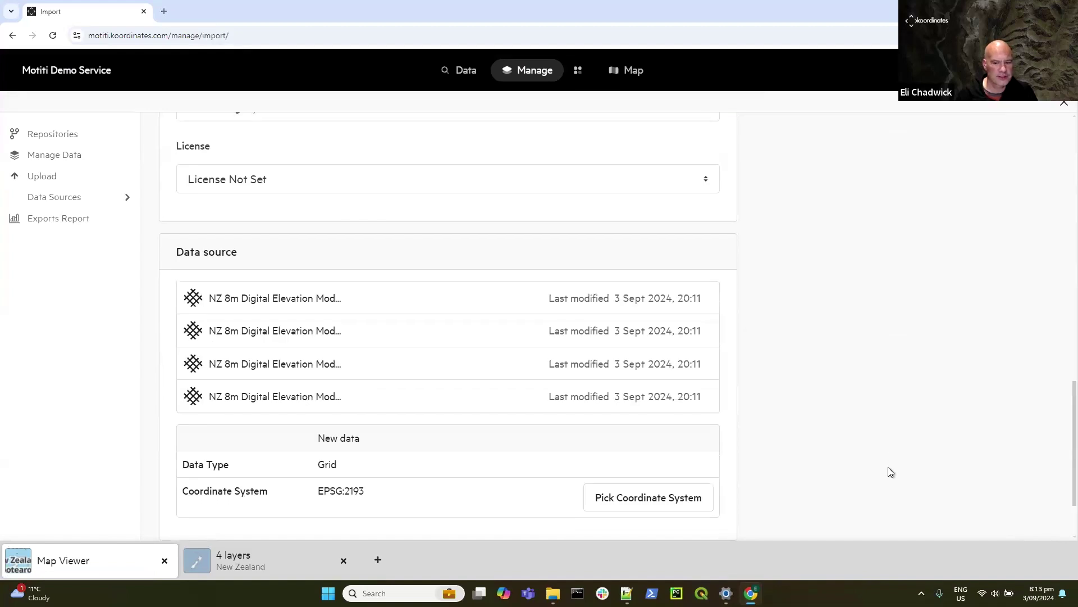
pyautogui.click(690, 474)
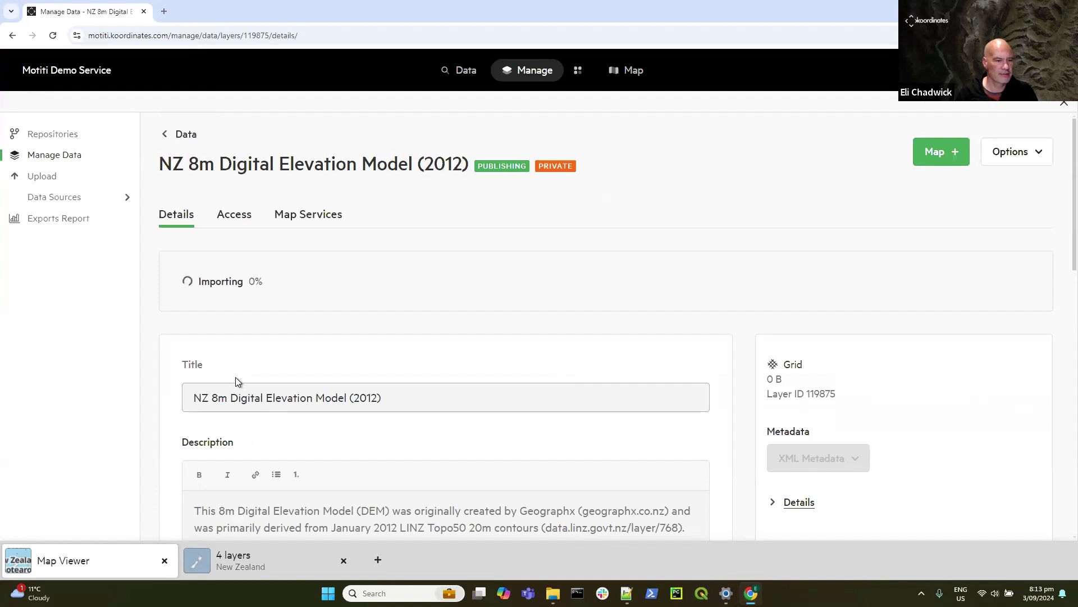
# Step: Check the import status of the datasets under data management, including the NZ Place Names (NZGB) details
pyautogui.click(70, 156)
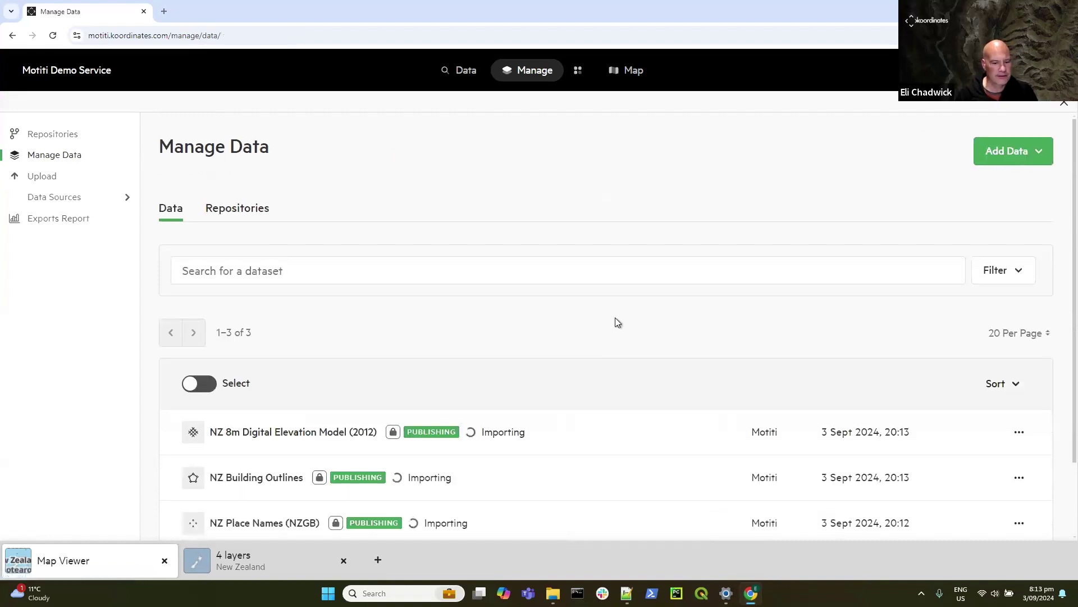
pyautogui.scroll(-2, 618, 337)
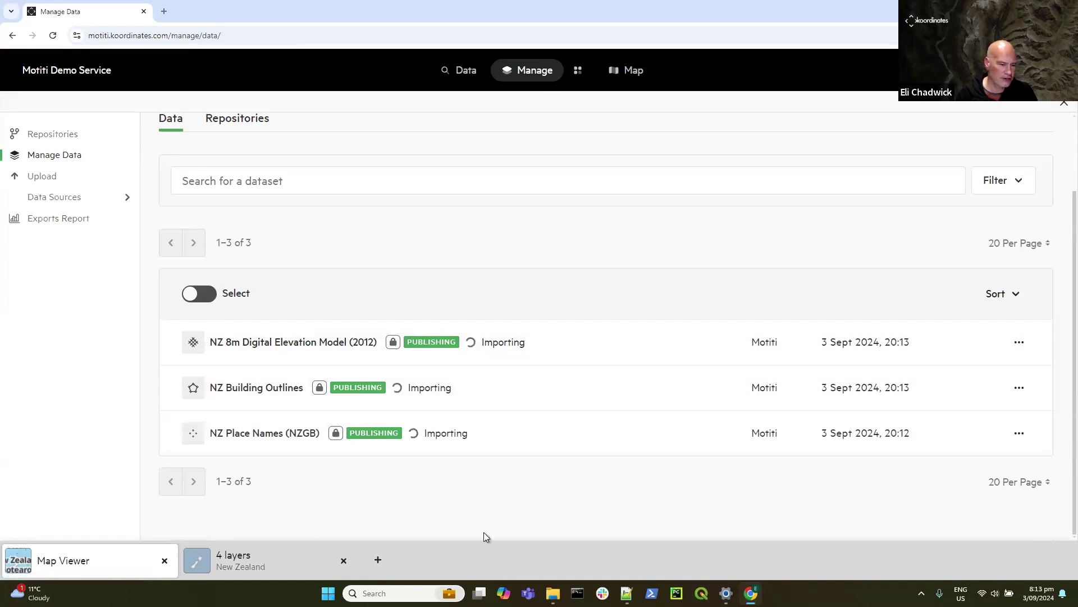
pyautogui.click(272, 434)
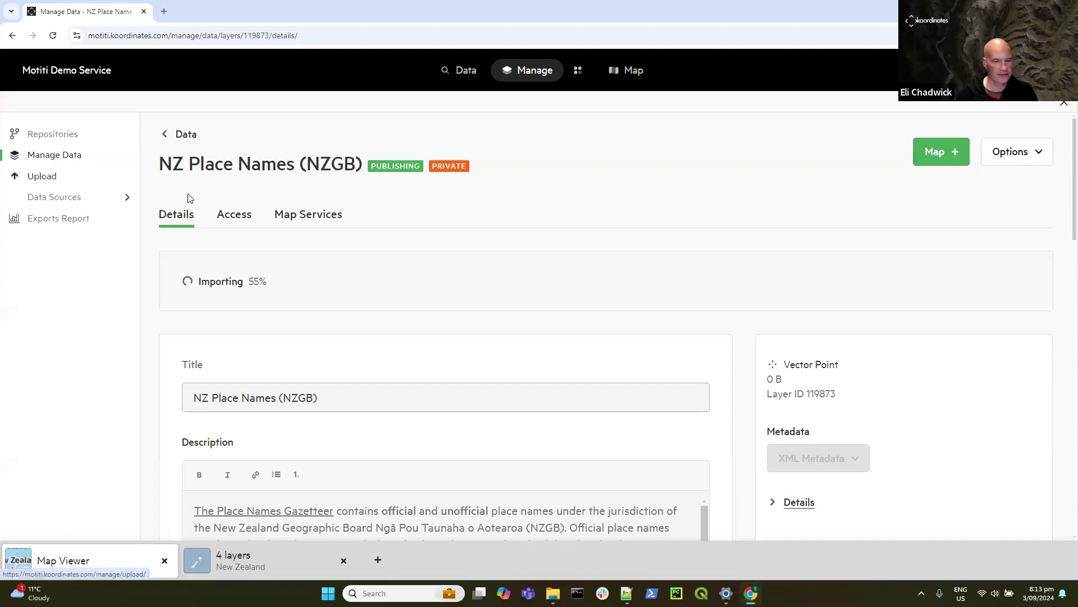
# Step: Import nz_contours_topo_150k from the nz-contours-topo-150k folder of the uploaded archive, keeping the default import settings
pyautogui.click(41, 177)
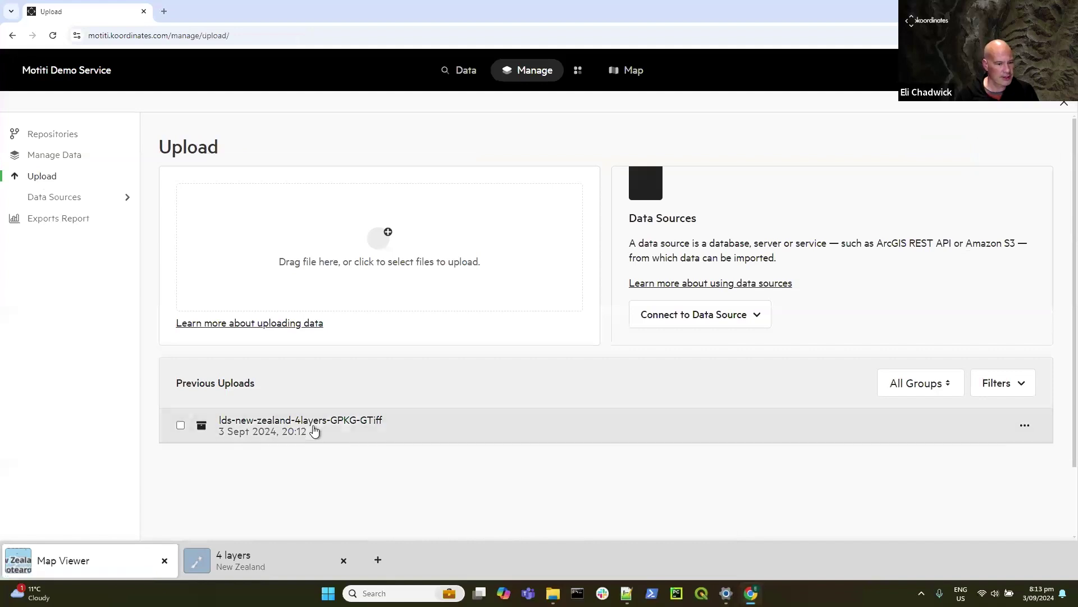
pyautogui.click(314, 431)
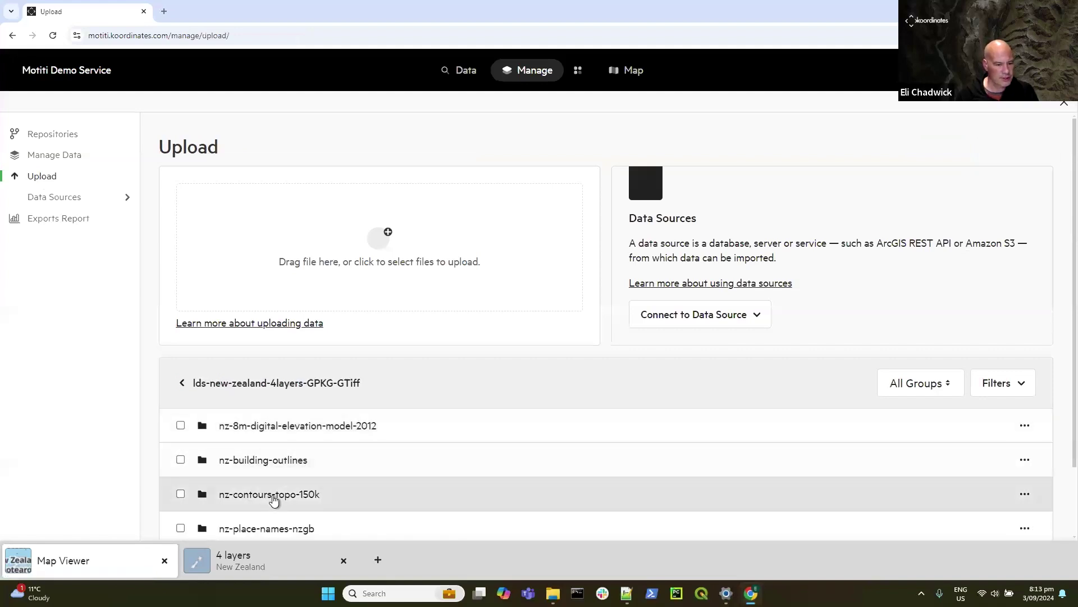
pyautogui.click(224, 497)
pyautogui.click(274, 425)
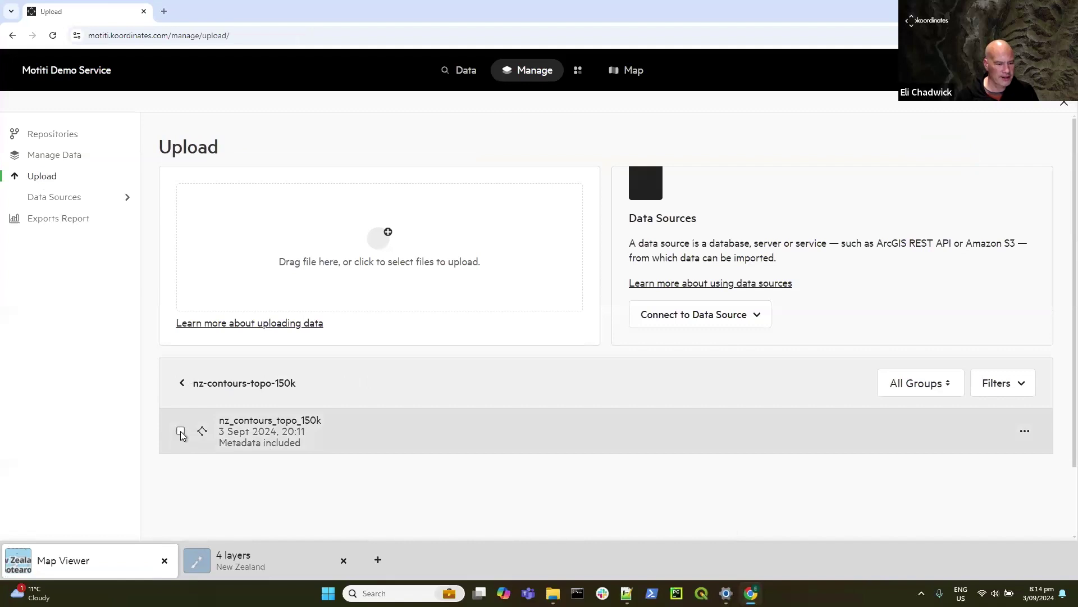
pyautogui.click(181, 432)
pyautogui.click(1009, 478)
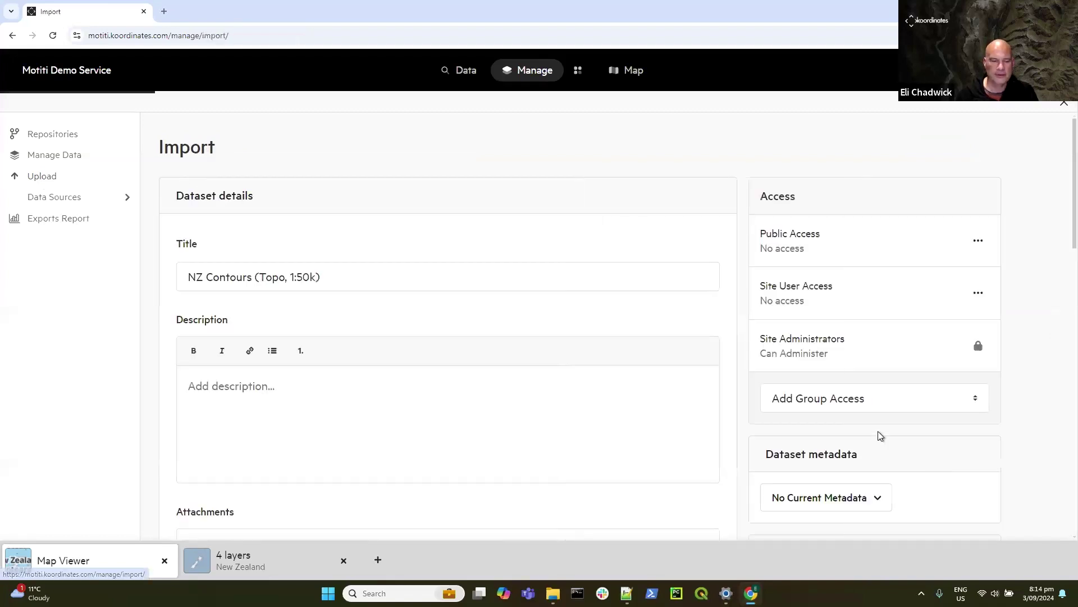
pyautogui.scroll(-20, 760, 369)
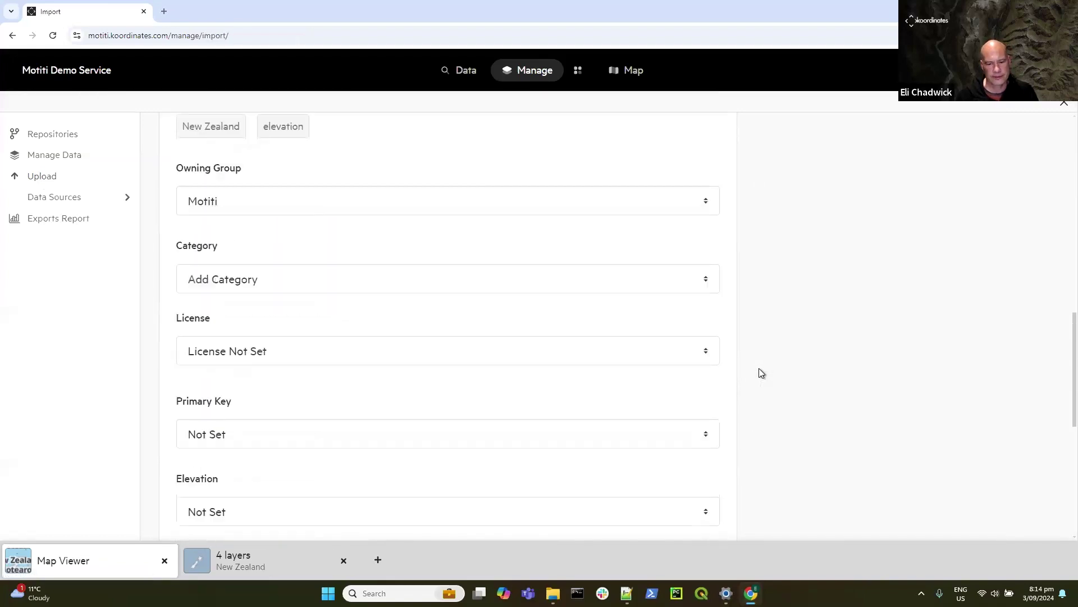
pyautogui.click(675, 476)
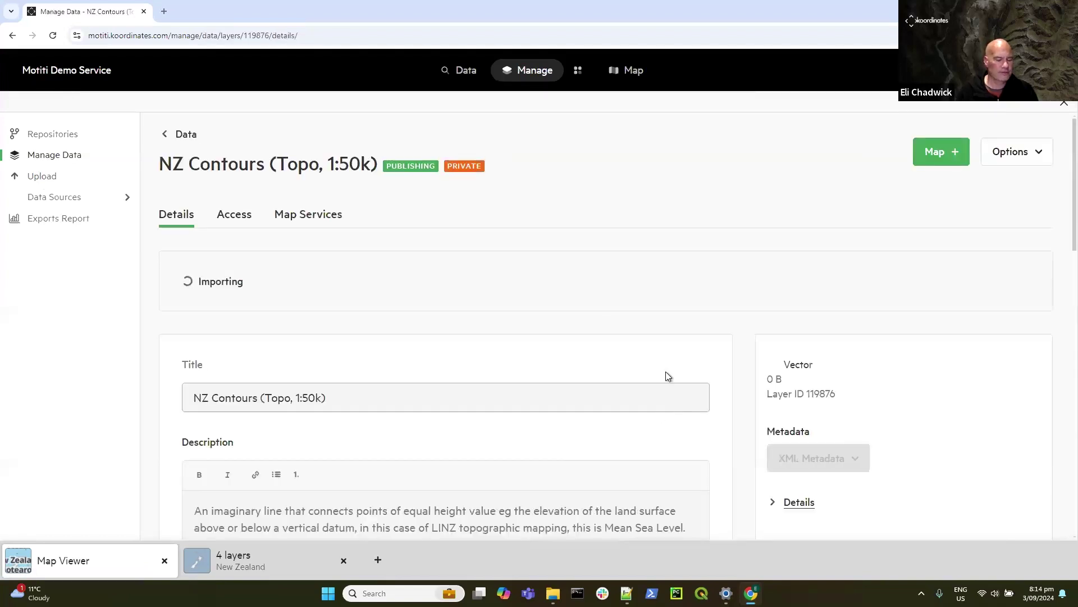
# Step: Review the NZ Contours (Topo, 1:50k) details, and check the import progress of NZ Building Outlines and the full dataset list
pyautogui.scroll(-8, 679, 360)
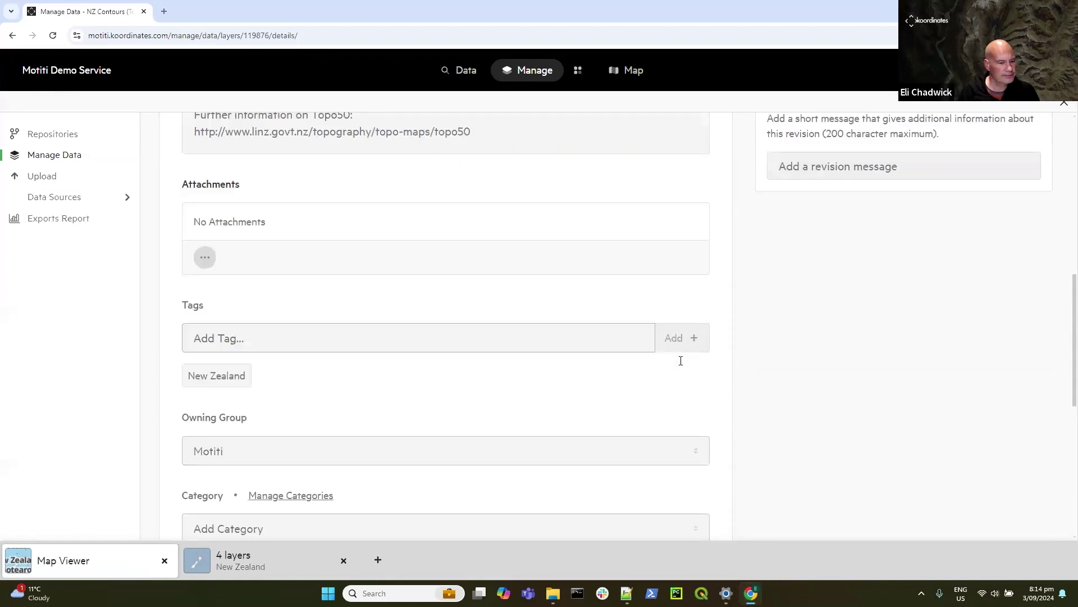
pyautogui.scroll(3, 681, 360)
pyautogui.click(47, 155)
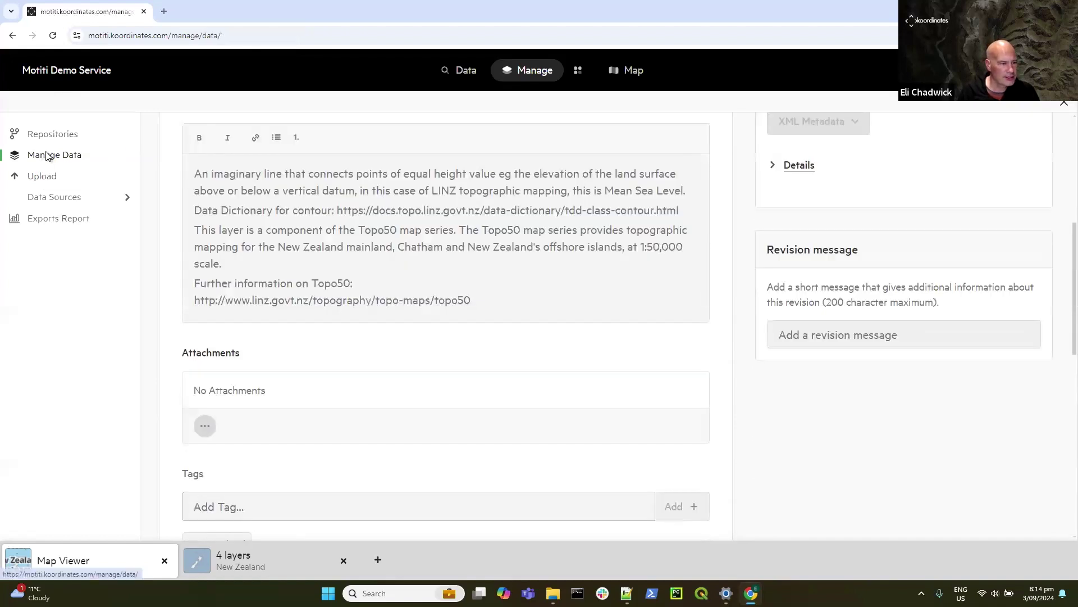
pyautogui.scroll(-2, 647, 365)
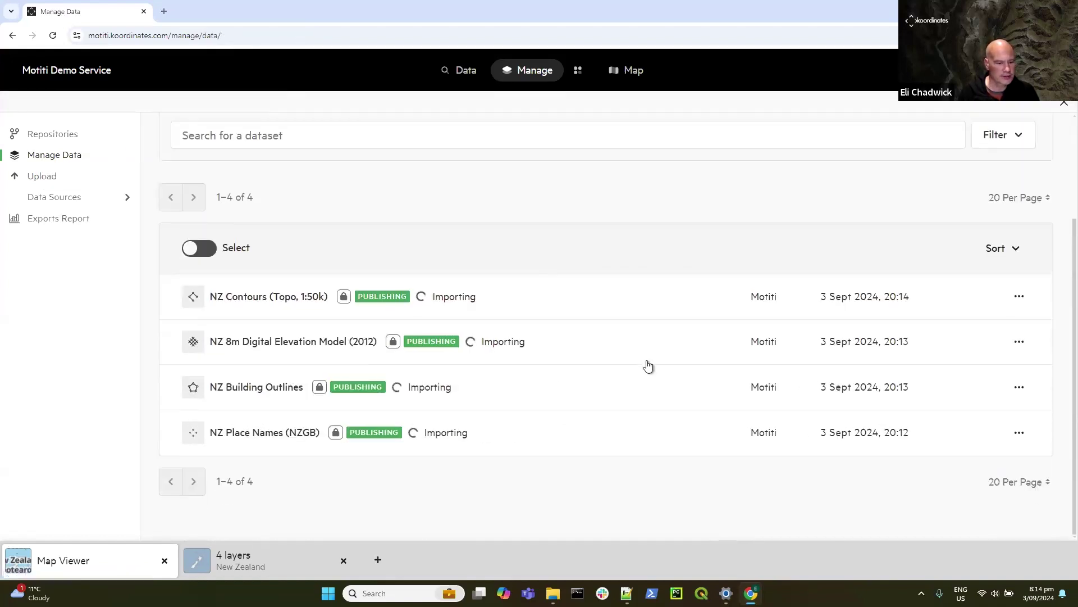
pyautogui.click(254, 389)
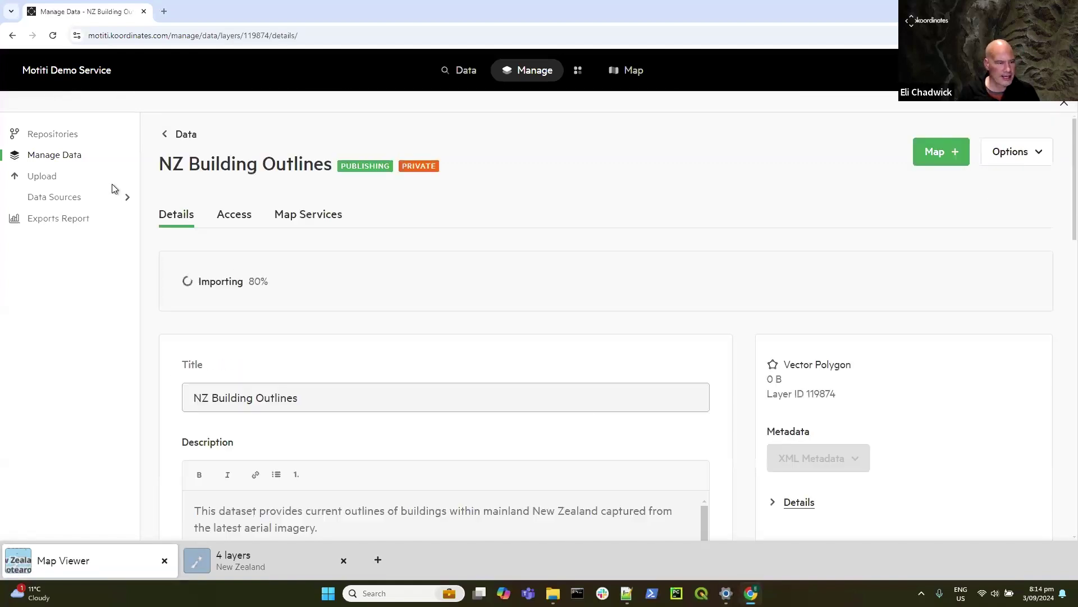
pyautogui.click(184, 137)
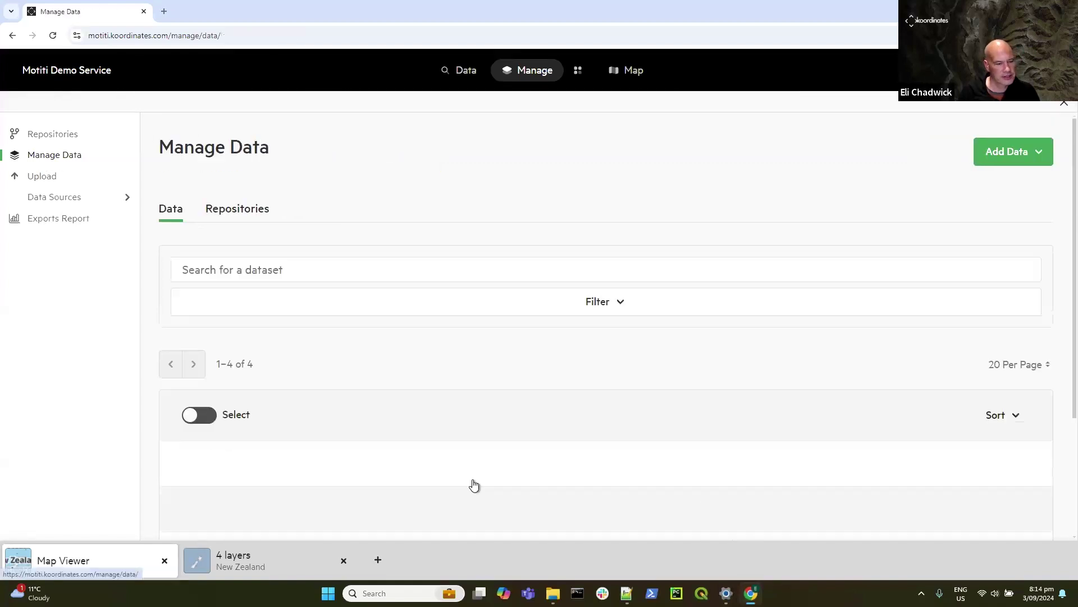
pyautogui.scroll(-2, 606, 386)
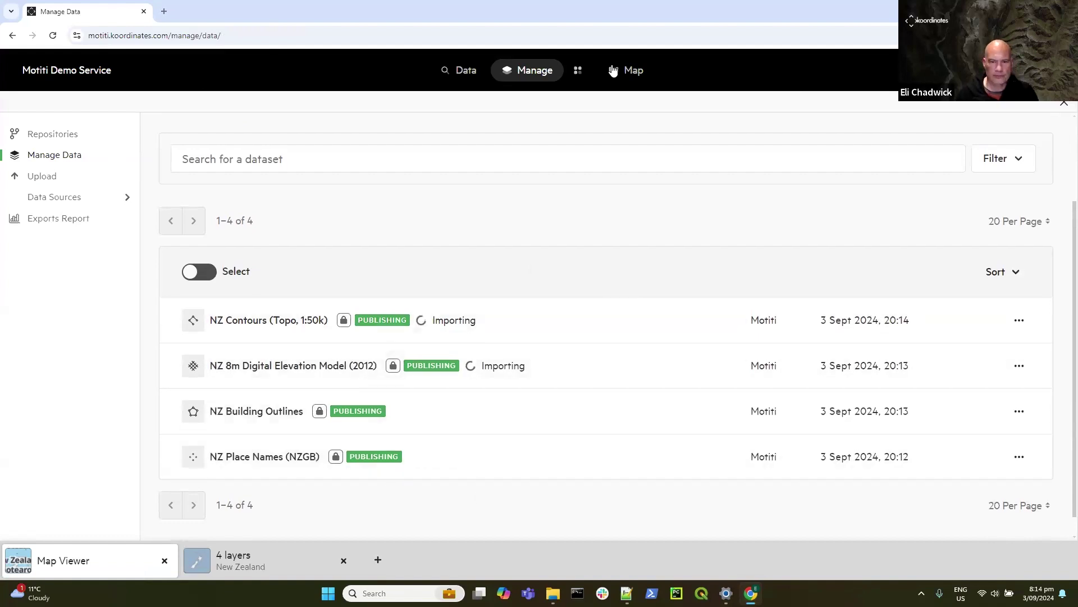
# Step: Open the site's branding and navigation settings and go to the icon and custom branding options
pyautogui.click(579, 70)
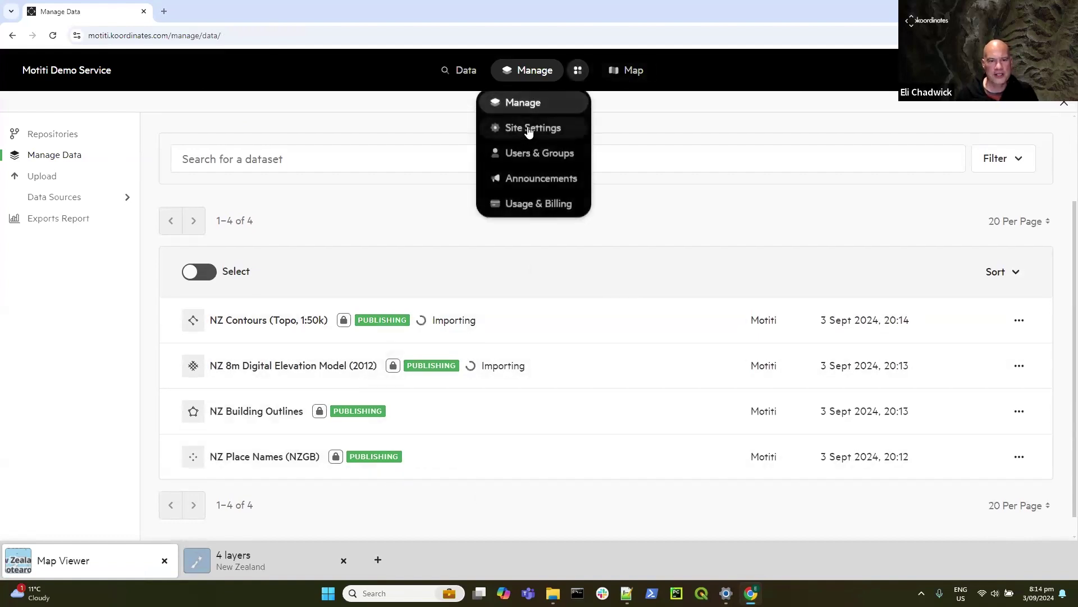
pyautogui.click(527, 127)
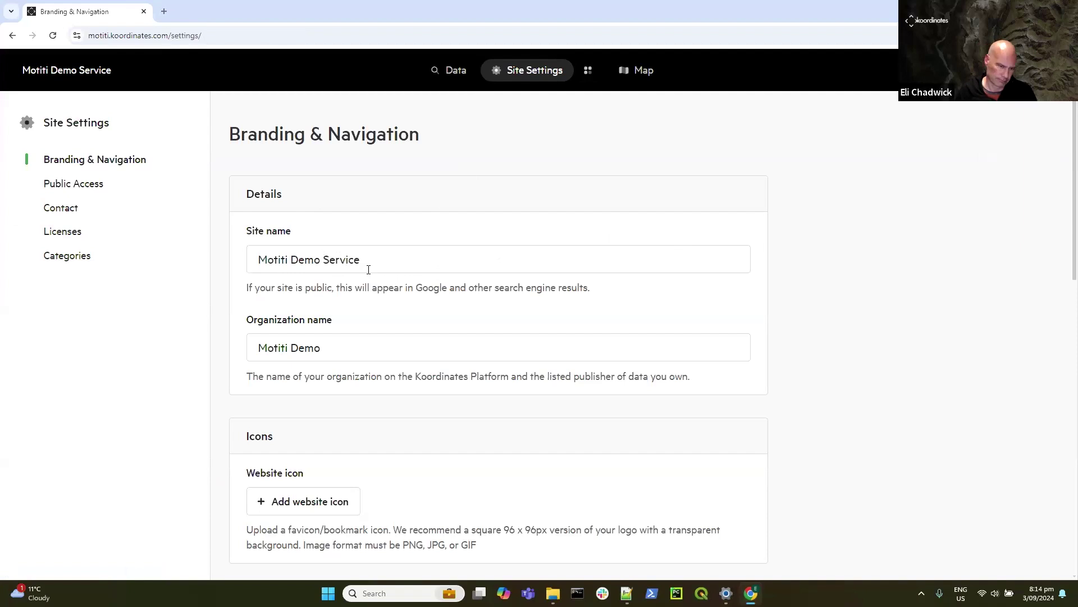
pyautogui.scroll(-3, 555, 266)
pyautogui.scroll(-2, 460, 296)
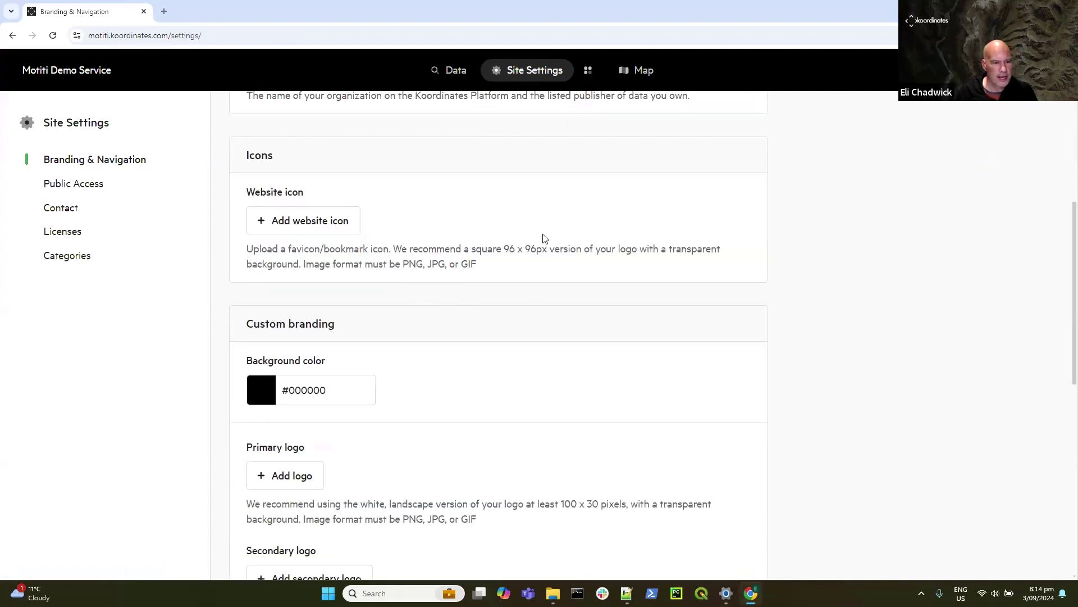
# Step: Try motiti-logo.png from the Motiti downloads folder as the website icon, and remove it again
pyautogui.click(308, 221)
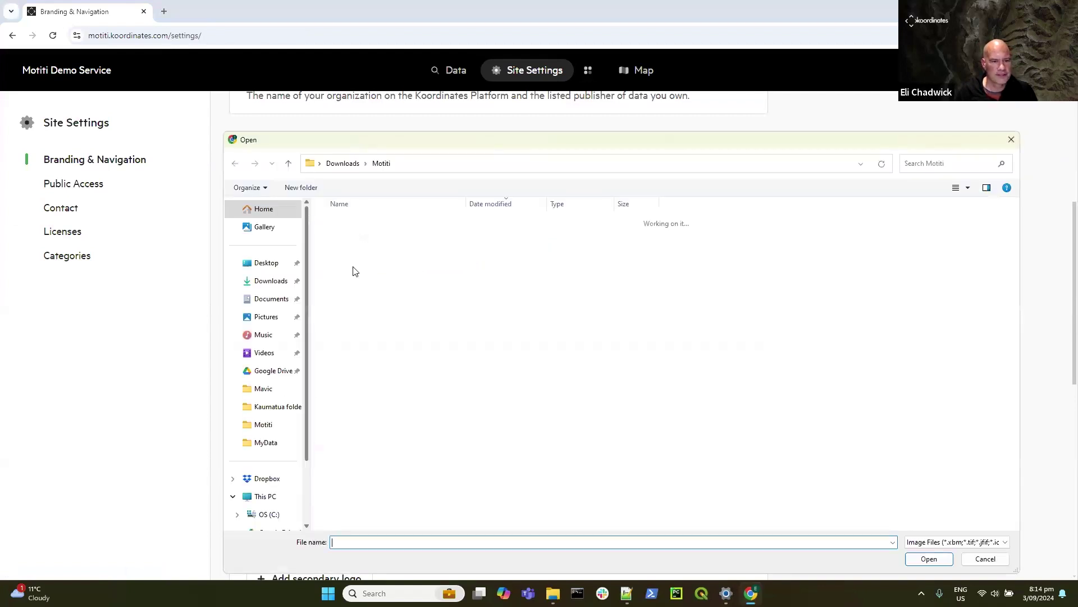
pyautogui.click(360, 240)
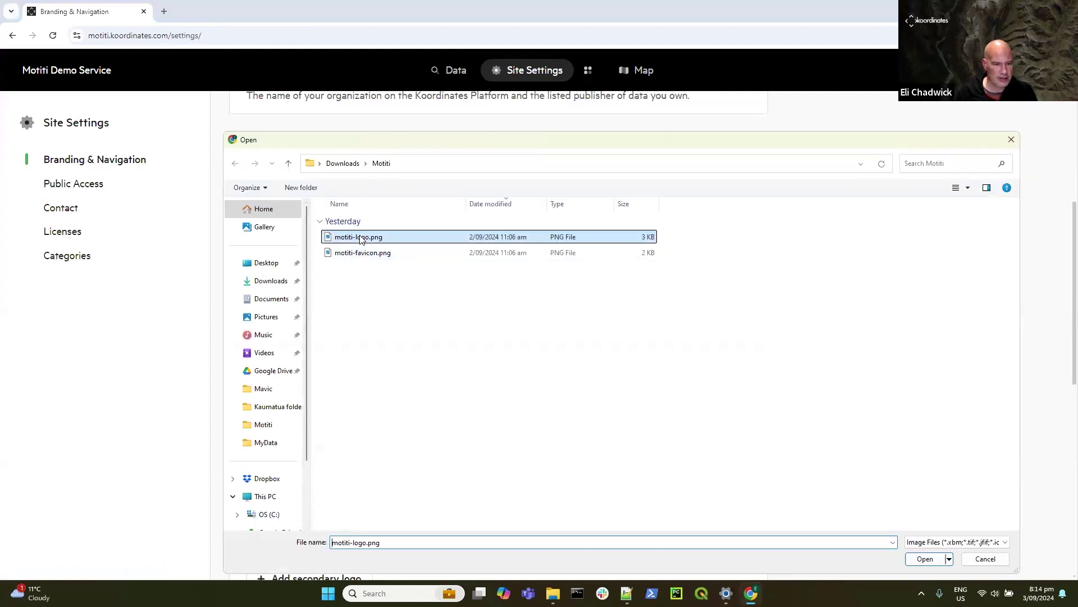
pyautogui.click(925, 559)
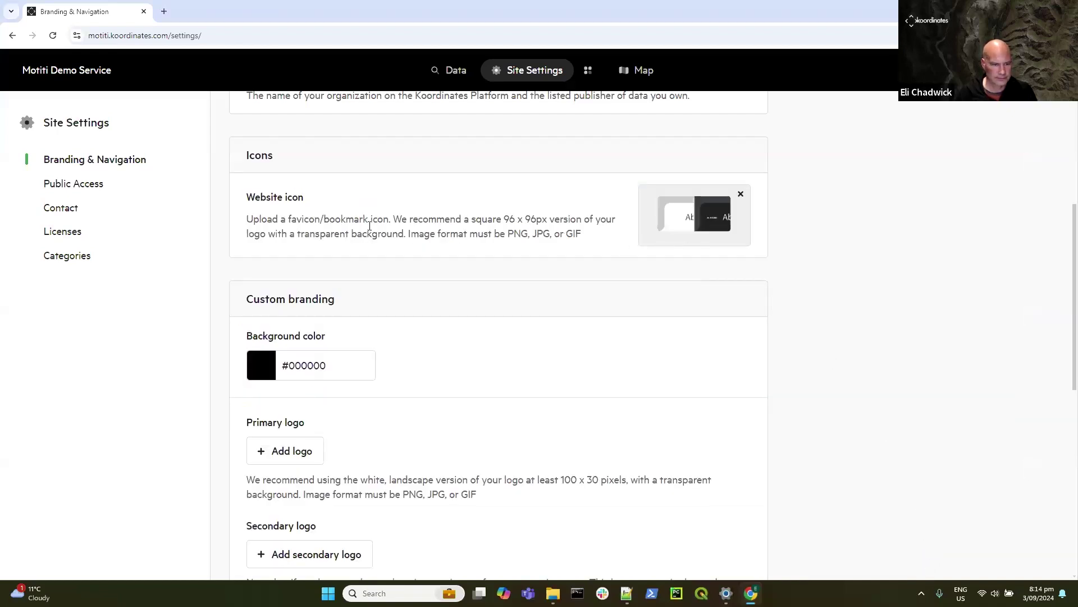
pyautogui.click(741, 193)
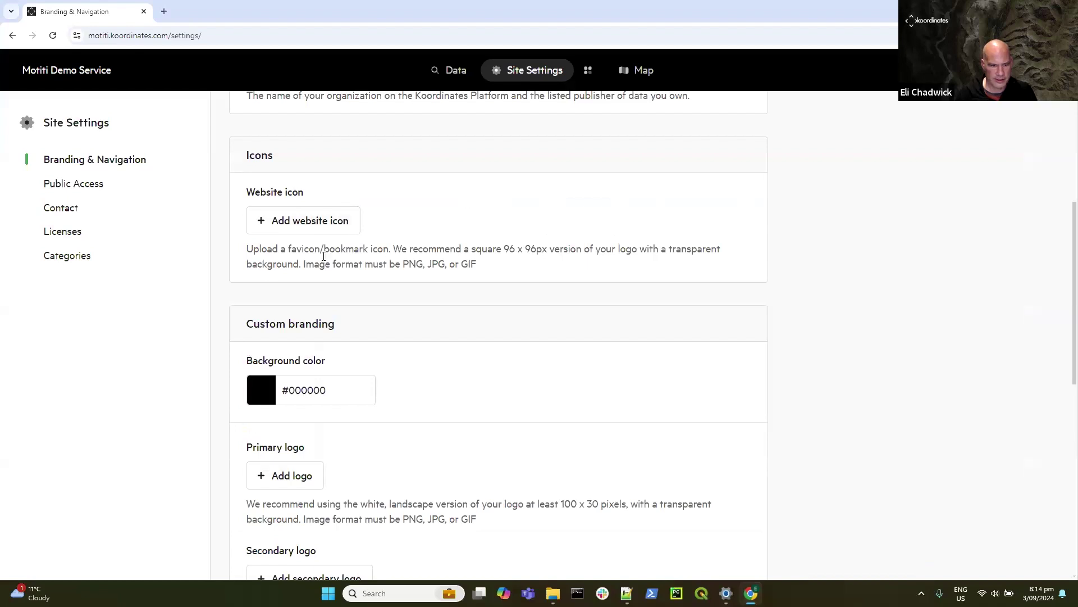
# Step: Add motiti-favicon.png from the Motiti downloads folder as the website icon
pyautogui.click(324, 226)
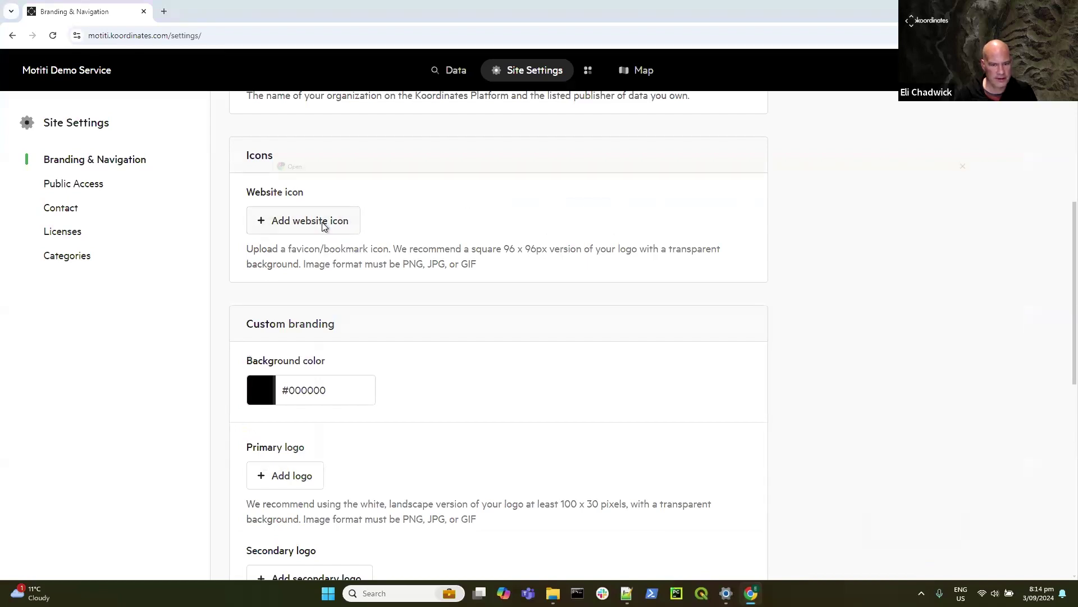
pyautogui.click(375, 253)
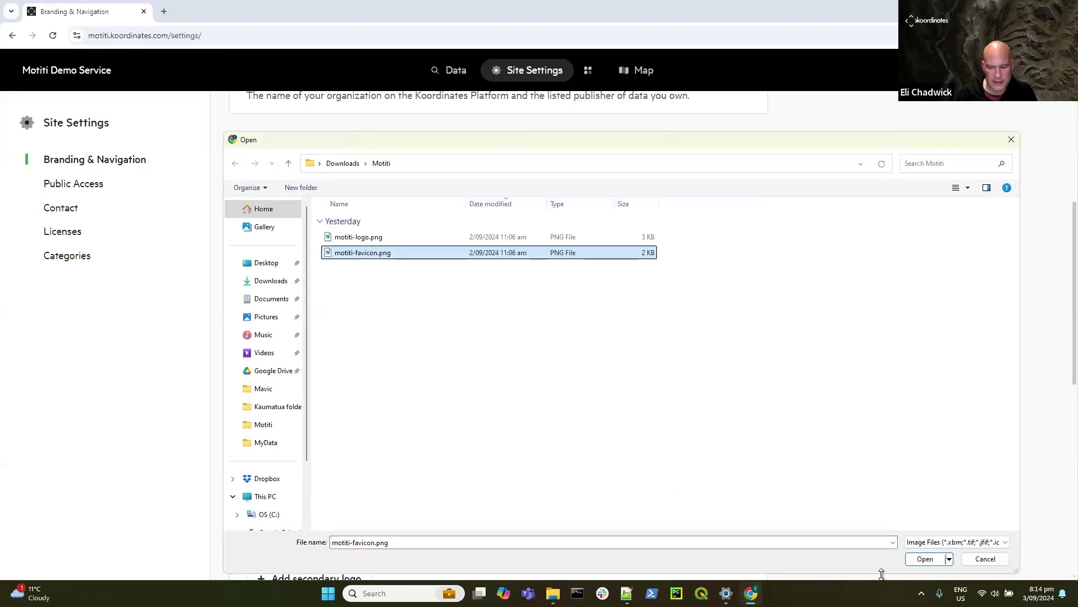
pyautogui.click(925, 559)
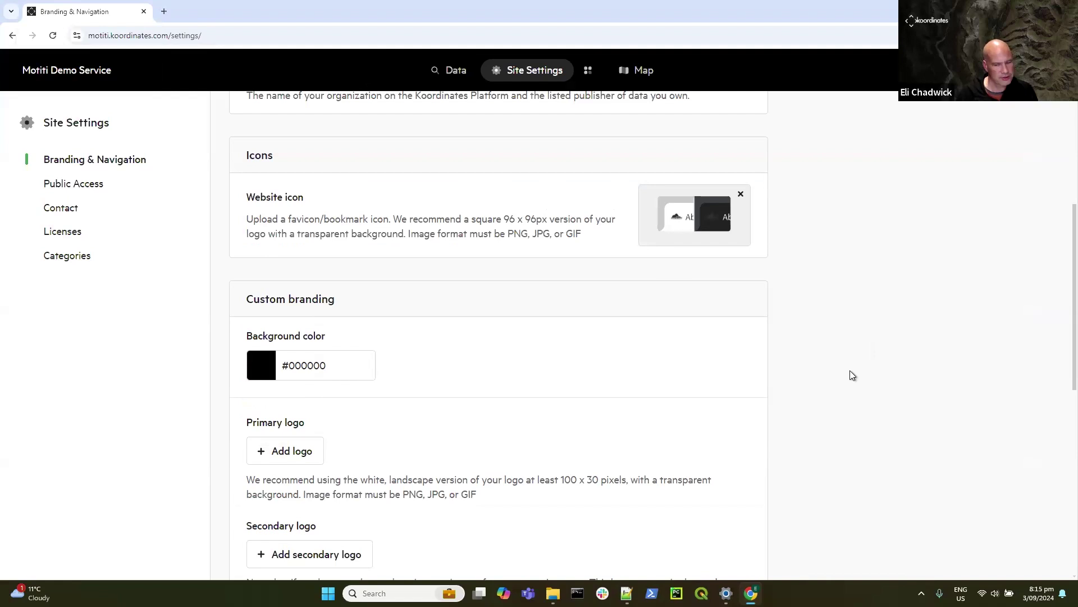
# Step: Add motiti-logo.png from the Motiti downloads folder as the site's primary logo
pyautogui.click(270, 450)
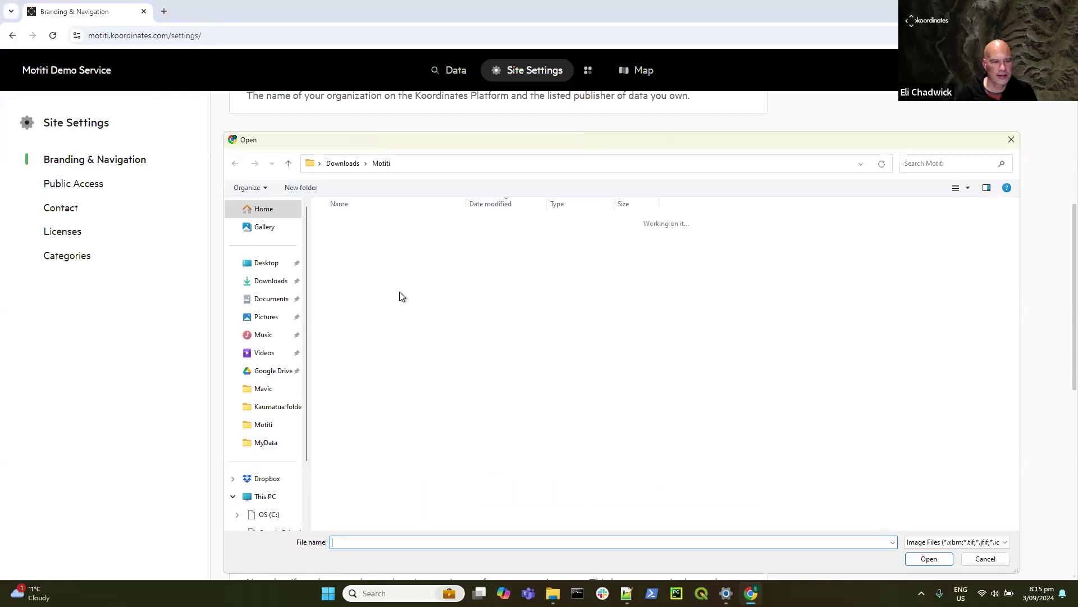
pyautogui.click(366, 240)
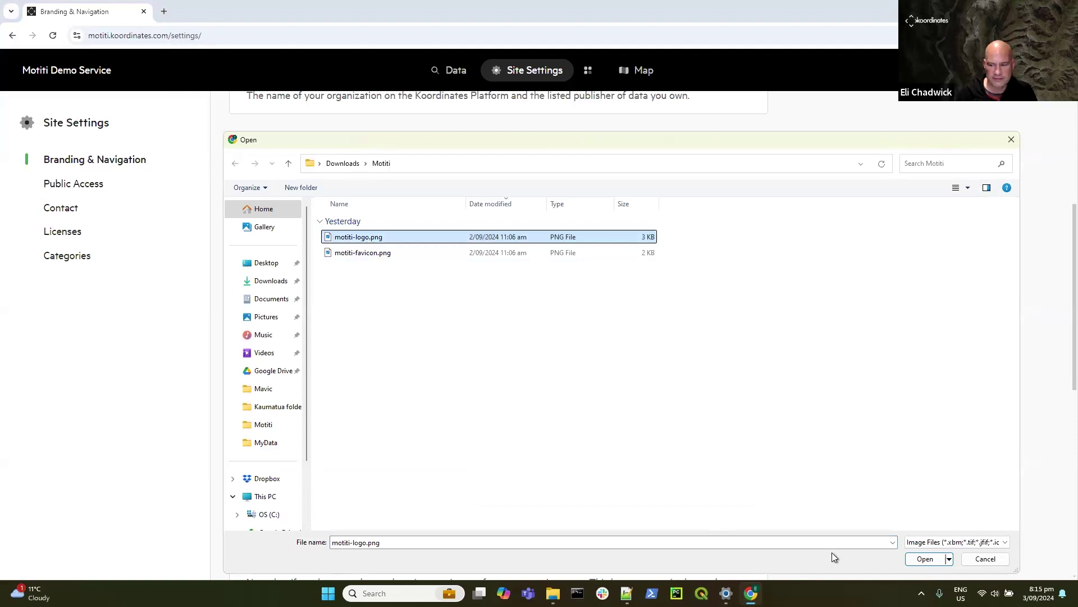
pyautogui.click(925, 560)
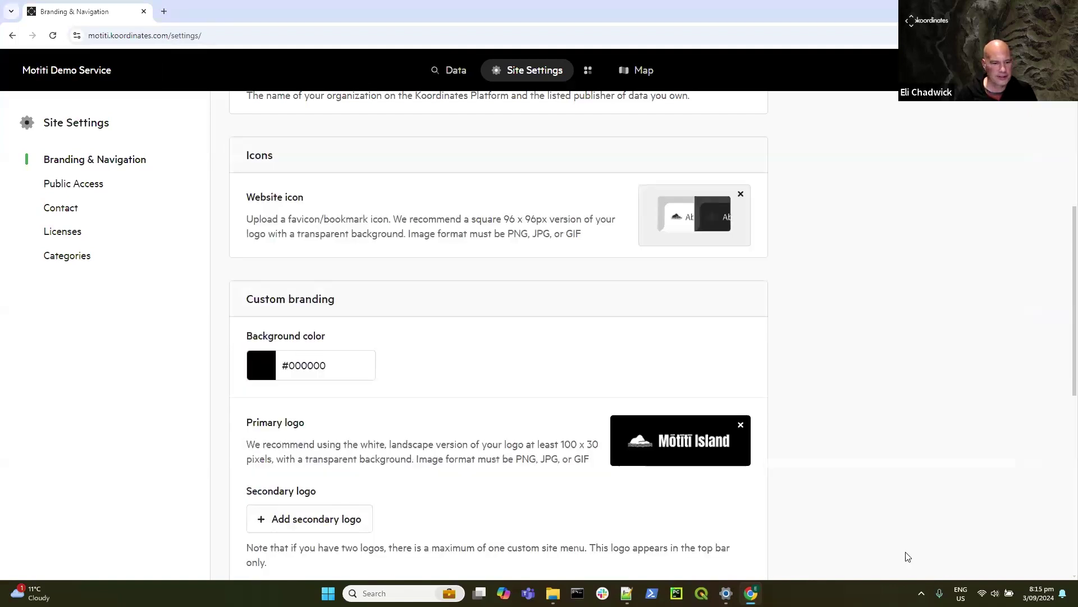
# Step: Add a custom navigation link to the site and title it Discover Motiti
pyautogui.scroll(-1, 853, 444)
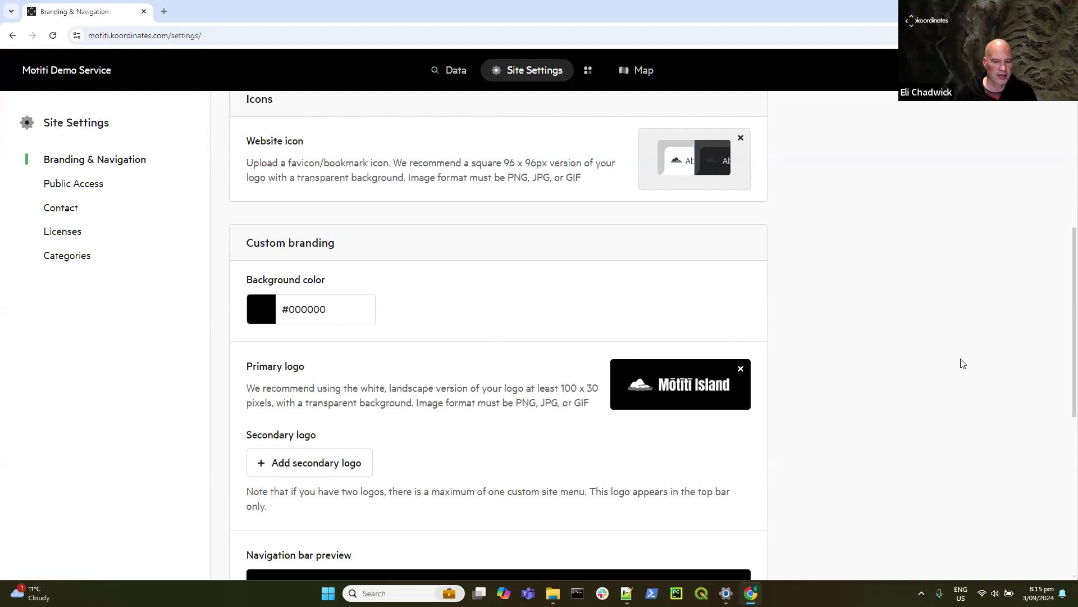
pyautogui.scroll(-2, 975, 419)
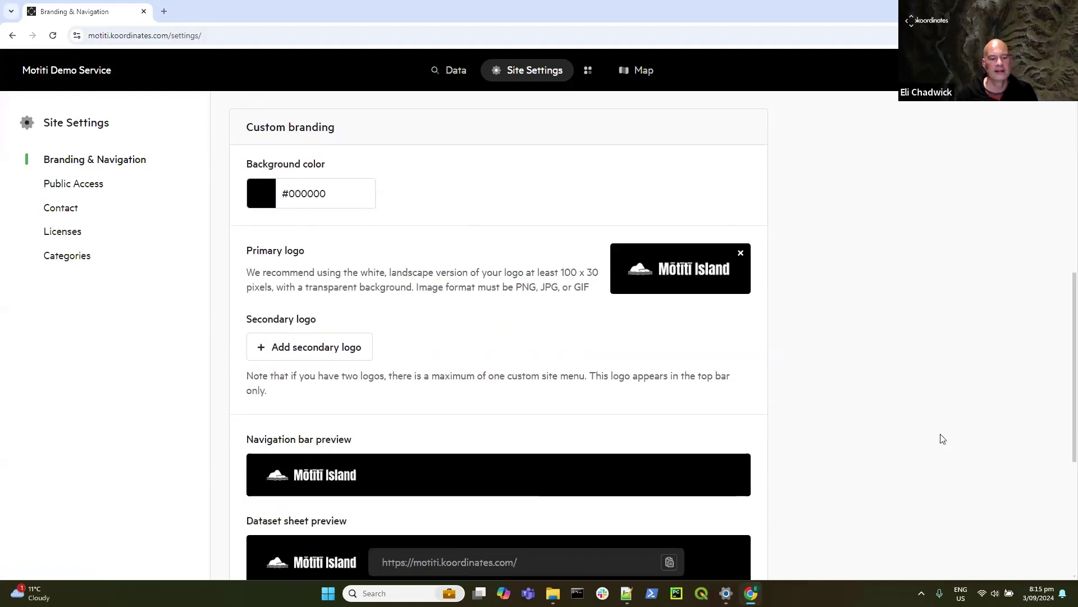
pyautogui.scroll(-5, 943, 439)
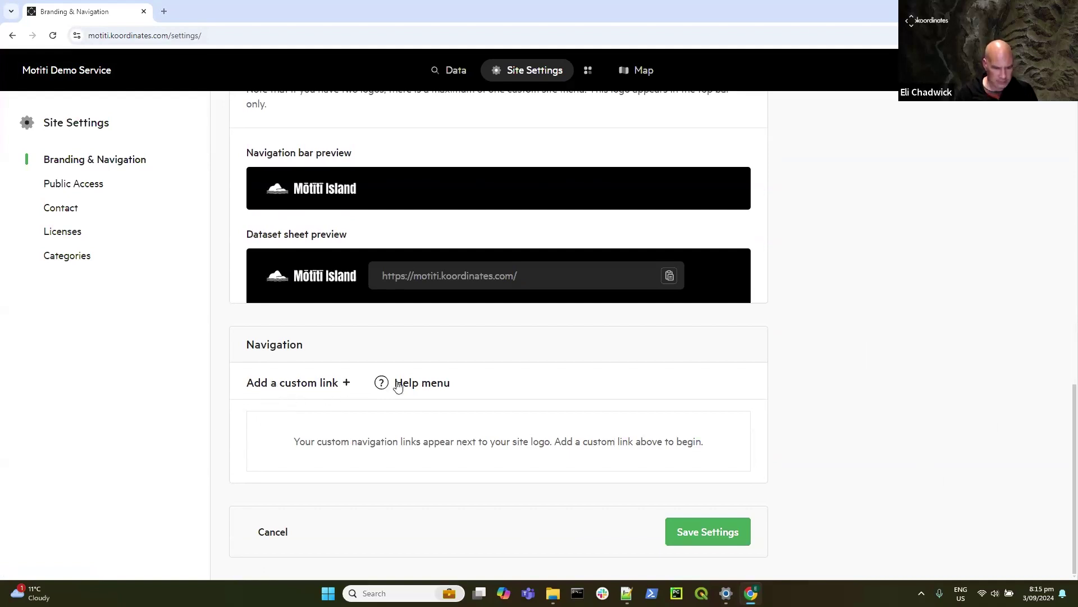
pyautogui.click(306, 387)
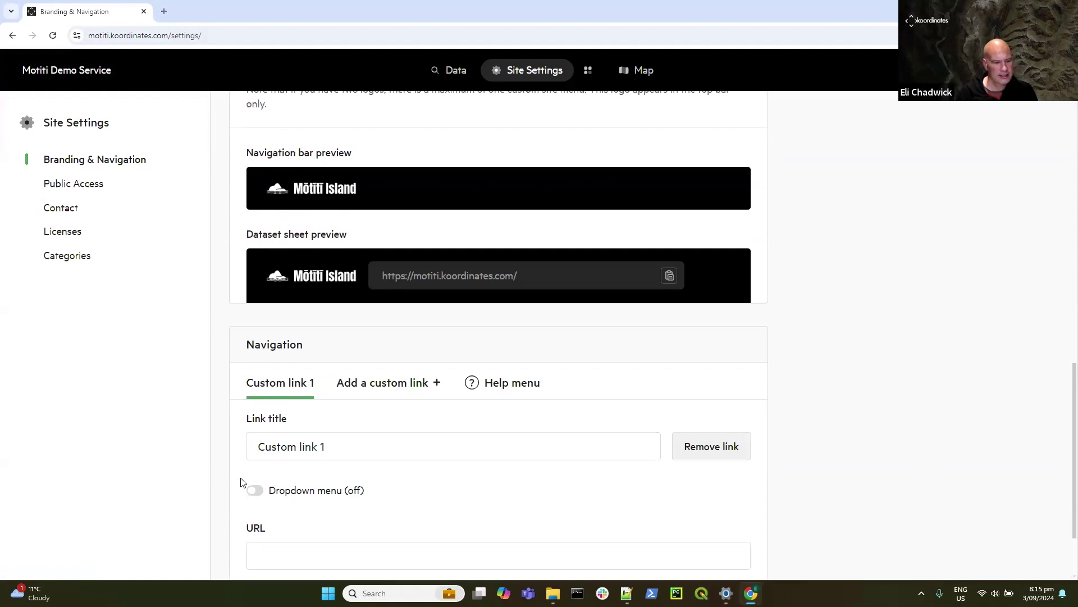
pyautogui.scroll(-1, 379, 437)
pyautogui.moveTo(340, 391); pyautogui.dragTo(258, 387)
pyautogui.write('Dis')
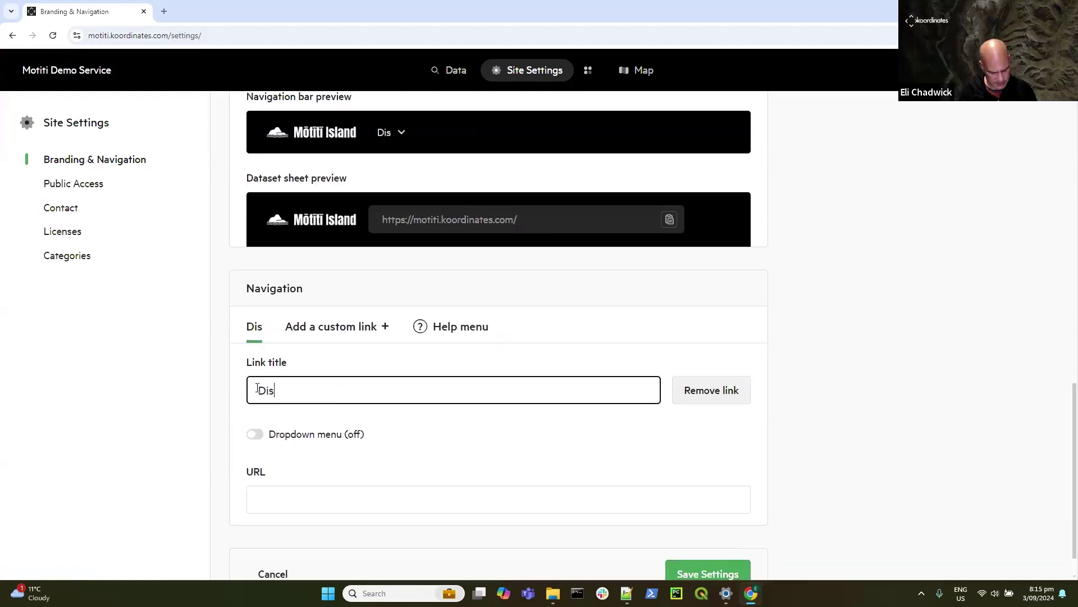
pyautogui.write('cover Motiti')
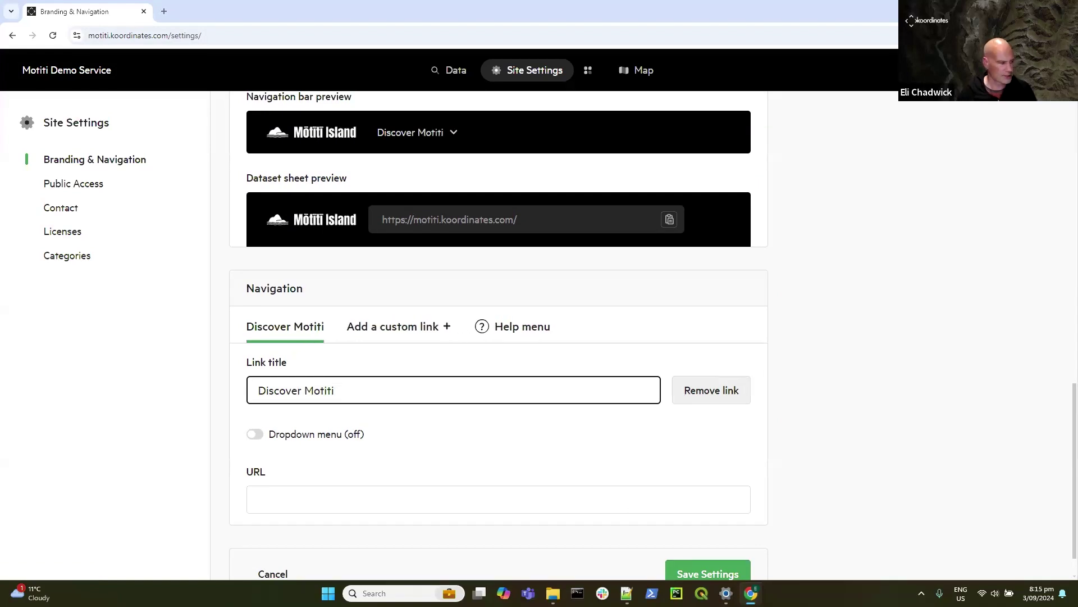
pyautogui.hotkey('alt', 'Tab')
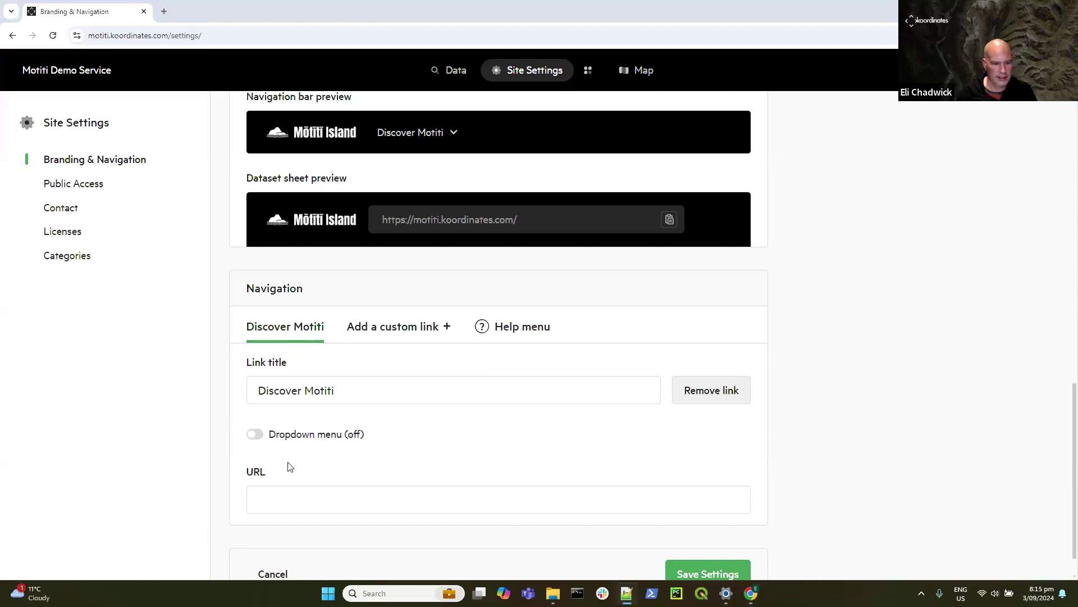
pyautogui.click(283, 495)
pyautogui.rightClick(282, 500)
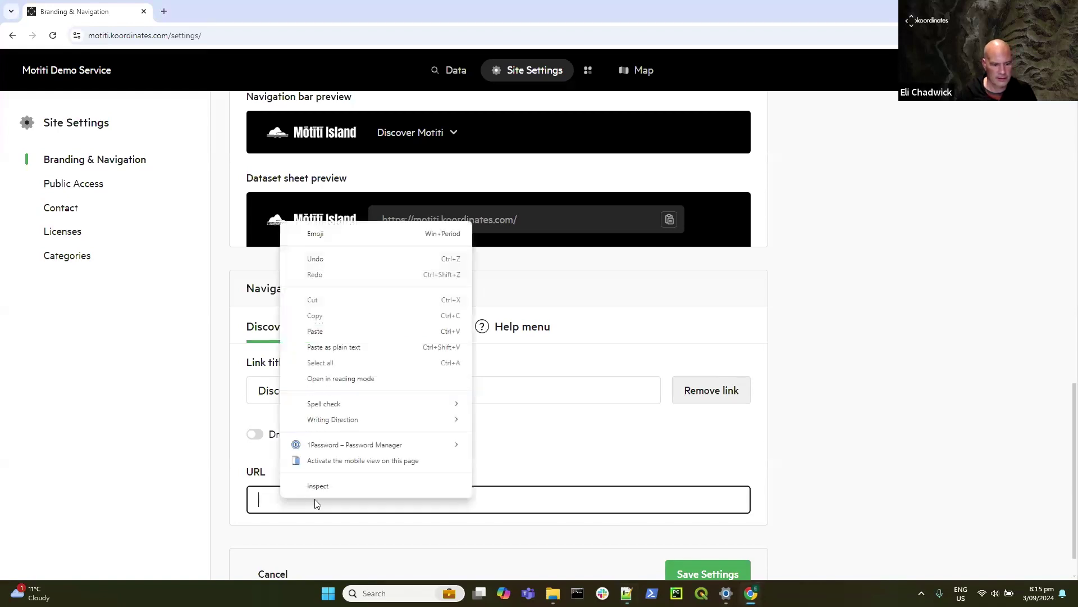
pyautogui.click(317, 331)
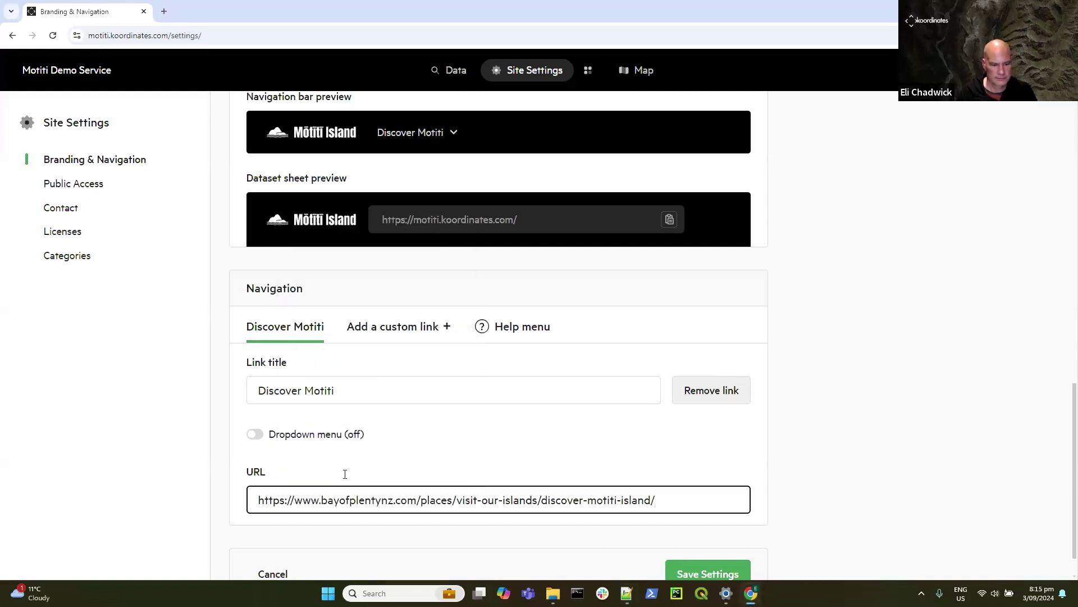
# Step: Turn the Discover Motiti link into a dropdown menu and save the site settings
pyautogui.click(254, 434)
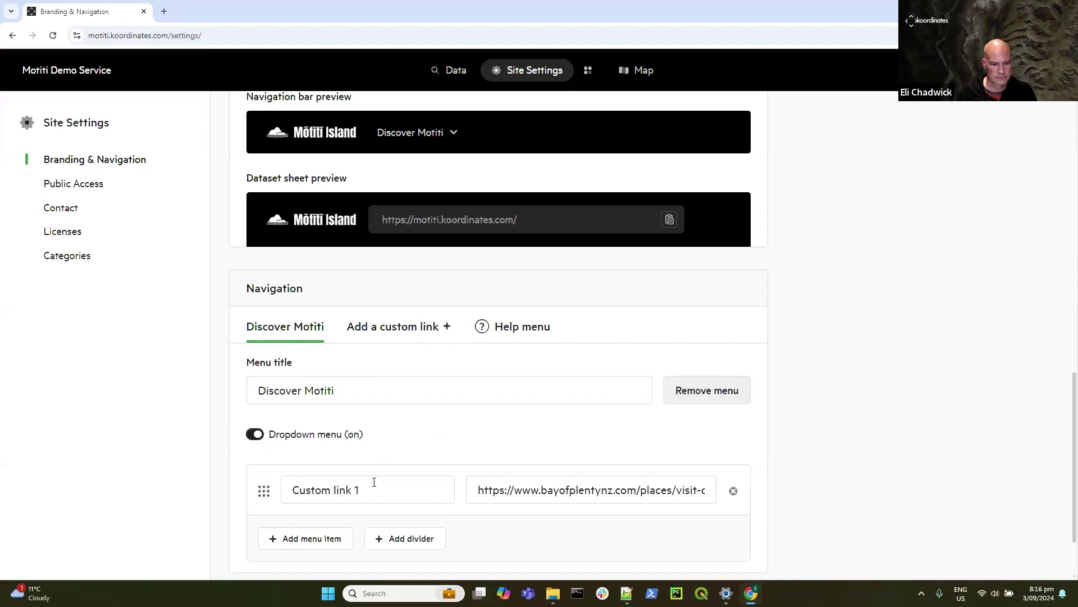
pyautogui.scroll(-2, 582, 461)
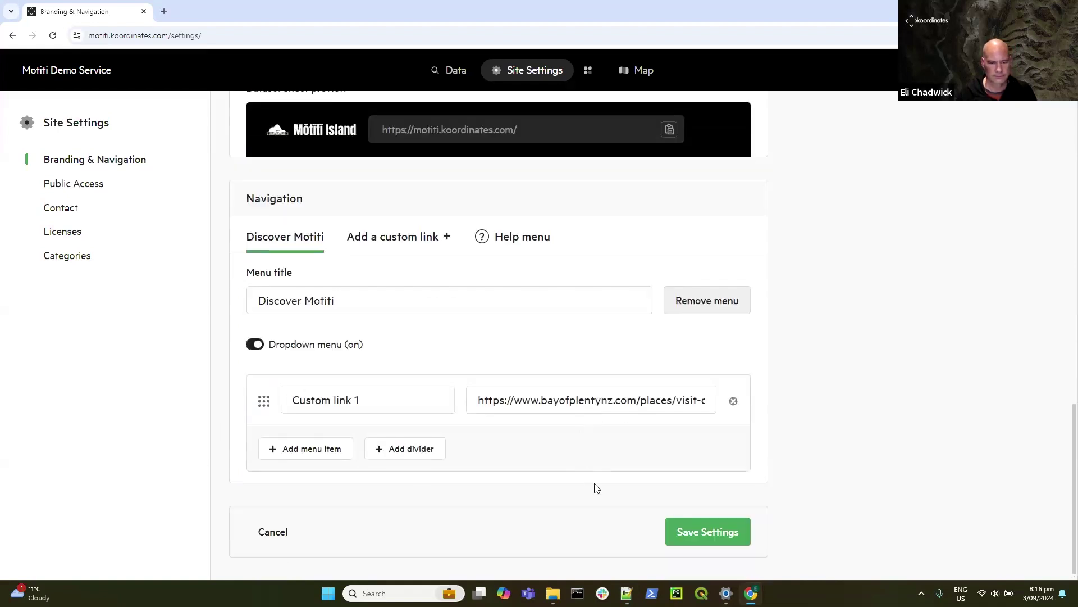
pyautogui.click(700, 534)
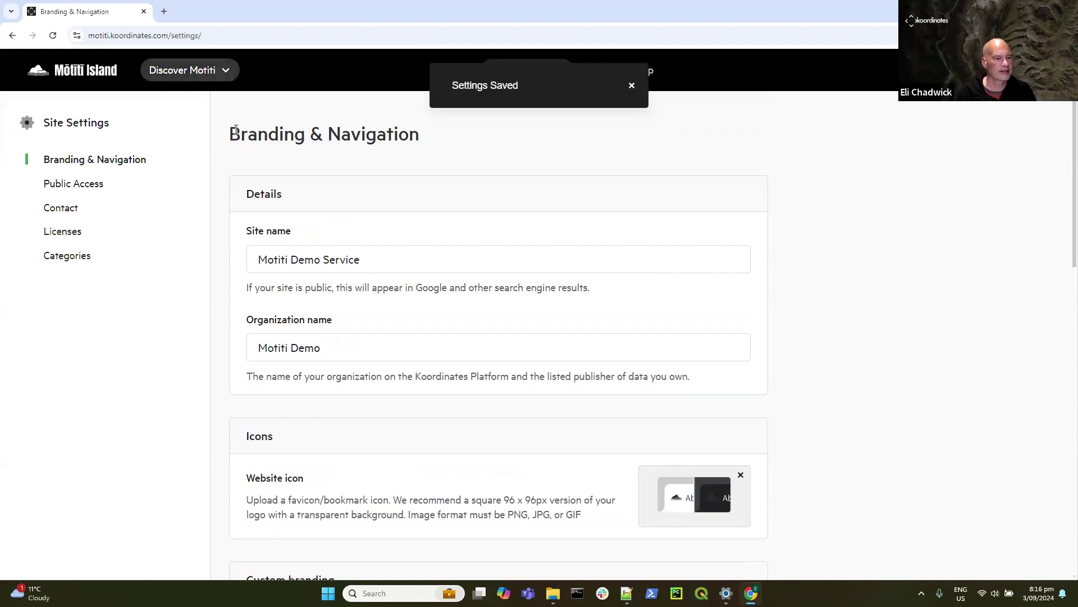
# Step: Change the title of the navigation dropdown menu to Resources
pyautogui.scroll(-5, 496, 416)
pyautogui.scroll(-10, 497, 417)
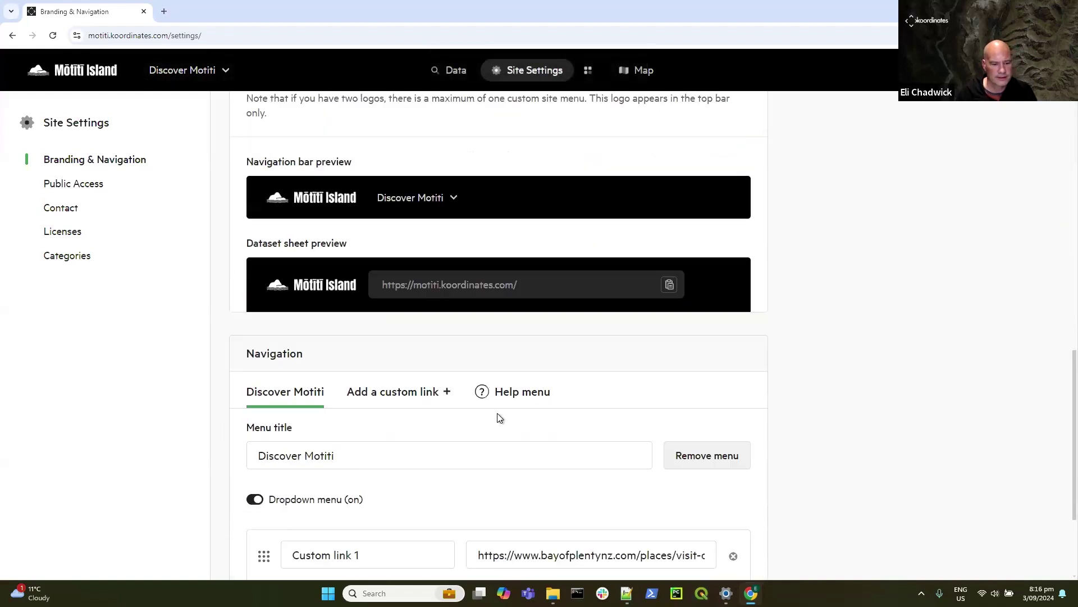
pyautogui.scroll(3, 416, 309)
pyautogui.scroll(-3, 419, 337)
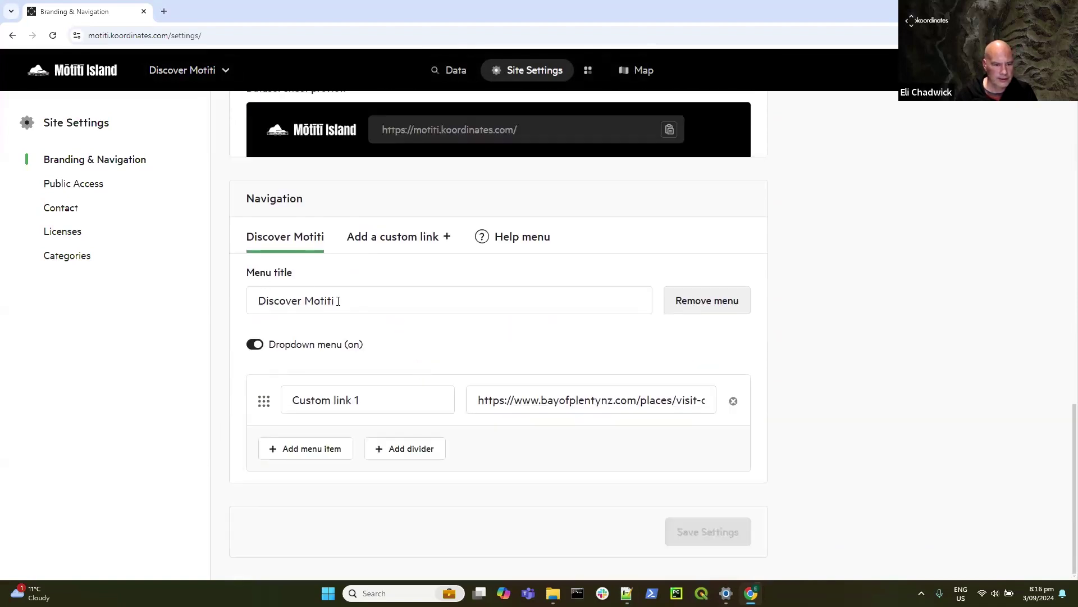
pyautogui.moveTo(338, 301); pyautogui.dragTo(236, 305)
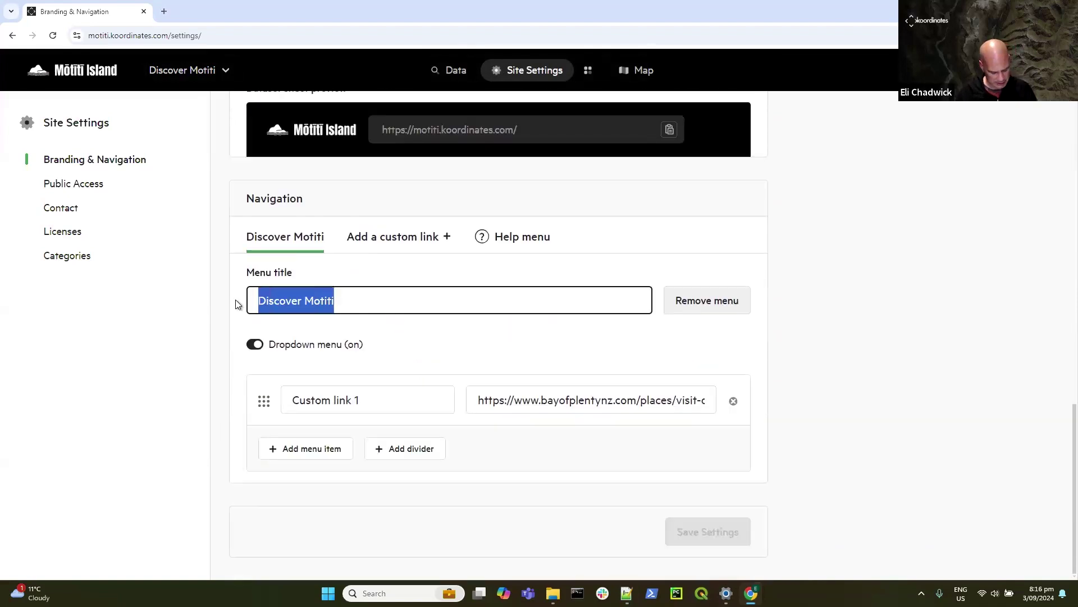
pyautogui.write('Re')
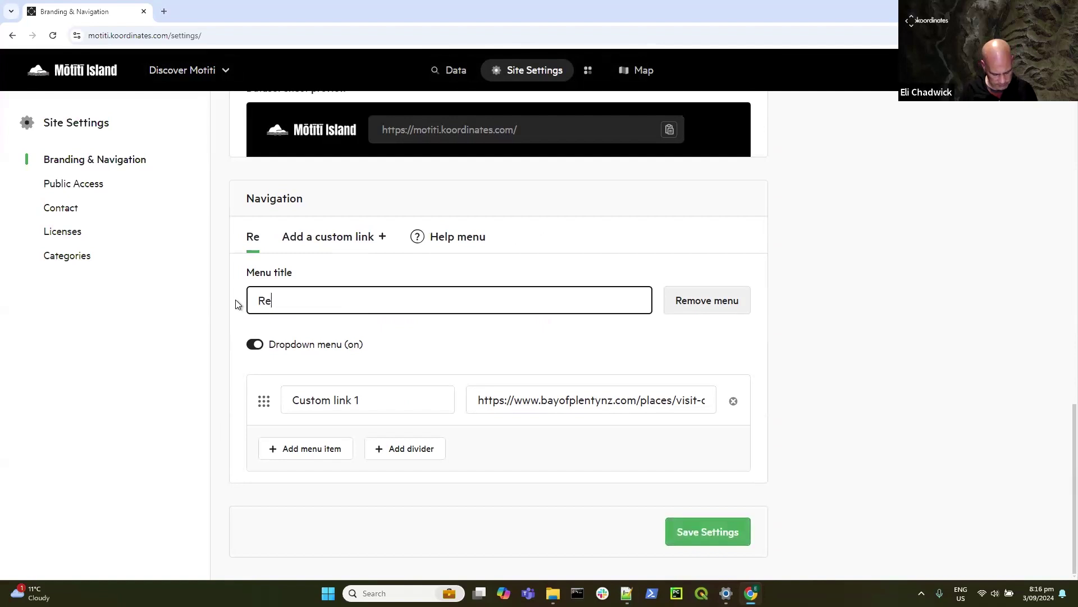
pyautogui.write('sources')
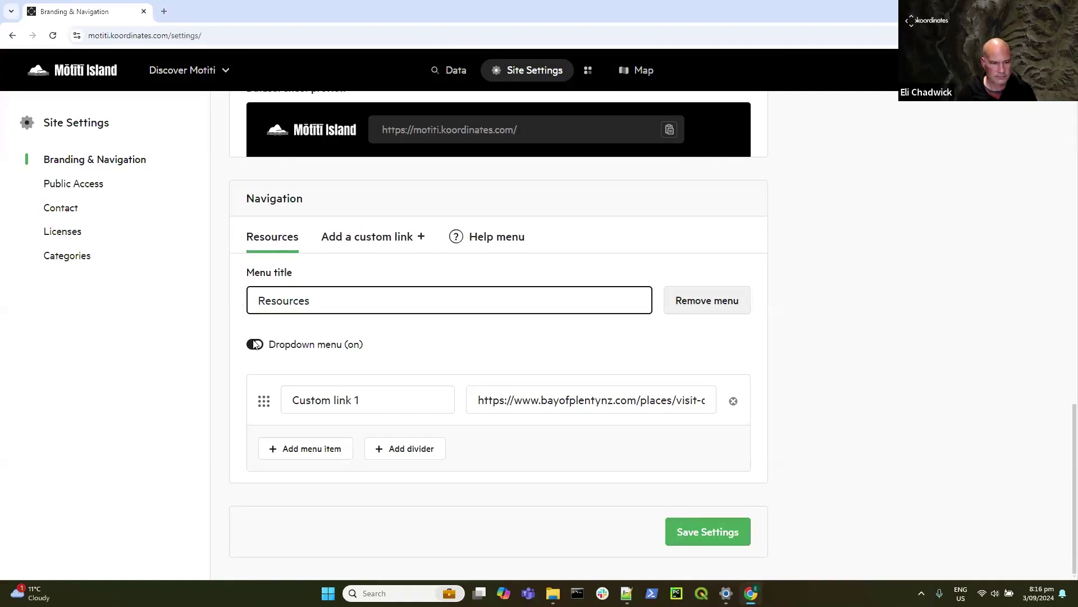
# Step: Rename the menu item Custom link 1 to Discover Motiti and save the site settings
pyautogui.moveTo(361, 401); pyautogui.dragTo(275, 401)
pyautogui.write('D')
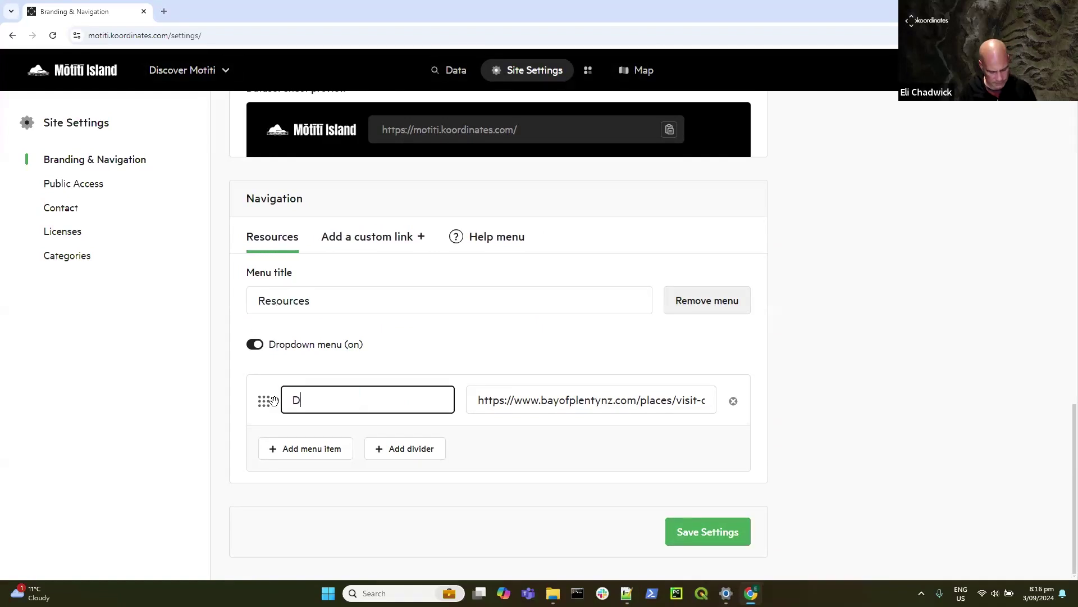
pyautogui.write('iscover Motiti')
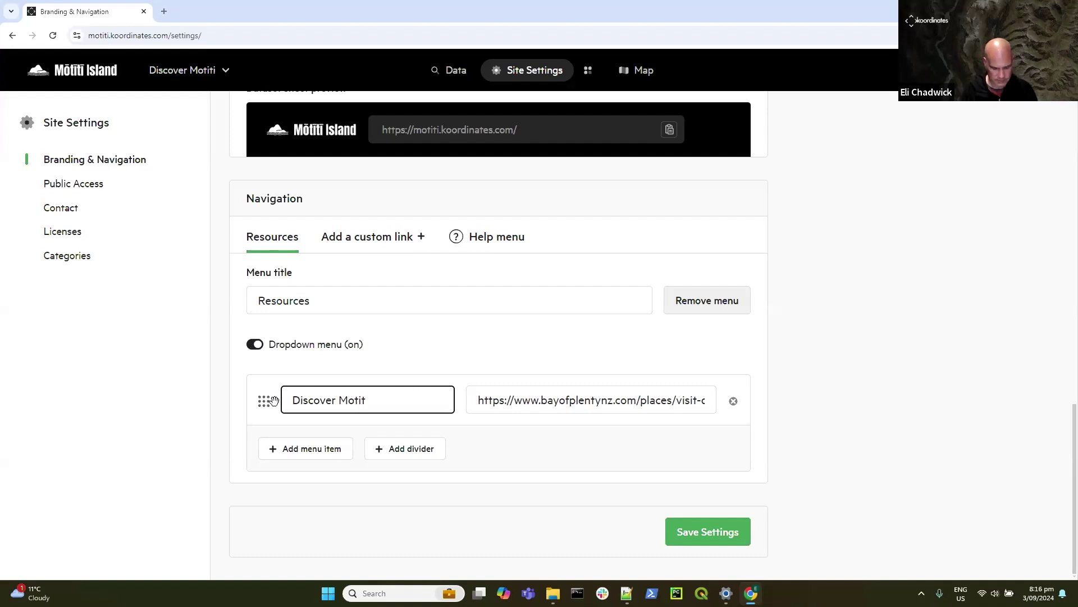
pyautogui.click(701, 536)
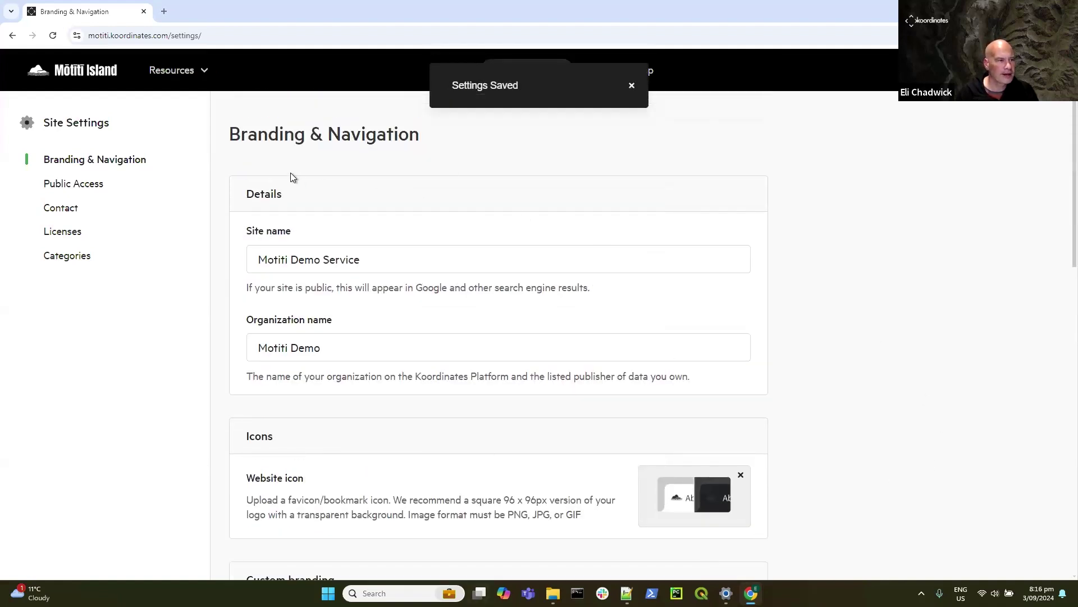
# Step: Reload the site, go to its data page, test the Discover Motiti link under Resources, and return to the data page
pyautogui.click(52, 37)
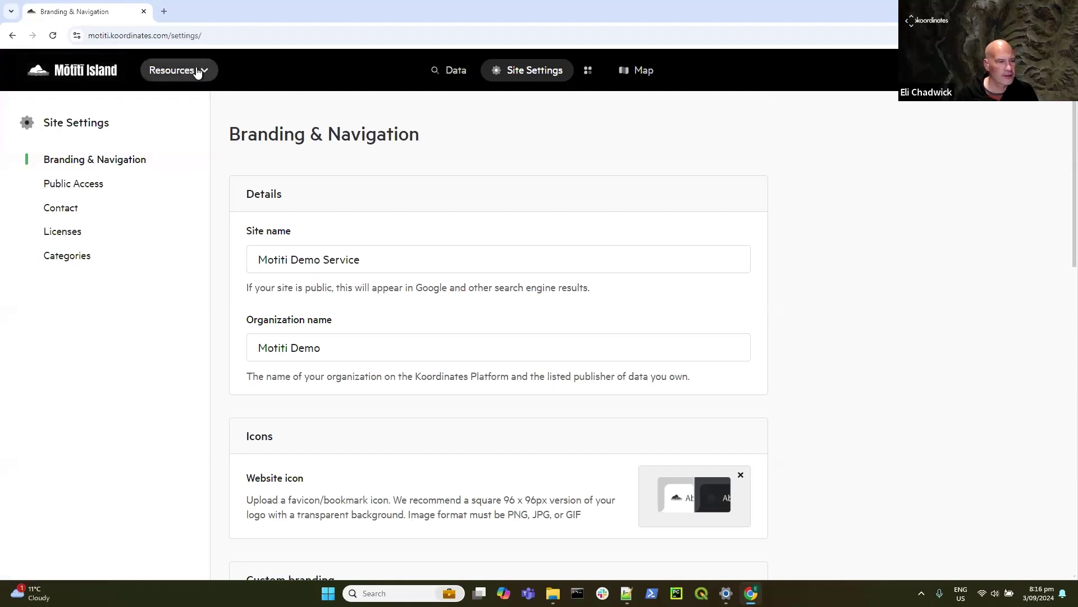
pyautogui.click(449, 70)
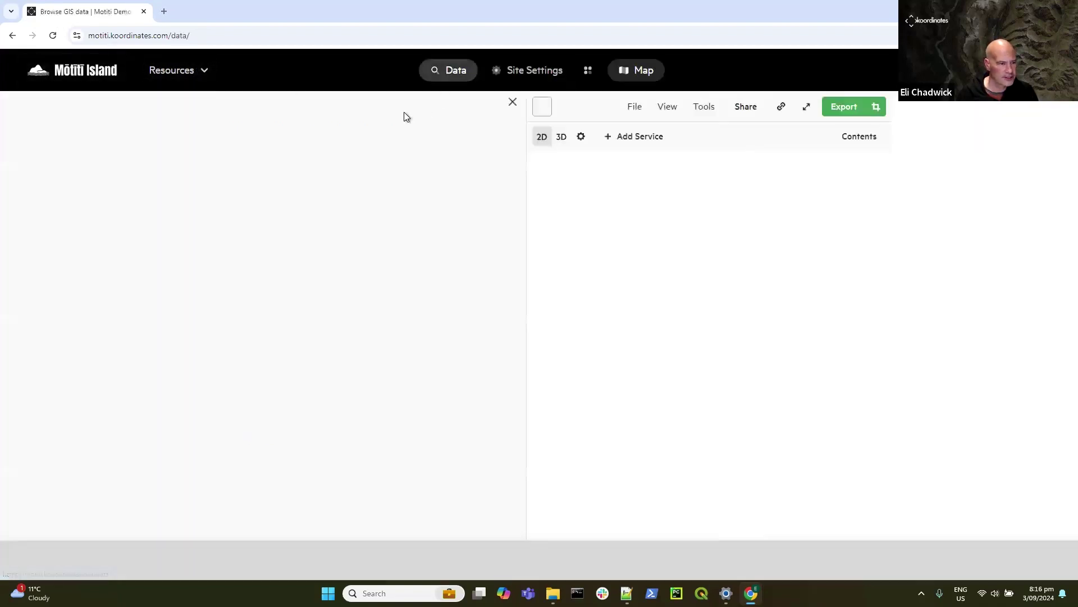
pyautogui.click(195, 71)
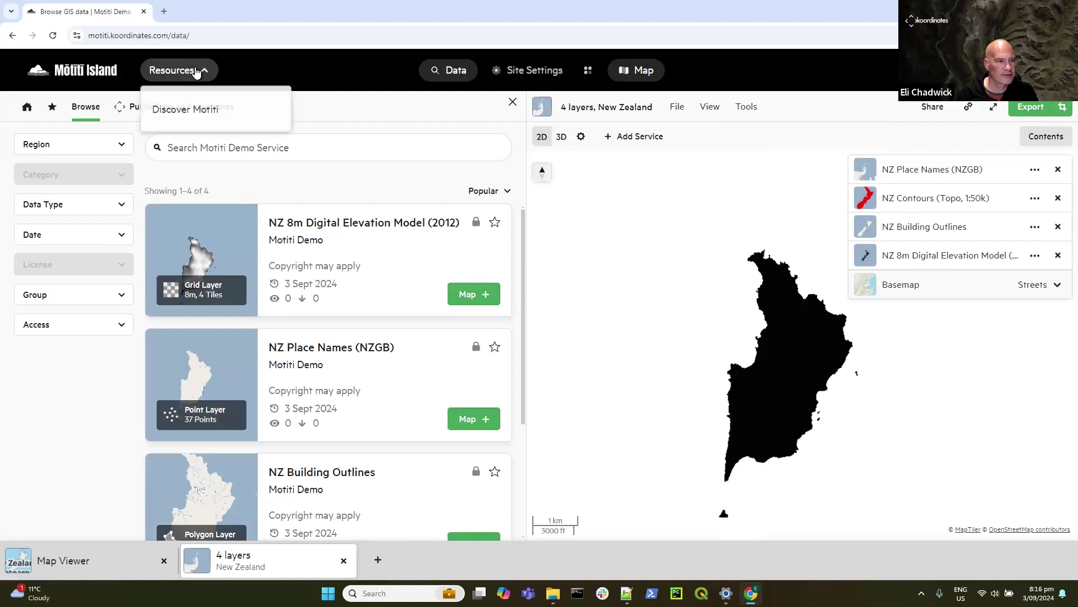
pyautogui.click(197, 110)
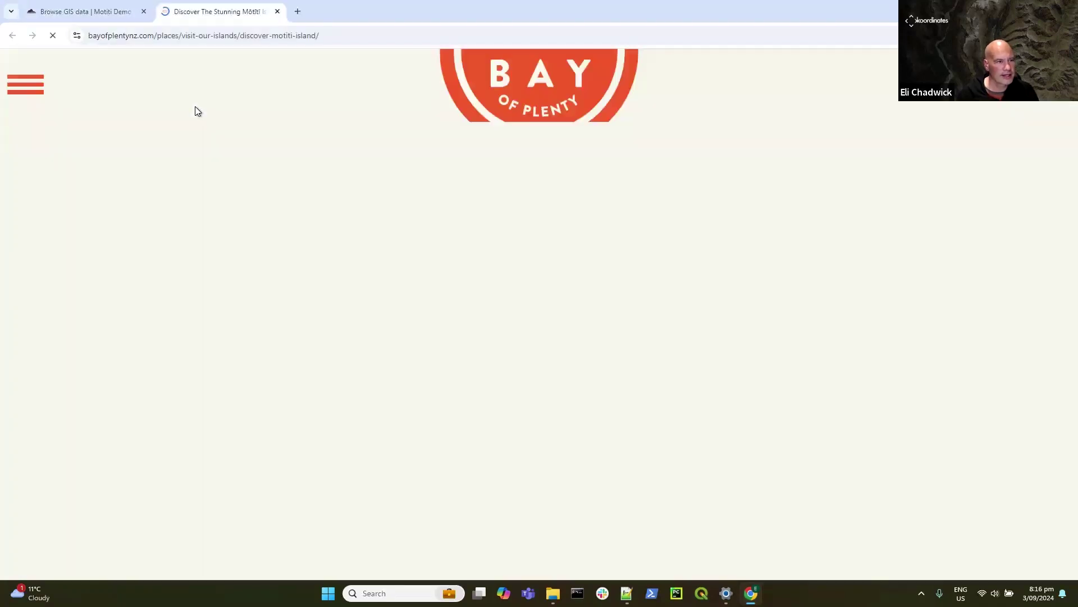
pyautogui.moveTo(196, 111)
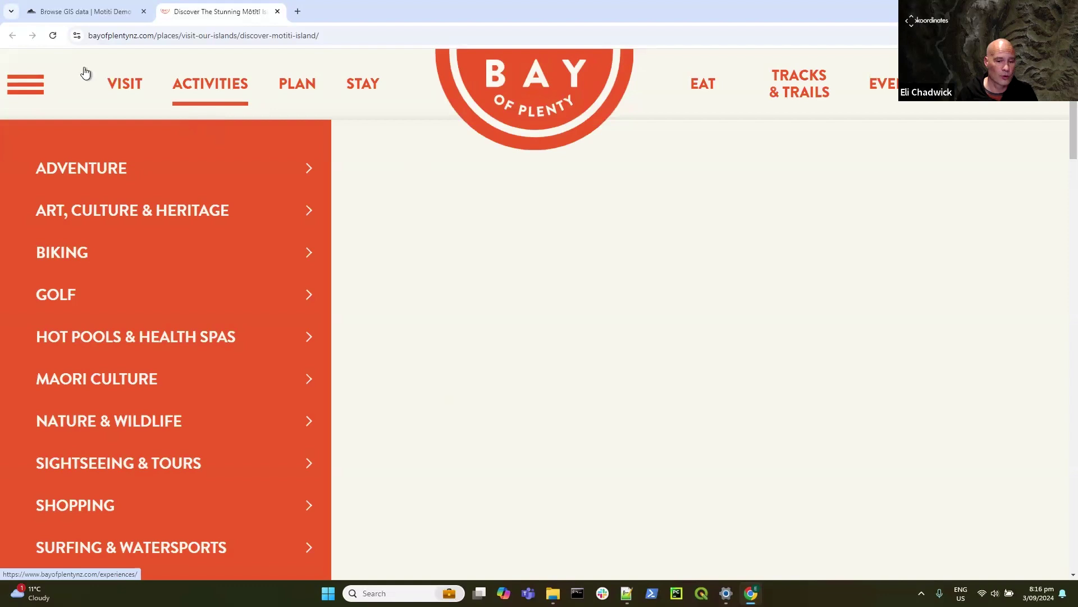
pyautogui.hotkey('ctrl', 'Tab')
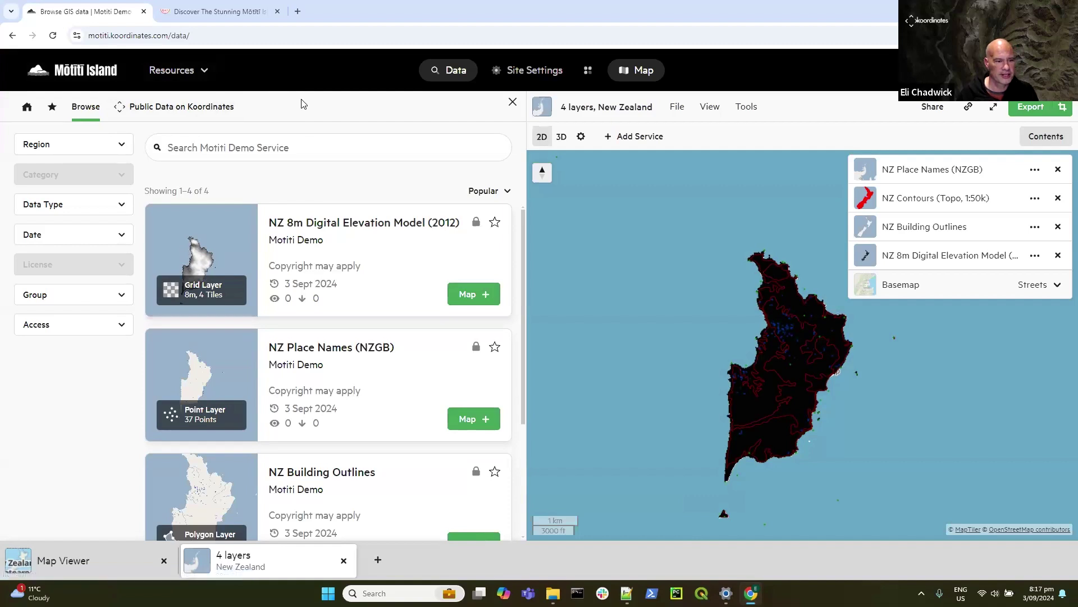
# Step: Widen the dataset list beside the map and look through the imported Motiti layers
pyautogui.moveTo(526, 295); pyautogui.dragTo(609, 313)
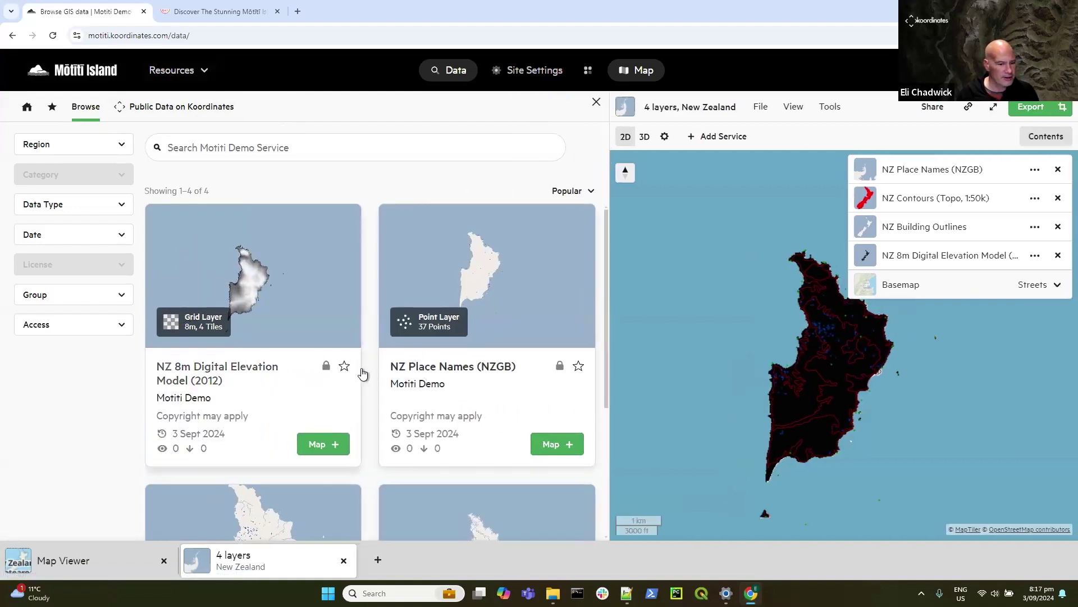
pyautogui.scroll(-3, 372, 366)
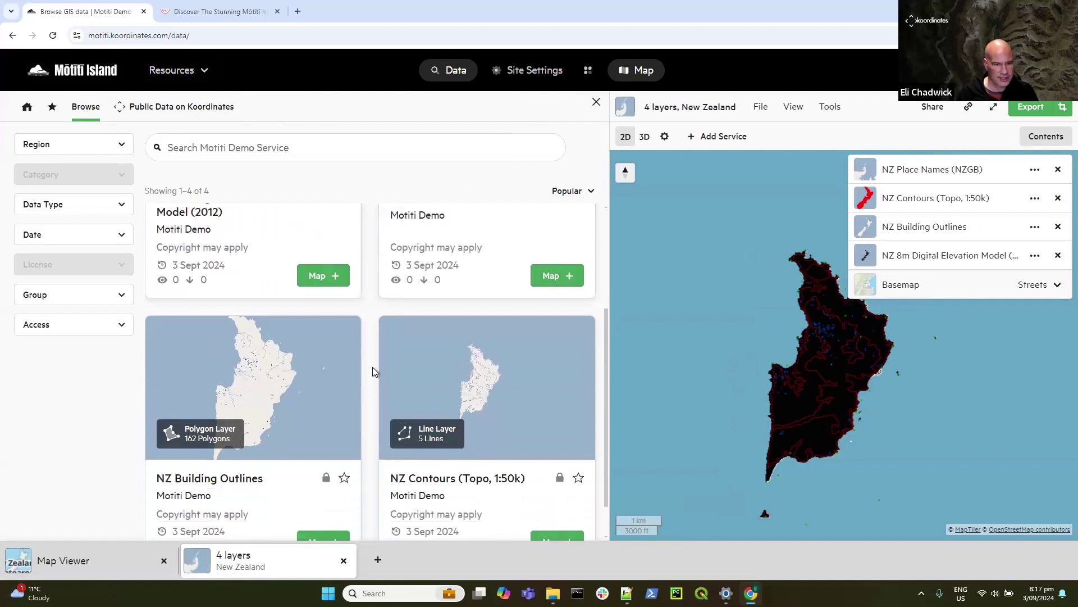
pyautogui.scroll(3, 372, 366)
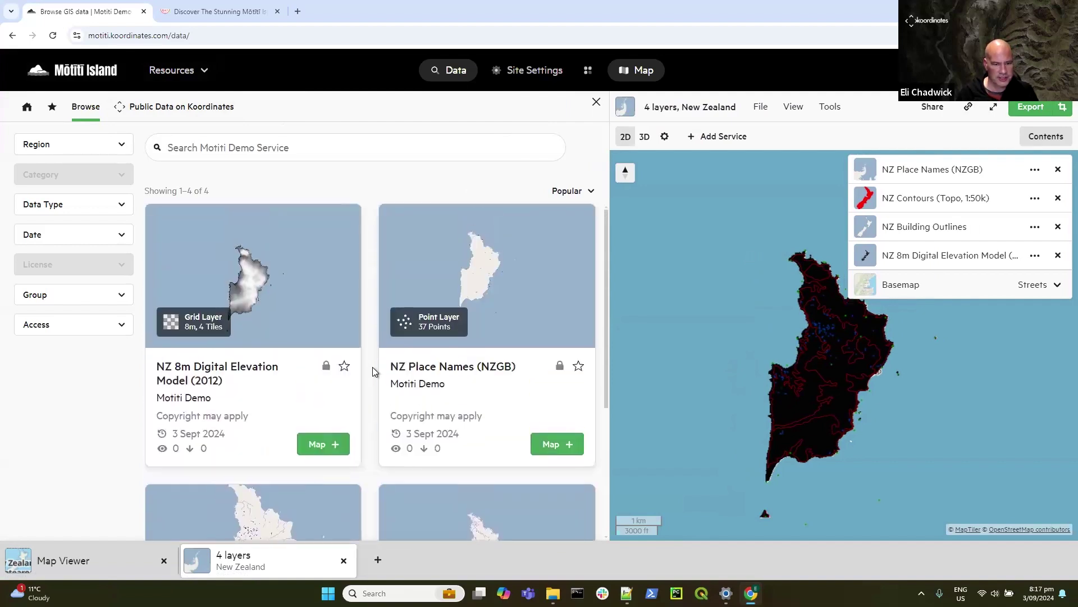
# Step: Close the existing four-layer map and add NZ 8m Digital Elevation Model (2012) and NZ Place Names (NZGB) to the empty map
pyautogui.click(344, 562)
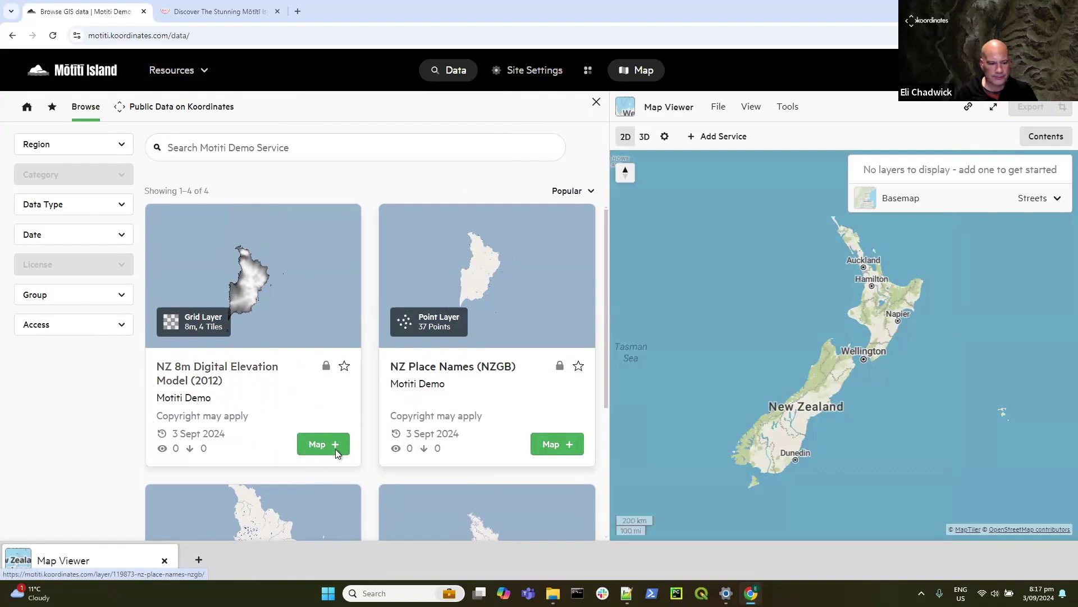
pyautogui.click(314, 445)
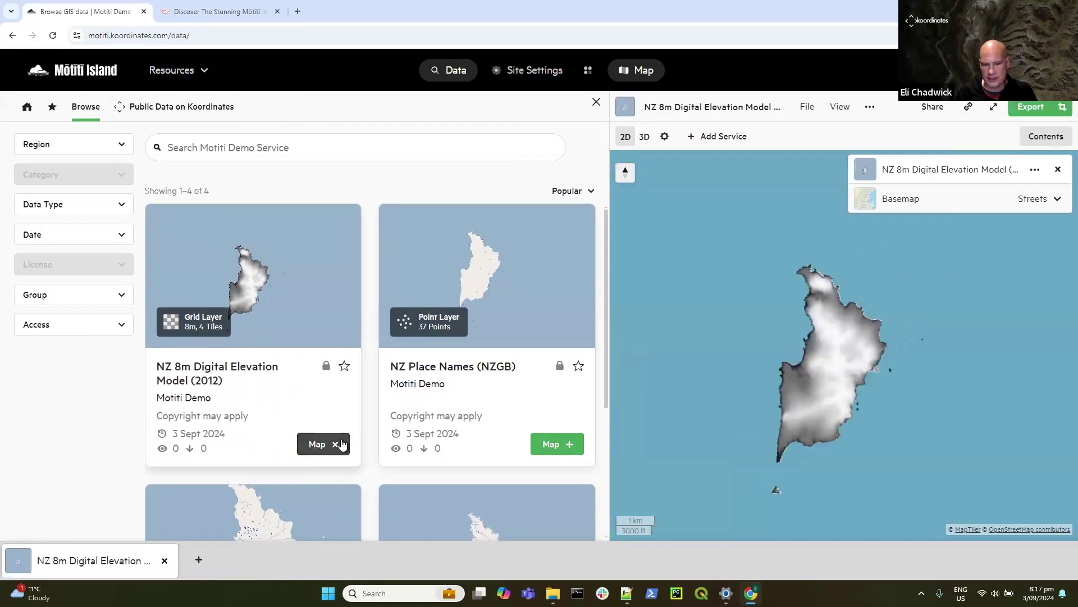
pyautogui.click(556, 444)
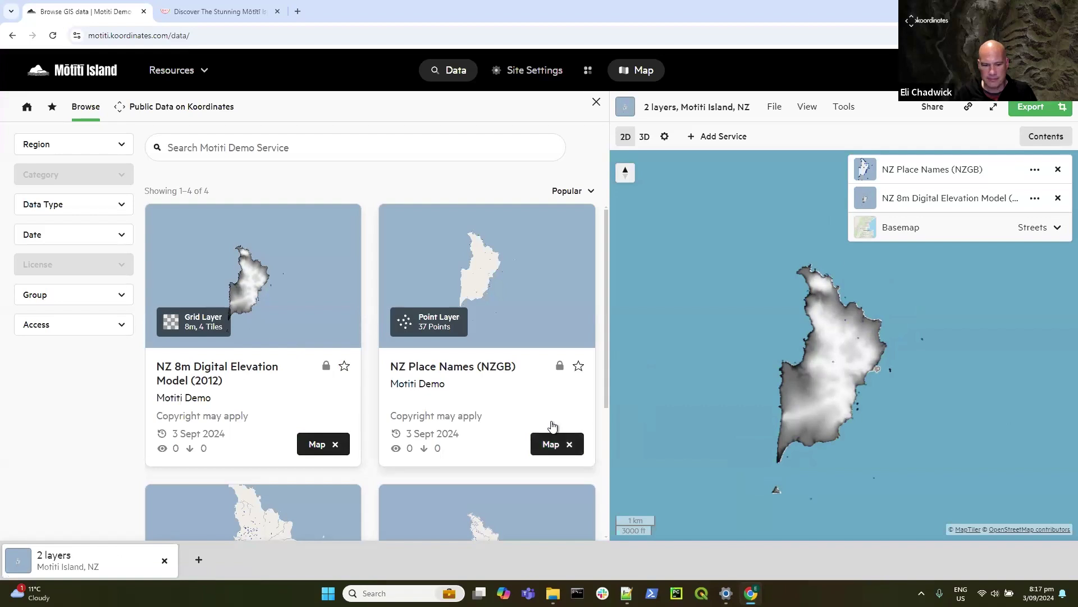
# Step: Add NZ Contours (Topo, 1:50k) and NZ Building Outlines to the map, and remove NZ Place Names (NZGB) from it
pyautogui.scroll(-3, 548, 430)
pyautogui.scroll(-1, 545, 428)
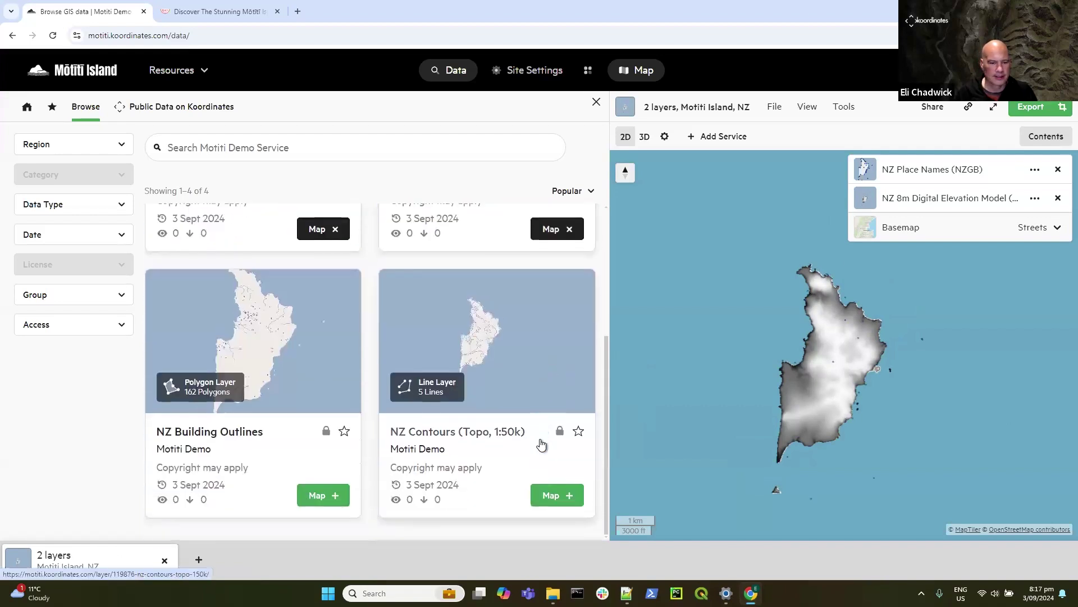
pyautogui.click(551, 497)
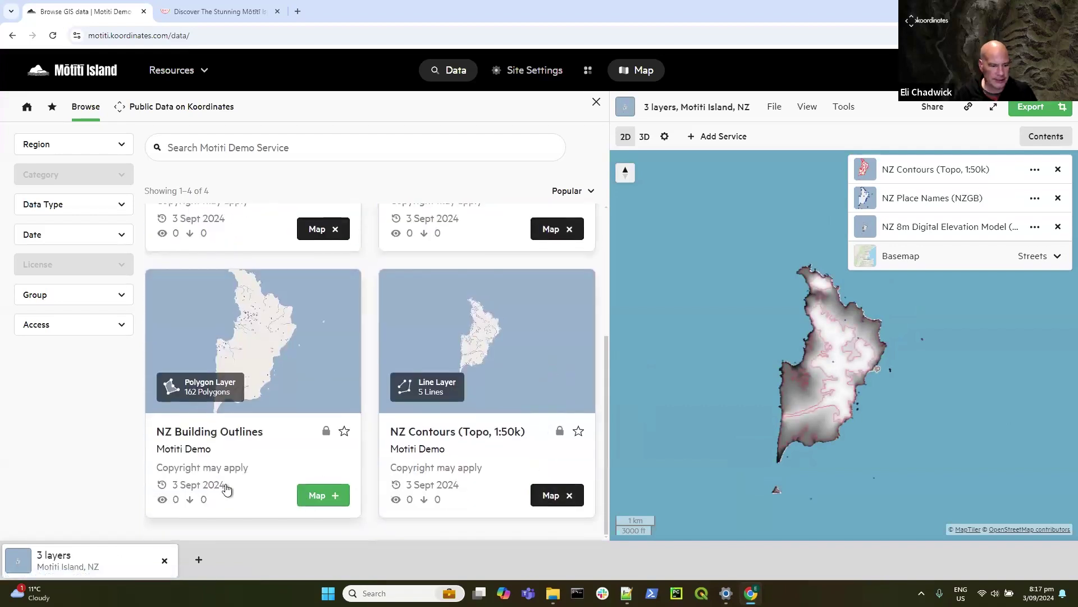
pyautogui.click(320, 496)
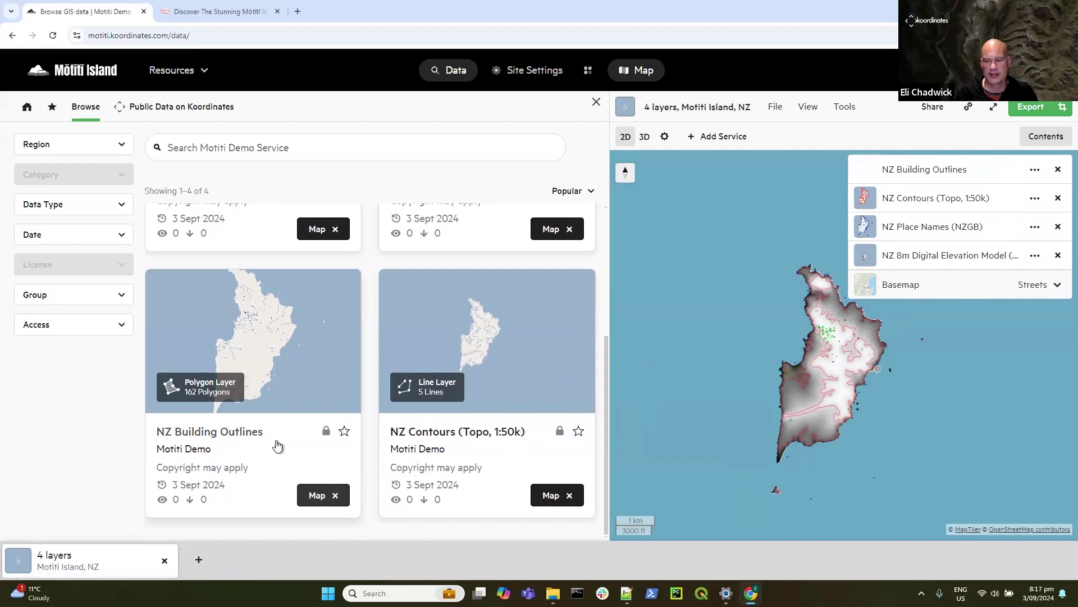
pyautogui.moveTo(913, 405); pyautogui.dragTo(895, 377)
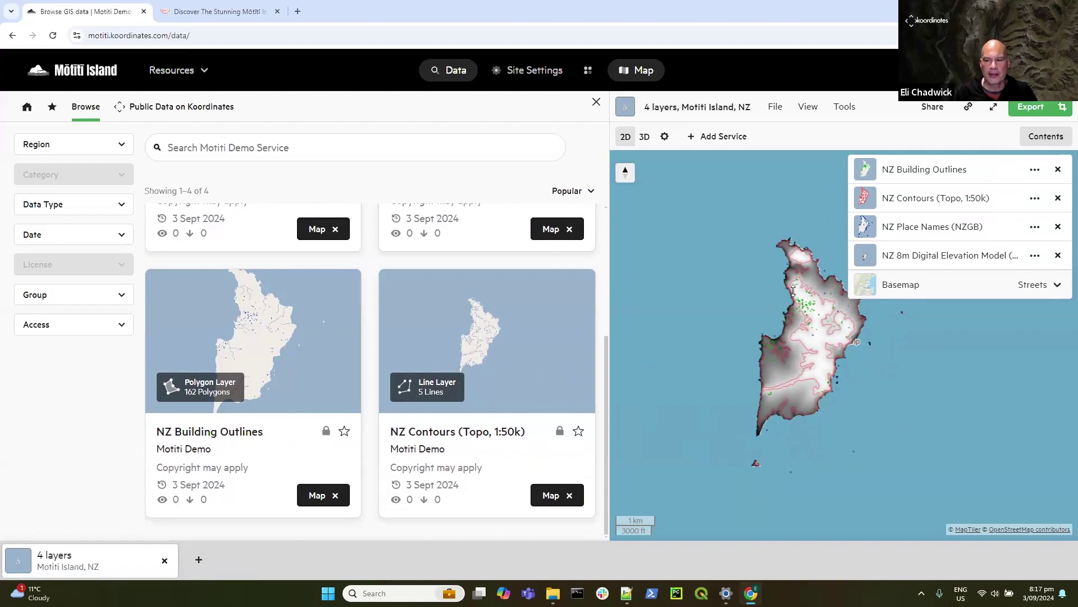
pyautogui.click(1059, 227)
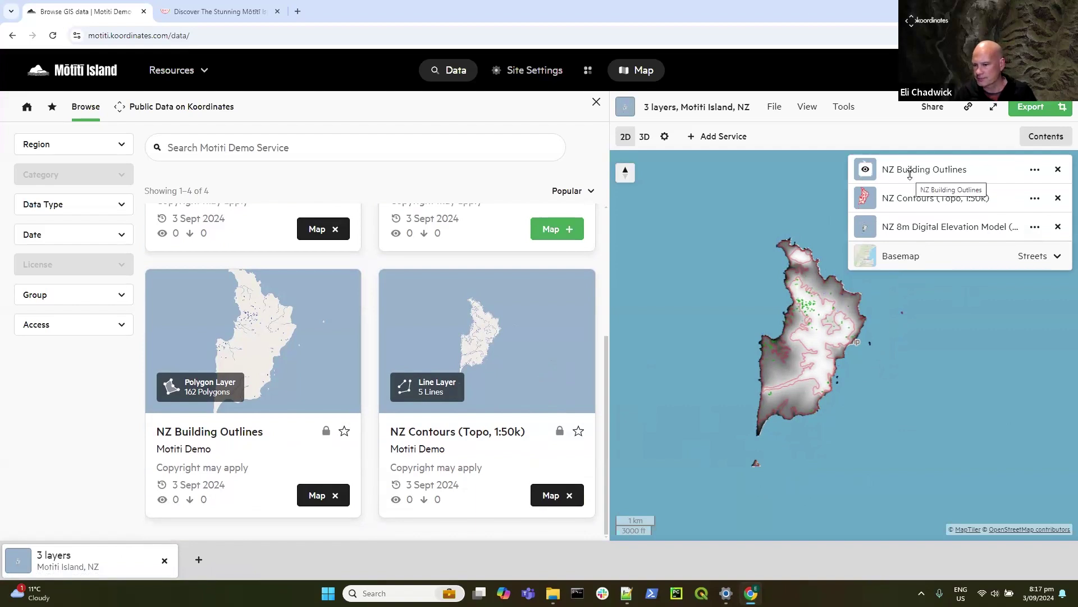
# Step: Go to data management and open the map services of the NZ Place Names (NZGB) layer
pyautogui.click(586, 70)
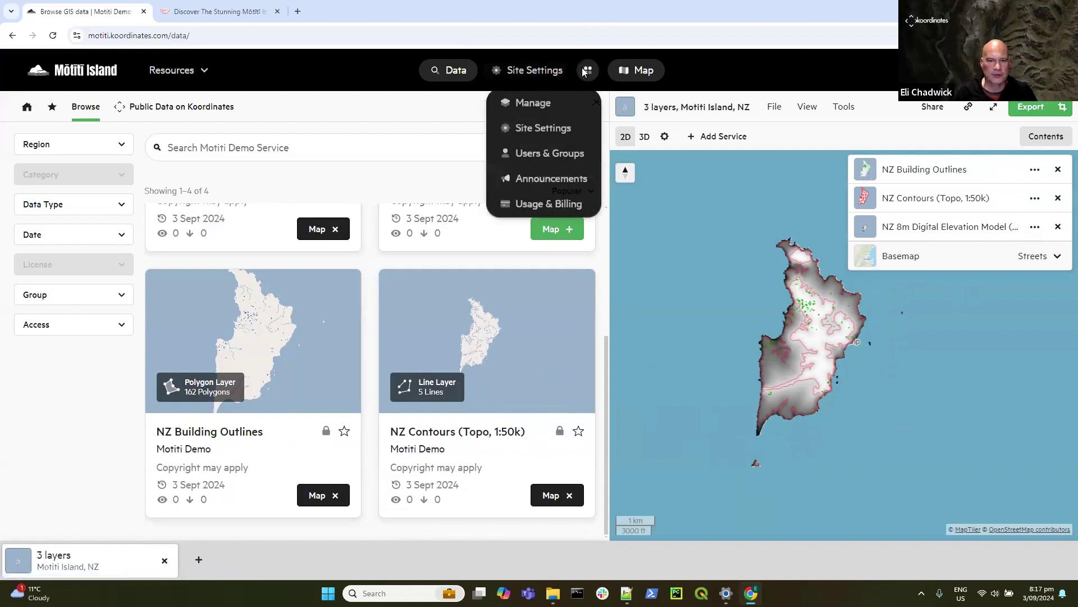
pyautogui.click(537, 102)
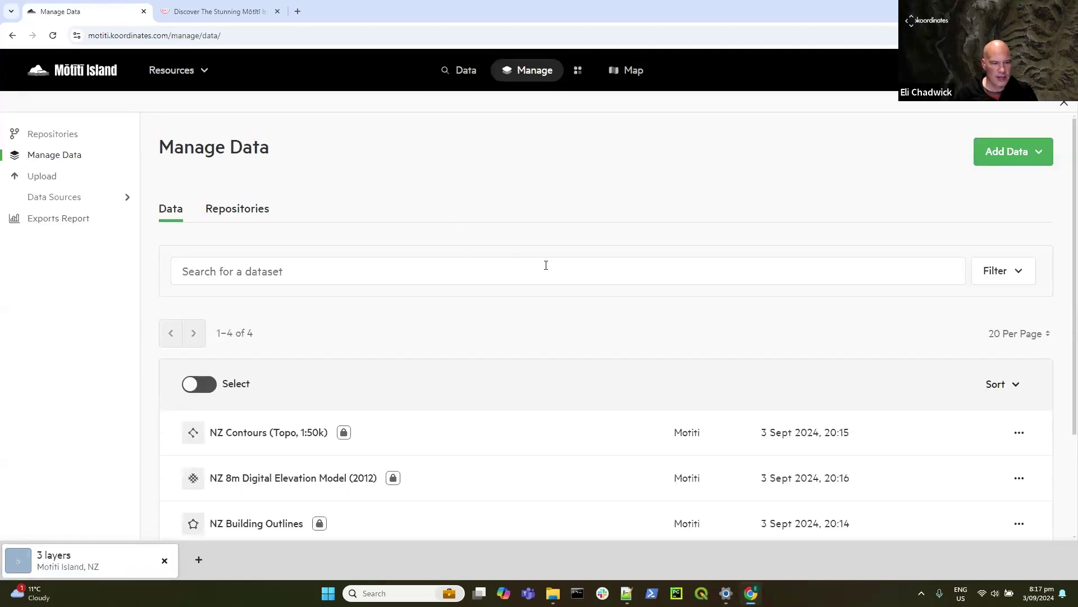
pyautogui.scroll(-3, 546, 265)
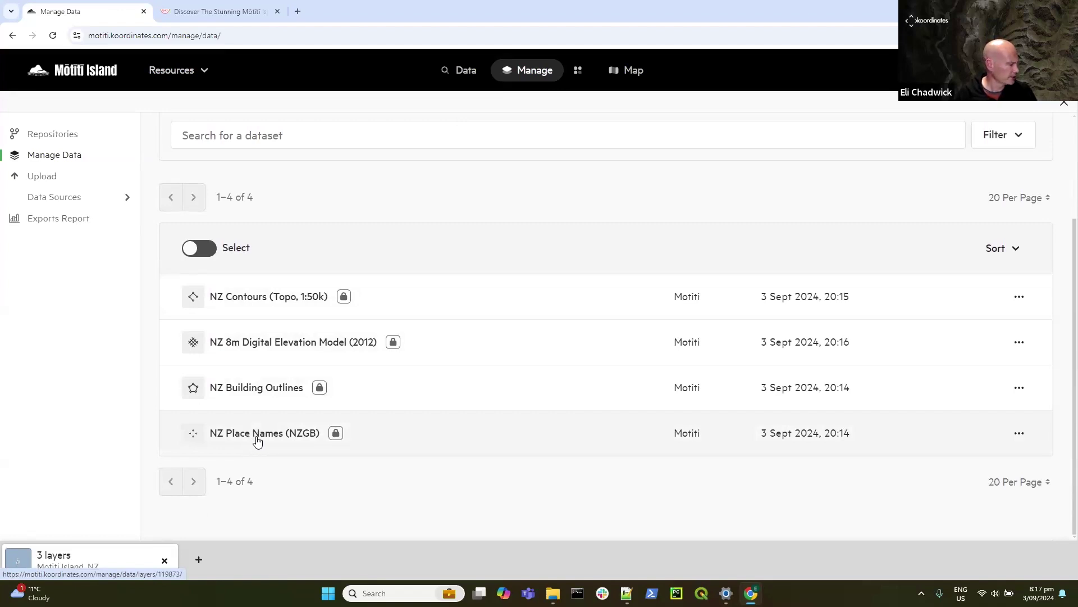
pyautogui.click(257, 440)
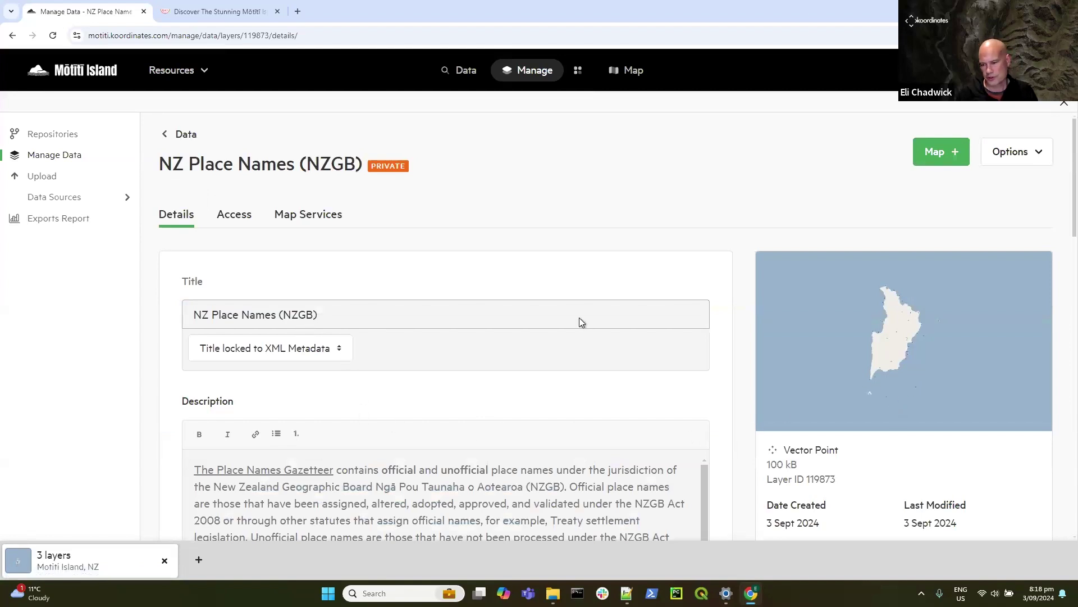
pyautogui.click(306, 217)
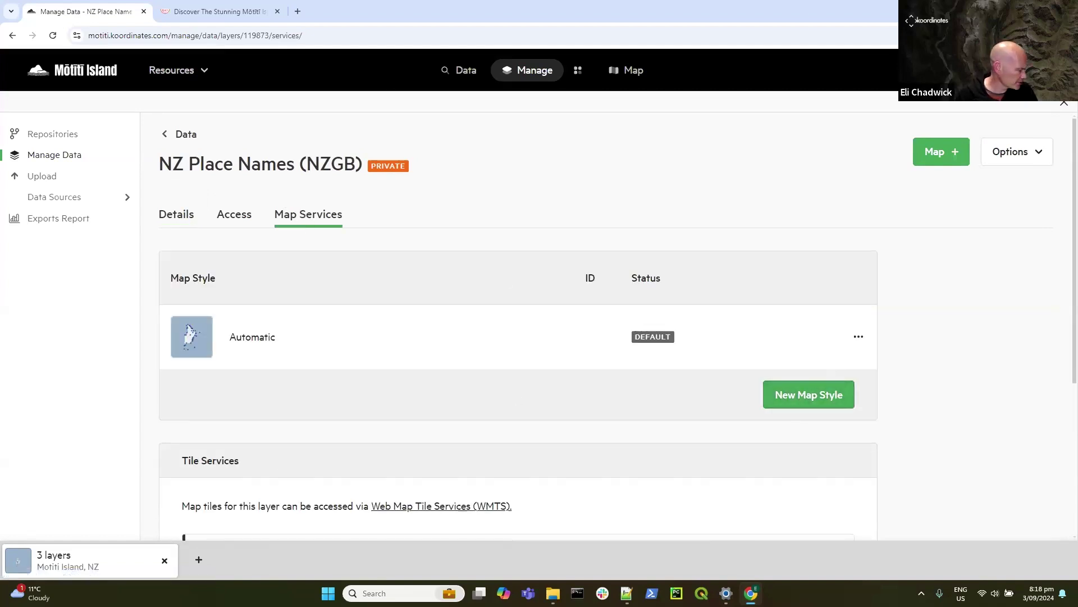
# Step: Create a new map style named Labels for the NZ Place Names (NZGB) layer
pyautogui.hotkey('alt', 'Tab')
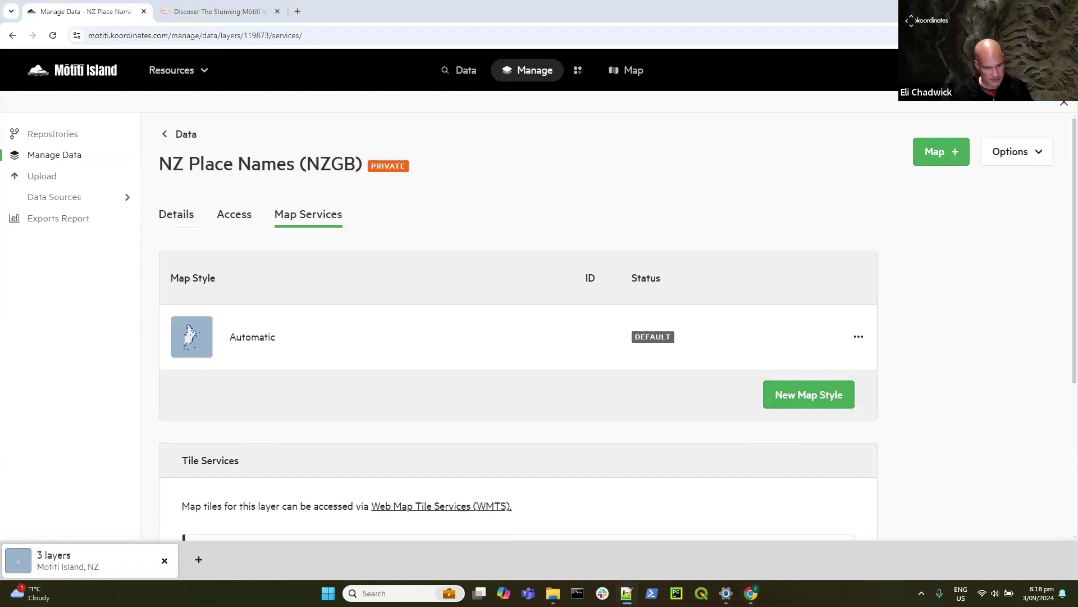
pyautogui.click(807, 388)
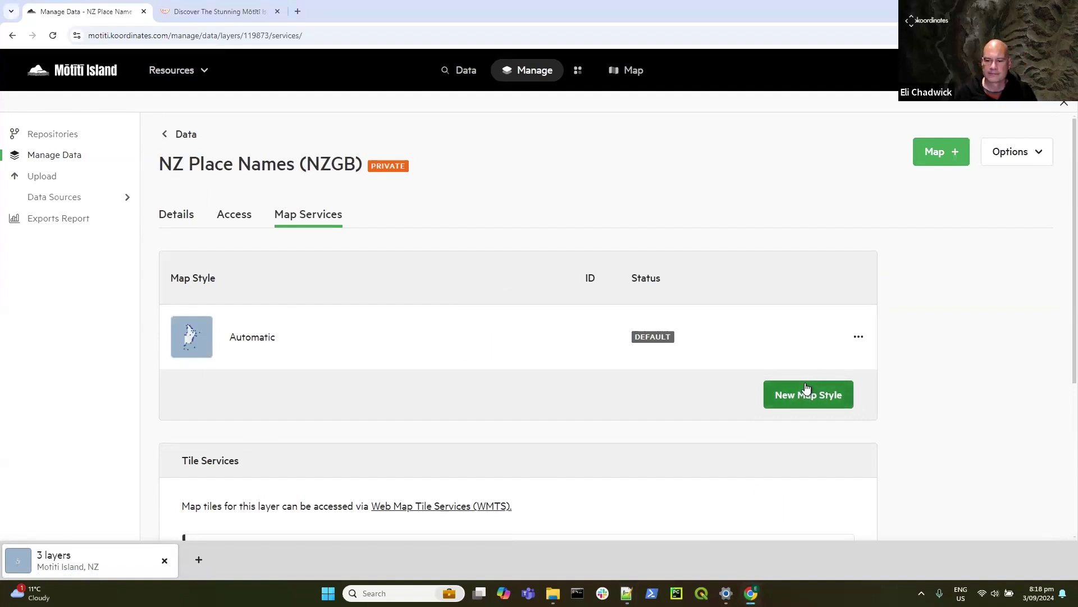
pyautogui.click(208, 396)
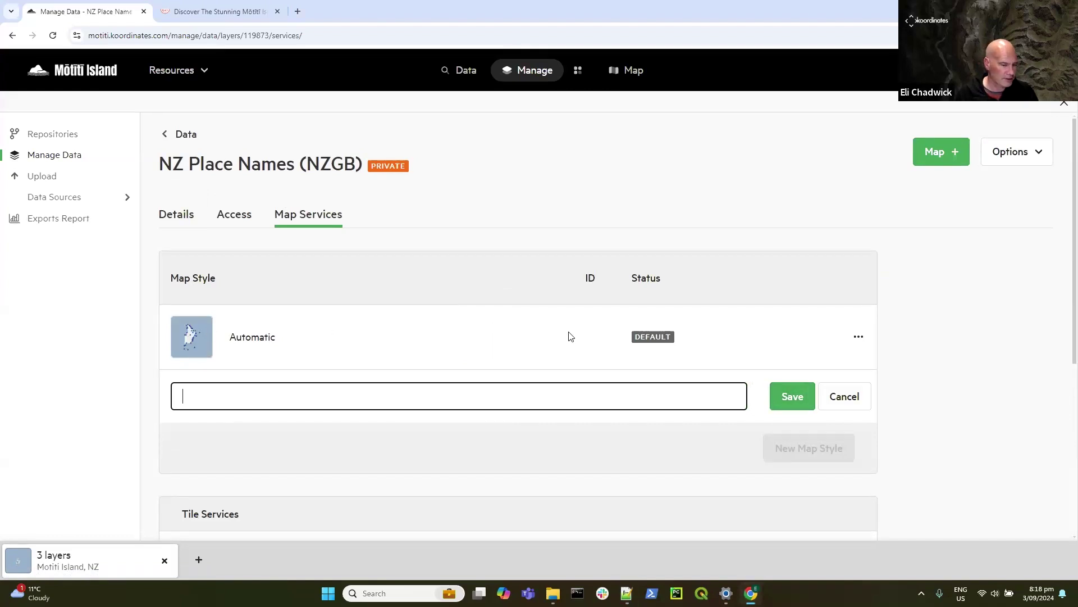
pyautogui.write('Labels')
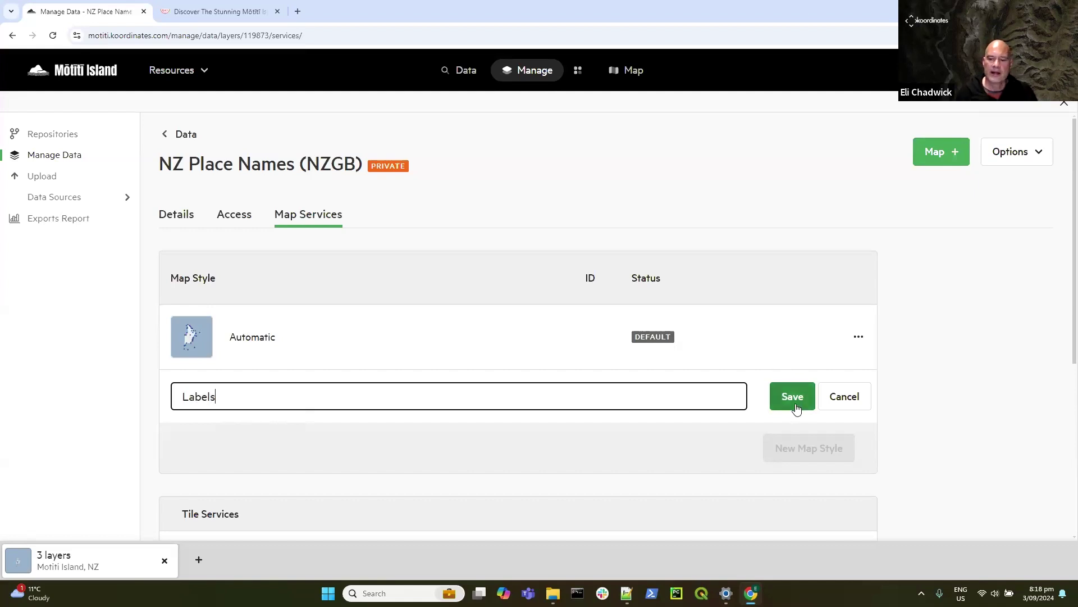
pyautogui.click(793, 400)
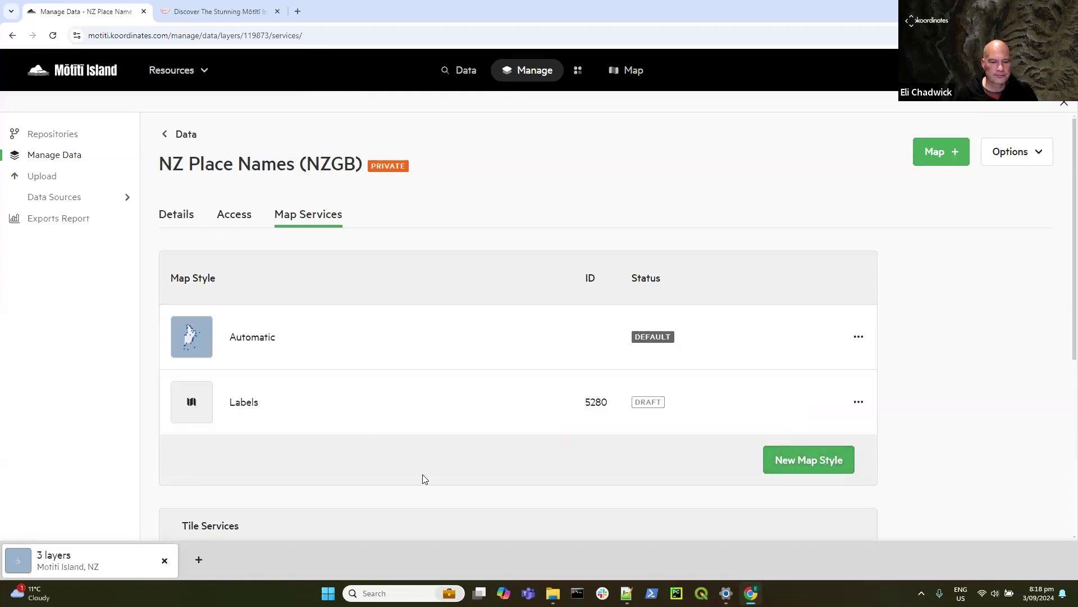
# Step: Open the Labels style and append a .layer-119584 rule with [name] labels in DejaVu Sans Book size 12, white halo and #ff4d00 markers of width 10
pyautogui.click(454, 403)
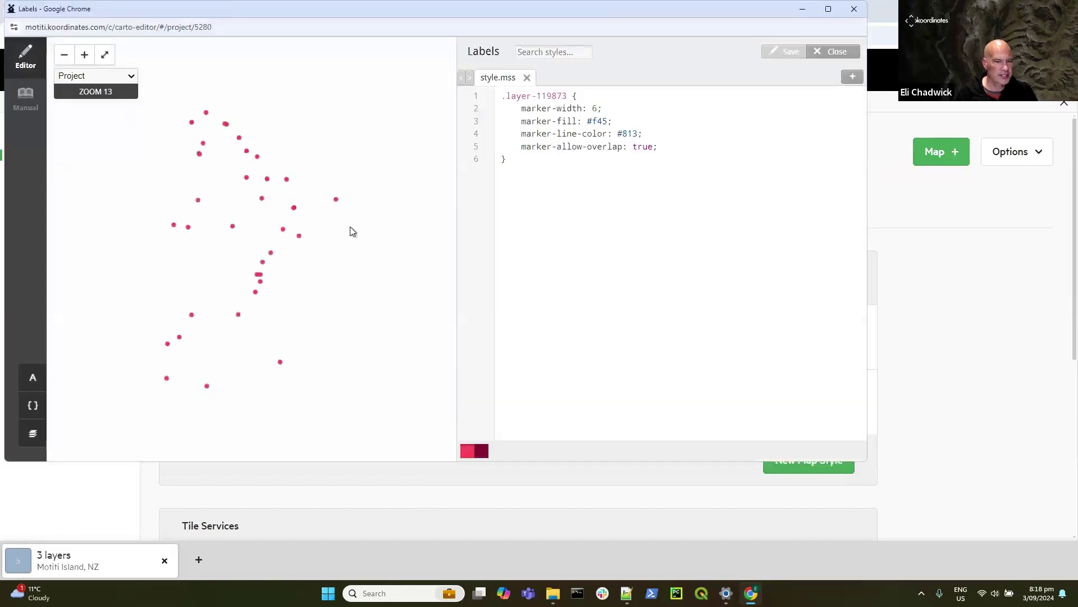
pyautogui.click(521, 162)
pyautogui.press('Return')
pyautogui.press('Return')
pyautogui.write(".layer-119584 {   marker-allow-overlap: true; /* Allow markers to overlap */   text-name: [name]; /* Use field_name for labels */   text-face-name: 'DejaVu Sans Book';   text-size: 12;   text-fill: #000; /* Black text color */   text-halo-fill: #fff; /* White halo color */   text-halo-radius: 1;   text-dy: -15; /* Adjust vertical position of the text above the marker */   marker-fill: #ff4d00; /* Red */   marker-width: 10;   marker-line-color: #000;   marker-line-width: 1; }")
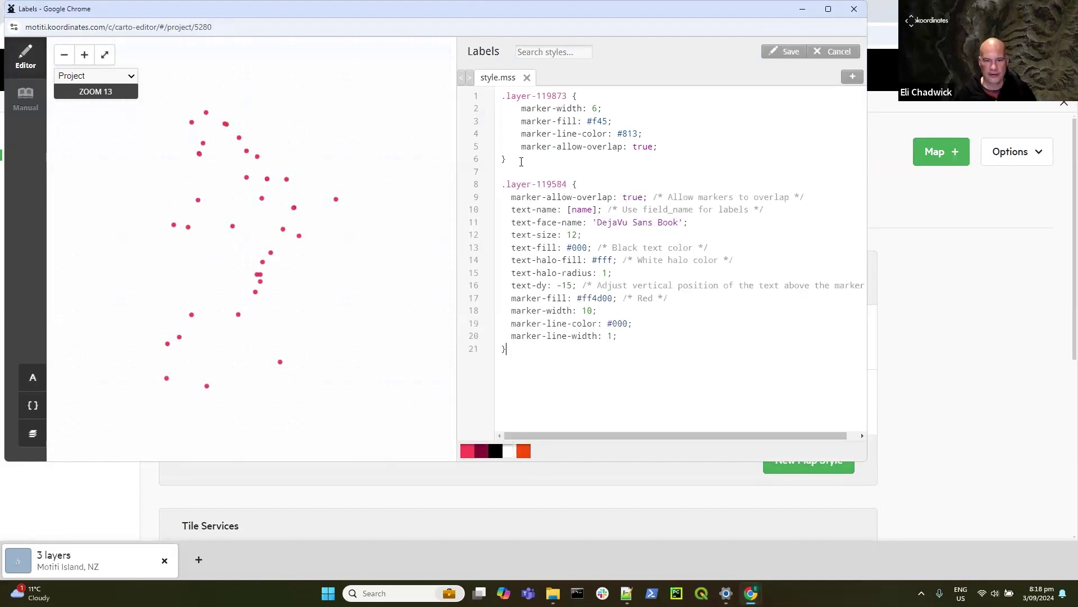
# Step: Change the pasted rule's selector to .layer-119873 and delete the original marker rule with the blank line above it
pyautogui.doubleClick(553, 97)
pyautogui.hotkey('ctrl', 'c')
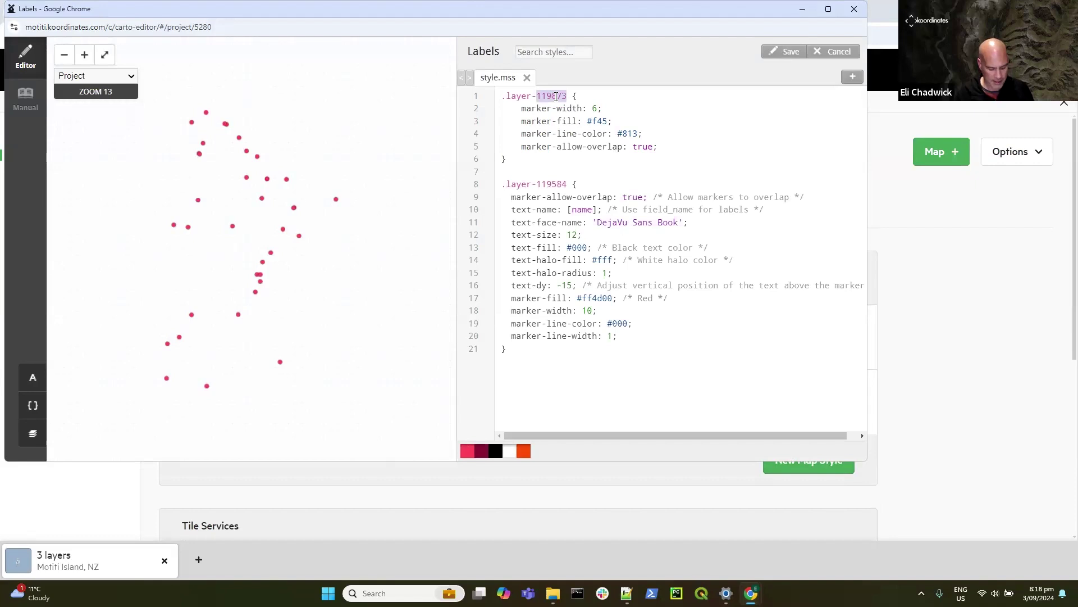
pyautogui.doubleClick(553, 184)
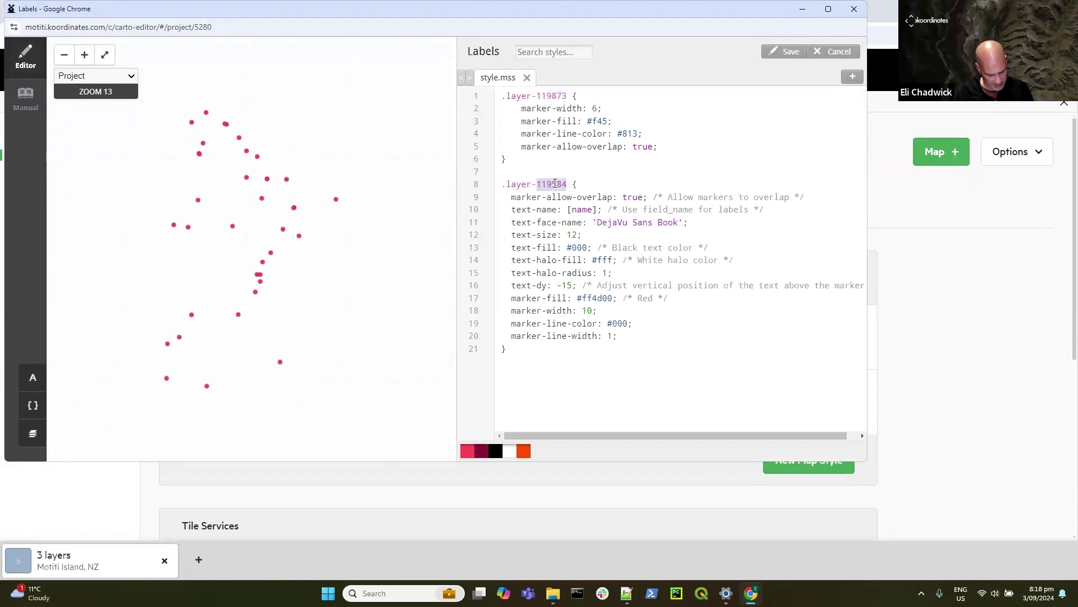
pyautogui.hotkey('ctrl', 'v')
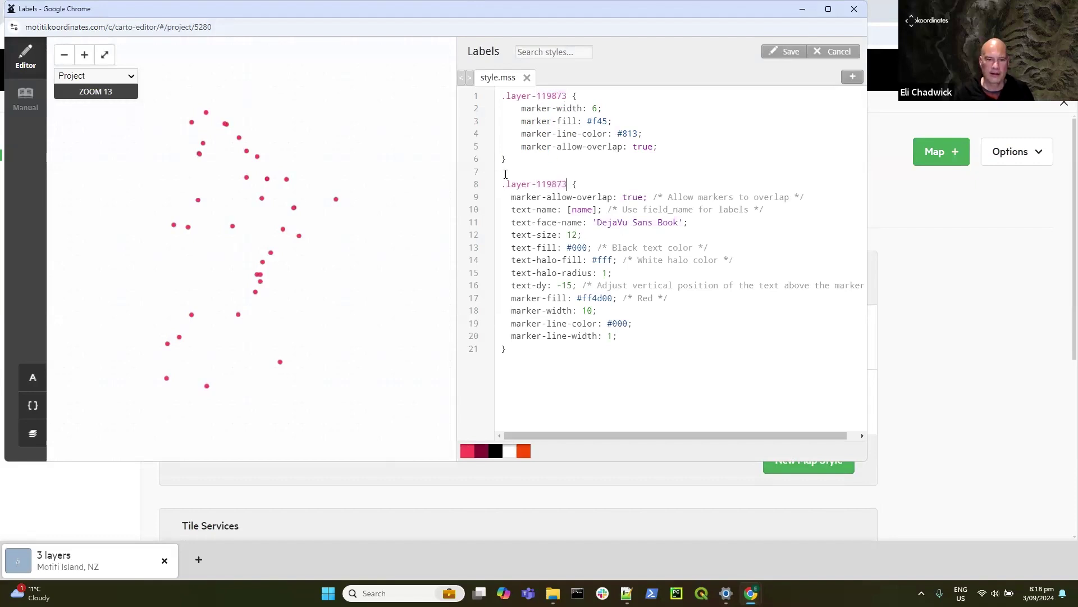
pyautogui.moveTo(509, 170); pyautogui.dragTo(502, 95)
pyautogui.press('Delete')
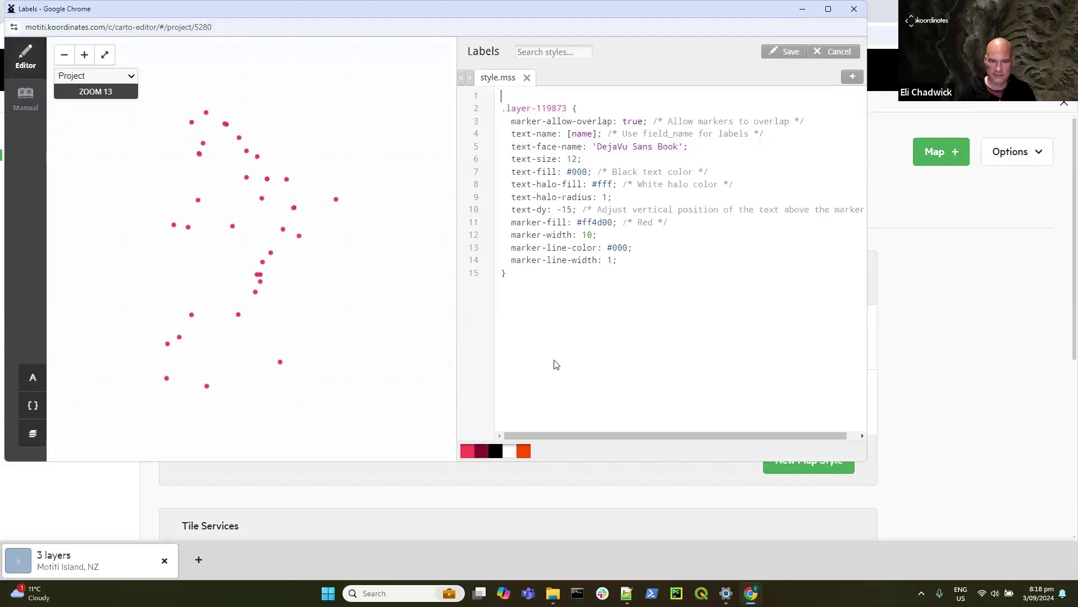
pyautogui.press('Delete')
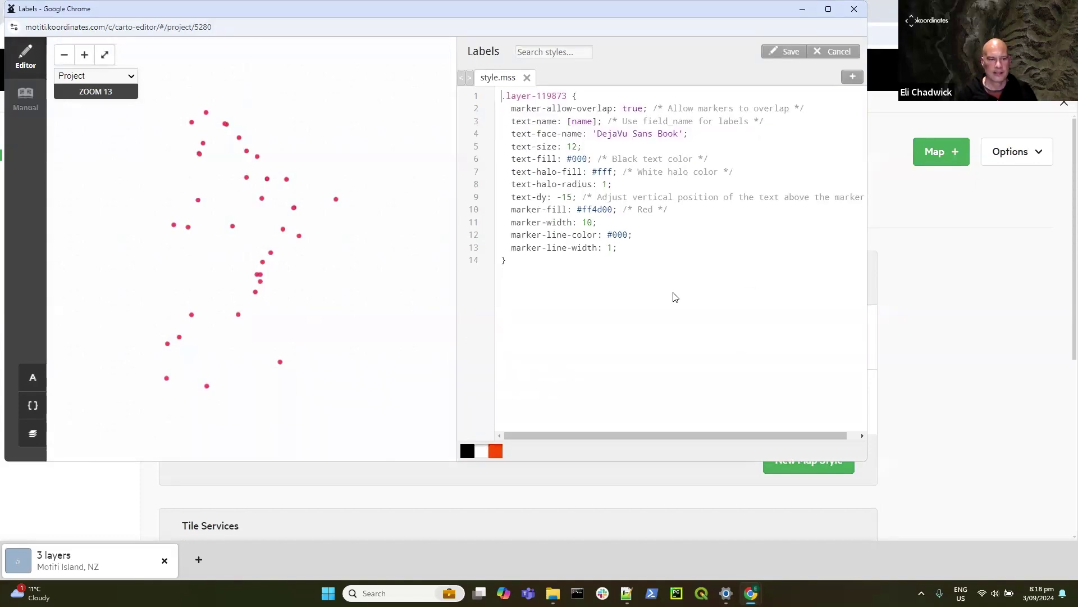
# Step: Save and close the Labels stylesheet, and publish the draft Labels style
pyautogui.click(783, 53)
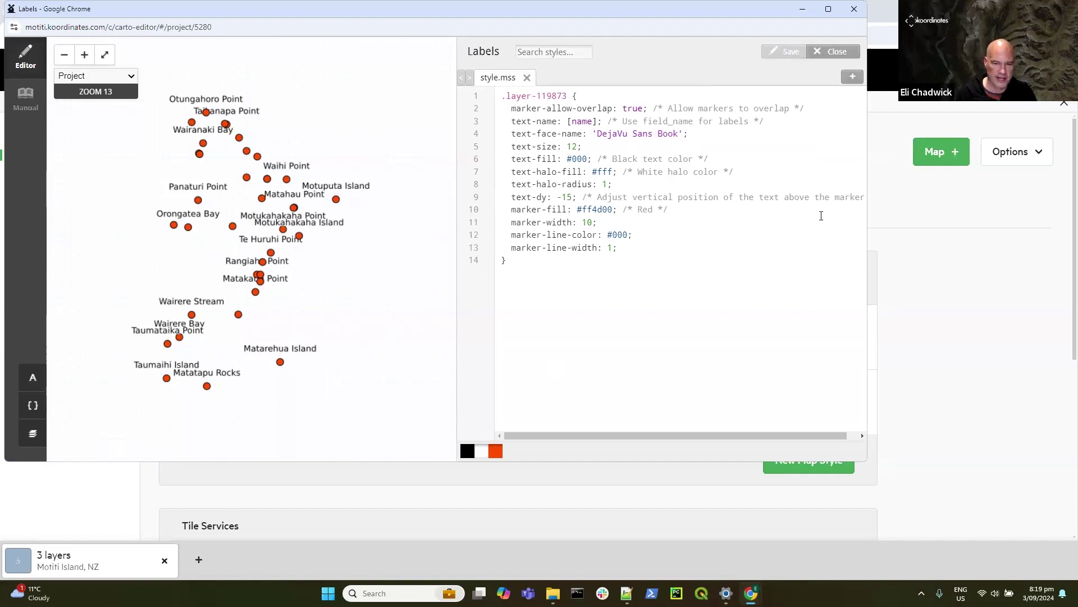
pyautogui.click(836, 54)
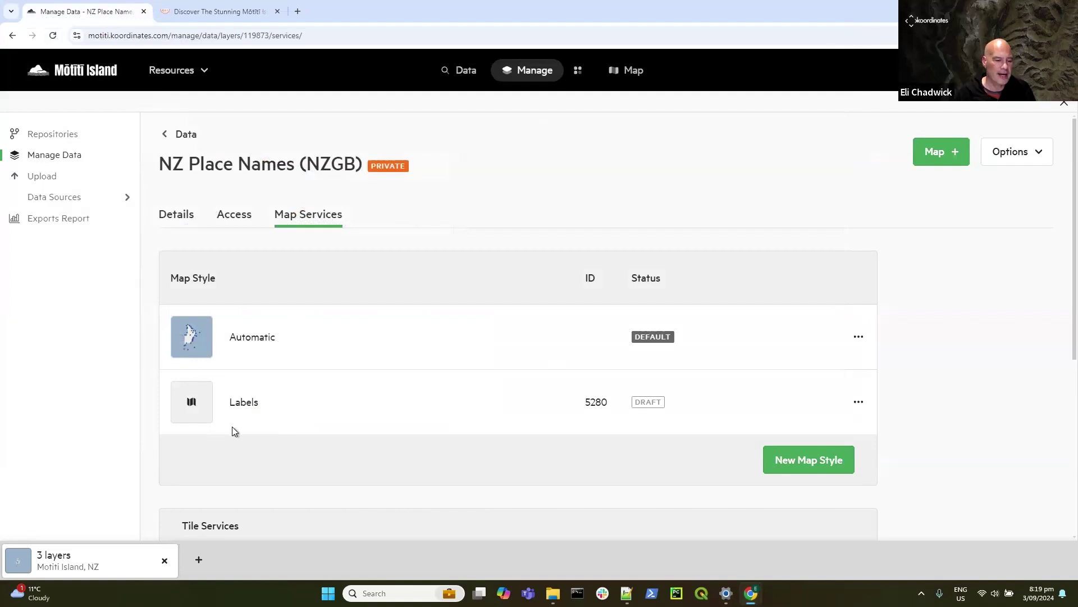
pyautogui.moveTo(233, 429)
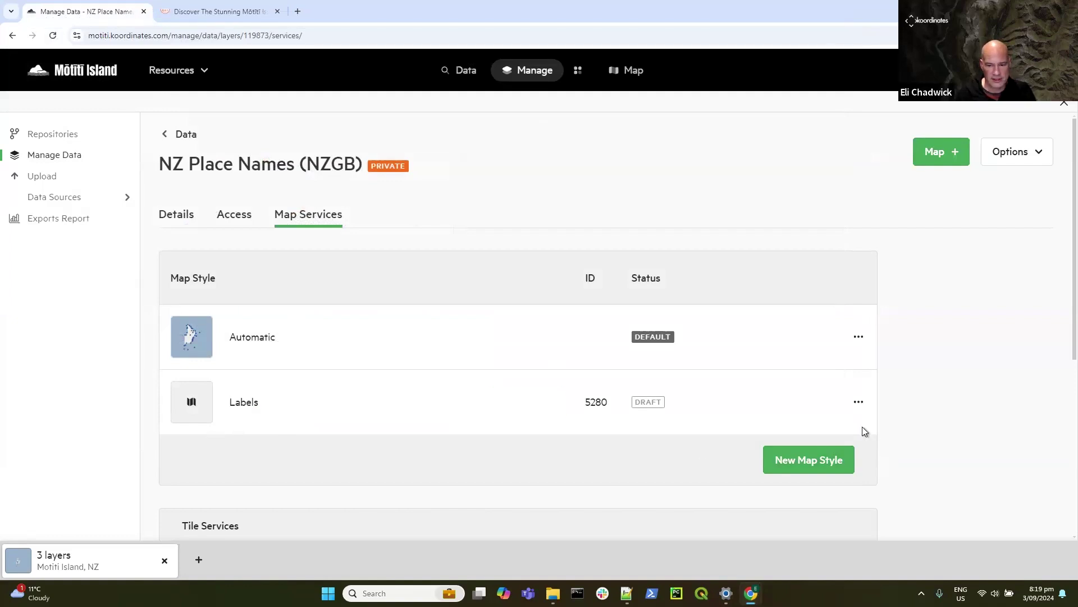
pyautogui.click(518, 406)
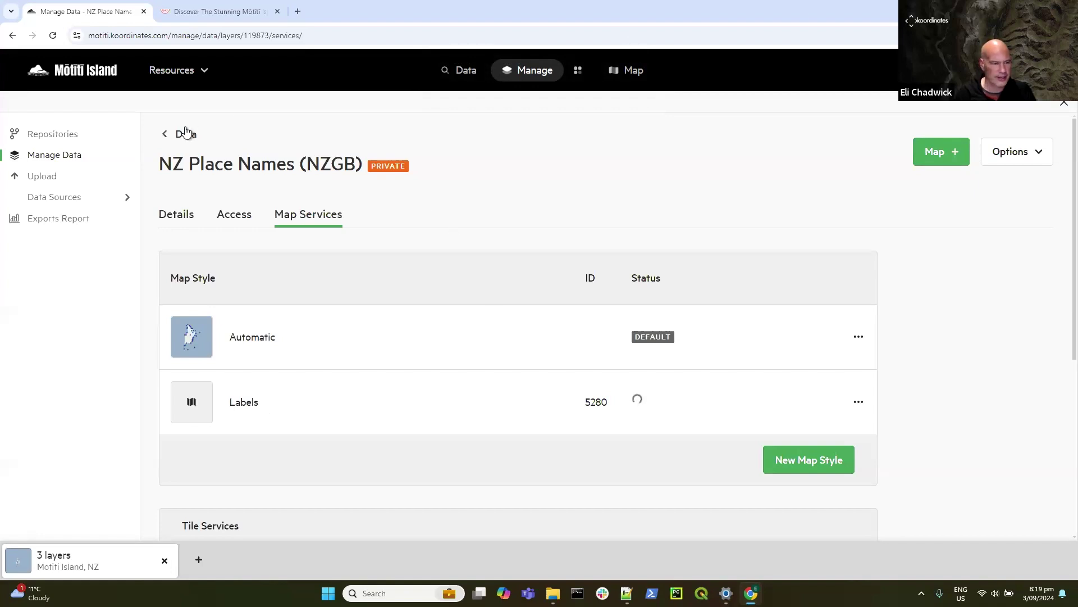
# Step: Return to the data list and reopen the NZ Place Names (NZGB) map services to check the Labels style's status
pyautogui.click(170, 140)
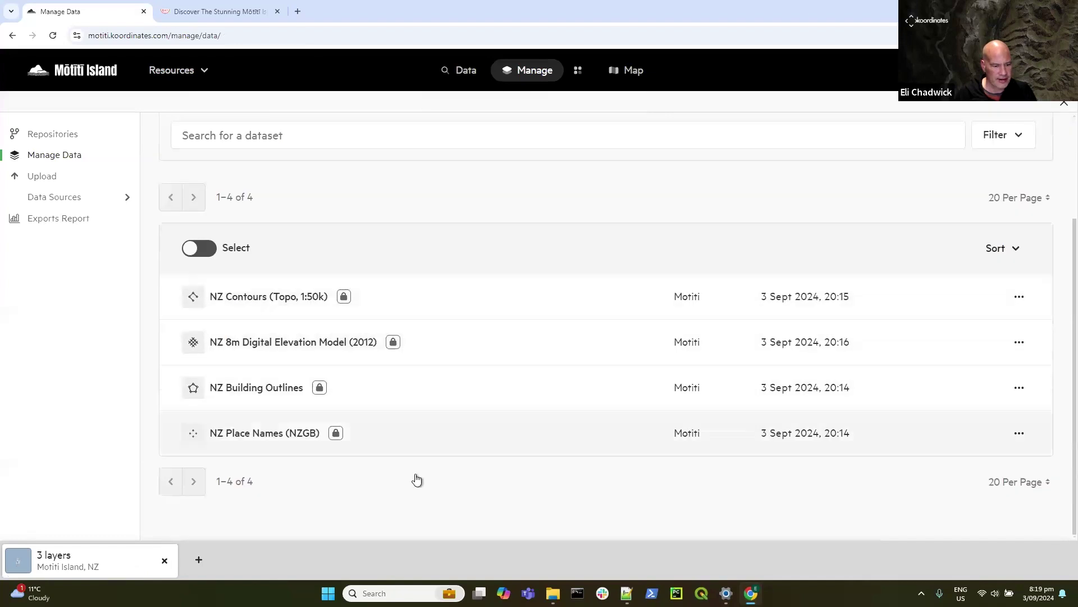
pyautogui.click(286, 433)
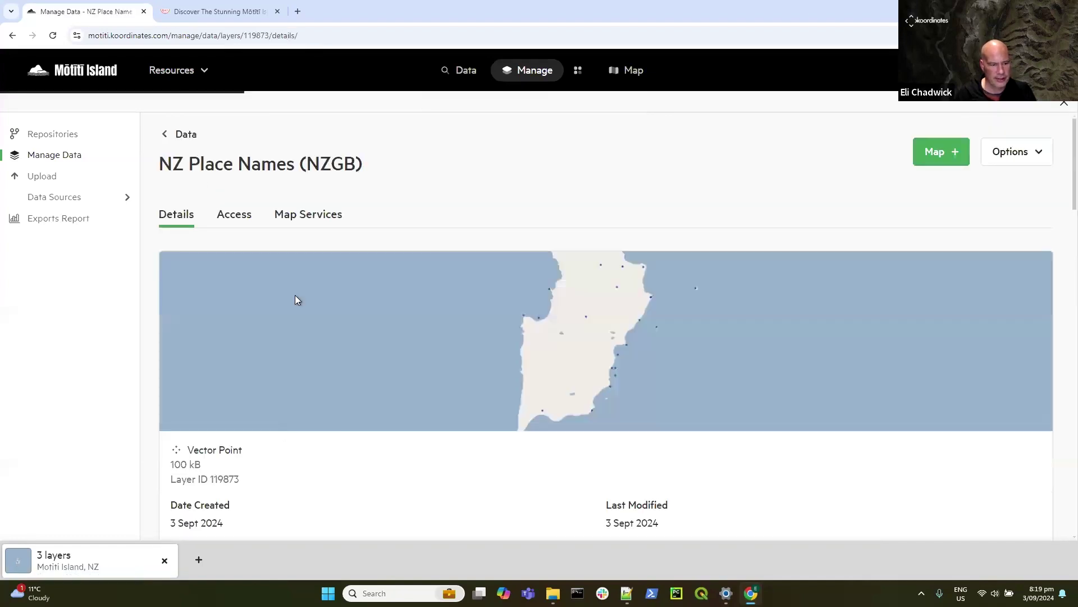
pyautogui.click(326, 215)
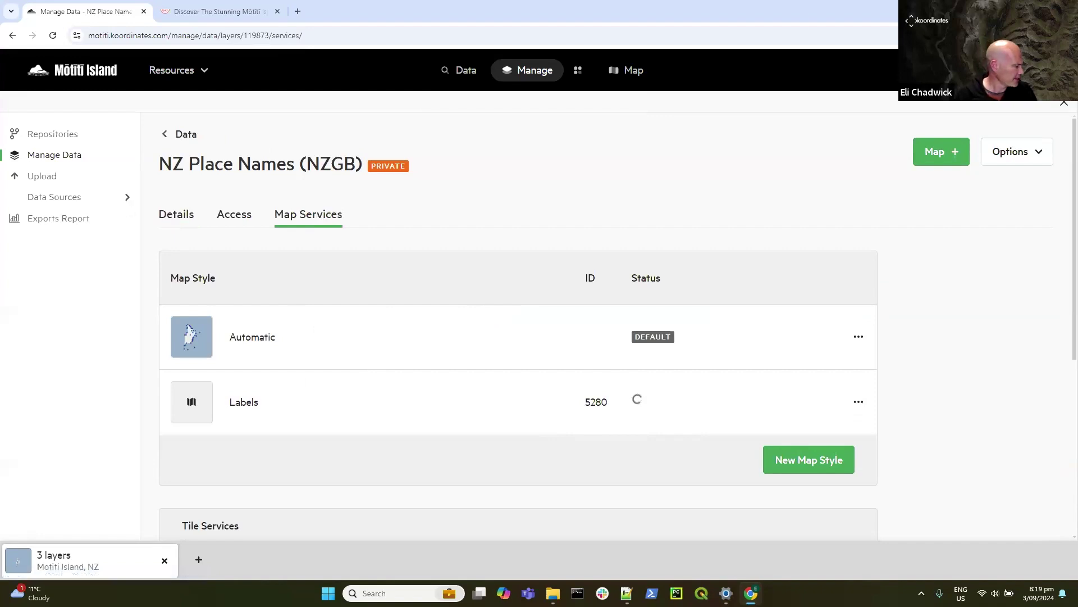
pyautogui.hotkey('alt', 'Tab')
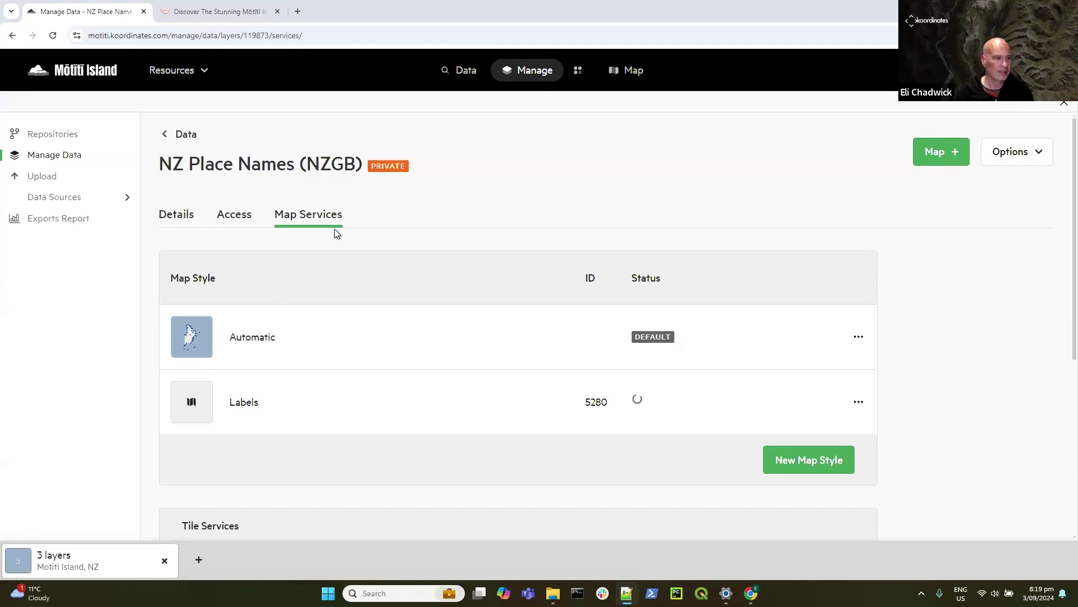
pyautogui.click(69, 200)
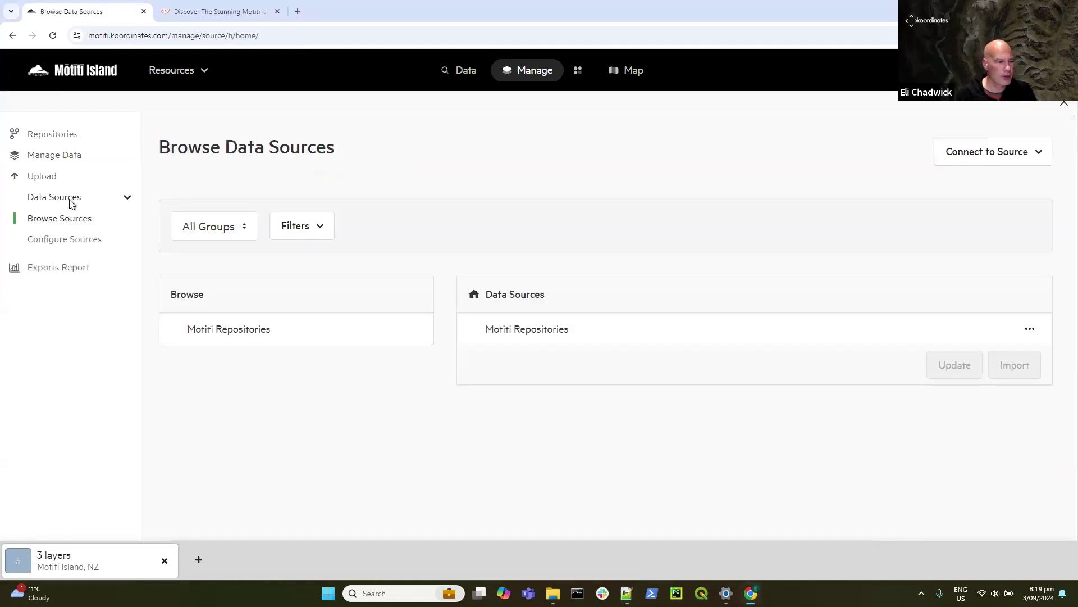
pyautogui.click(48, 181)
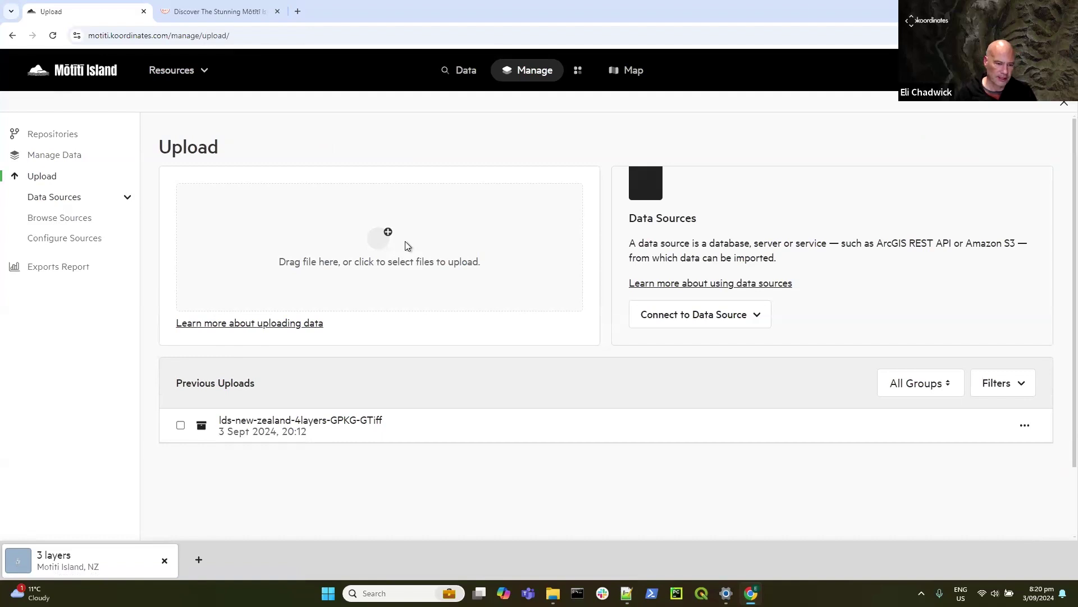
pyautogui.click(756, 315)
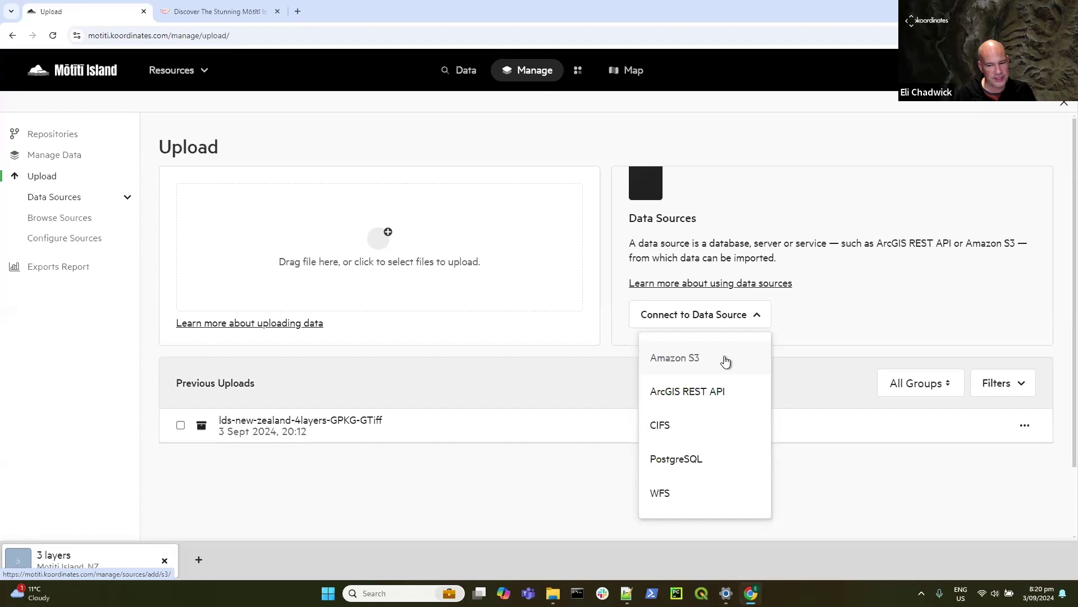
pyautogui.click(681, 397)
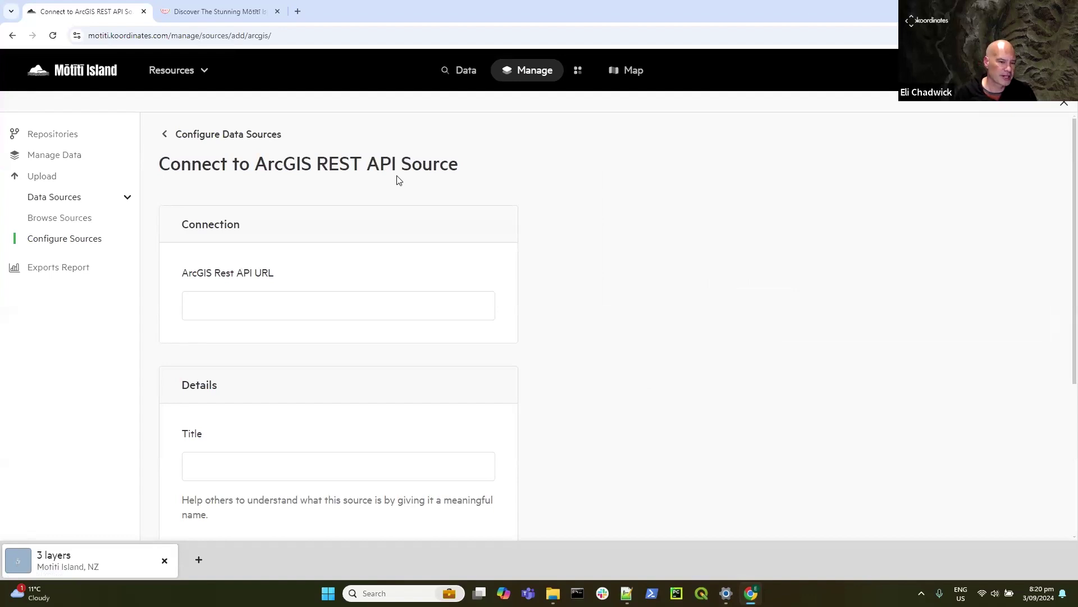
pyautogui.click(210, 310)
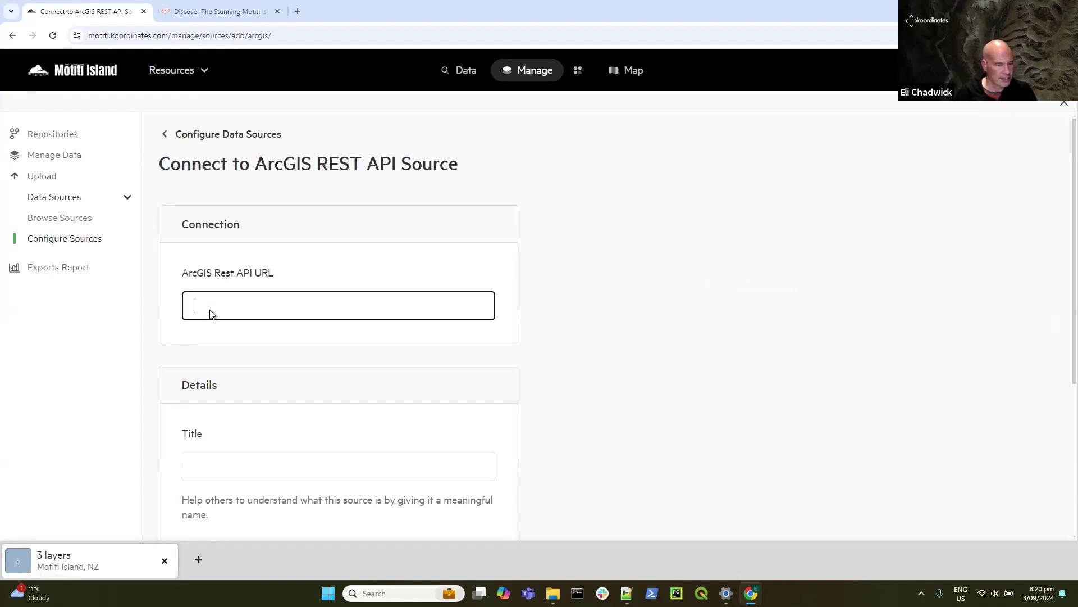
pyautogui.rightClick(212, 313)
pyautogui.click(242, 143)
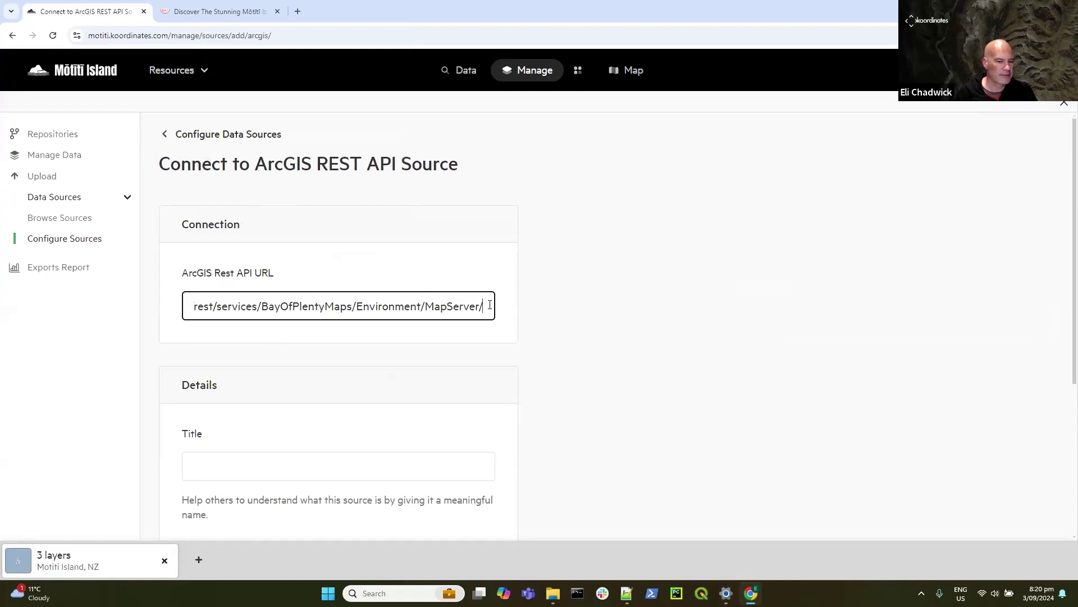
# Step: Title the source BOP Maps, set its owning group to Motiti, and connect it
pyautogui.scroll(-2, 595, 446)
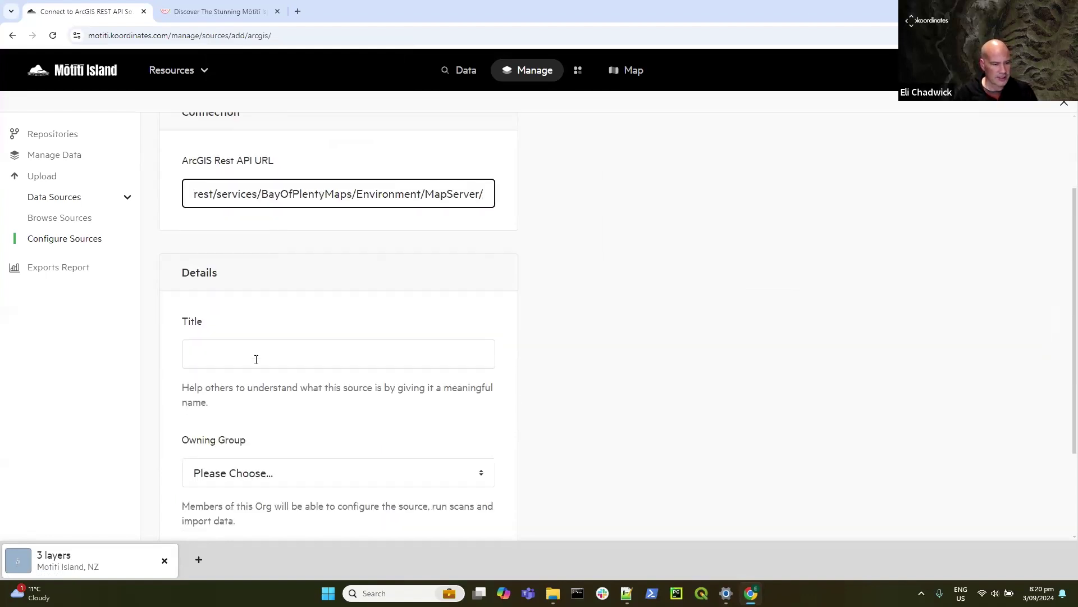
pyautogui.click(233, 356)
pyautogui.write('BOP Maps')
pyautogui.scroll(-2, 579, 400)
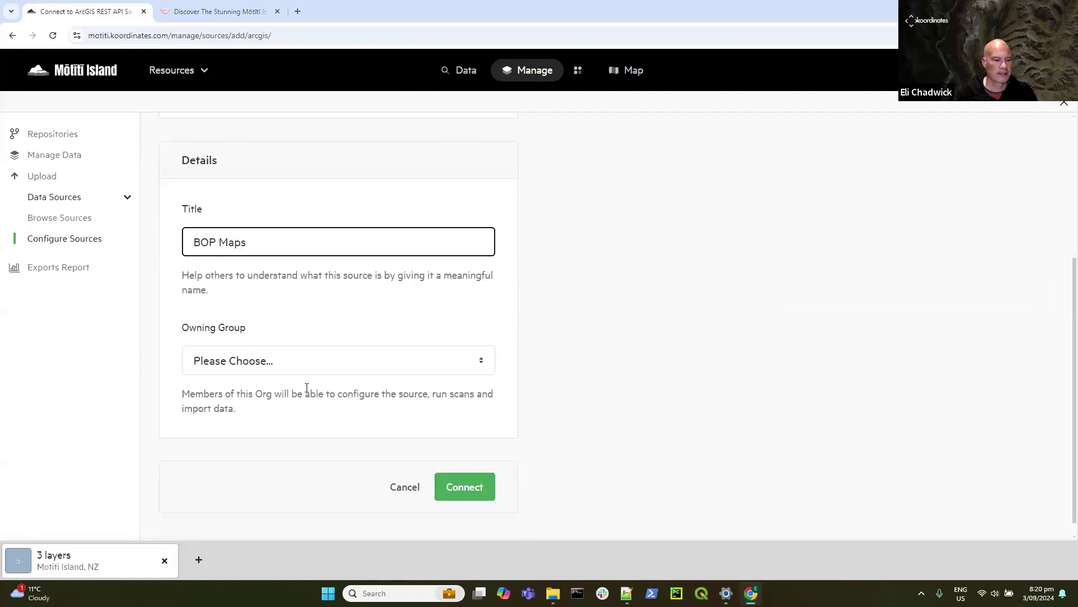
pyautogui.click(284, 363)
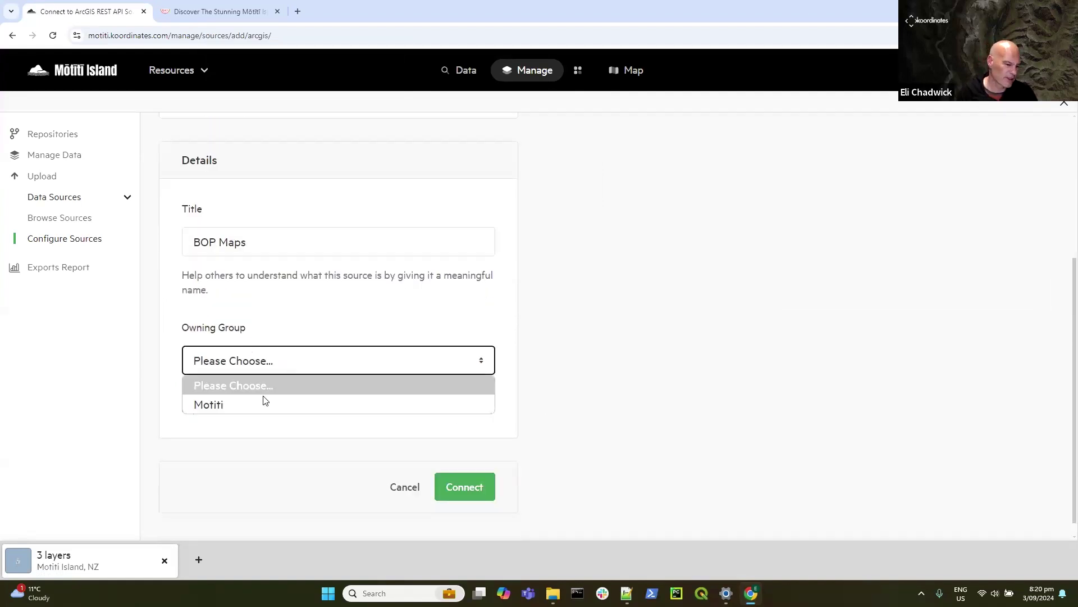
pyautogui.click(229, 401)
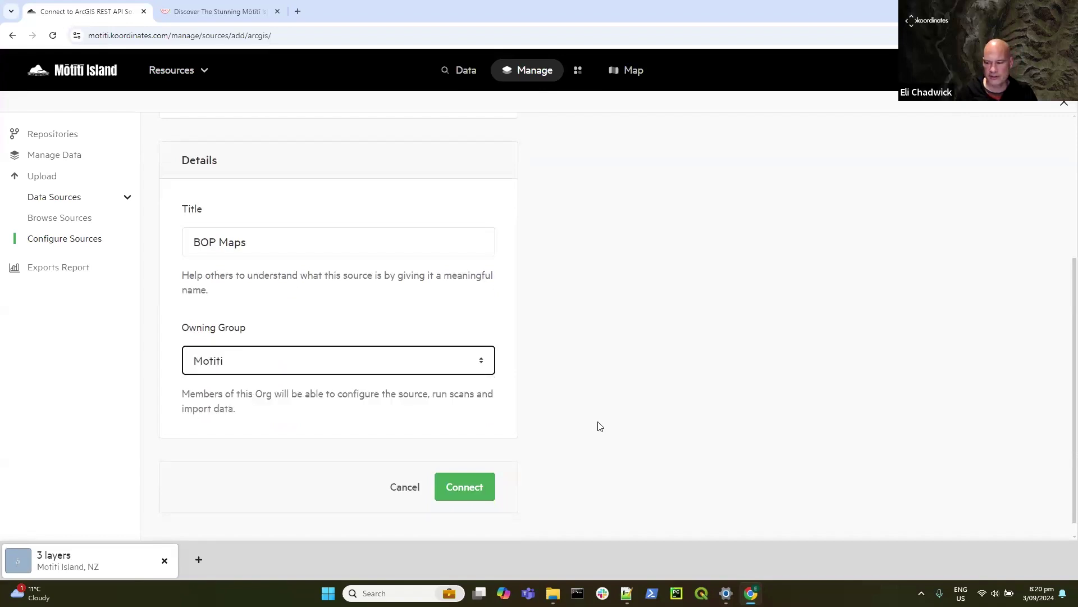
pyautogui.click(471, 486)
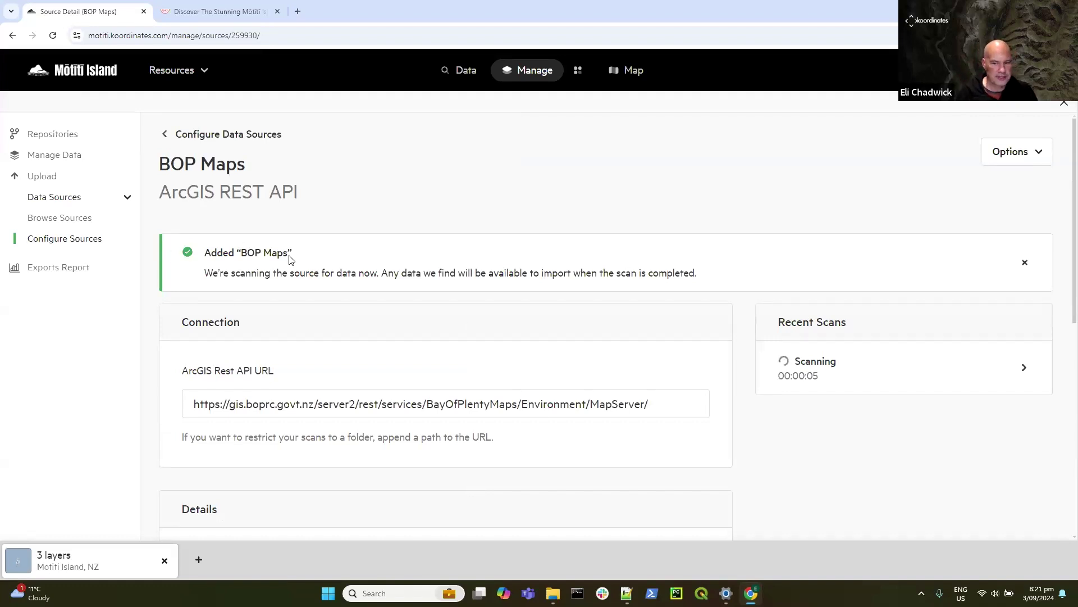
# Step: Check the BOP Maps scan log, and examine the layer list of the BayOfPlentyMaps/Environment MapServer in a new browser tab
pyautogui.click(818, 367)
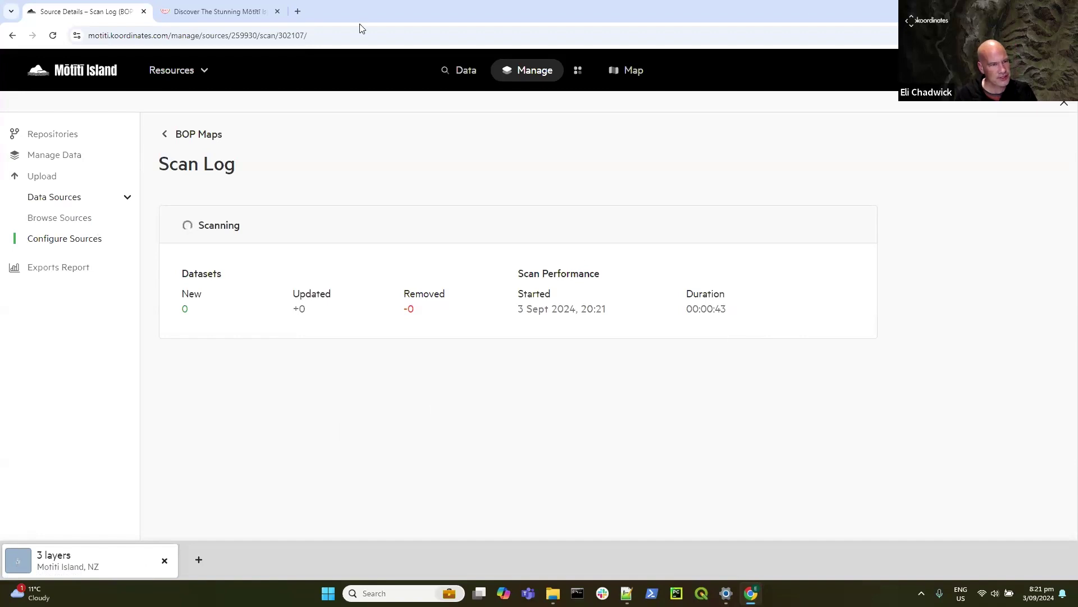
pyautogui.click(298, 11)
pyautogui.rightClick(291, 35)
pyautogui.click(346, 143)
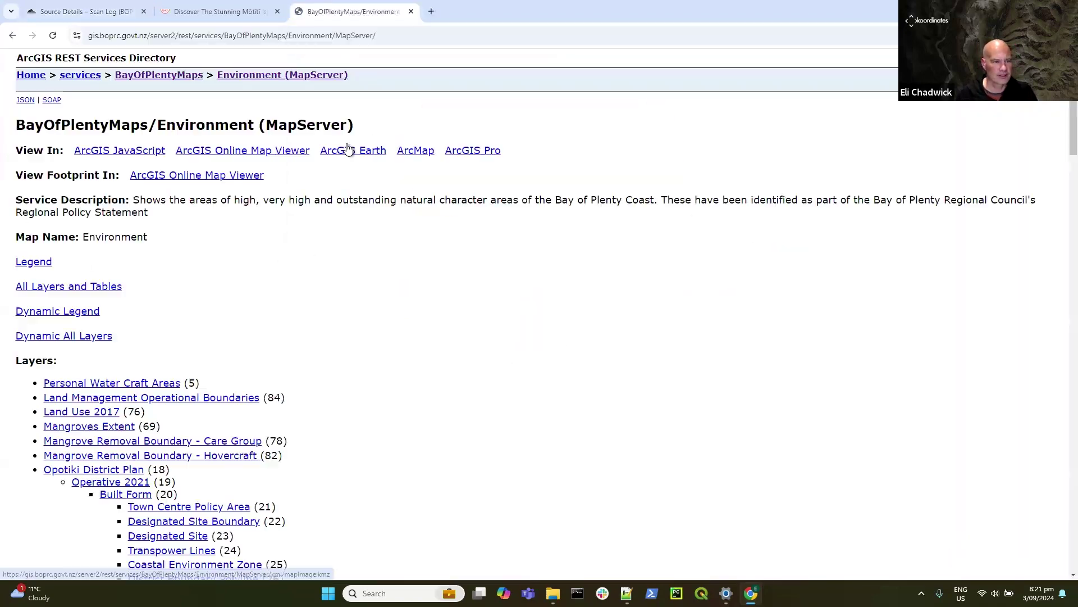
pyautogui.scroll(-5, 471, 310)
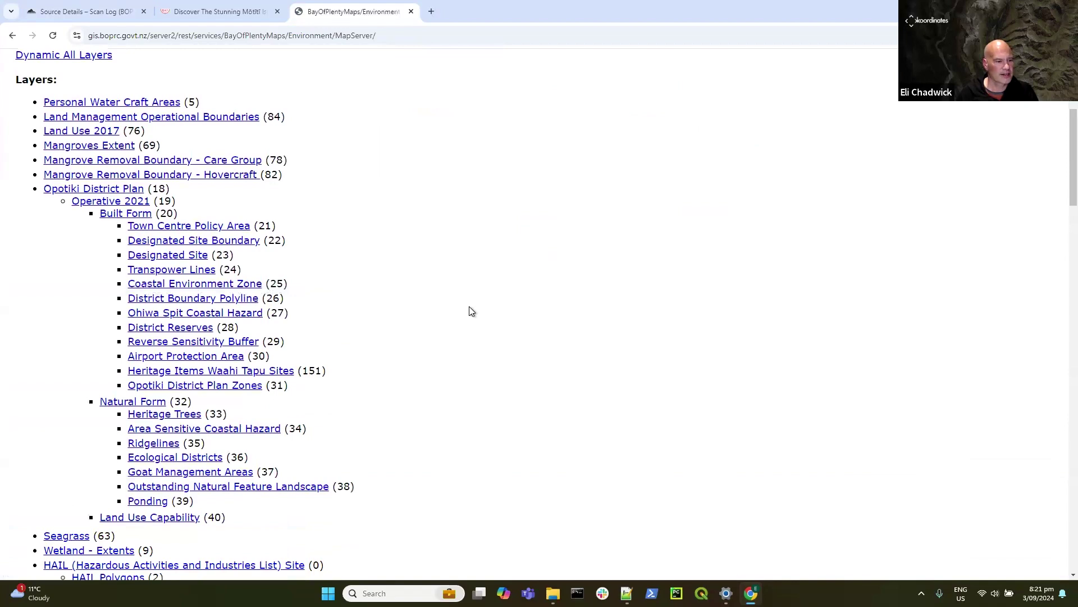
pyautogui.scroll(-12, 471, 311)
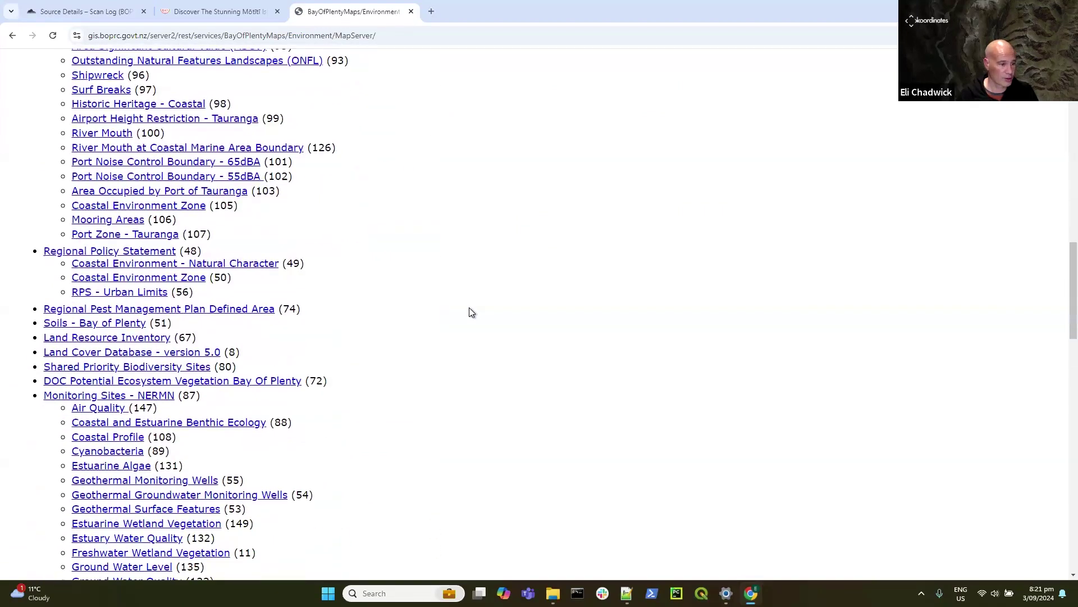
pyautogui.scroll(-9, 470, 308)
pyautogui.scroll(12, 470, 309)
pyautogui.scroll(20, 470, 308)
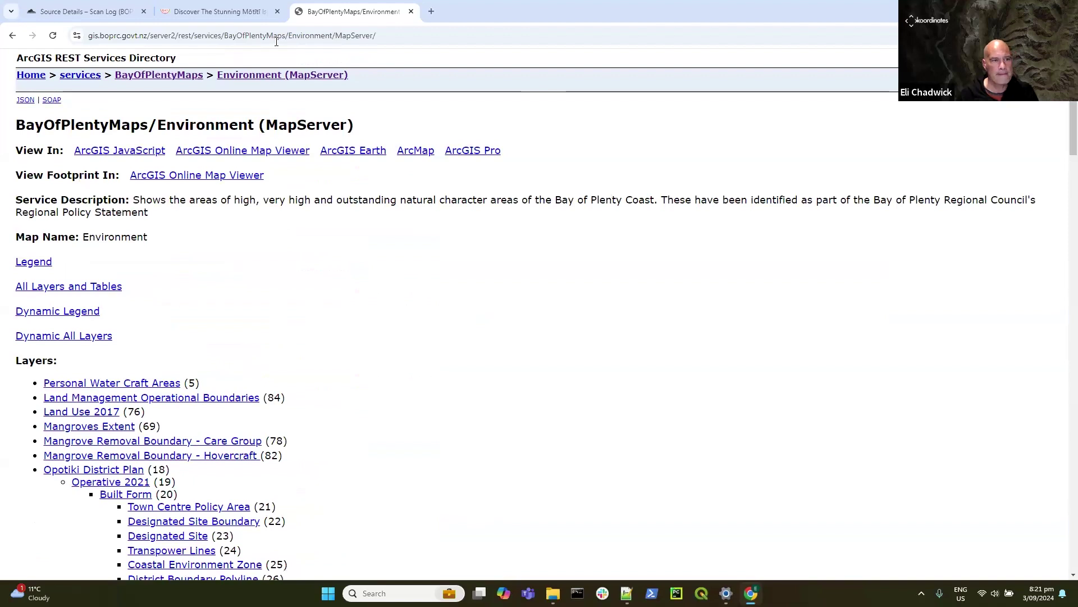
# Step: Close the Discover Motiti Island web page and return to the BOP Maps scan log
pyautogui.click(279, 16)
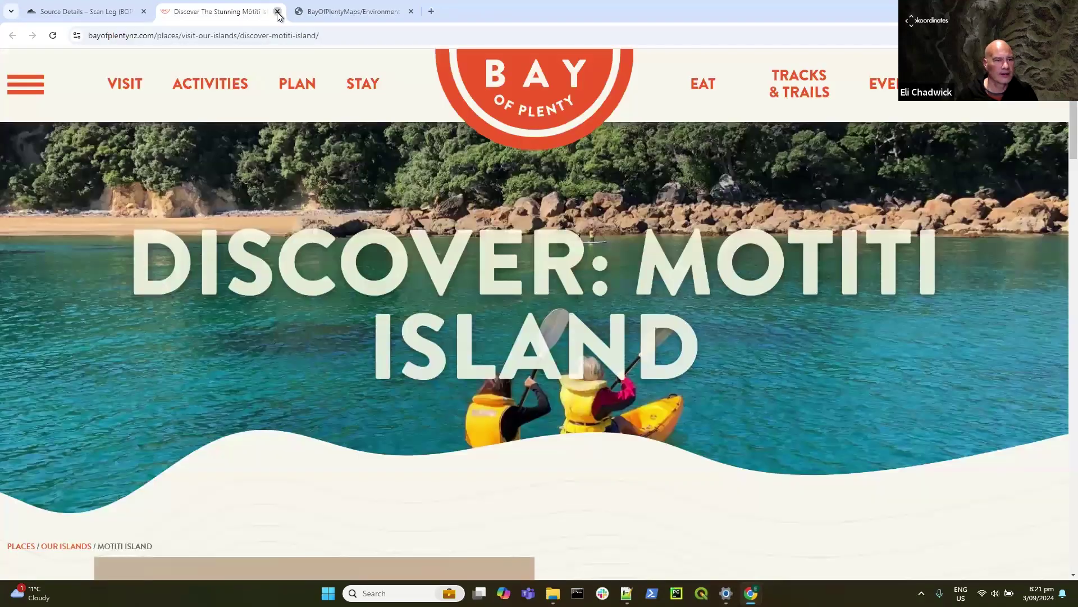
pyautogui.click(277, 11)
pyautogui.click(90, 11)
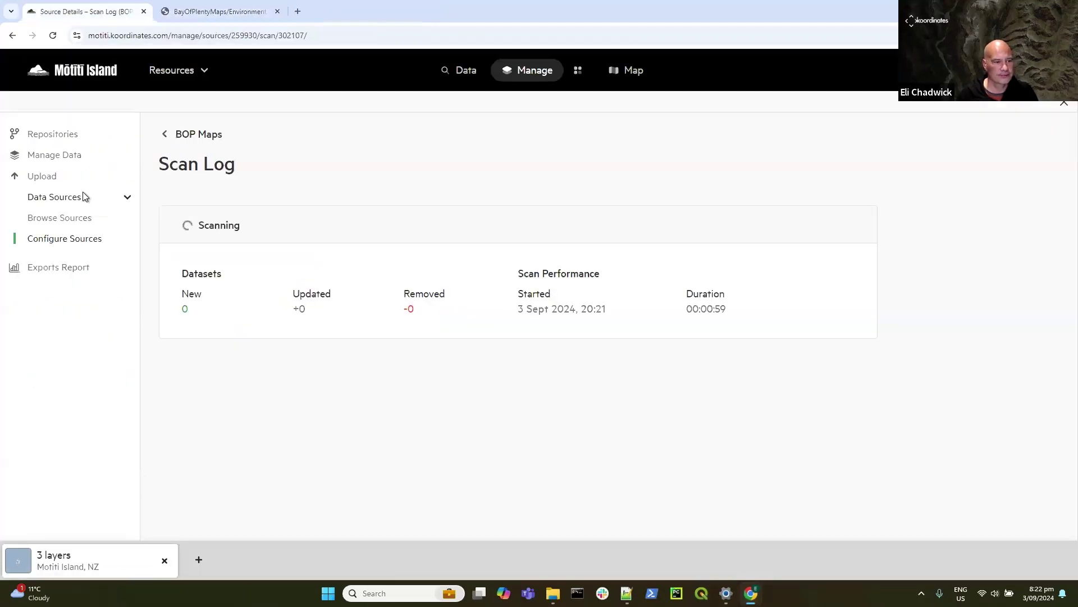
# Step: Create a user group named Fisherman in the site's Users & Groups administration, keeping the default country, catalog feed and publisher options
pyautogui.click(54, 156)
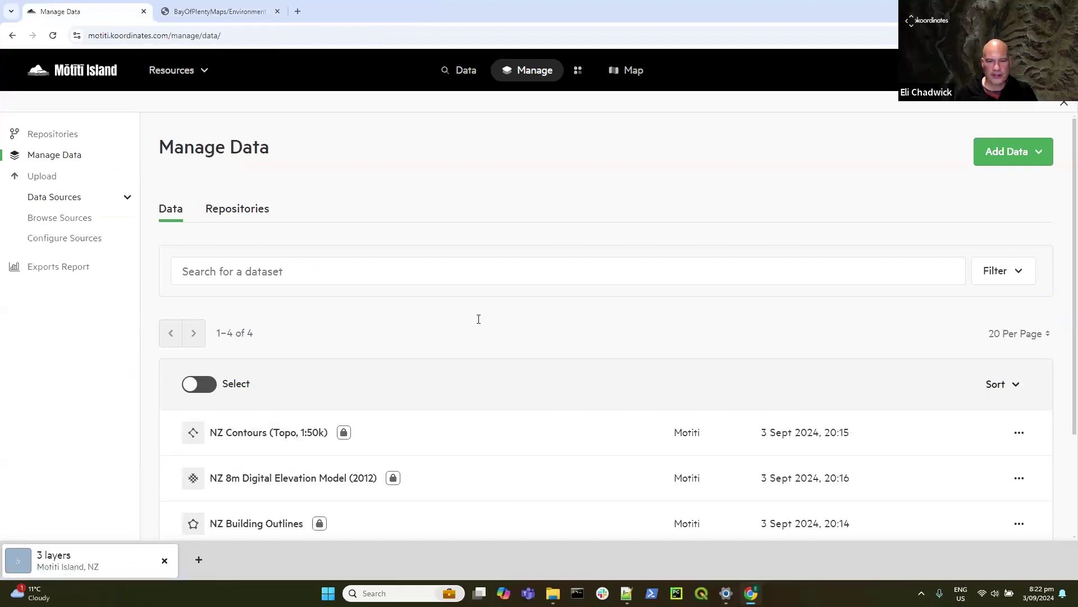
pyautogui.click(575, 71)
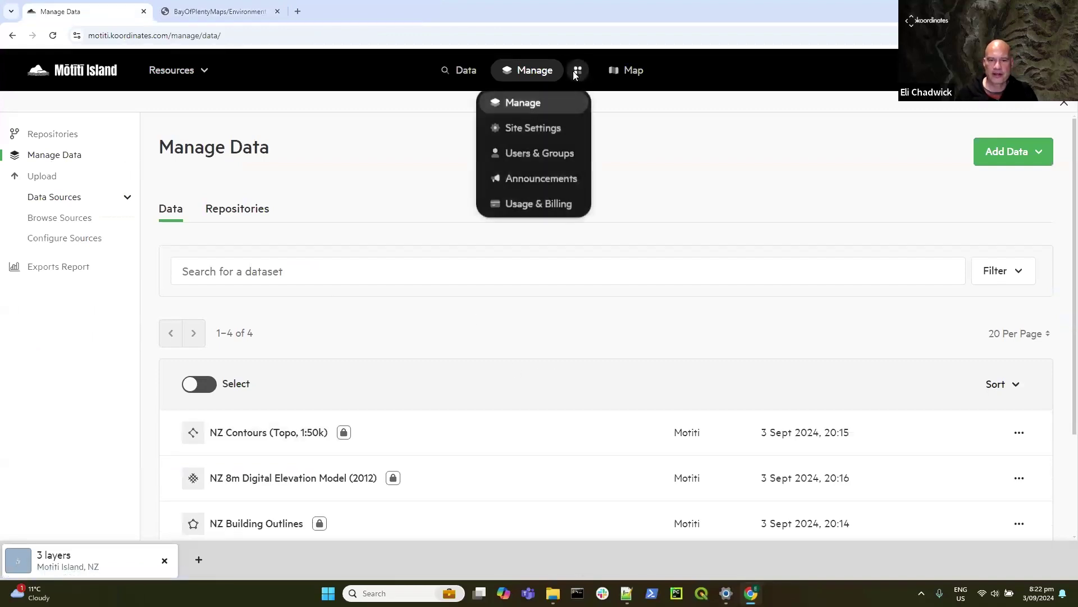
pyautogui.click(543, 154)
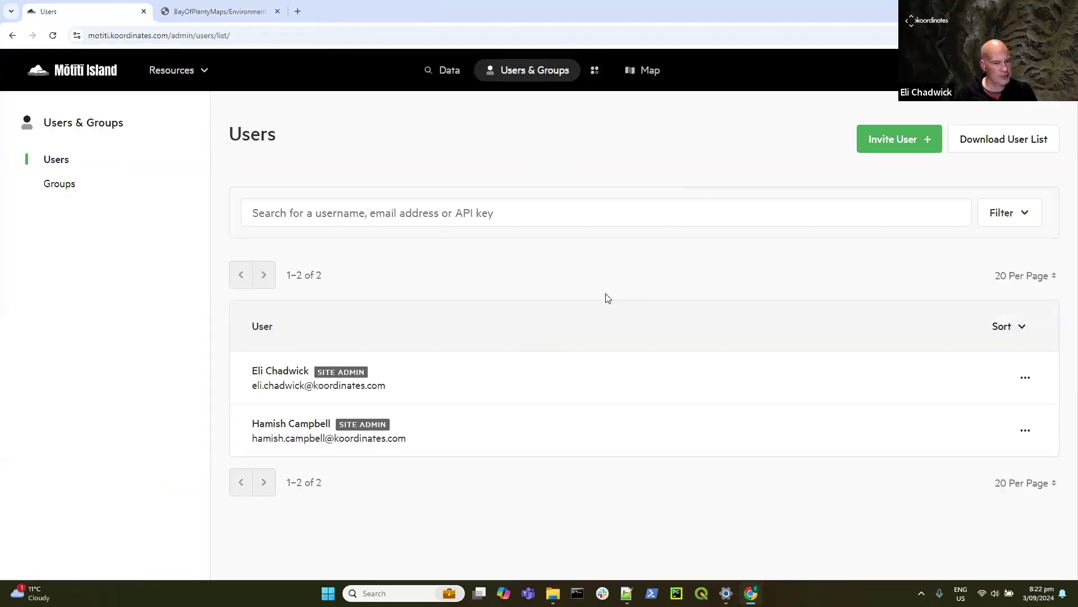
pyautogui.click(50, 183)
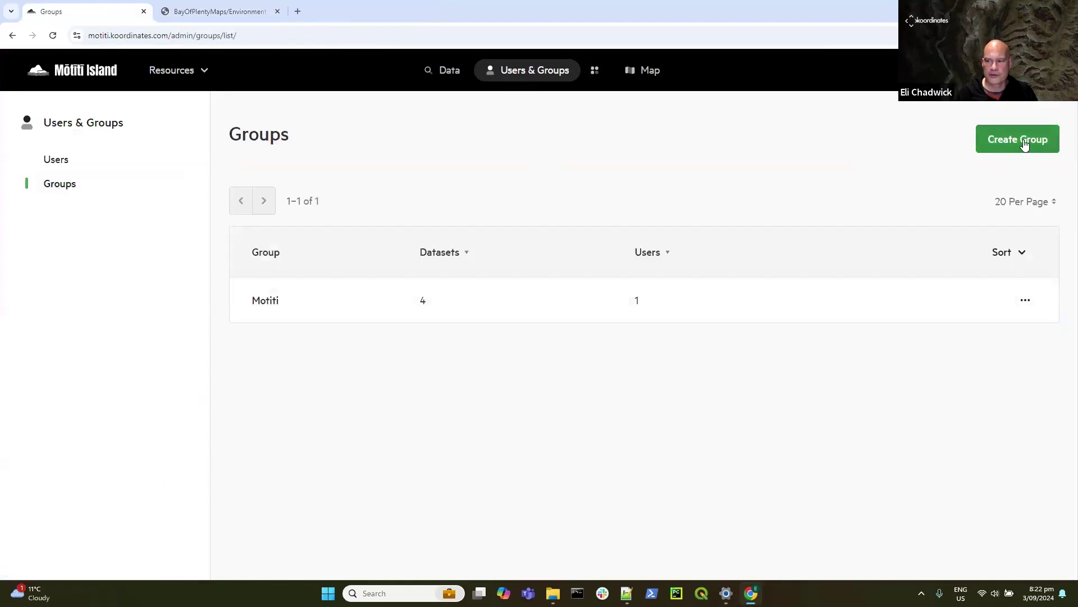
pyautogui.click(1026, 142)
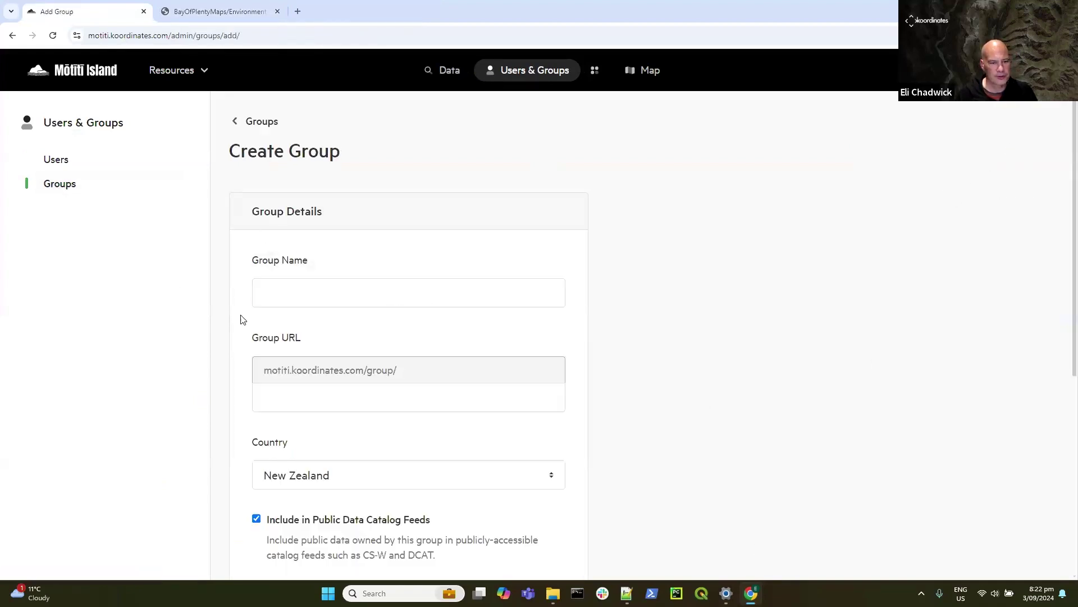
pyautogui.click(288, 294)
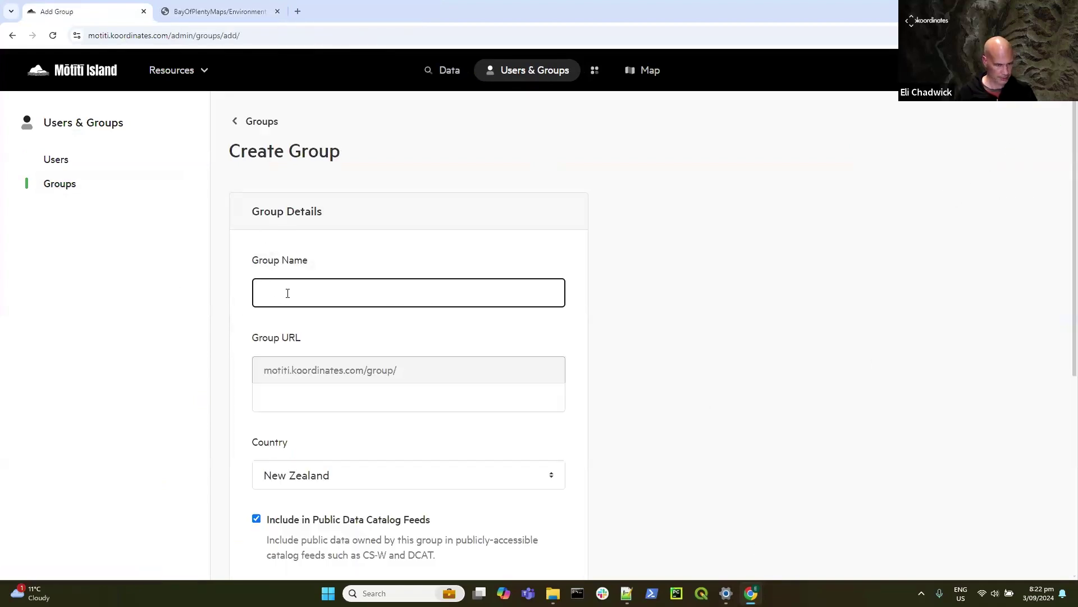
pyautogui.write('Fisherman')
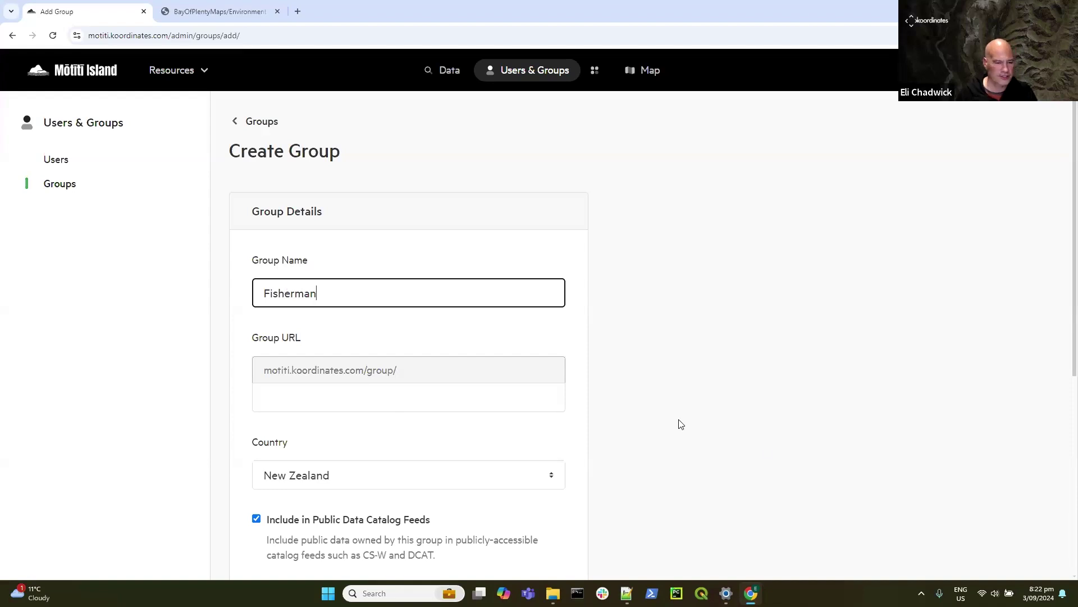
pyautogui.scroll(-4, 681, 424)
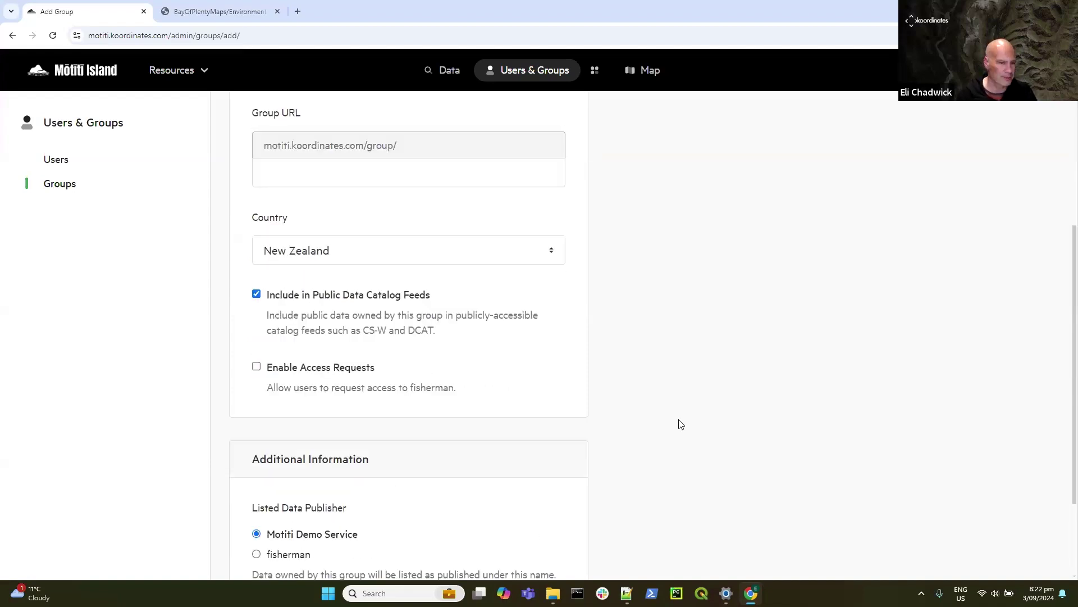
pyautogui.scroll(-2, 848, 439)
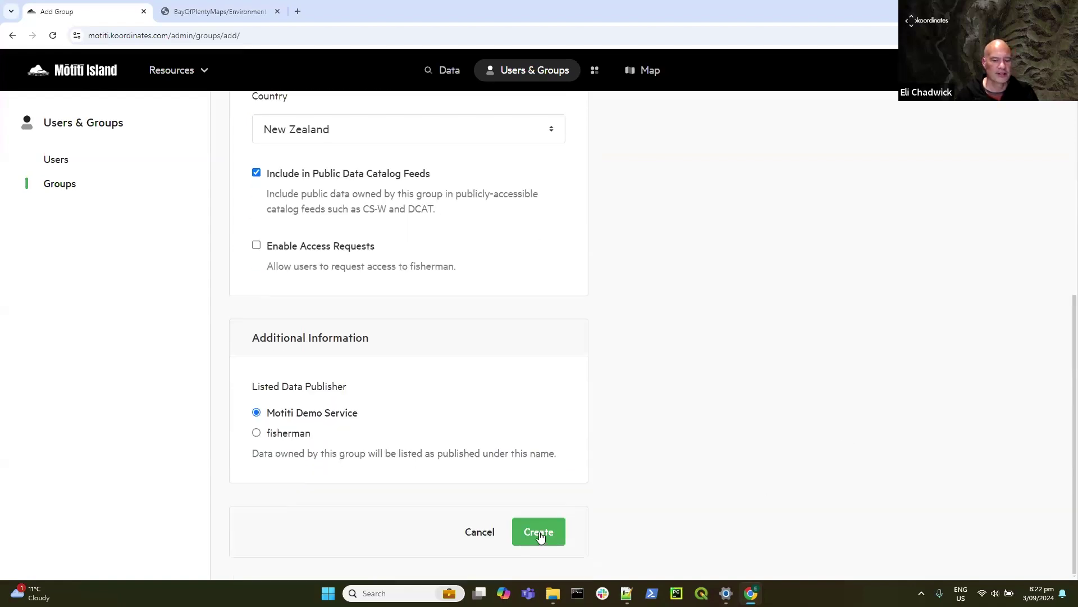
pyautogui.click(539, 535)
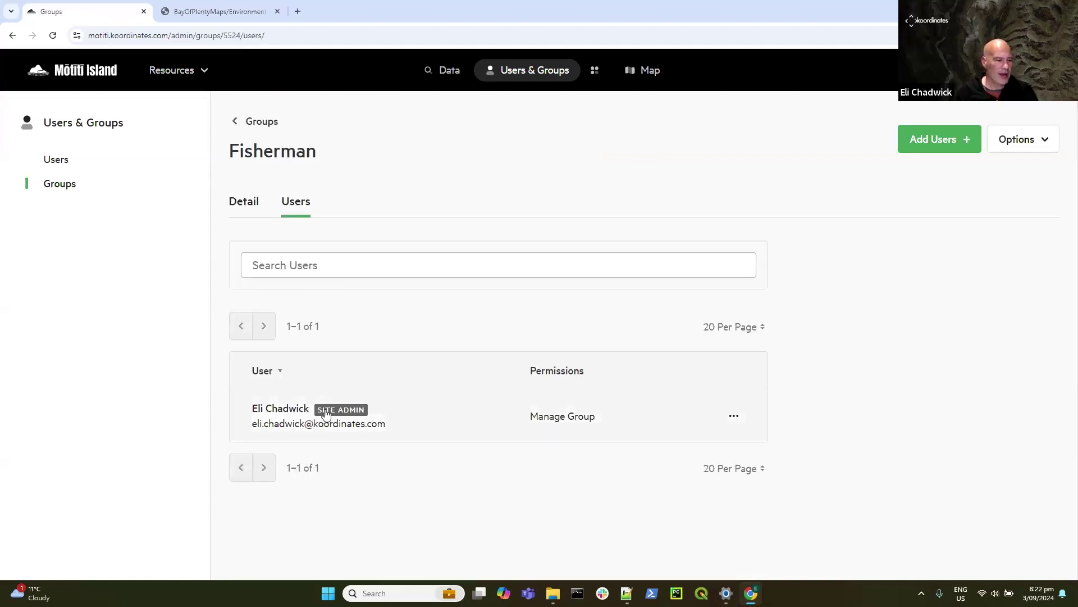
# Step: Start an invitation for a new user with membership of the Fisherman group, leaving the email address blank
pyautogui.click(54, 160)
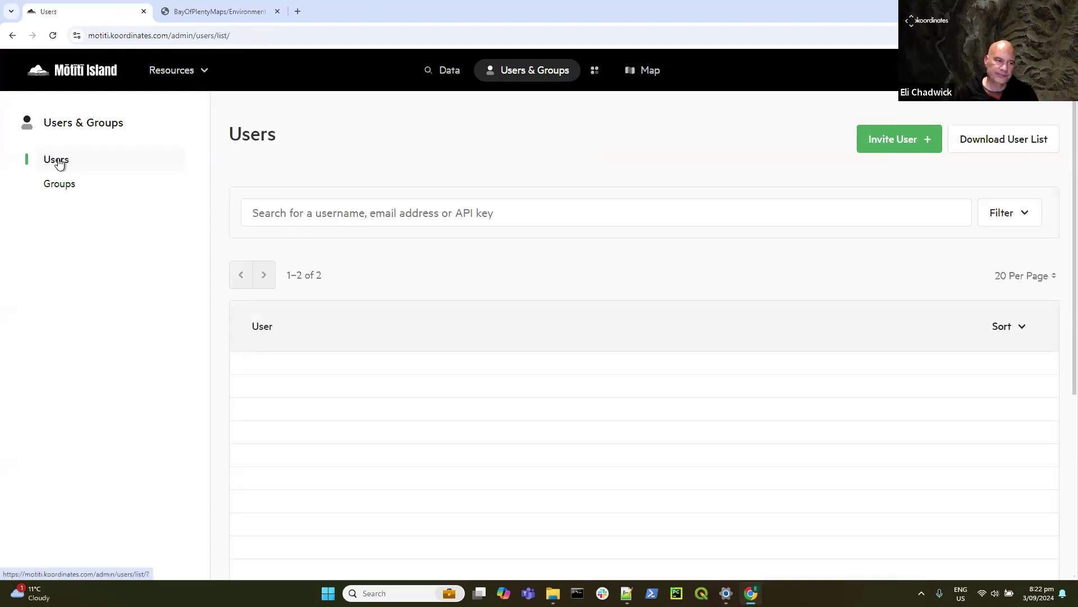
pyautogui.click(897, 140)
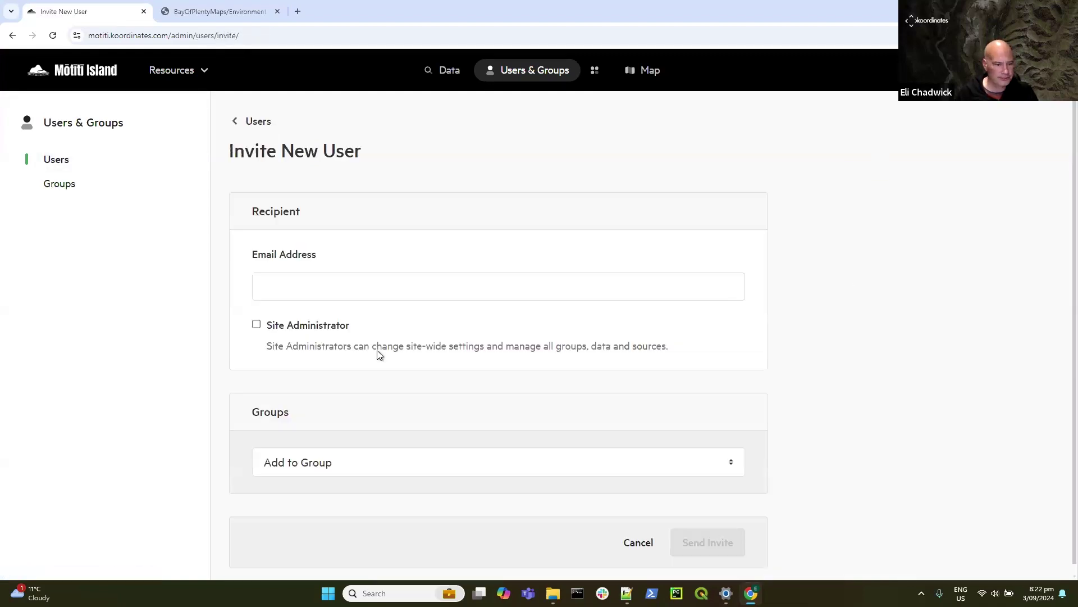
pyautogui.click(281, 289)
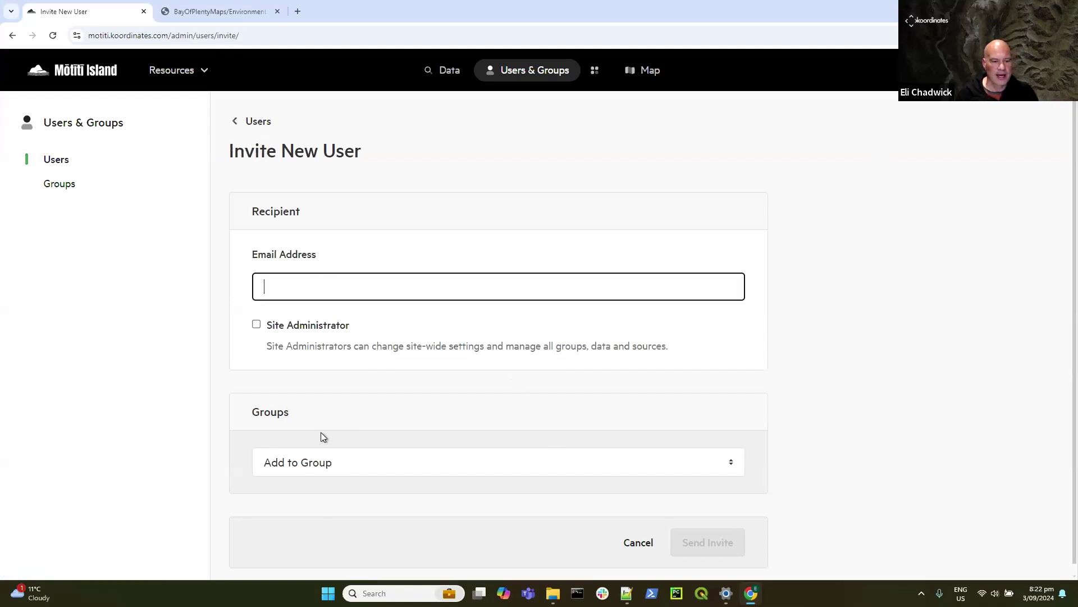
pyautogui.click(318, 468)
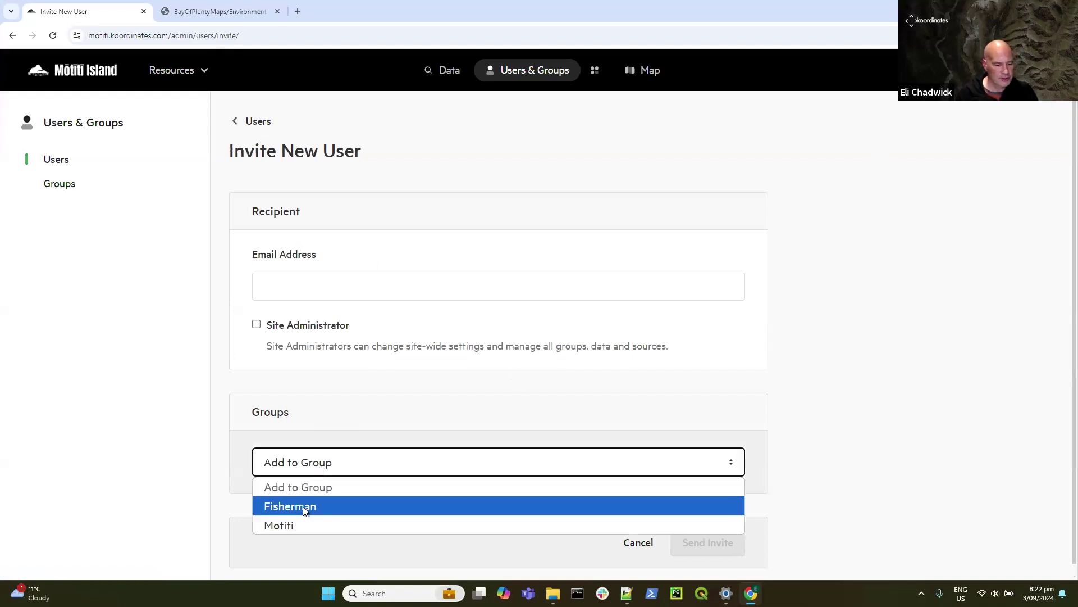
pyautogui.click(304, 506)
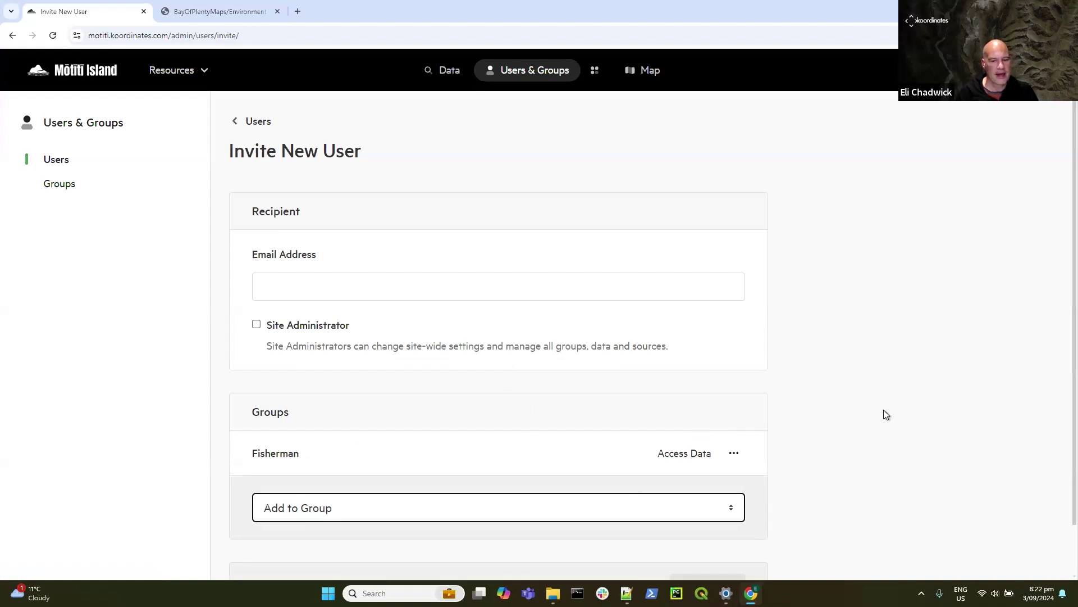
pyautogui.scroll(-1, 886, 415)
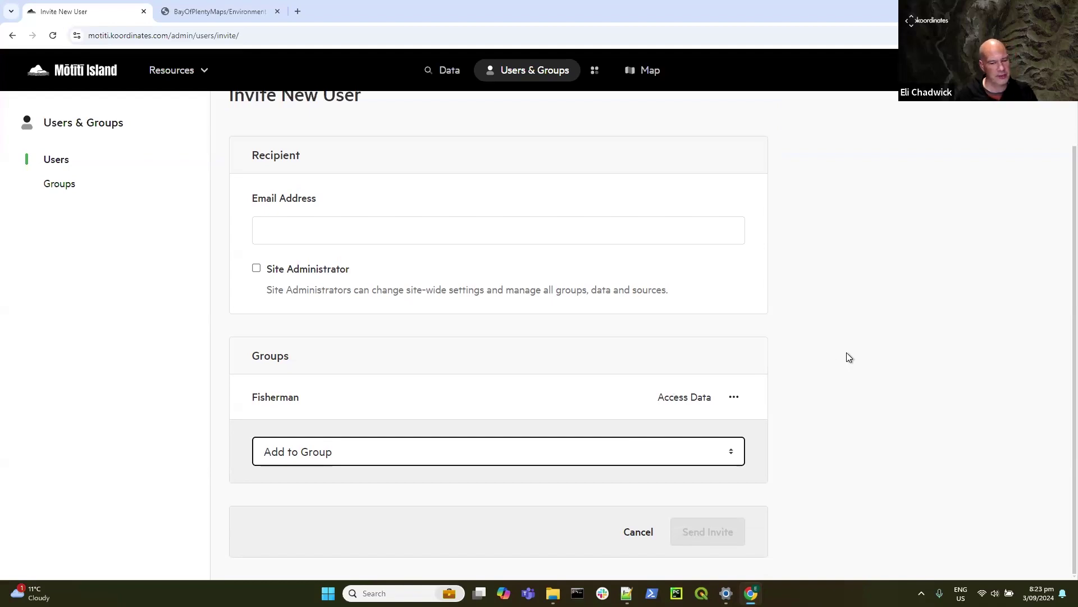
# Step: Select an existing user by name for addition to the Fisherman group, and review the available permission levels
pyautogui.click(56, 185)
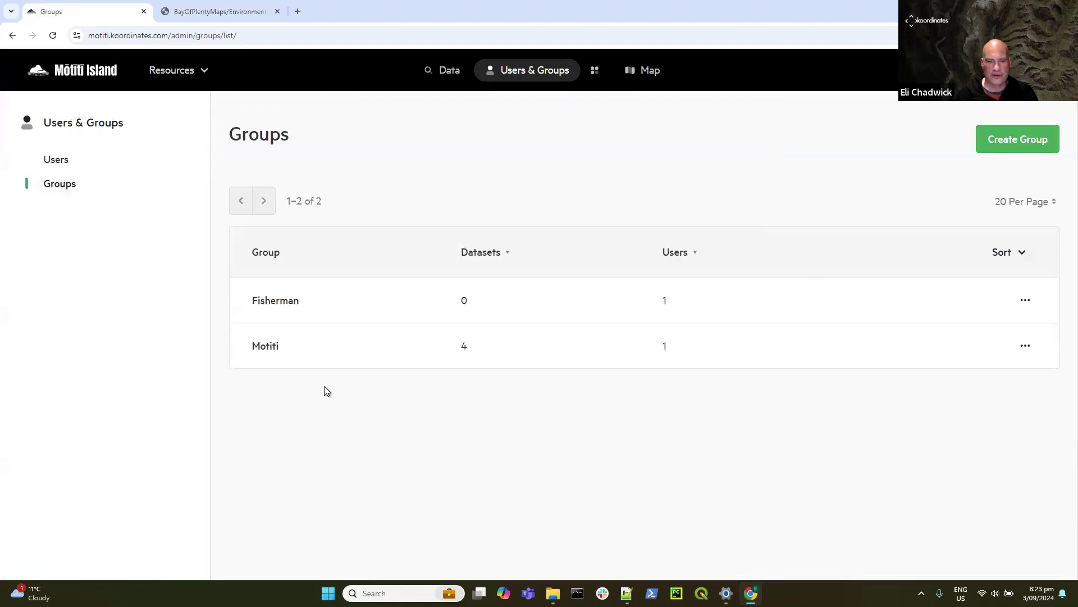
pyautogui.click(281, 304)
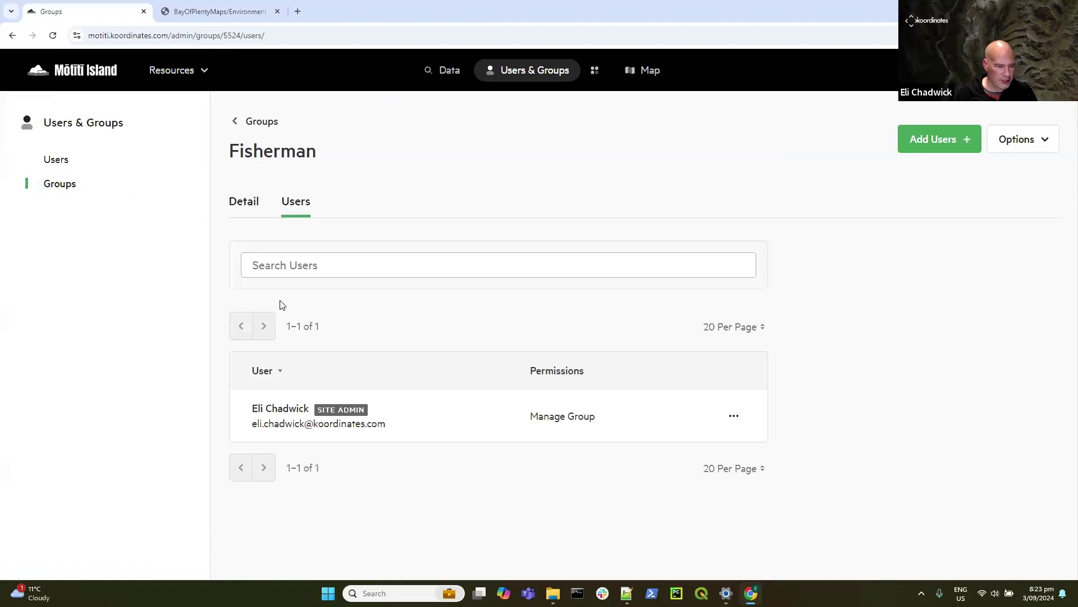
pyautogui.click(939, 138)
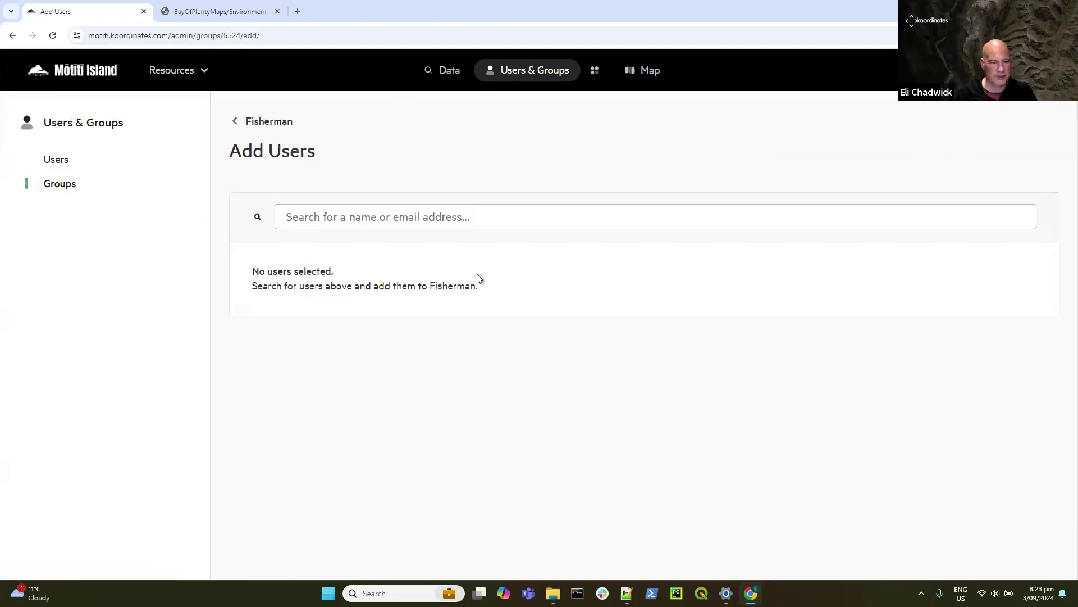
pyautogui.click(327, 216)
pyautogui.write('H')
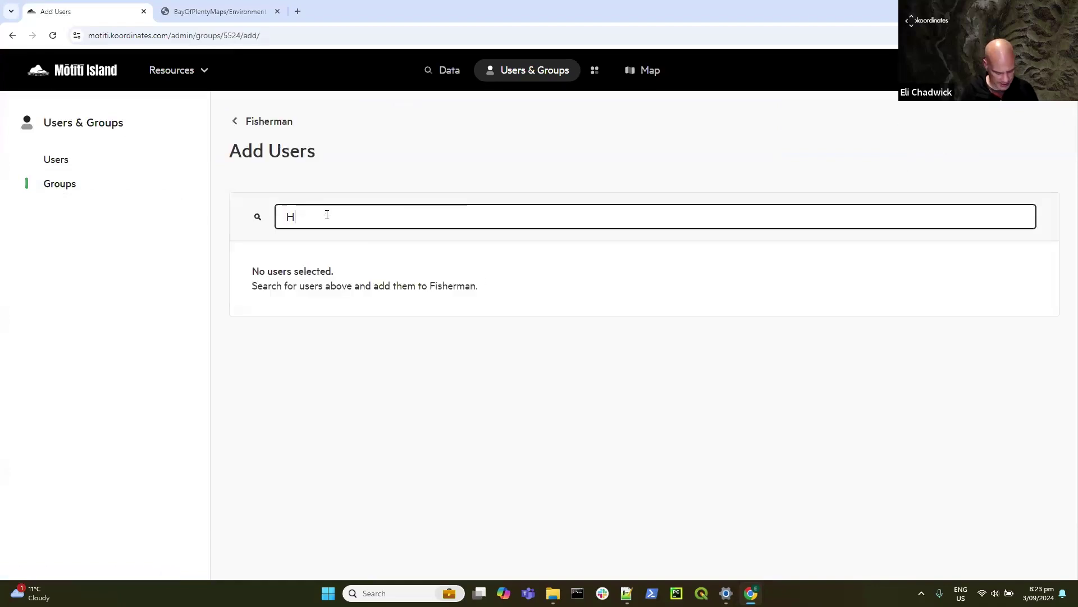
pyautogui.write('amish')
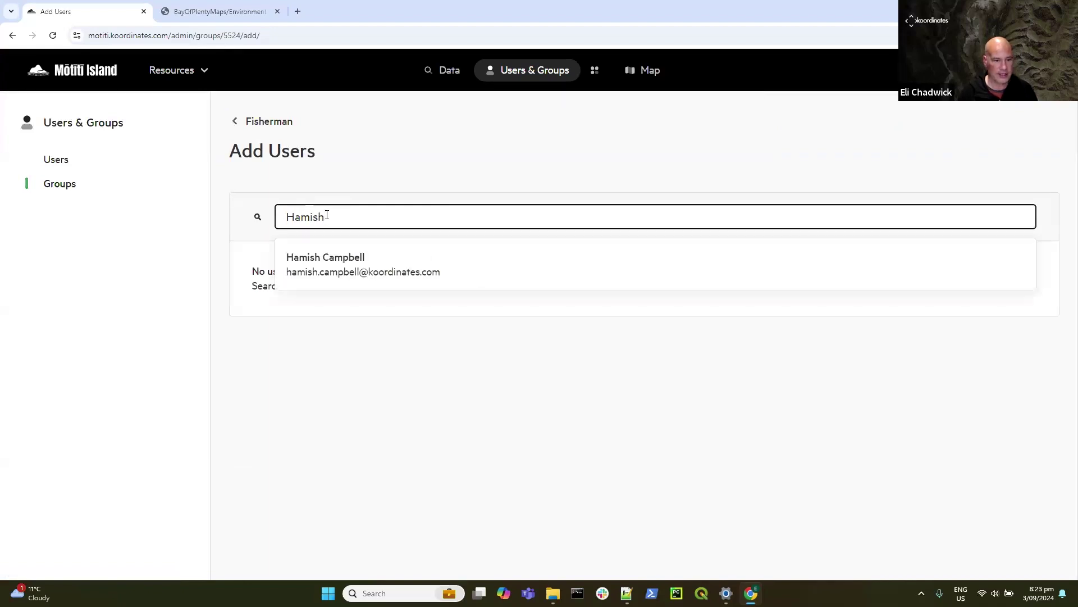
pyautogui.click(332, 265)
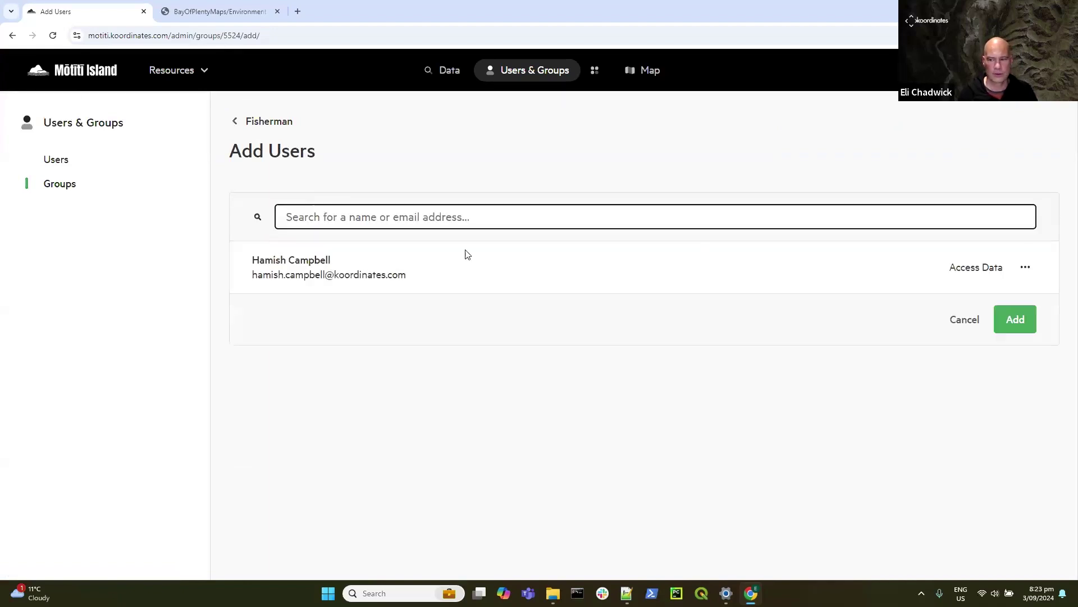
pyautogui.click(1025, 268)
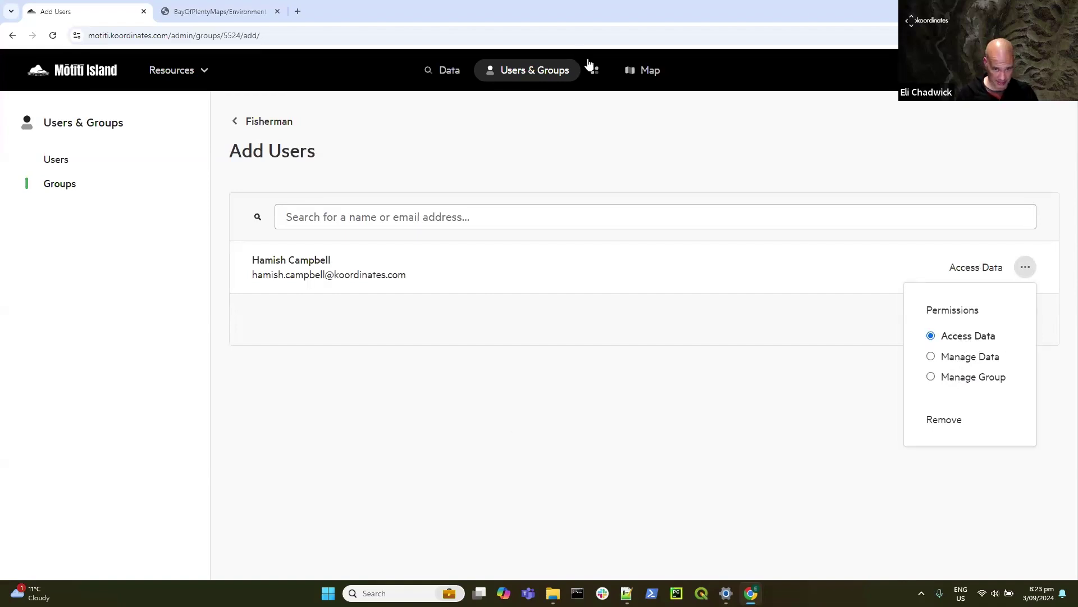
pyautogui.click(582, 382)
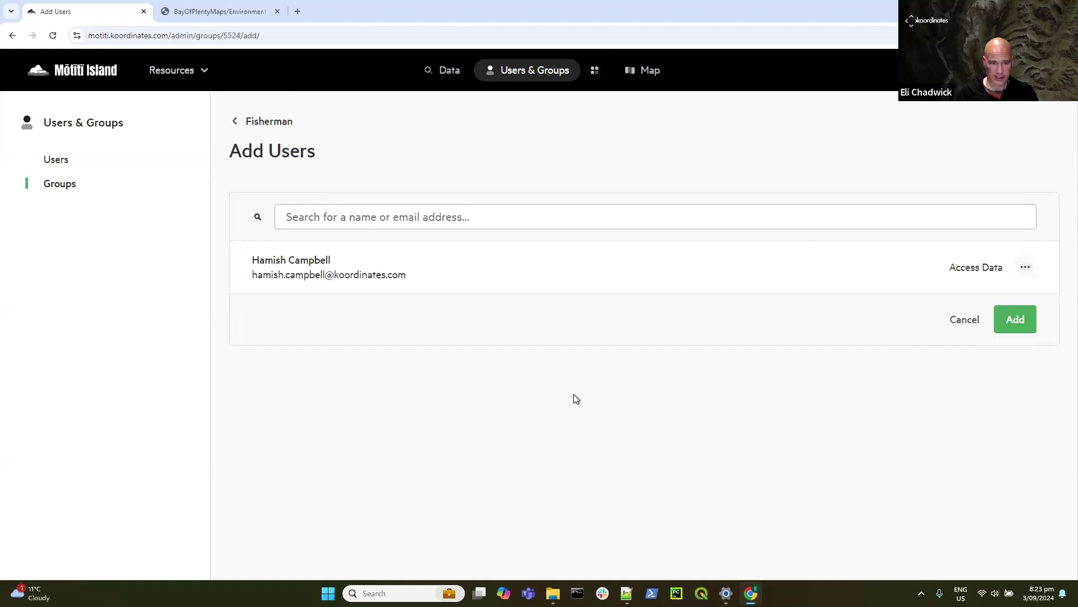
# Step: Make Labels the default map style of the NZ Place Names (NZGB) layer, and review the layer's tile services
pyautogui.click(594, 70)
pyautogui.click(538, 103)
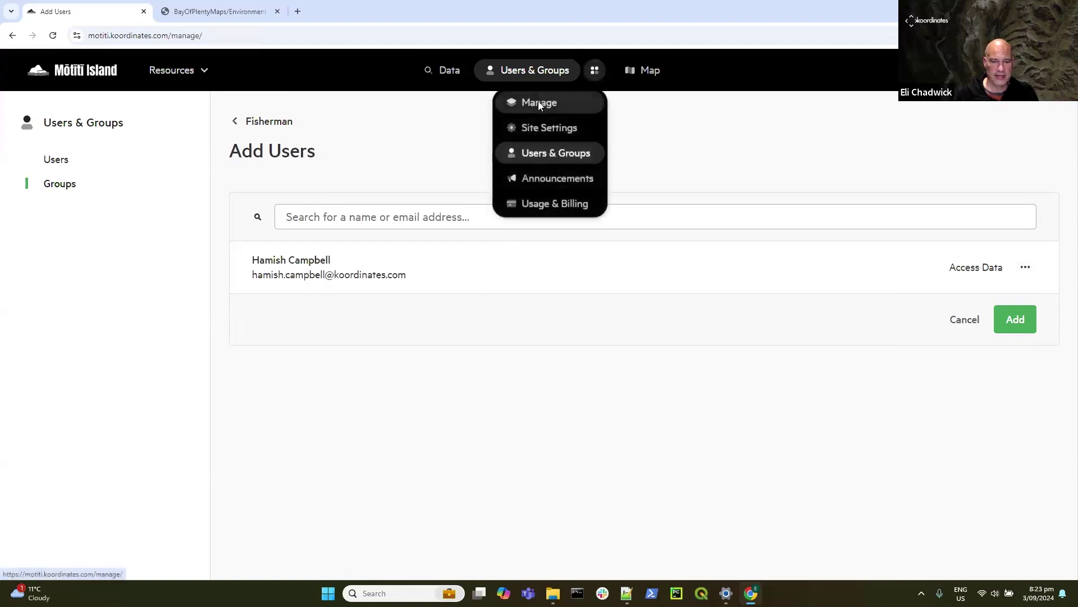
pyautogui.click(538, 103)
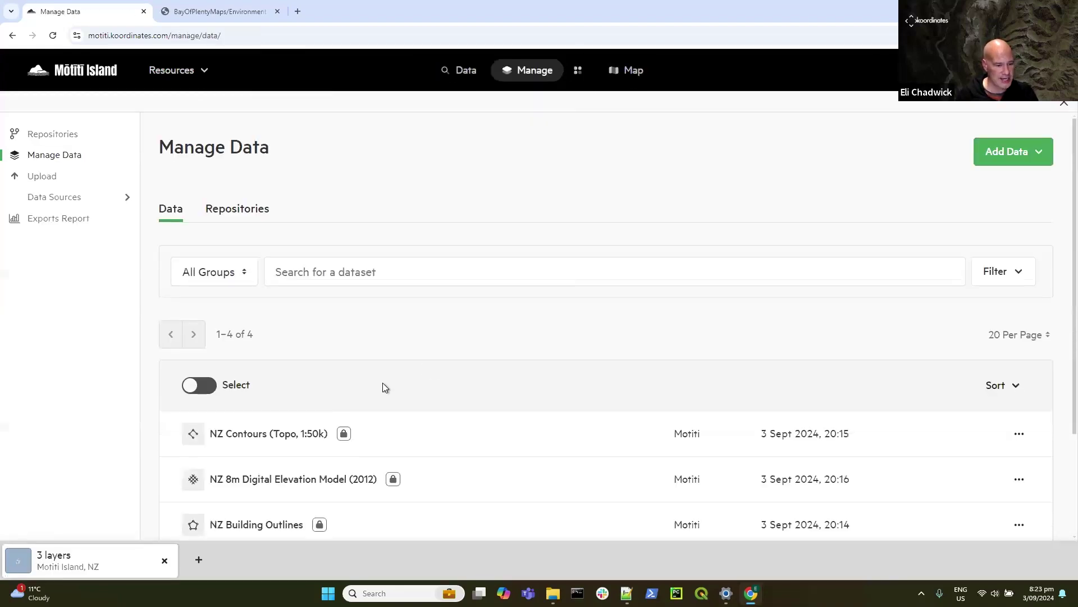
pyautogui.scroll(-3, 382, 385)
pyautogui.click(275, 433)
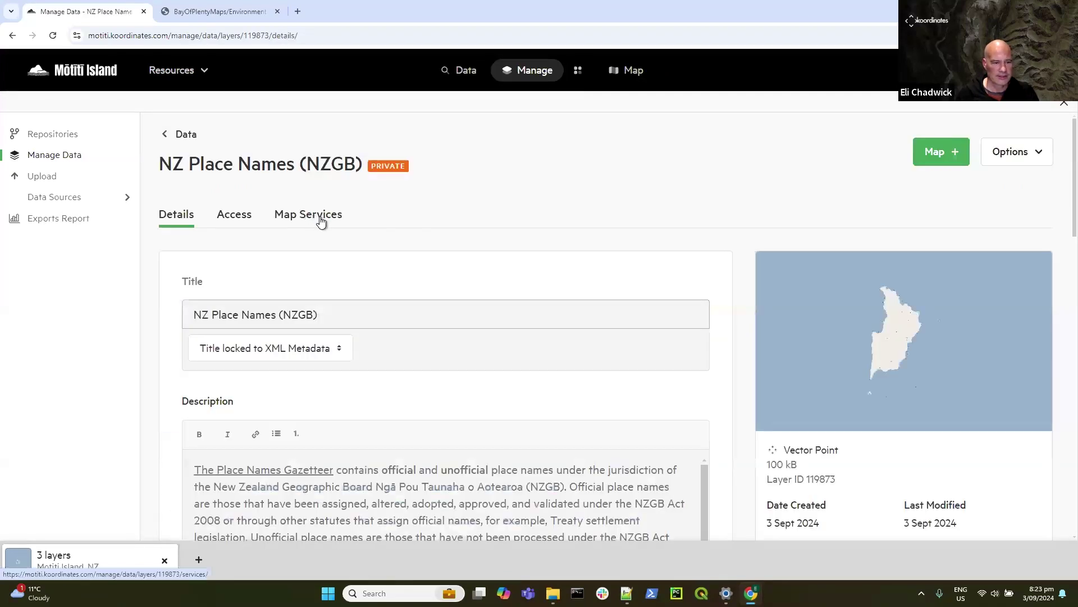
pyautogui.click(321, 223)
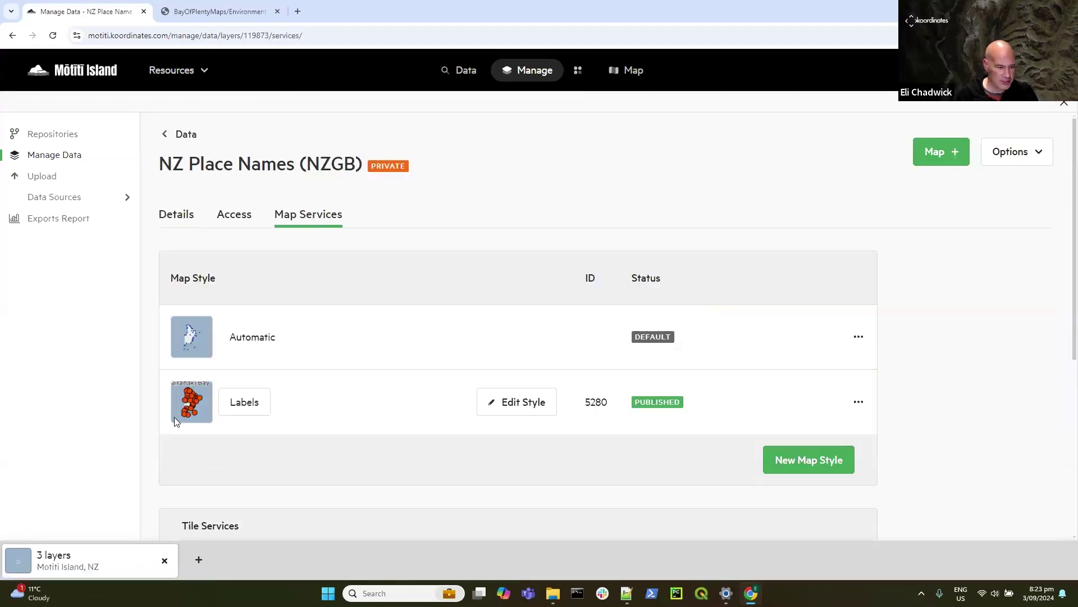
pyautogui.click(860, 403)
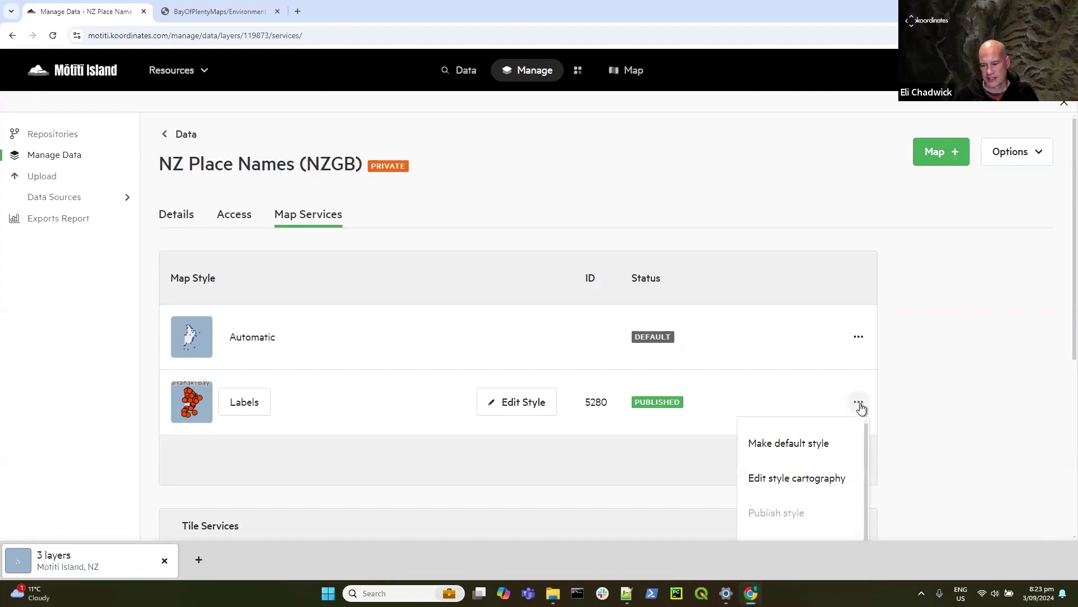
pyautogui.click(801, 444)
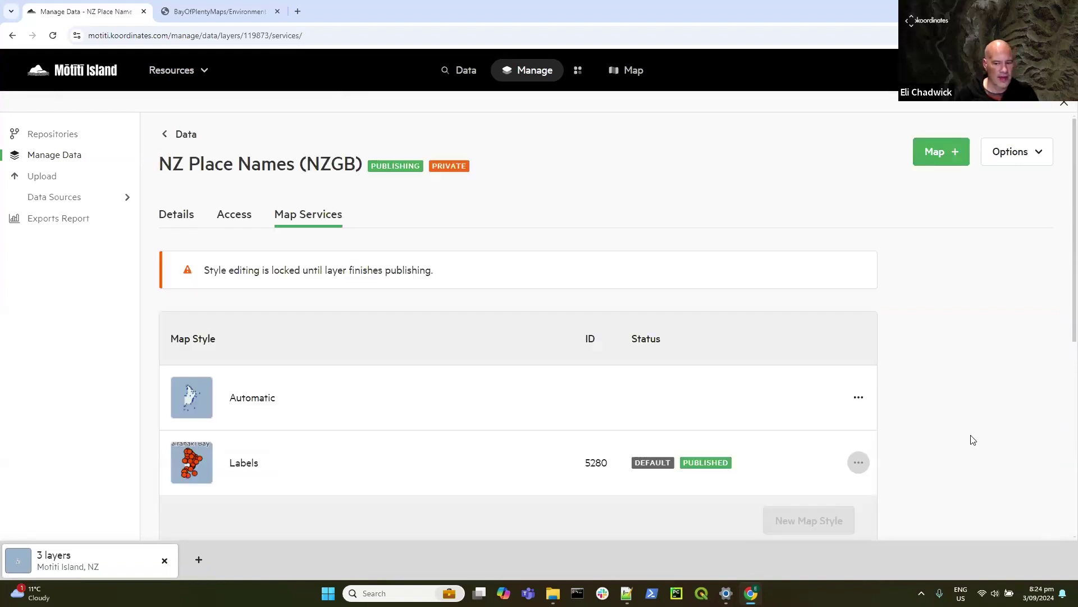
pyautogui.scroll(-5, 965, 435)
pyautogui.scroll(2, 964, 435)
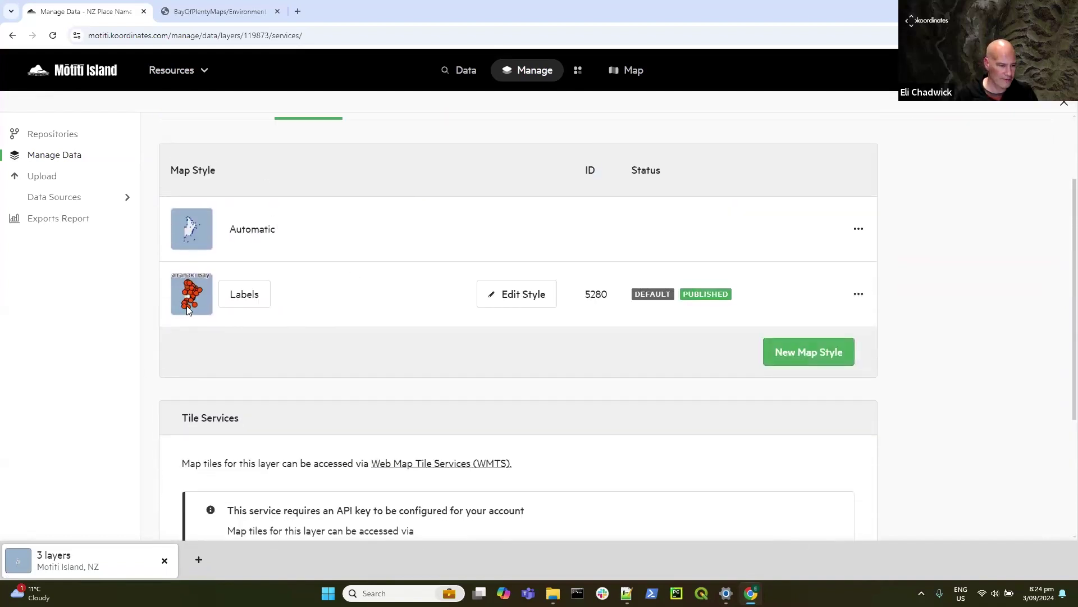
pyautogui.scroll(-4, 908, 443)
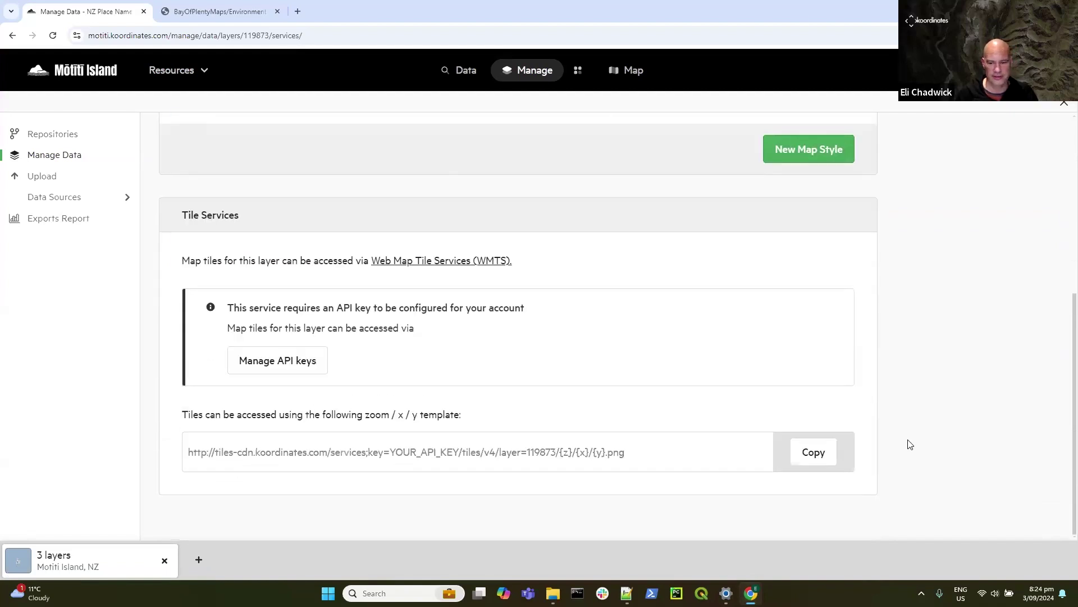
pyautogui.scroll(6, 910, 443)
# Step: Add the NZ Place Names (NZGB) layer to the Motiti Island map, and examine its labels at different scales
pyautogui.click(466, 71)
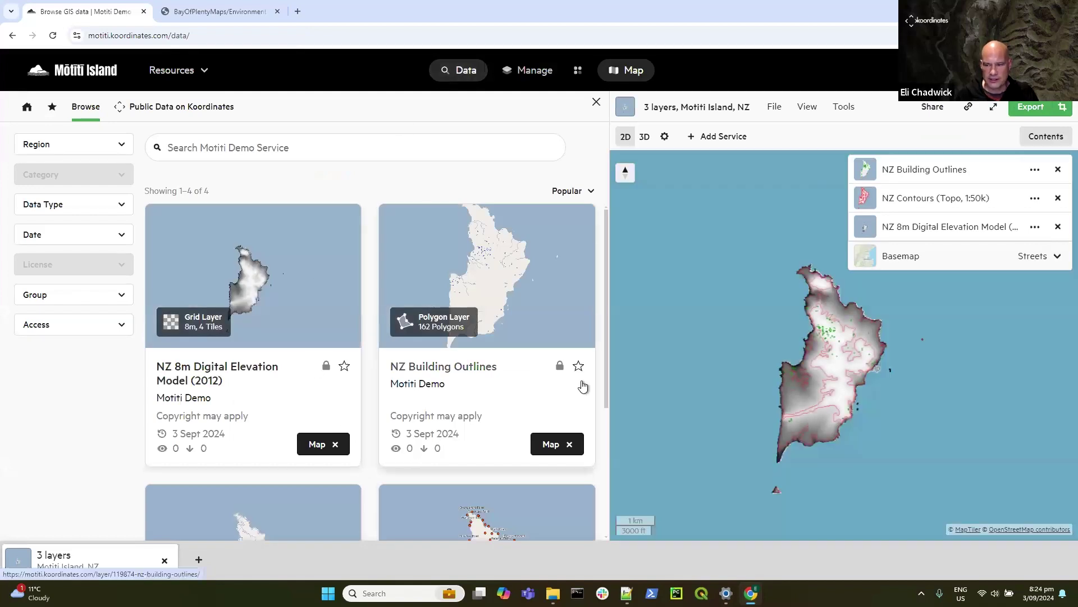
pyautogui.scroll(-4, 398, 367)
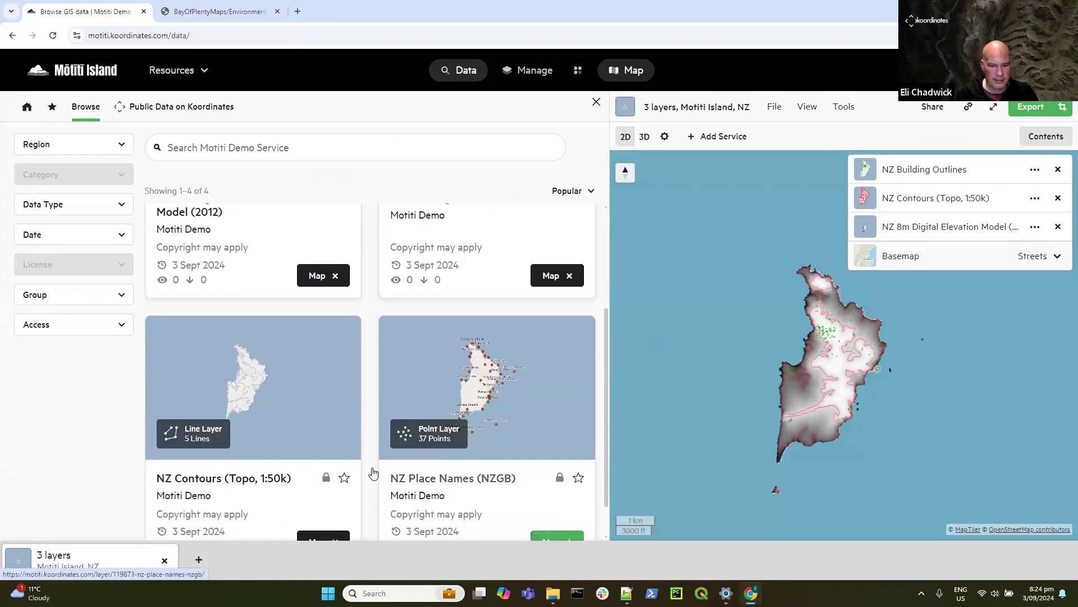
pyautogui.click(551, 497)
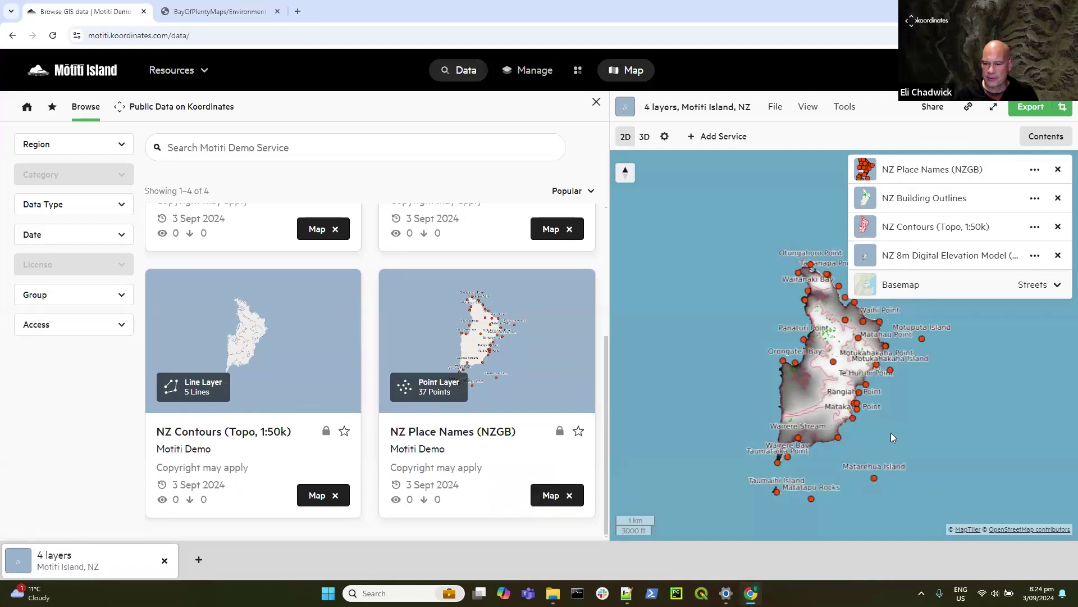
pyautogui.scroll(2, 898, 396)
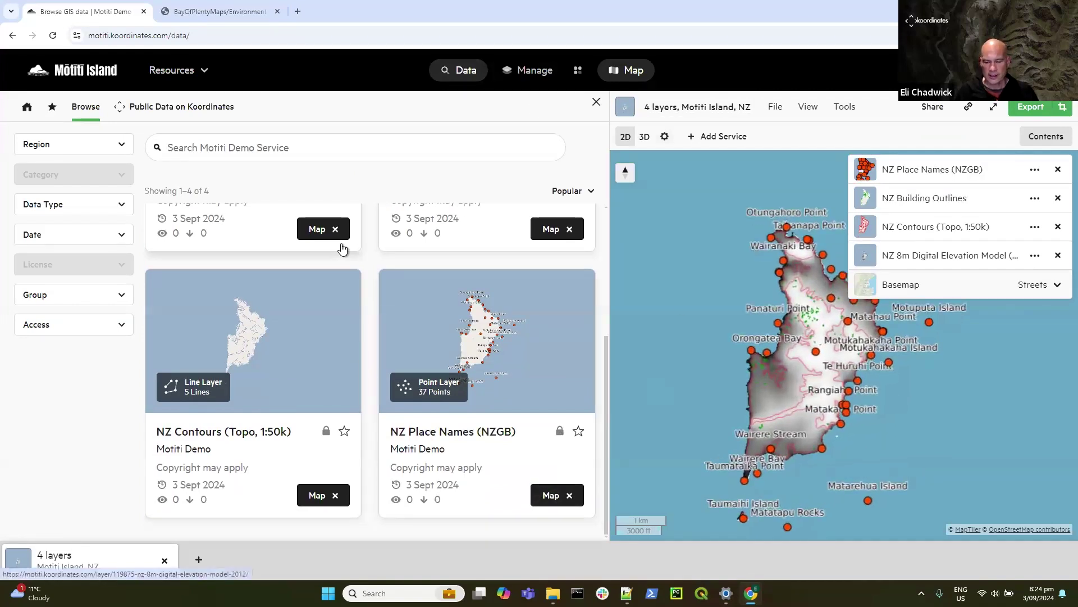
pyautogui.scroll(-4, 699, 366)
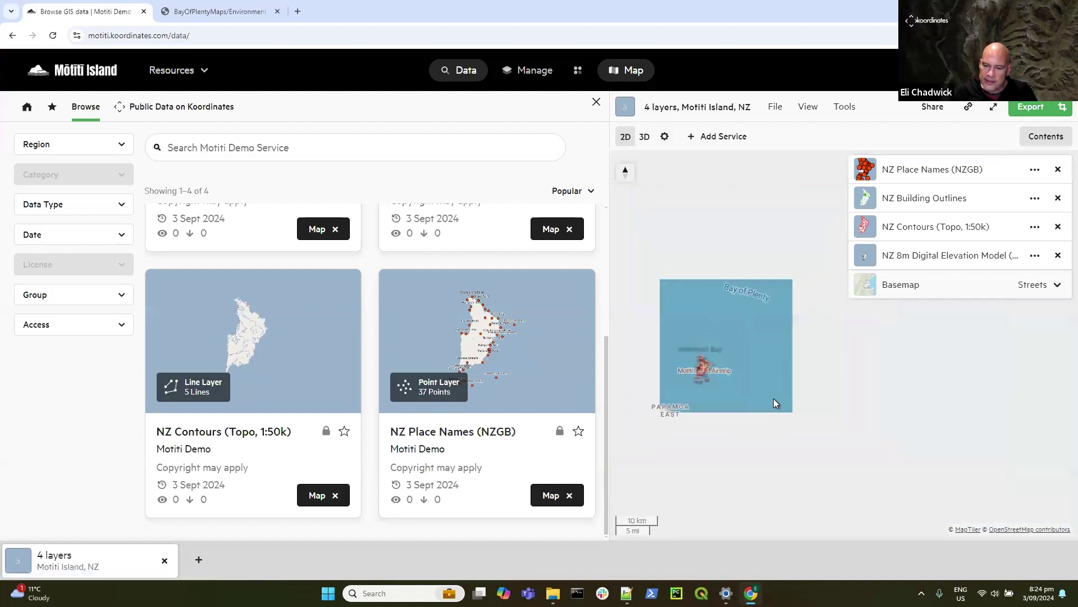
pyautogui.scroll(-3, 769, 382)
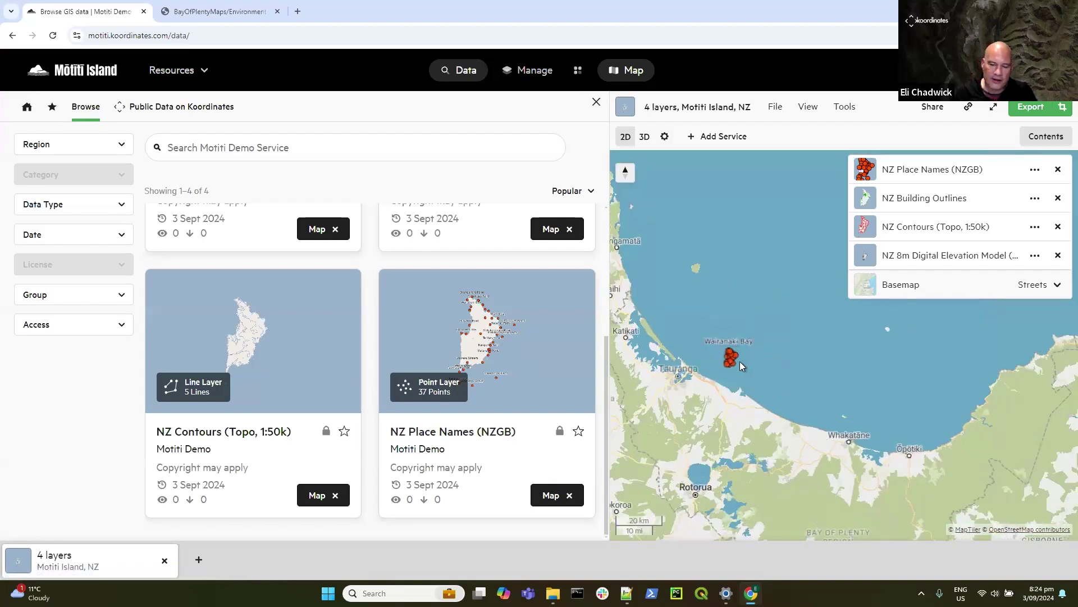
pyautogui.scroll(7, 713, 361)
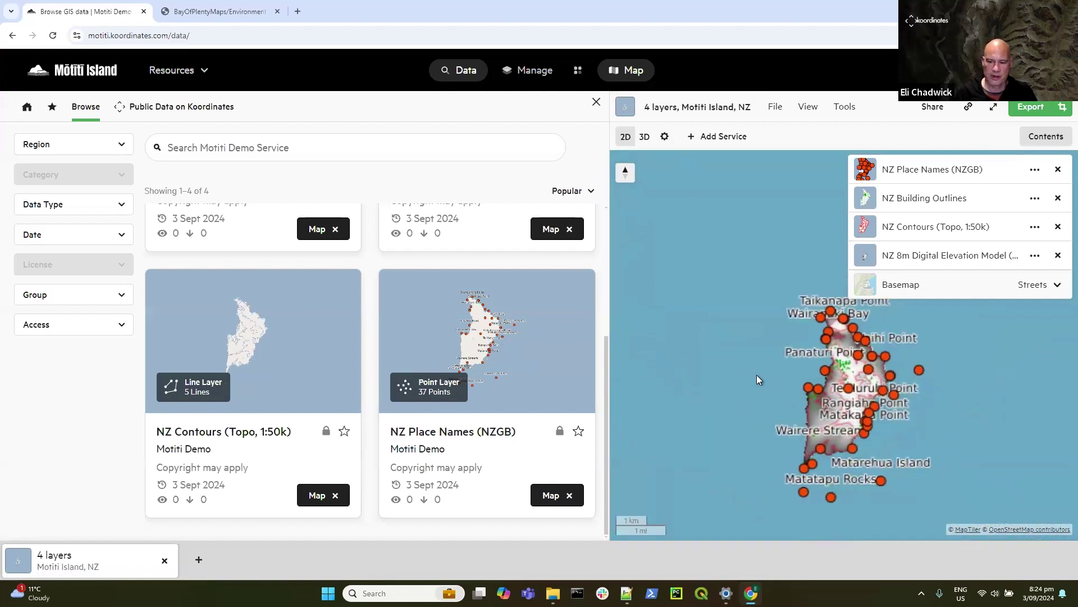
pyautogui.moveTo(757, 375); pyautogui.dragTo(713, 319)
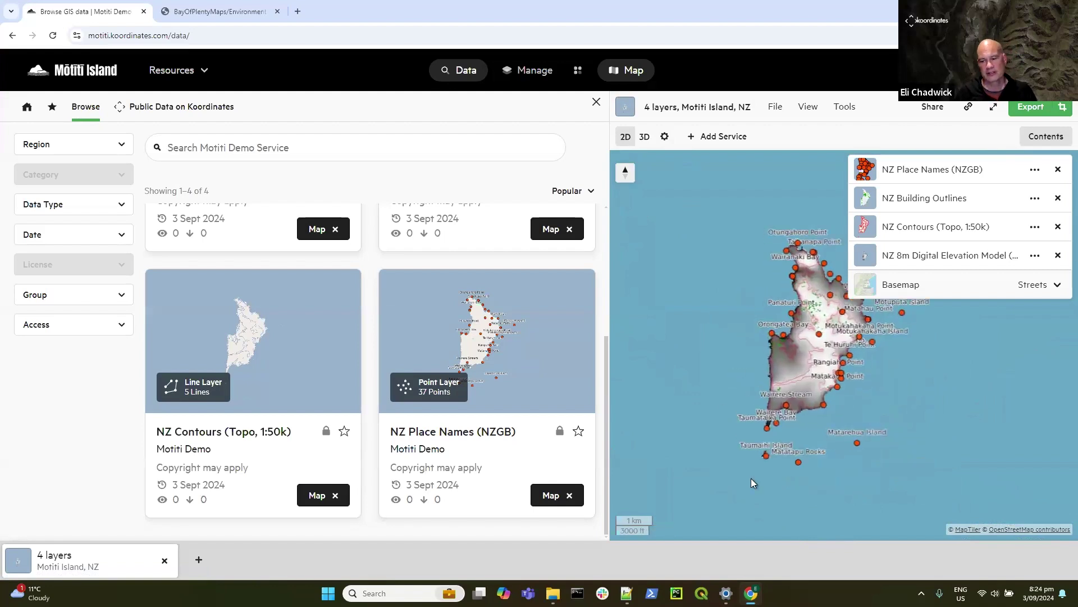
pyautogui.scroll(1, 743, 363)
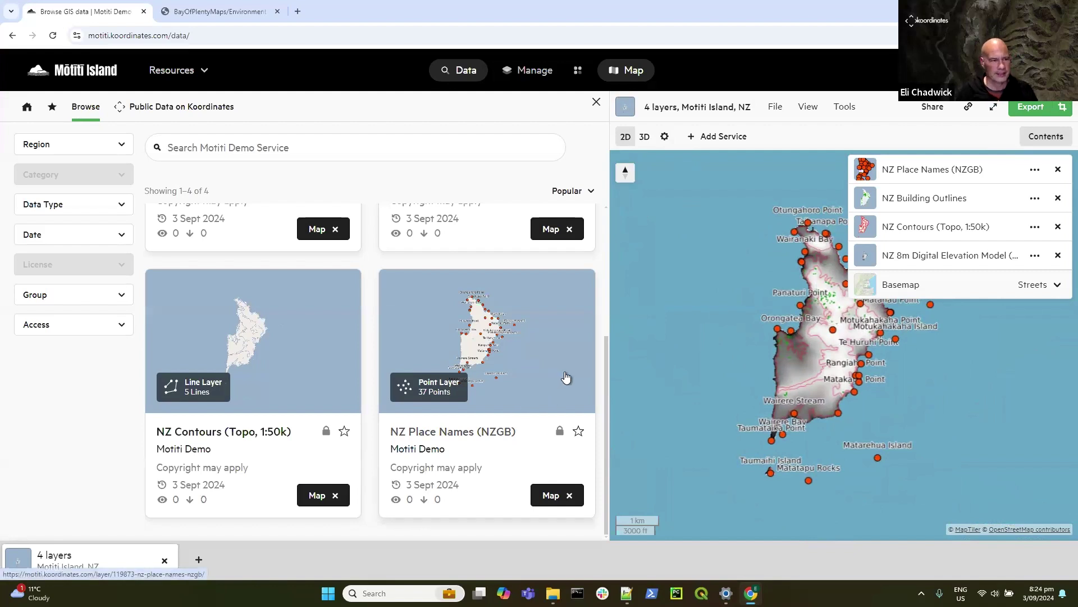
# Step: Open the BOP Maps source among the site's managed data sources
pyautogui.click(578, 70)
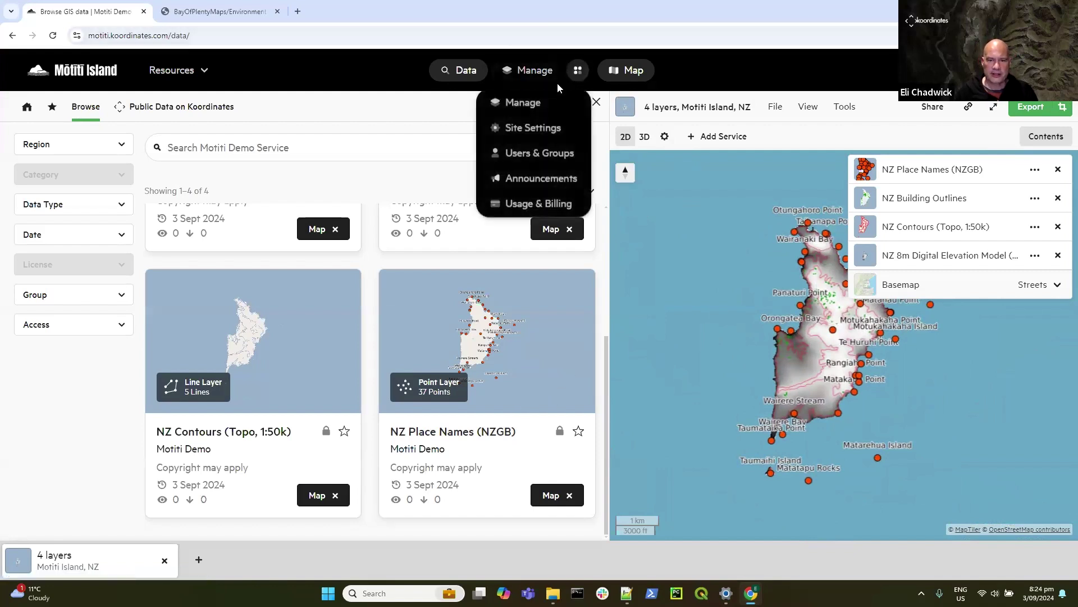
pyautogui.click(523, 103)
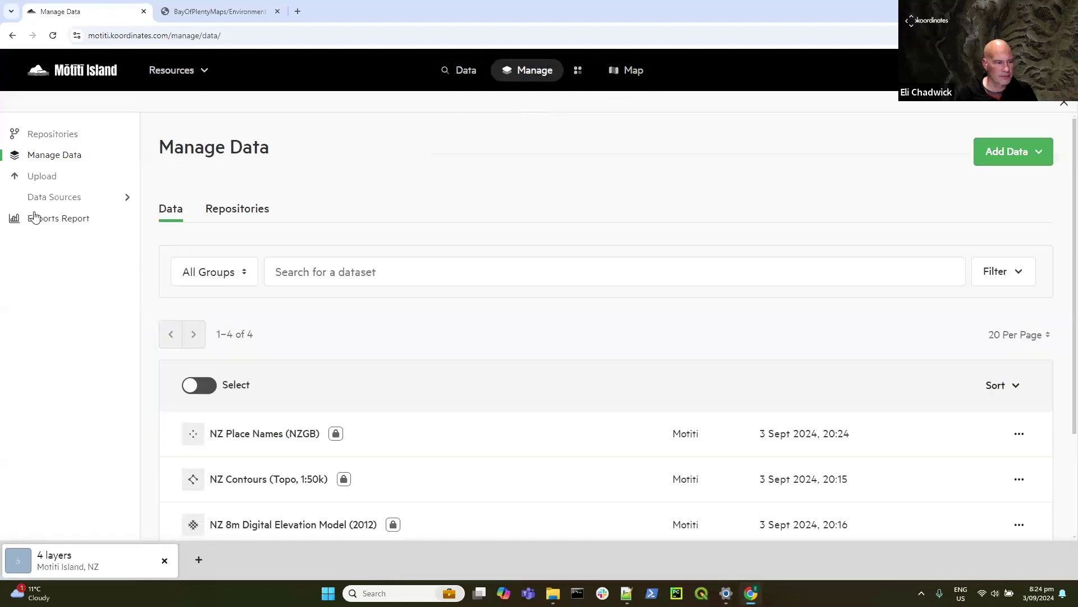
pyautogui.click(48, 200)
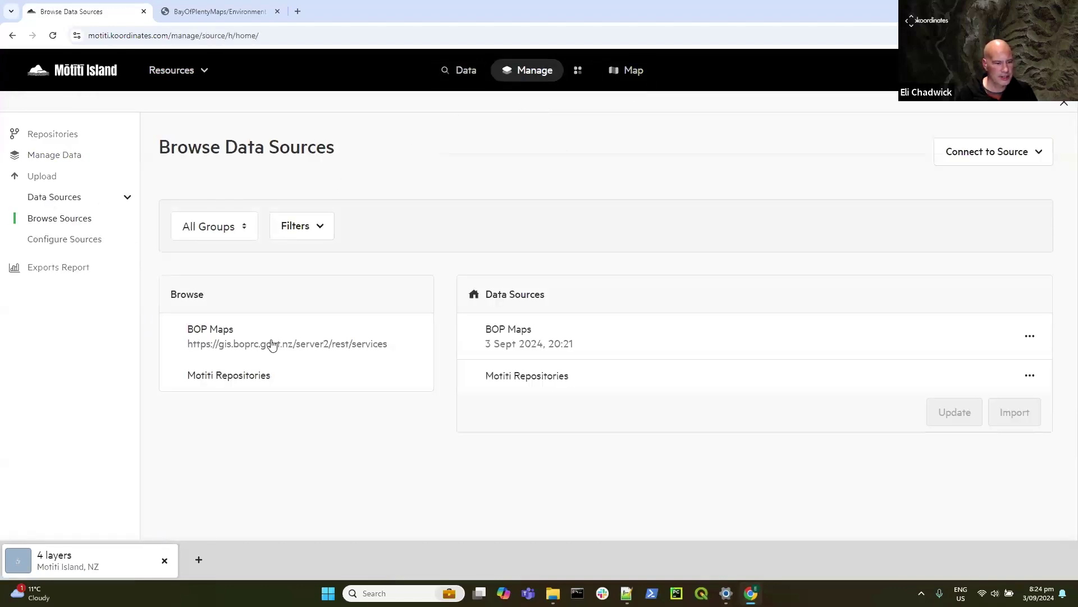
pyautogui.click(226, 339)
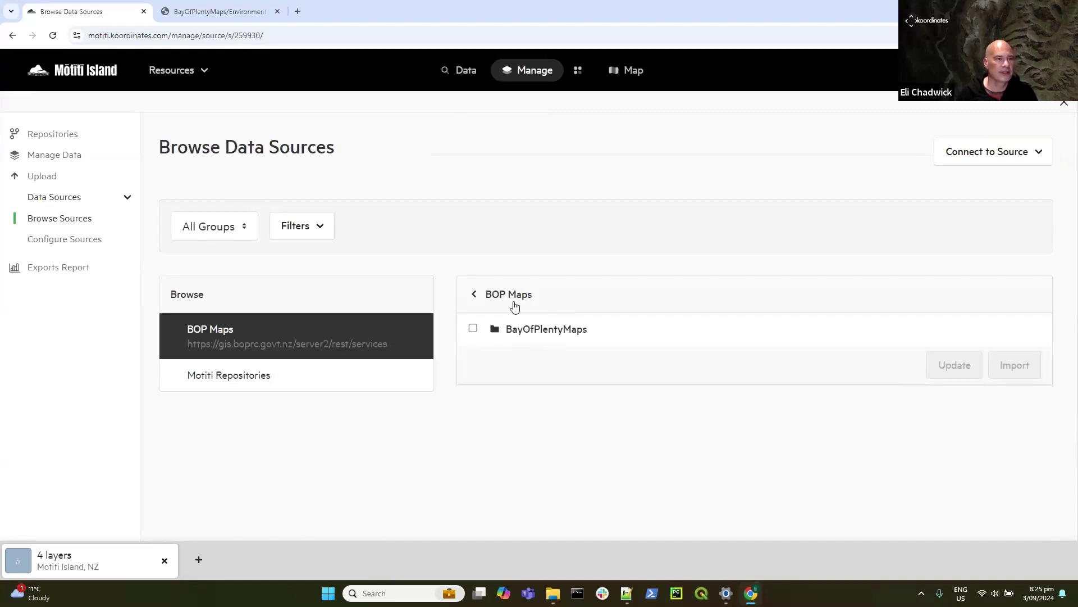
# Step: Switch to the ArcGIS REST directory page and examine the layers of the BayOfPlentyMaps Environment map service
pyautogui.click(216, 12)
pyautogui.scroll(-5, 291, 297)
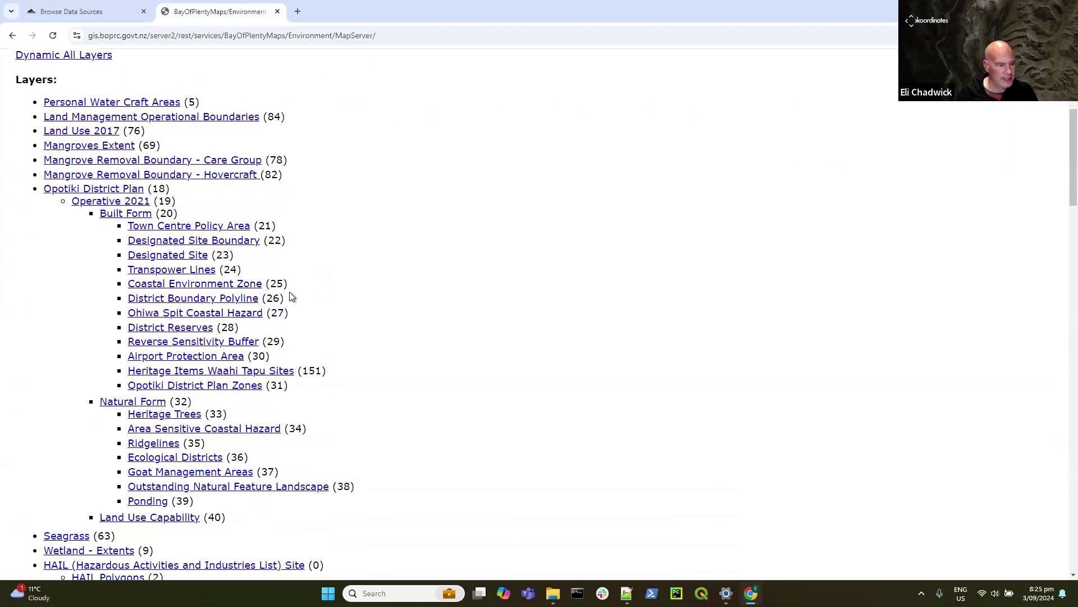
pyautogui.scroll(-4, 292, 296)
pyautogui.scroll(-2, 288, 291)
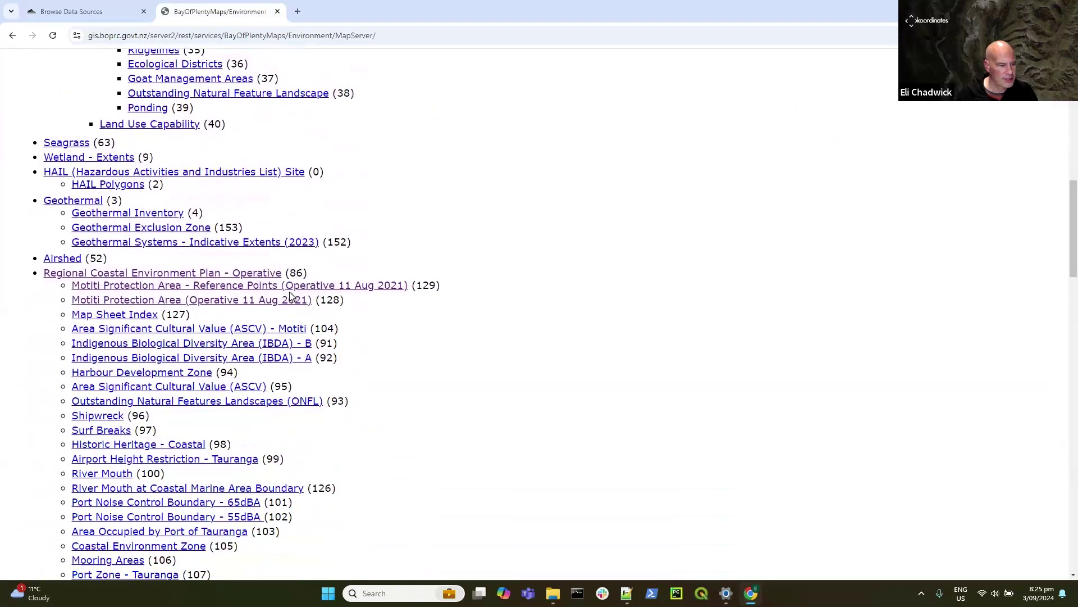
pyautogui.scroll(-1, 203, 272)
pyautogui.scroll(-3, 201, 273)
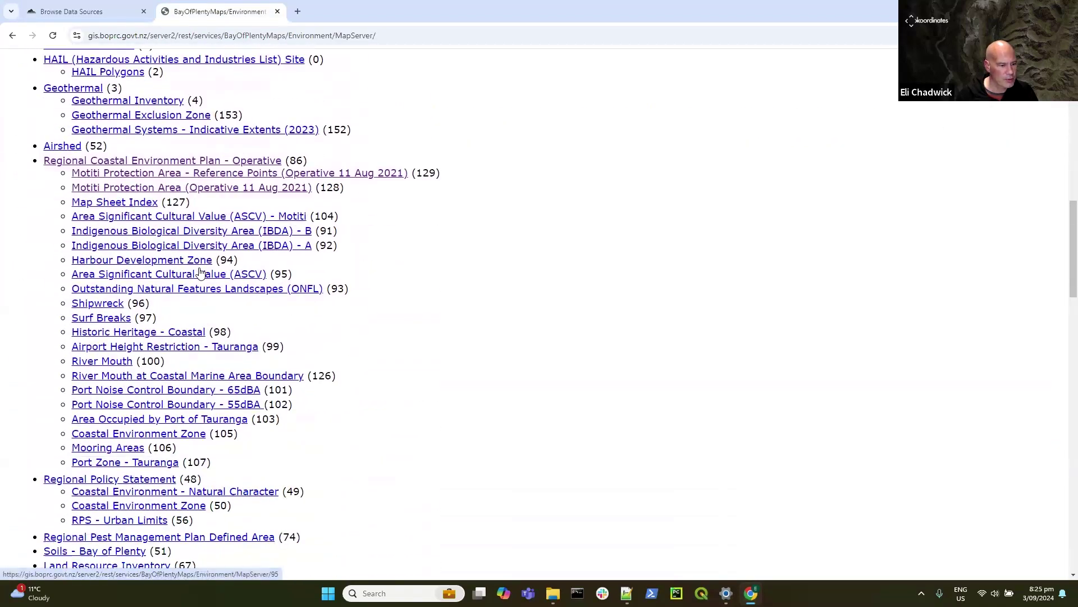
pyautogui.scroll(4, 240, 115)
# Step: Return to Koordinates, open the Environment folder under BayOfPlentyMaps in the BOP Maps source, and look through its datasets
pyautogui.click(72, 11)
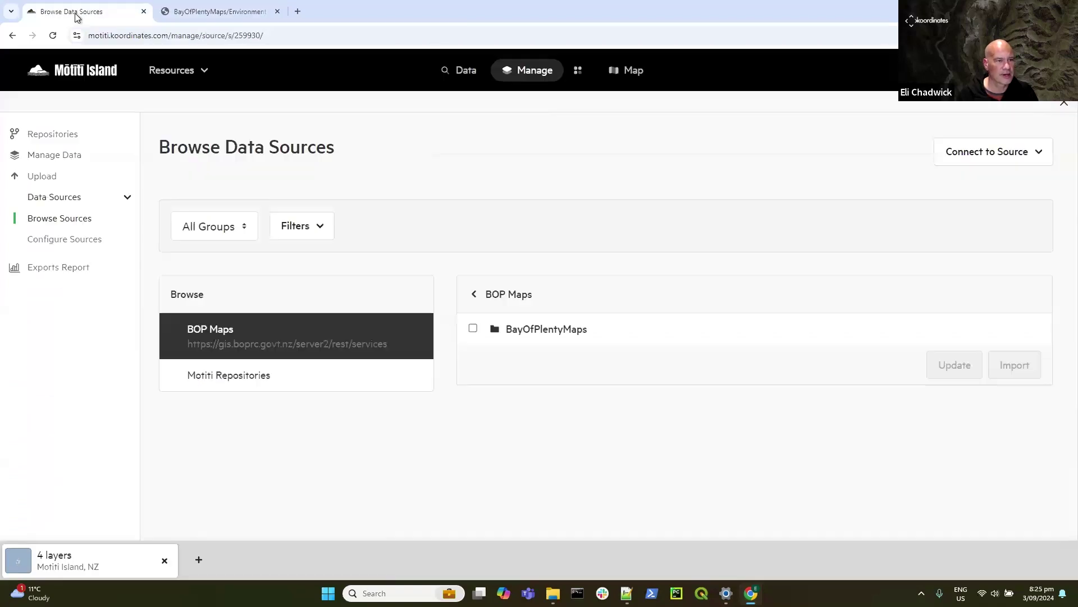
pyautogui.click(564, 332)
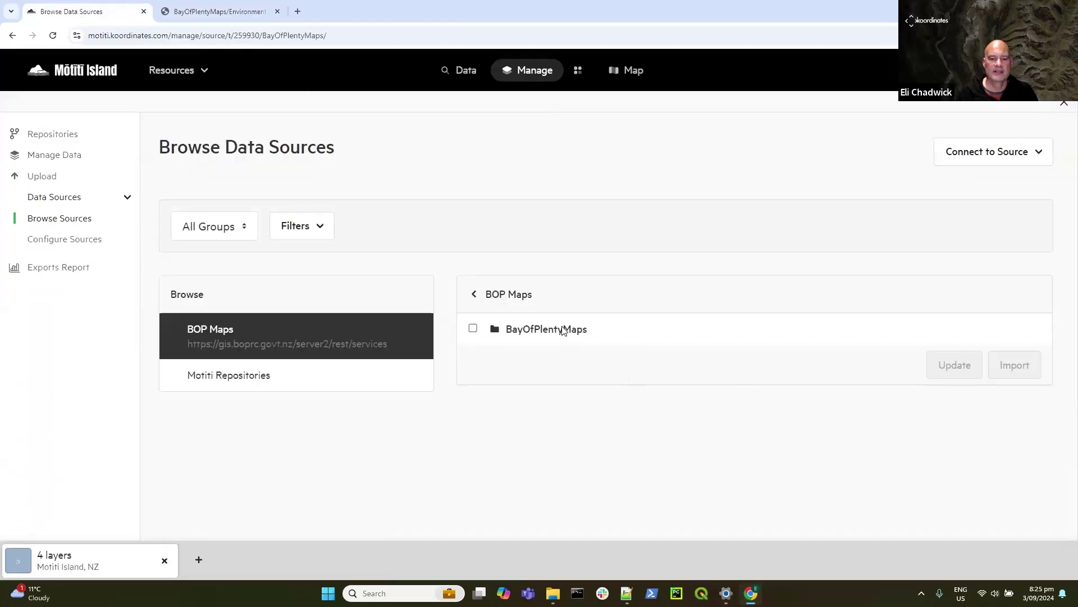
pyautogui.click(541, 332)
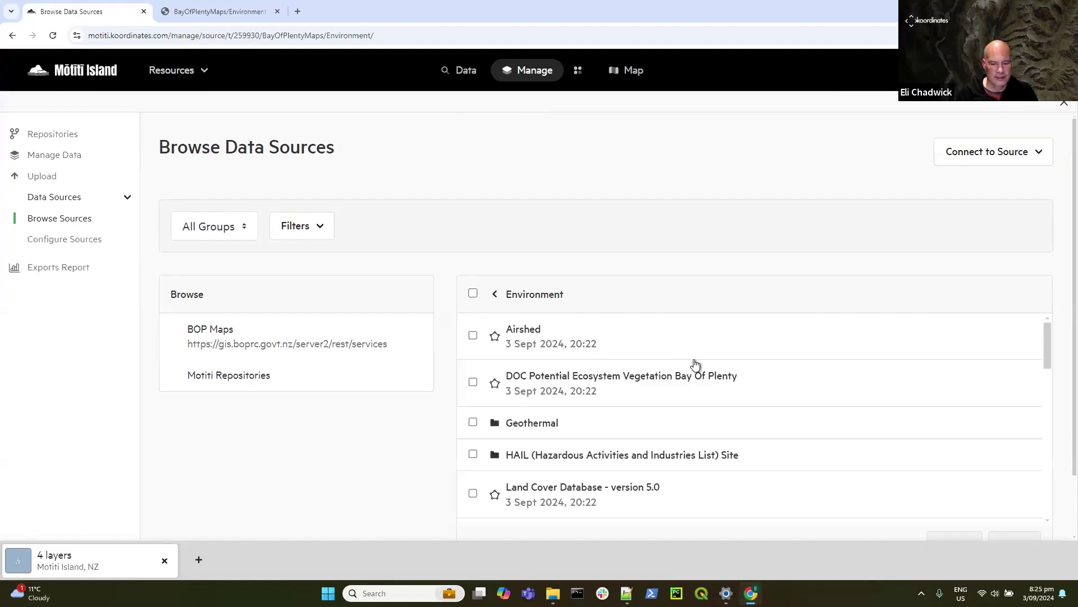
pyautogui.scroll(-6, 695, 365)
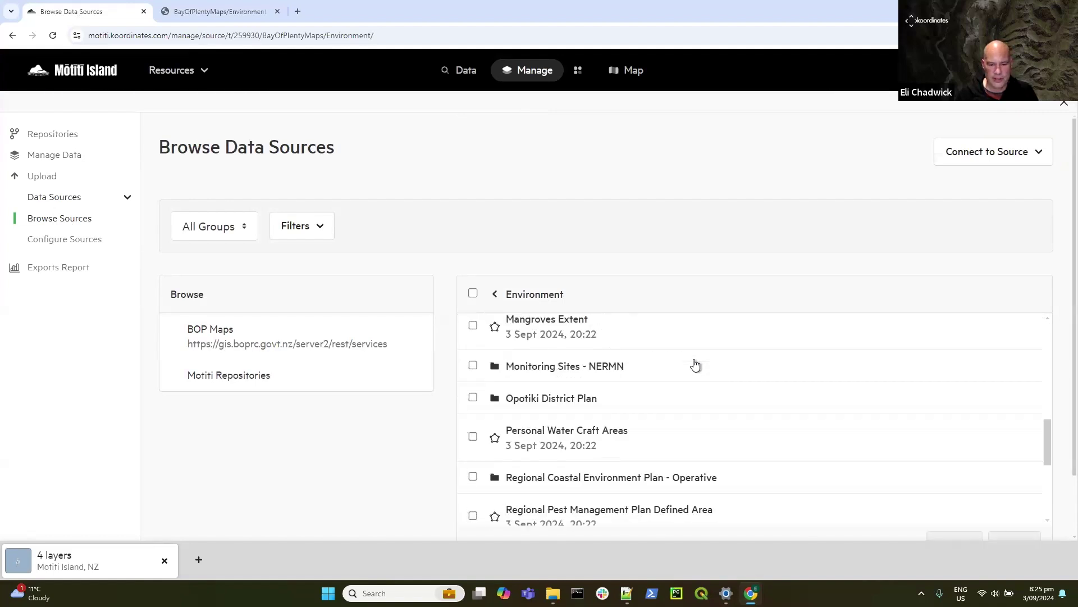
pyautogui.scroll(-8, 695, 365)
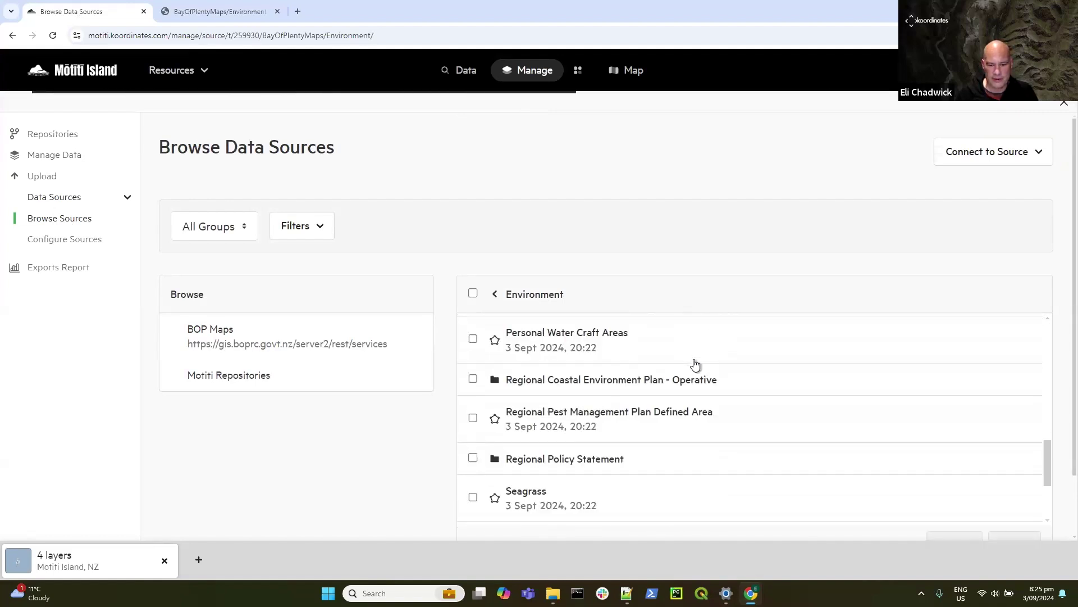
pyautogui.scroll(4, 695, 365)
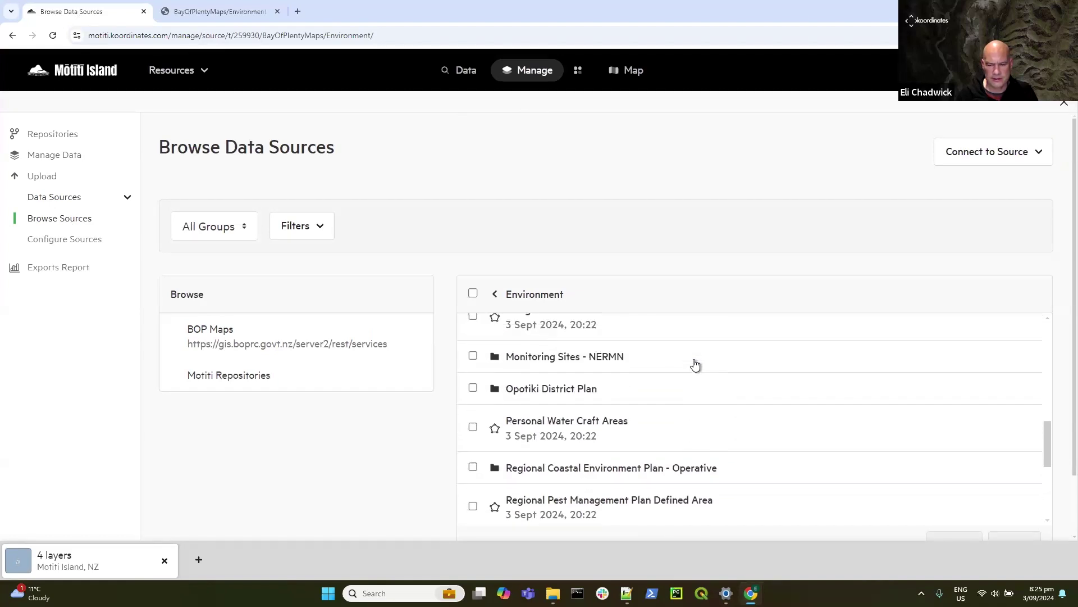
pyautogui.scroll(8, 696, 365)
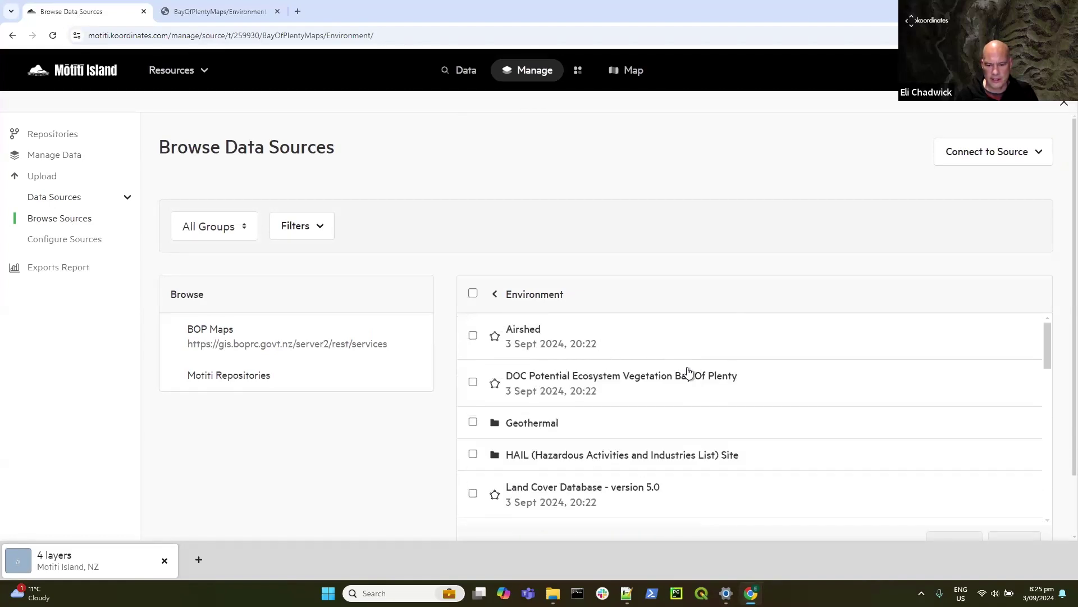
# Step: Search the Environment service's ArcGIS REST page for "motiti"
pyautogui.click(220, 11)
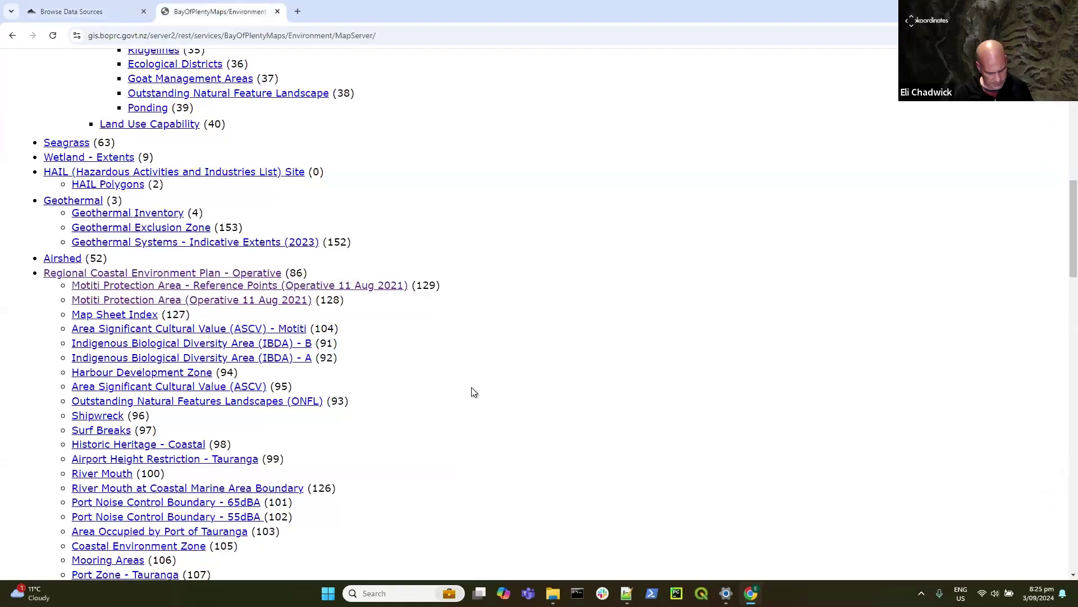
pyautogui.hotkey('ctrl', 'f')
pyautogui.write('m')
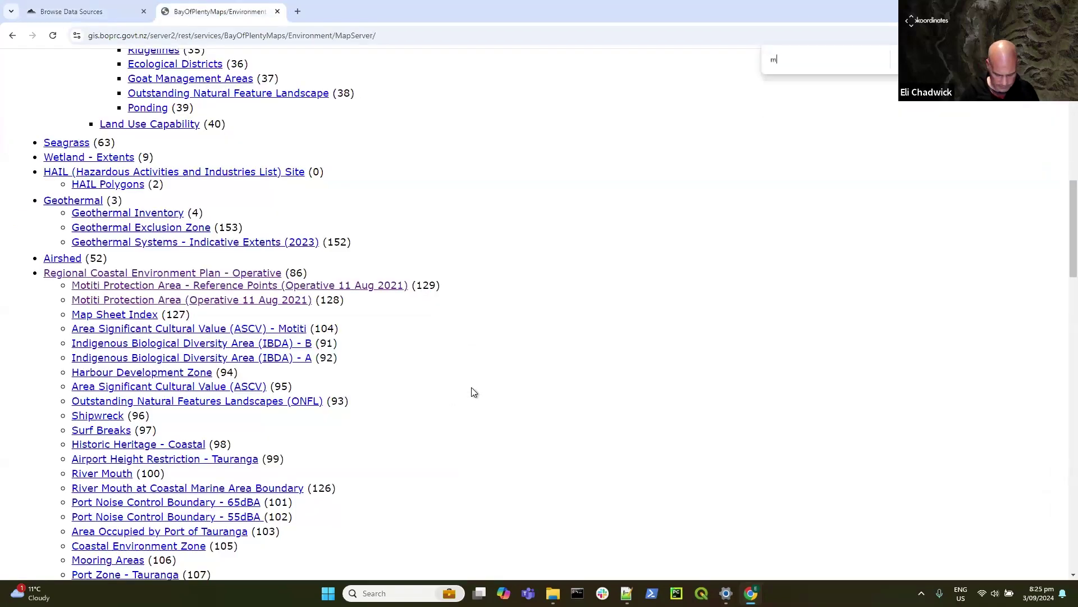
pyautogui.write('otiti')
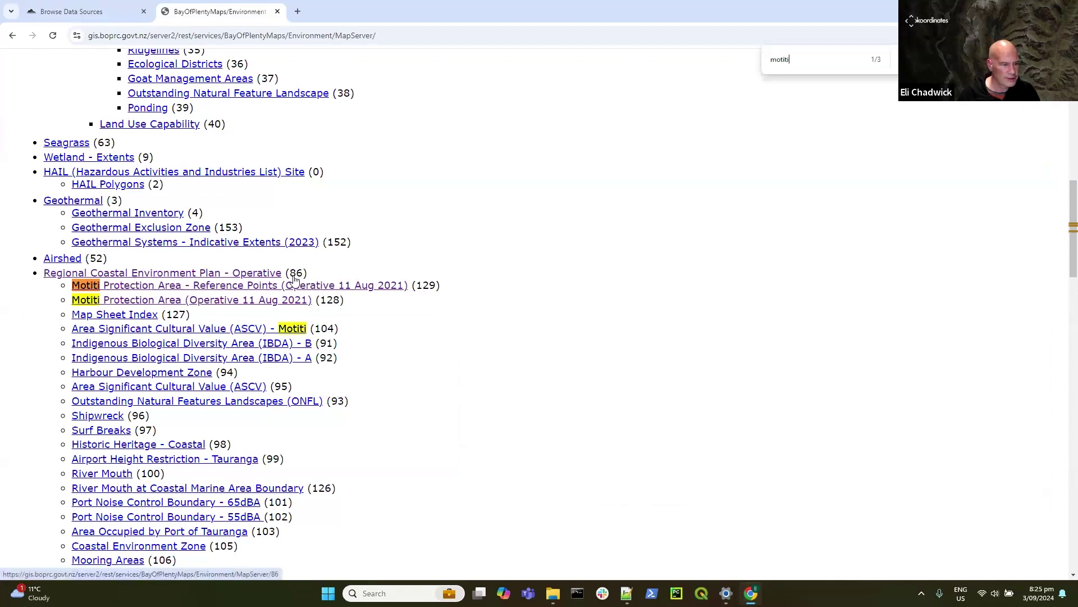
# Step: Back in the Koordinates data source, open the Regional Coastal Environment Plan - Operative folder inside Environment
pyautogui.click(77, 12)
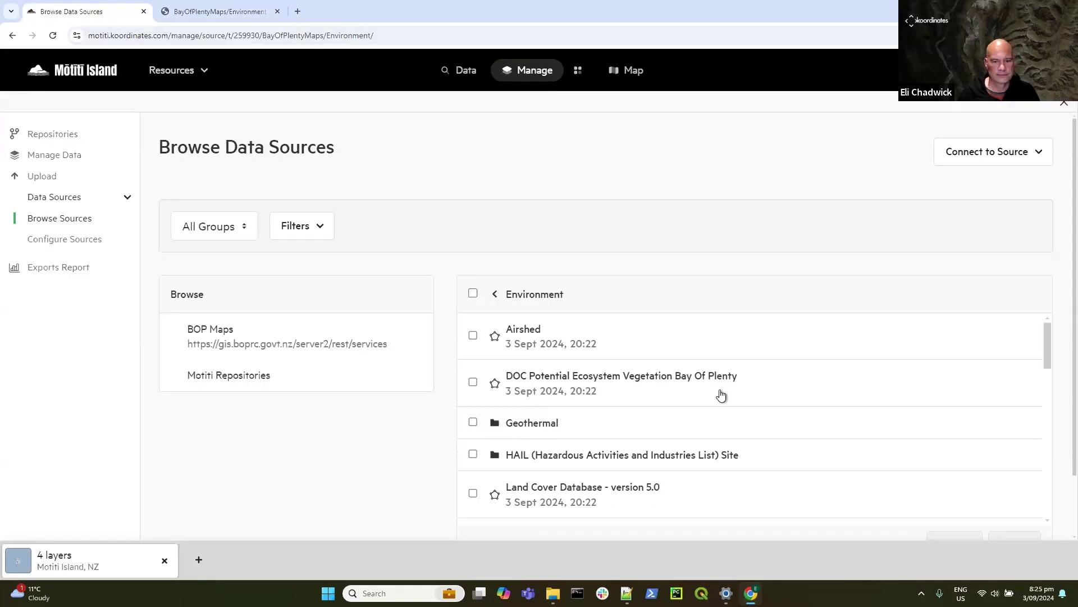
pyautogui.scroll(-5, 749, 393)
pyautogui.scroll(-6, 749, 393)
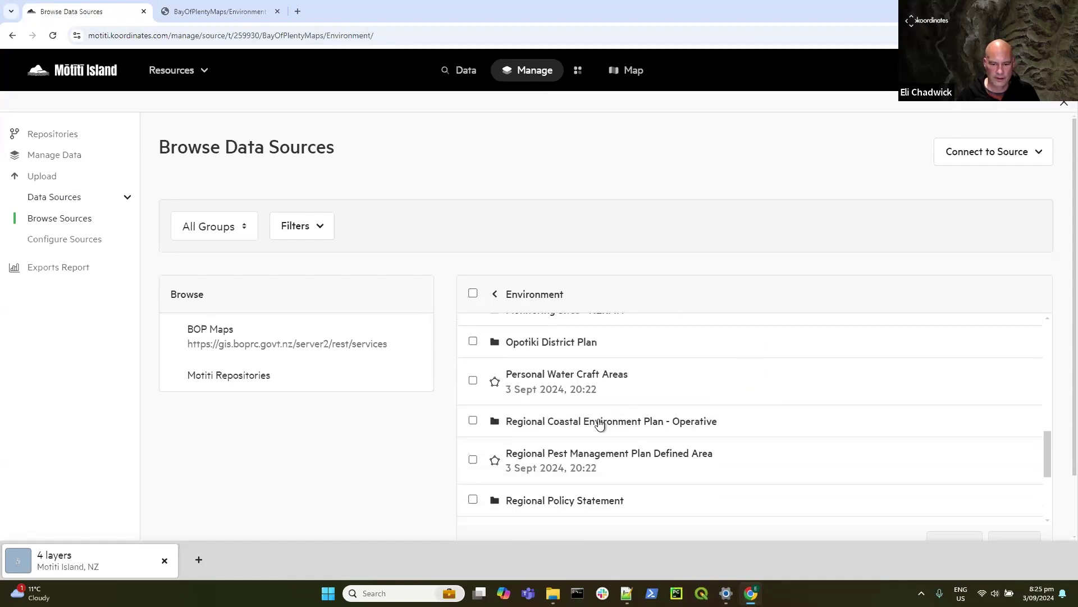
pyautogui.click(599, 423)
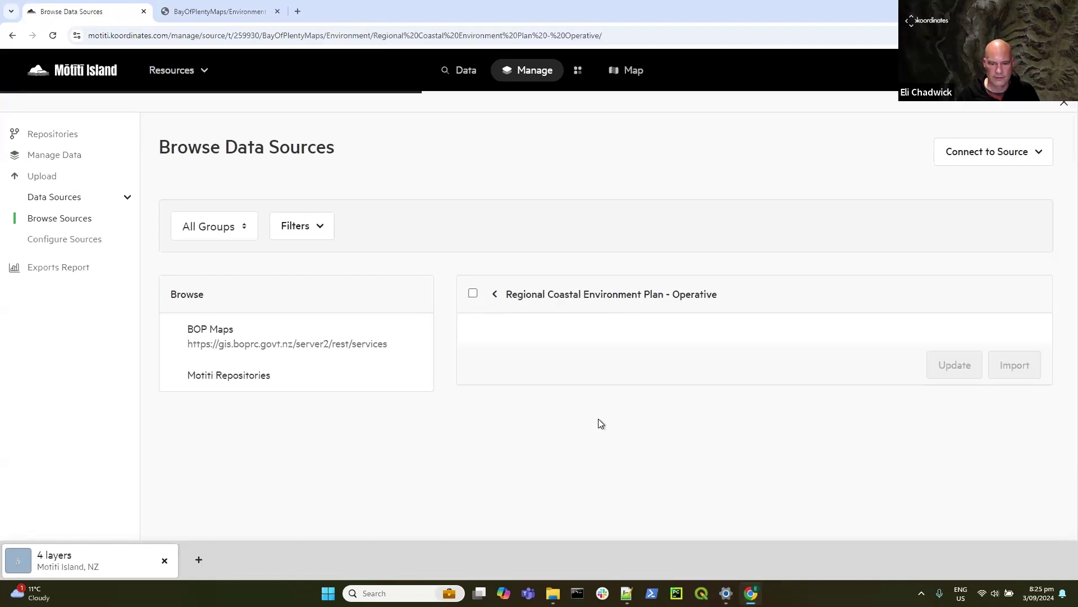
# Step: Select the Motiti Protection Area (Operative 11 Aug 2021) dataset and open its import form
pyautogui.scroll(-2, 781, 422)
pyautogui.scroll(-10, 781, 421)
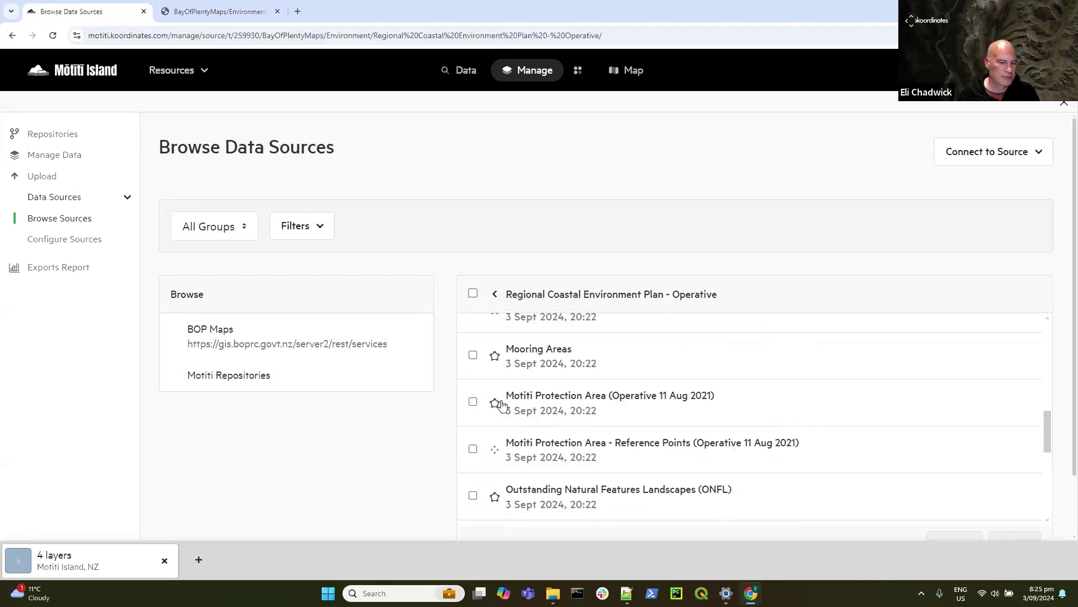
pyautogui.click(473, 402)
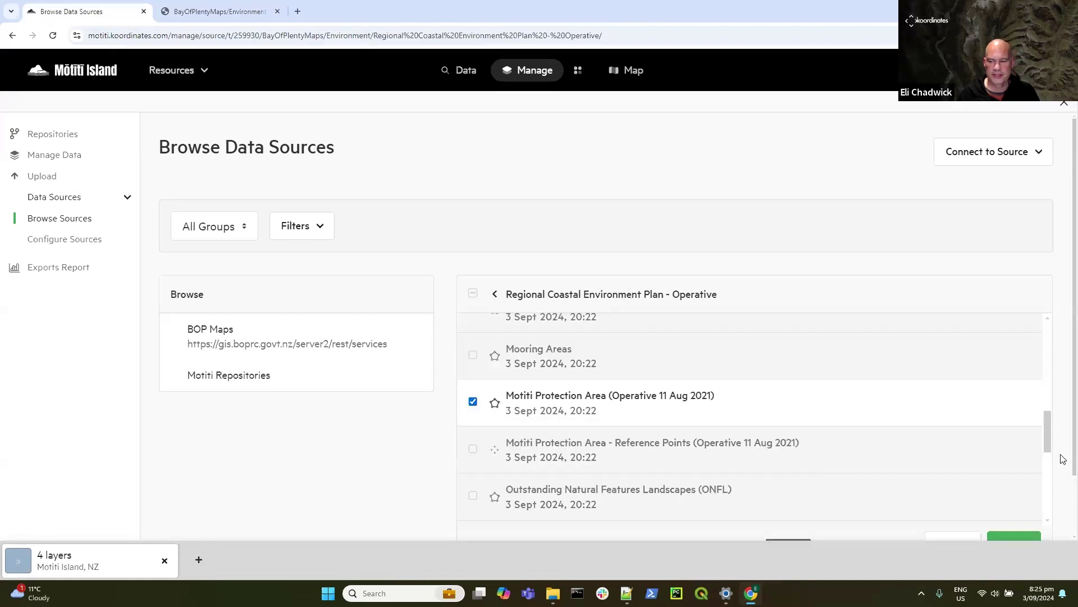
pyautogui.moveTo(1049, 455); pyautogui.dragTo(1045, 467)
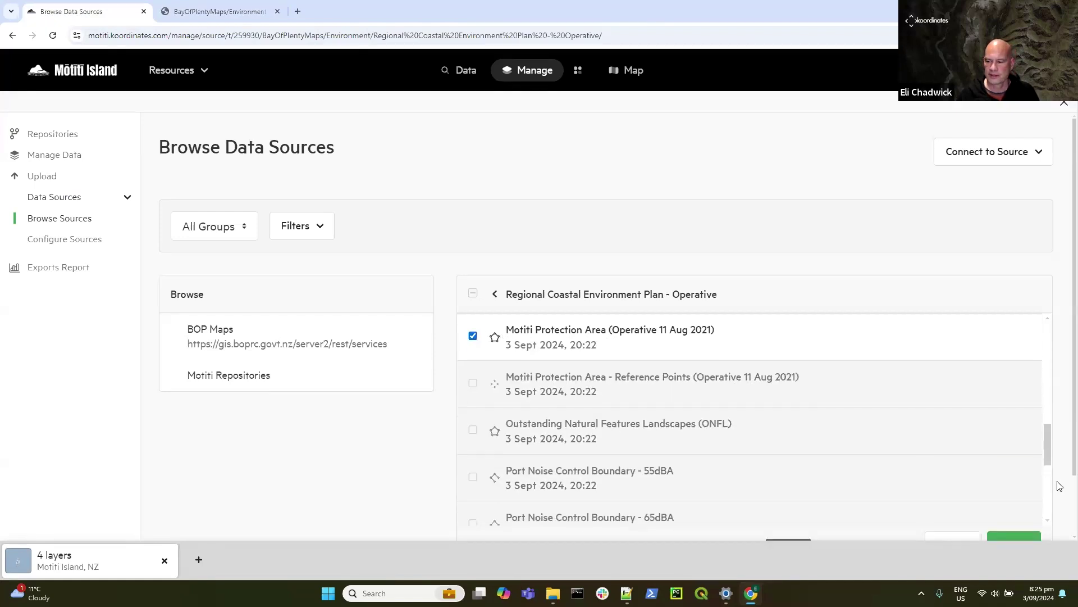
pyautogui.scroll(-1, 1060, 485)
pyautogui.click(1011, 492)
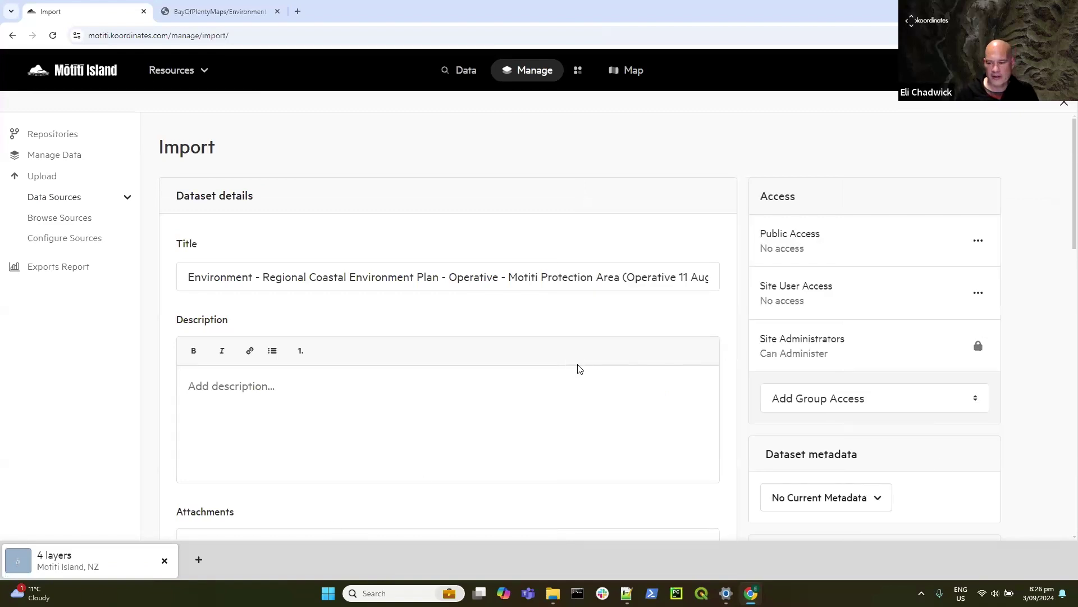
# Step: Review the dataset details, data source and attribute columns of the Motiti Protection Area layer, and import it with the default settings
pyautogui.scroll(-6, 587, 364)
pyautogui.scroll(6, 585, 363)
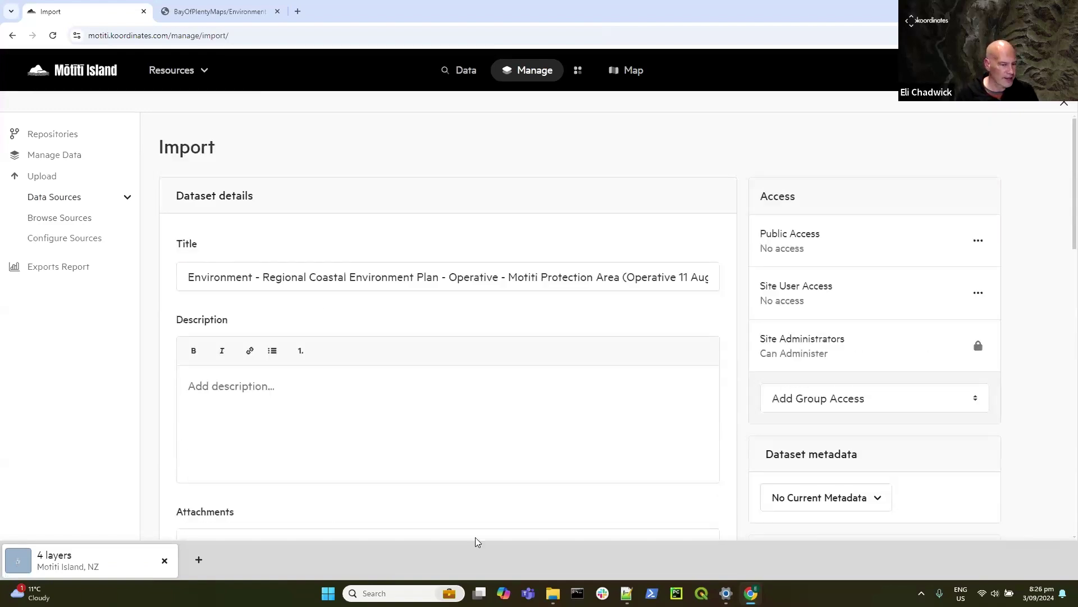
pyautogui.scroll(-15, 522, 498)
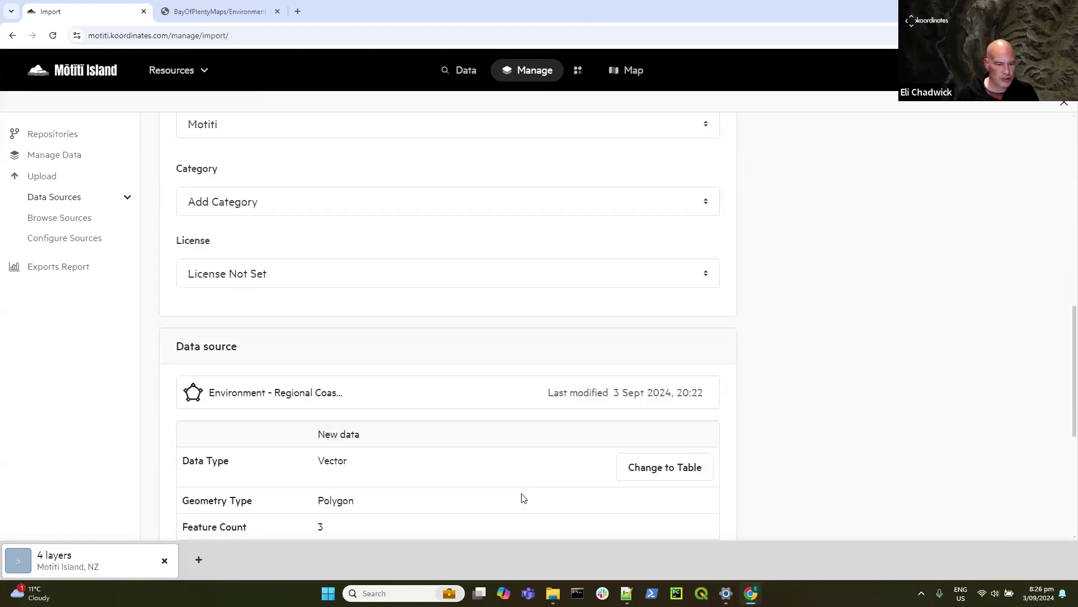
pyautogui.click(662, 479)
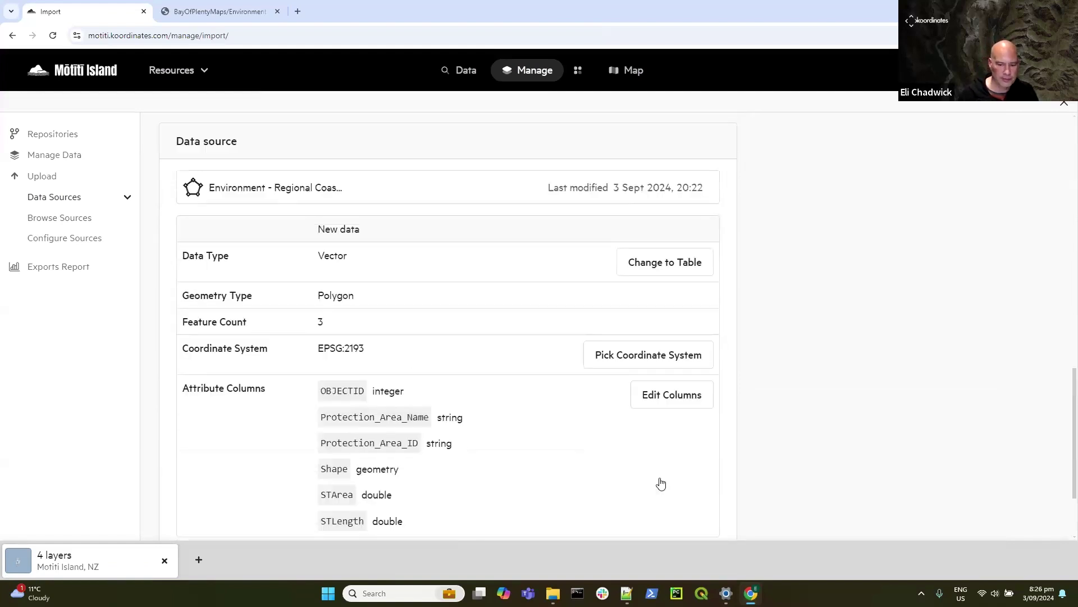
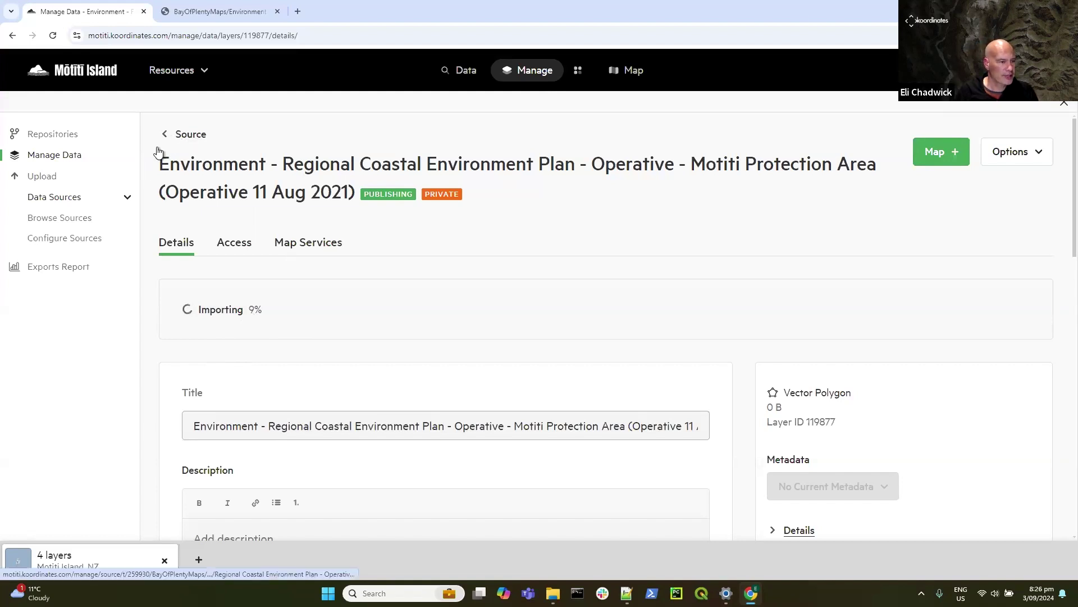
# Step: Check the Motiti Protection Area layer's import status in the list of managed data
pyautogui.click(56, 157)
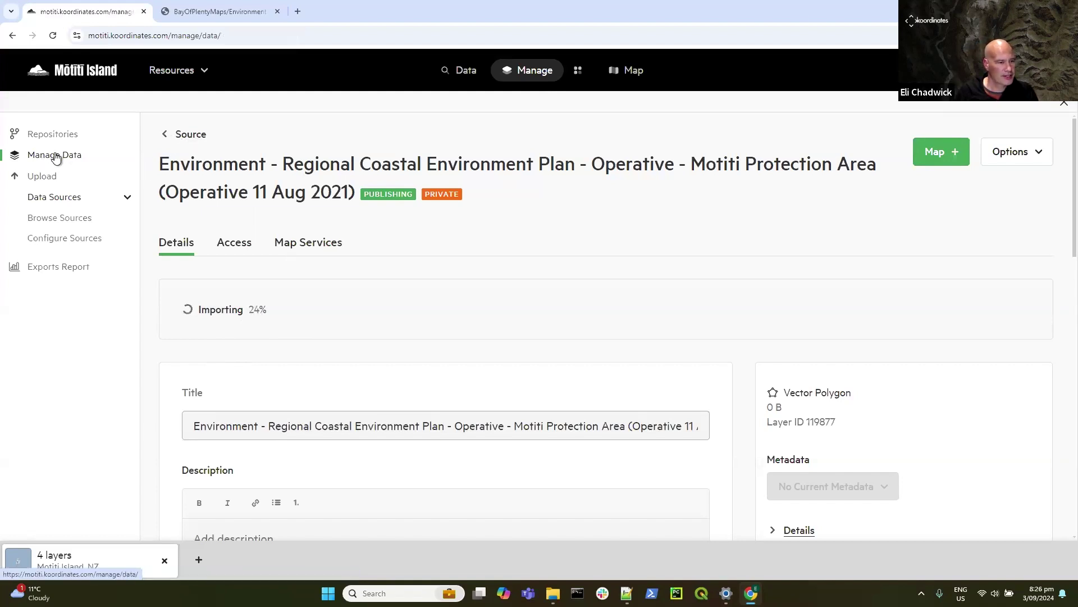
pyautogui.scroll(-3, 632, 290)
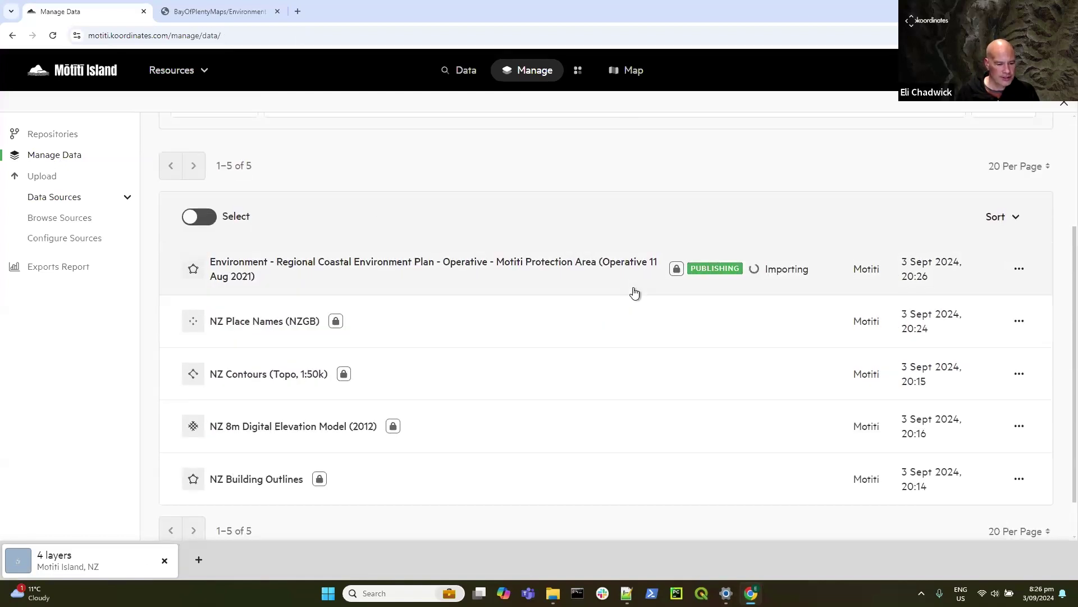
pyautogui.scroll(-1, 635, 292)
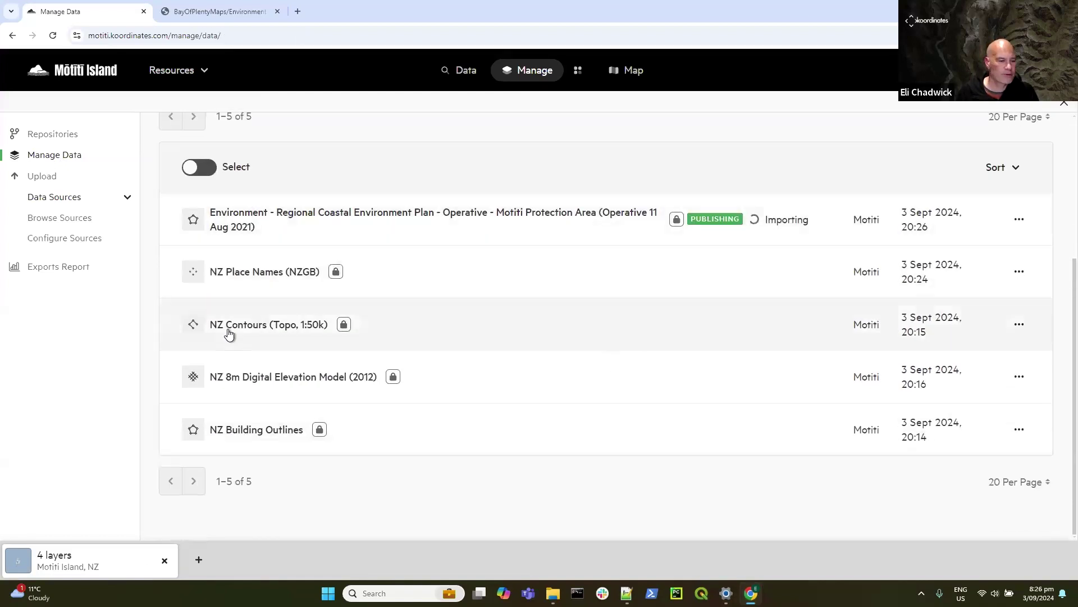
# Step: Open the access settings of the NZ Contours (Topo, 1:50k) layer and review its public access options
pyautogui.click(291, 329)
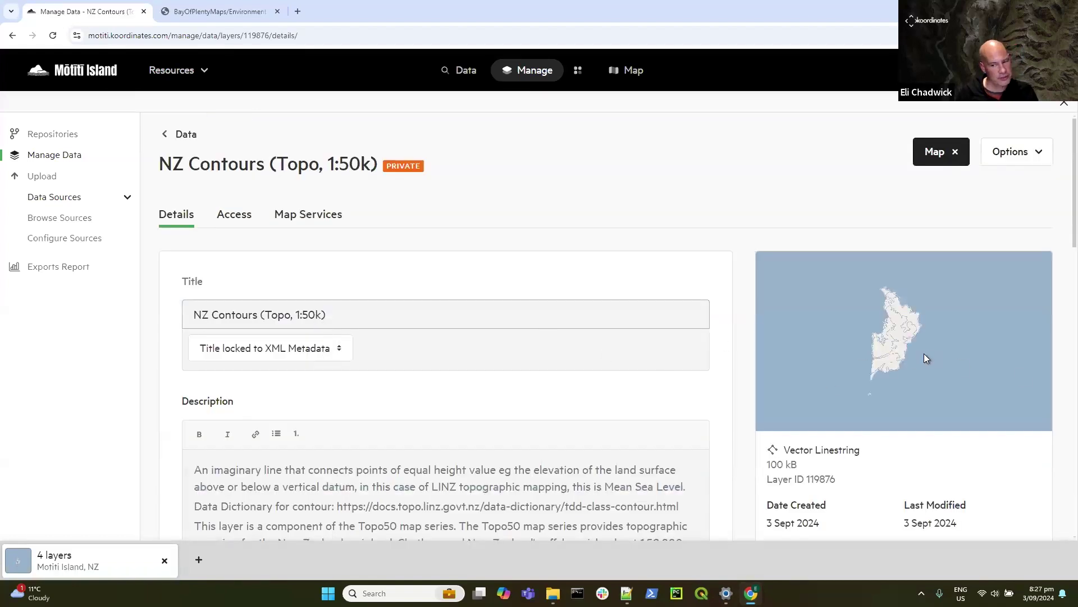
pyautogui.click(237, 218)
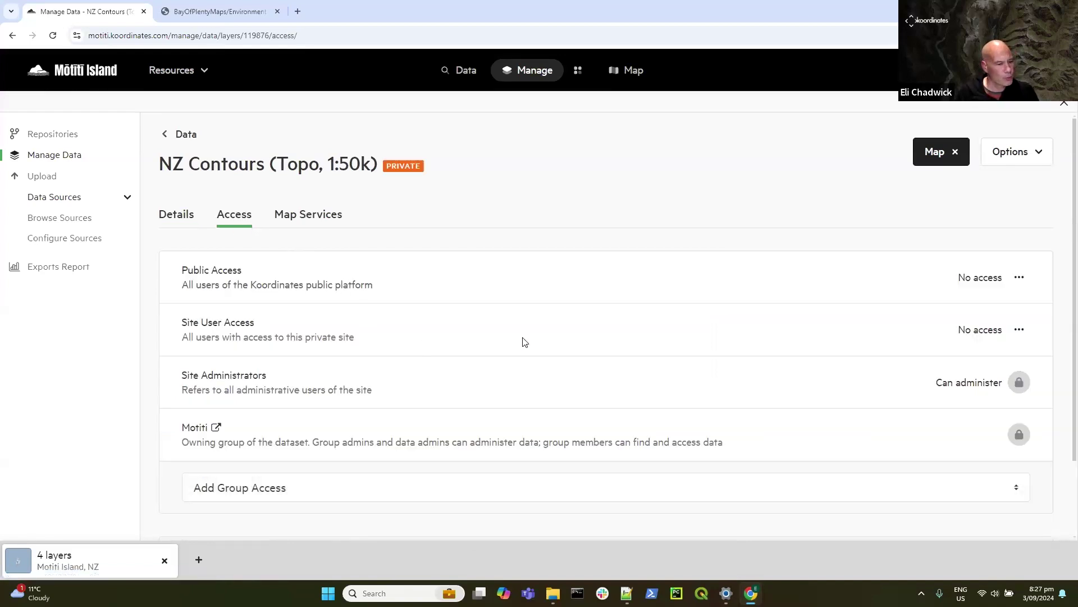
pyautogui.click(1019, 279)
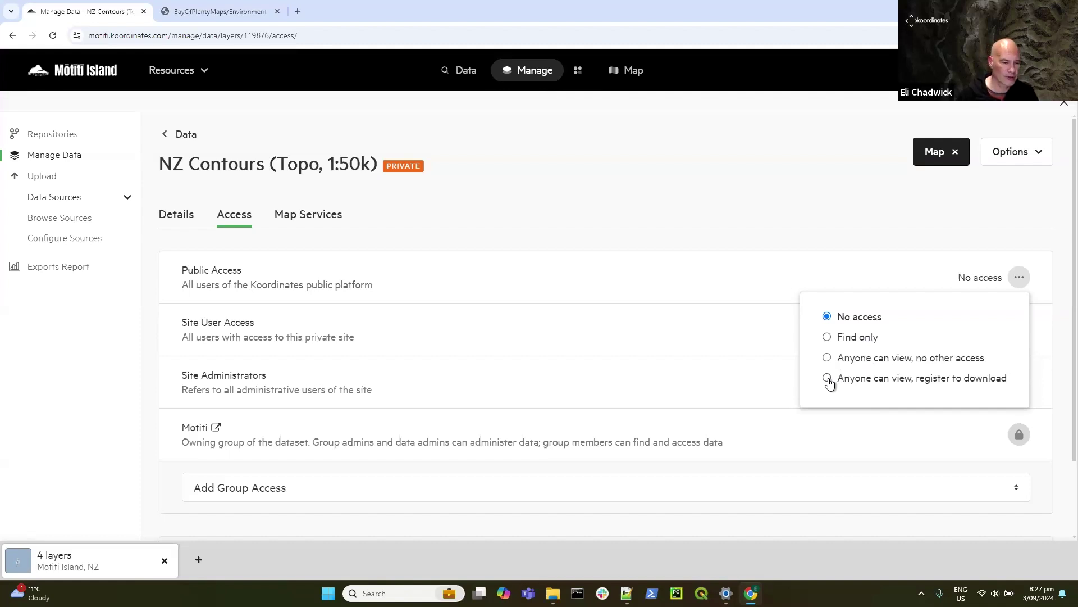
pyautogui.click(614, 284)
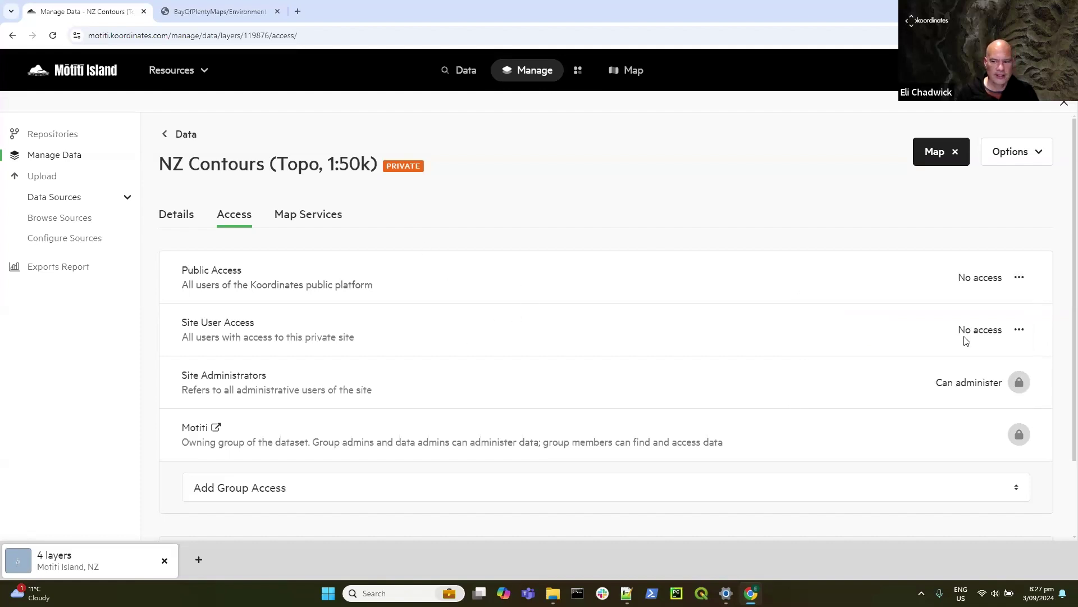
# Step: Review the site user access options of the NZ Contours layer, and grant the Fisherman group "Can download" access
pyautogui.click(1020, 331)
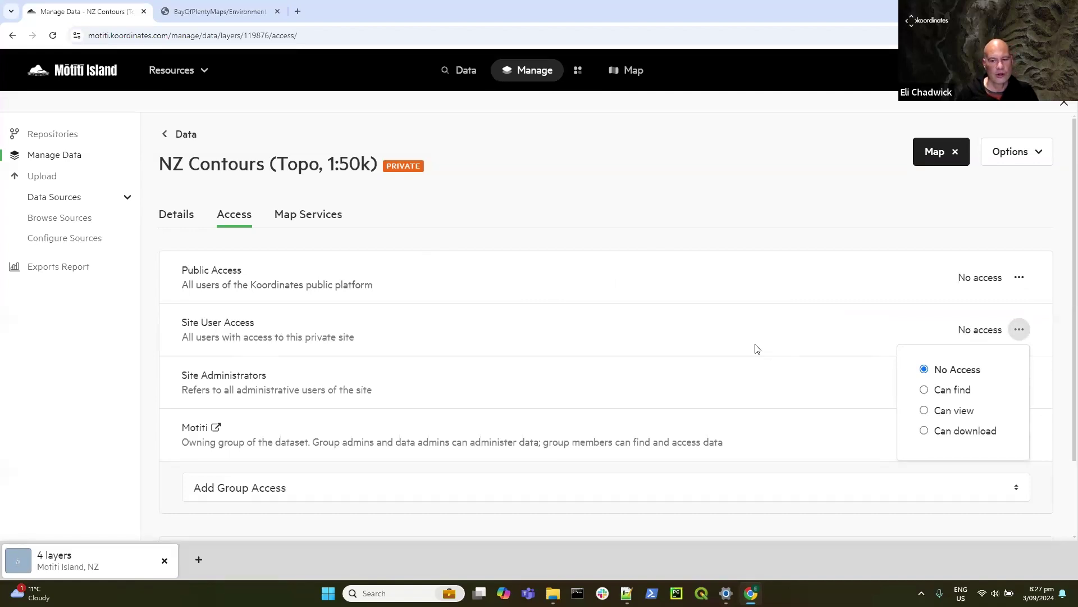
pyautogui.click(762, 186)
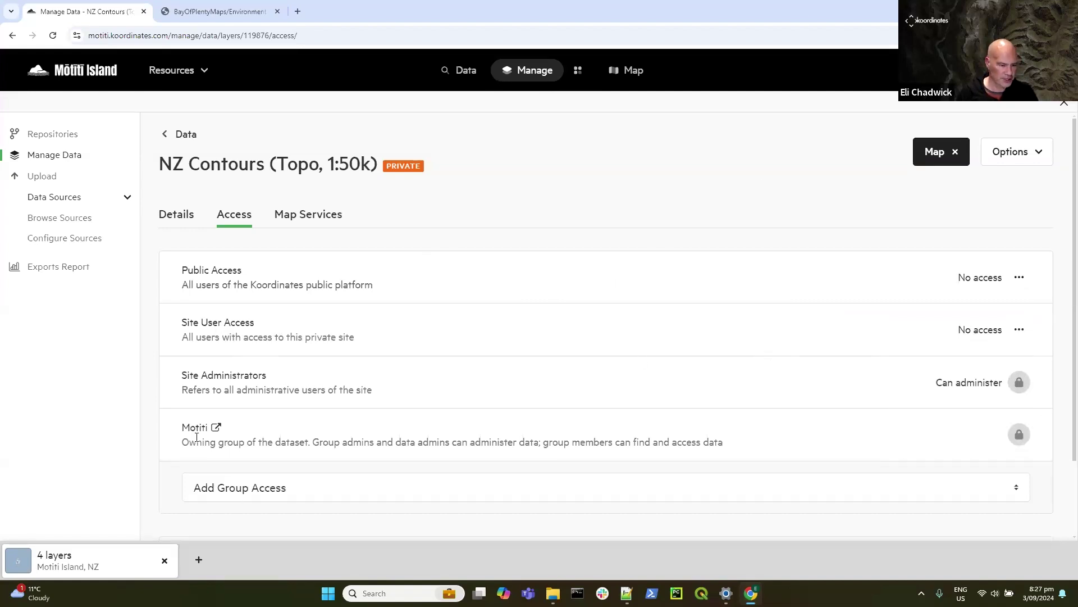
pyautogui.scroll(-2, 446, 491)
pyautogui.click(288, 403)
pyautogui.click(233, 441)
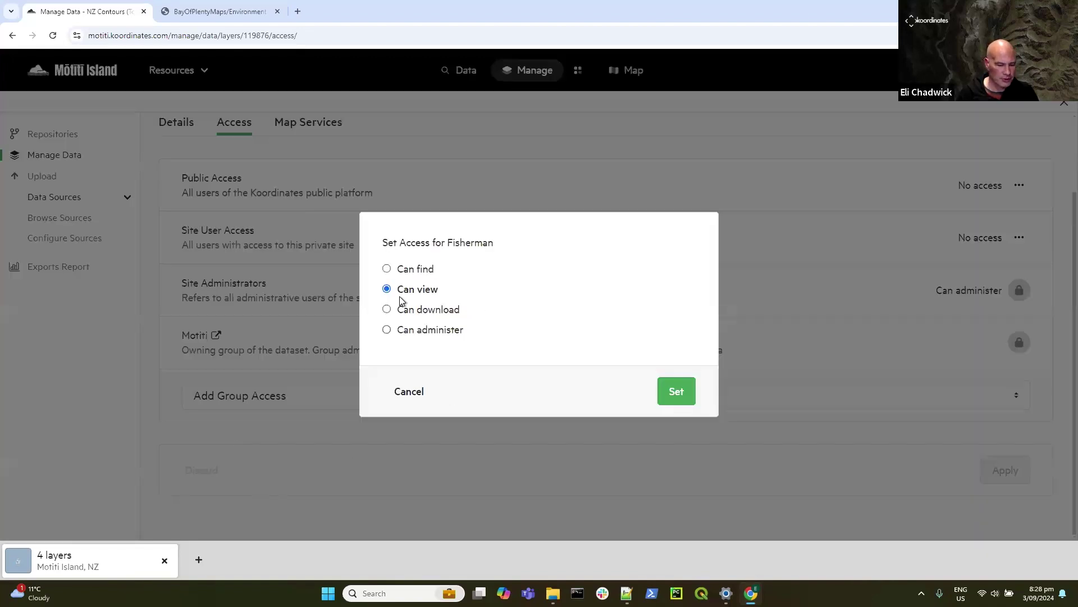
pyautogui.click(387, 310)
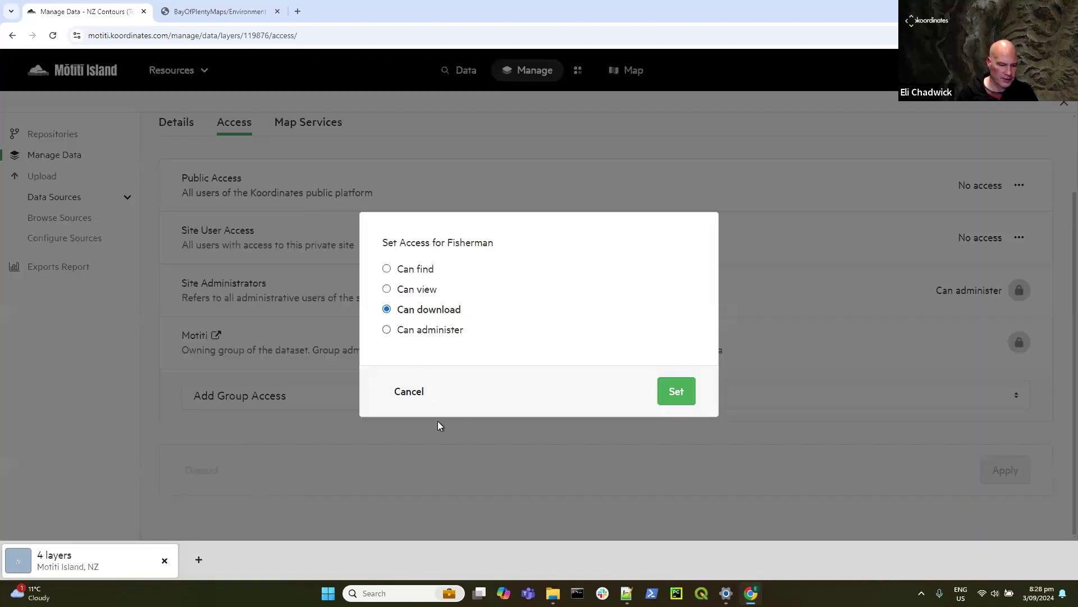
pyautogui.click(678, 395)
pyautogui.click(1005, 515)
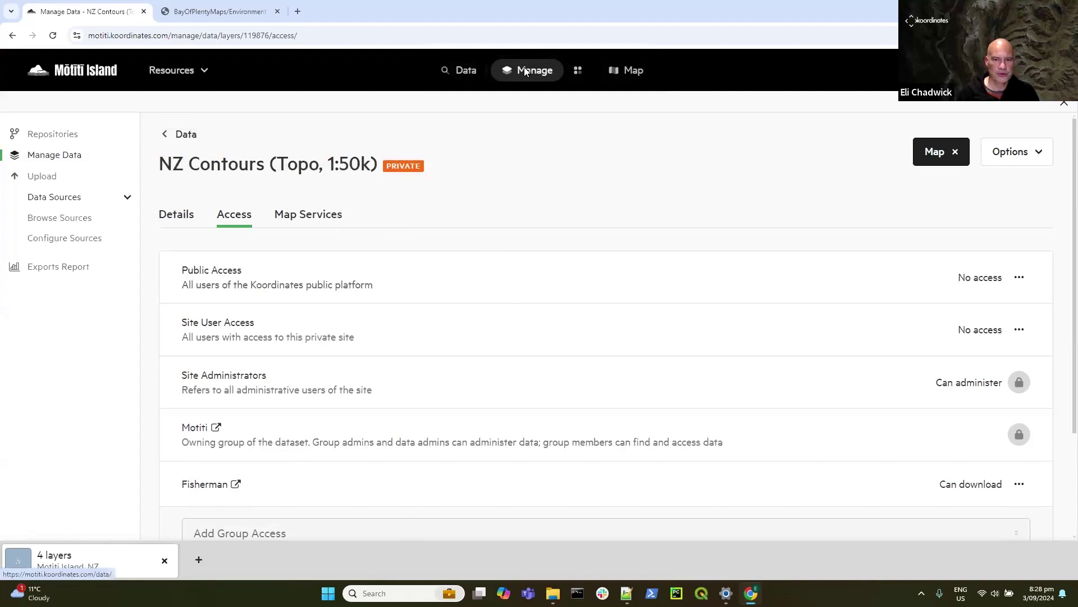
# Step: Open the imported Environment - Regional Coastal Environment Plan layer from the managed data and shorten its title to "Motiti Protection Area"
pyautogui.click(42, 158)
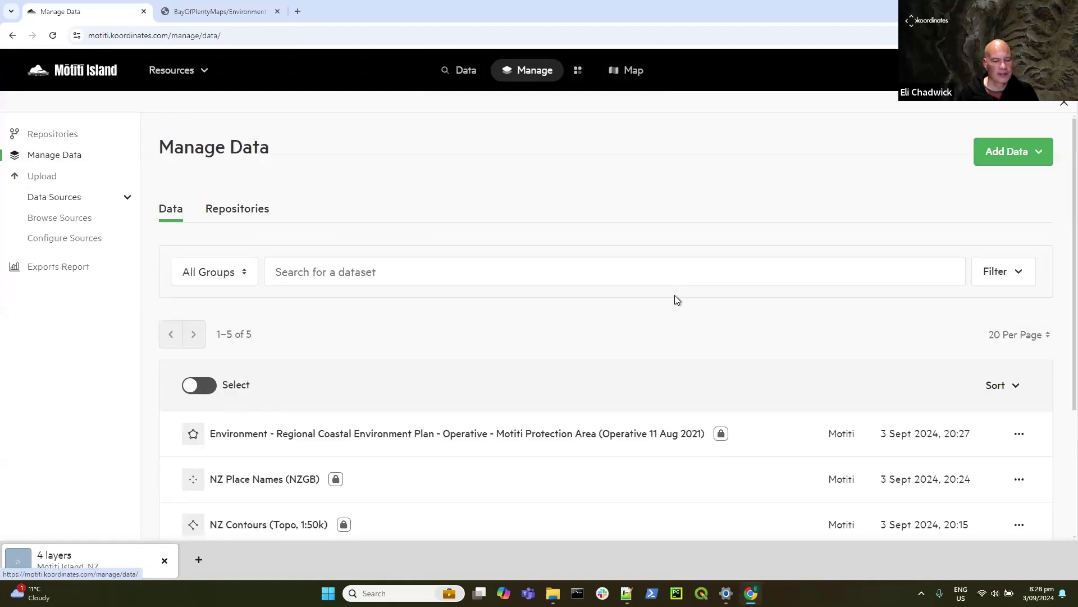
pyautogui.click(369, 434)
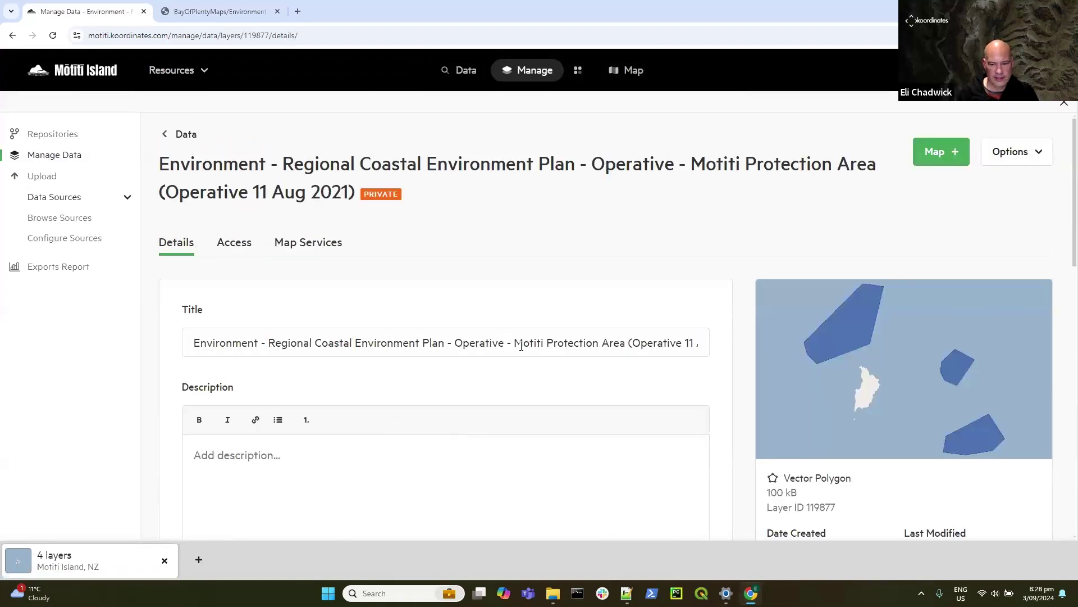
pyautogui.moveTo(515, 343); pyautogui.dragTo(147, 334)
pyautogui.press('BackSpace')
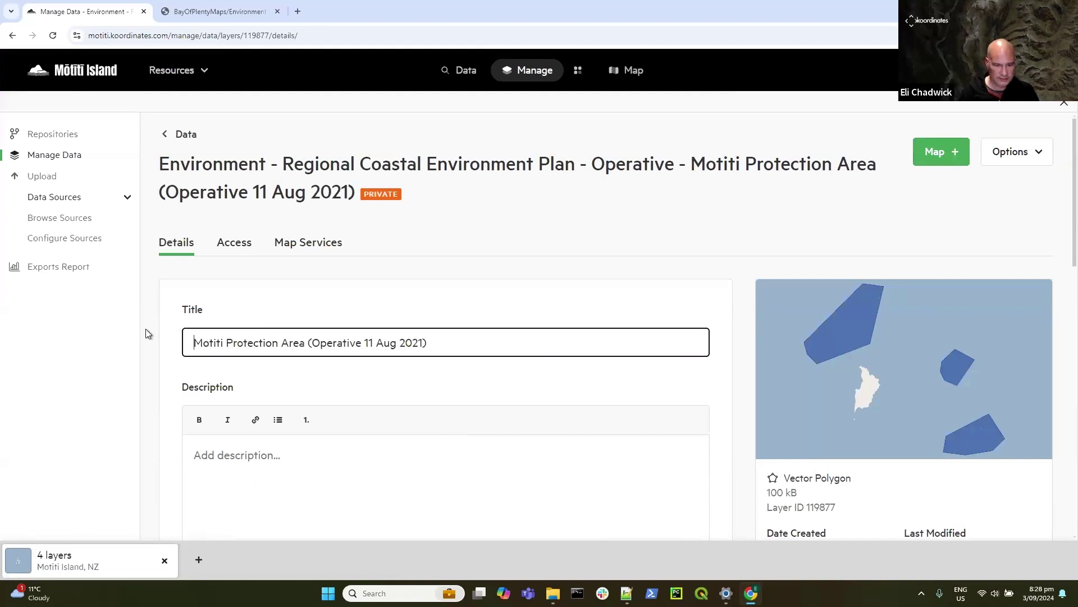
pyautogui.moveTo(306, 344); pyautogui.dragTo(458, 355)
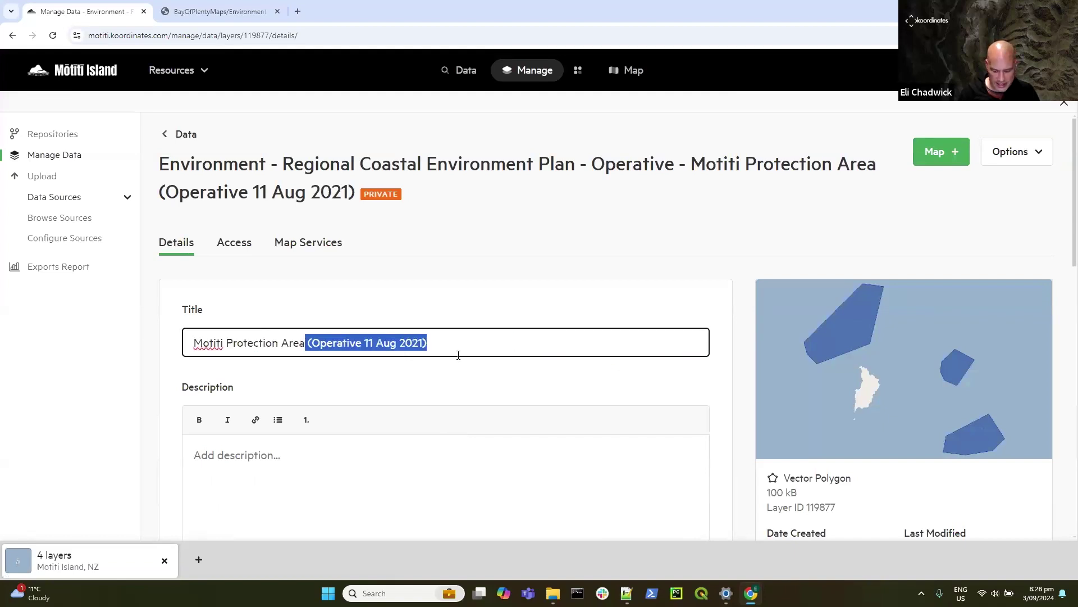
pyautogui.press('BackSpace')
# Step: Look through the remaining details of the Motiti Protection Area layer and publish it
pyautogui.scroll(-1, 513, 382)
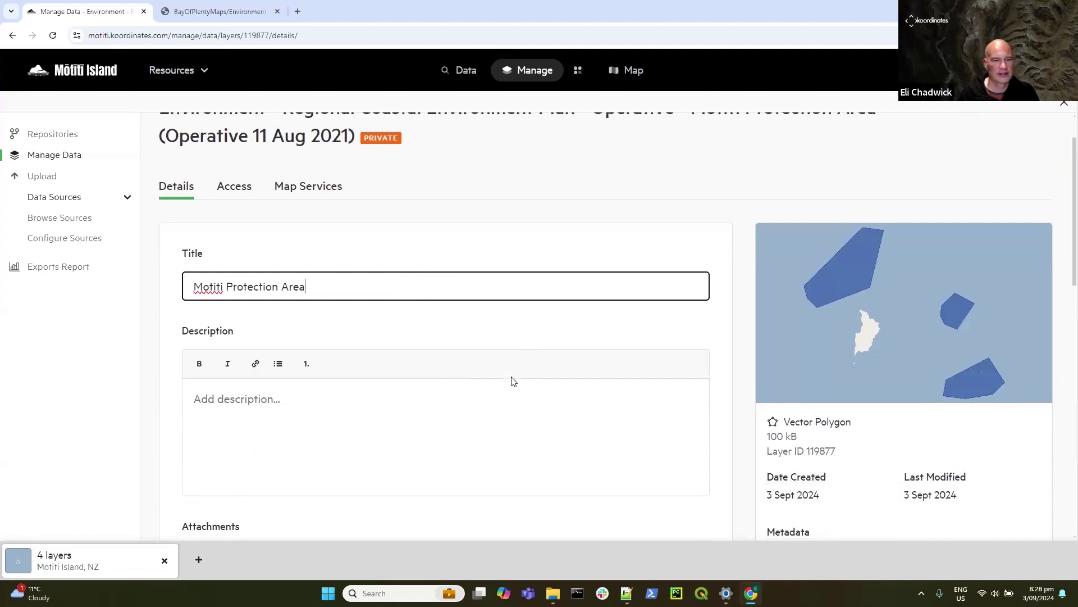
pyautogui.scroll(-1, 513, 381)
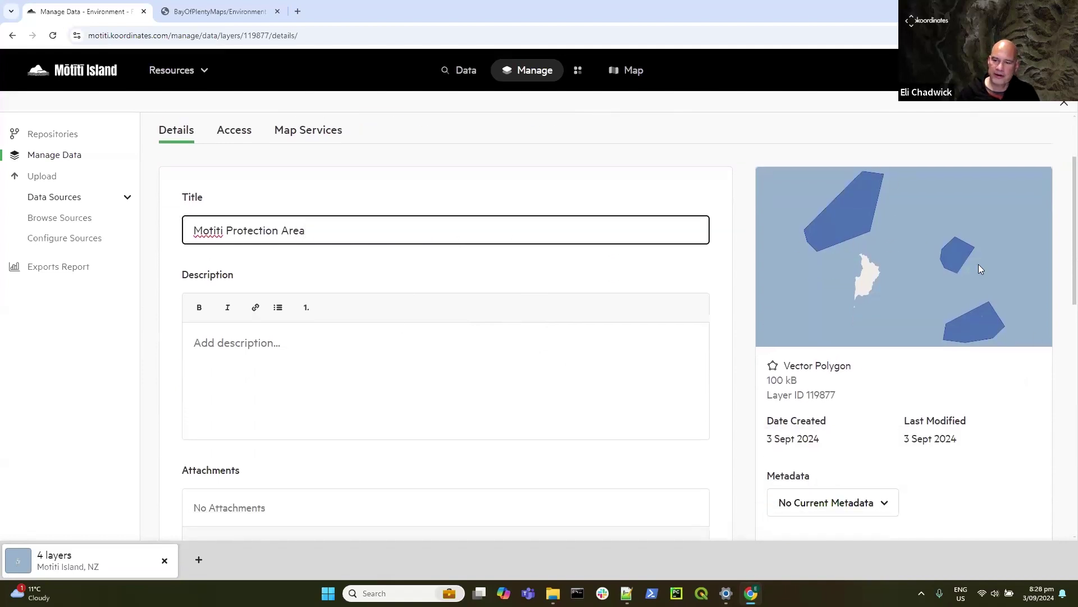
pyautogui.scroll(-6, 502, 318)
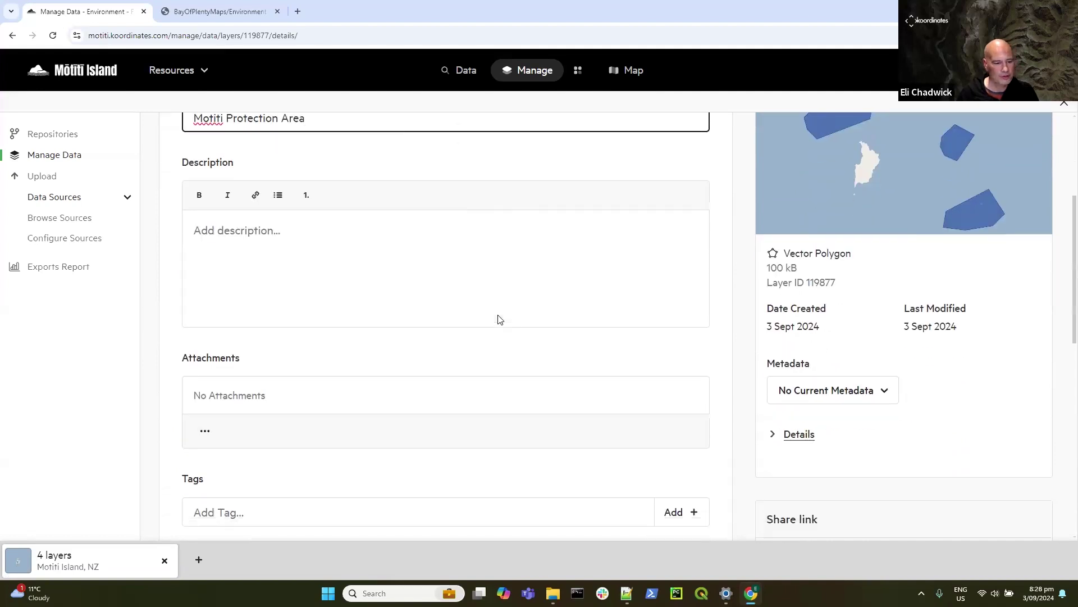
pyautogui.scroll(-6, 503, 322)
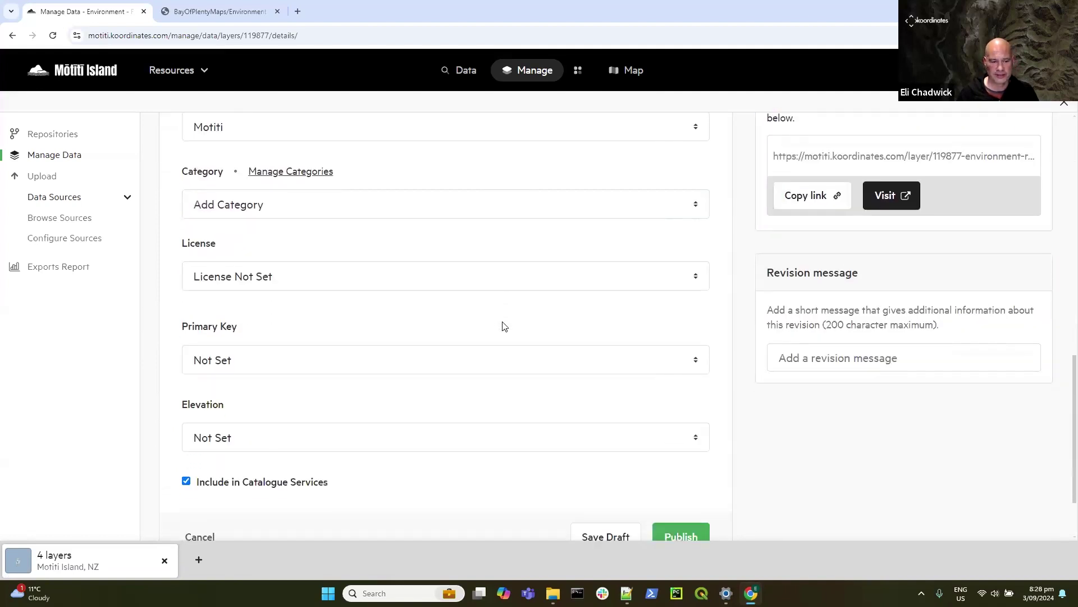
pyautogui.click(680, 447)
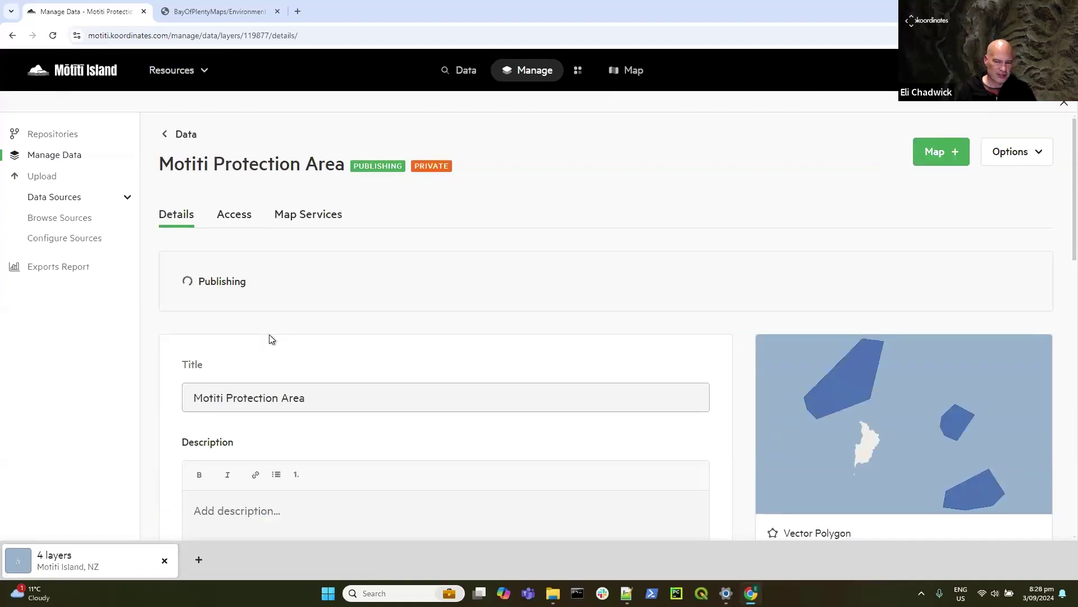
# Step: Check the publishing status of the Motiti Protection Area layer in the managed data
pyautogui.click(46, 160)
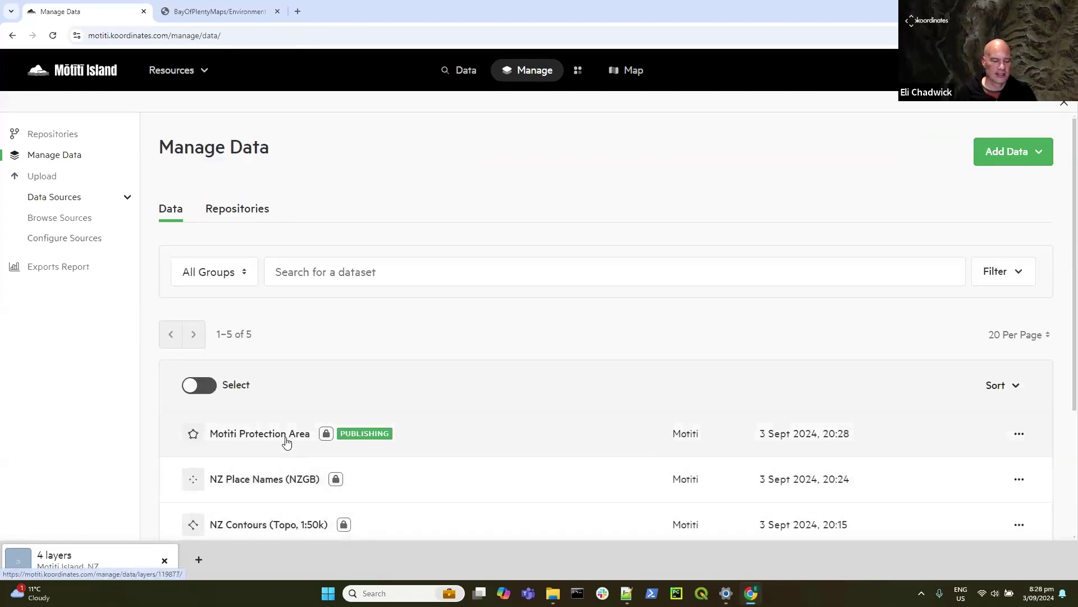
pyautogui.click(287, 442)
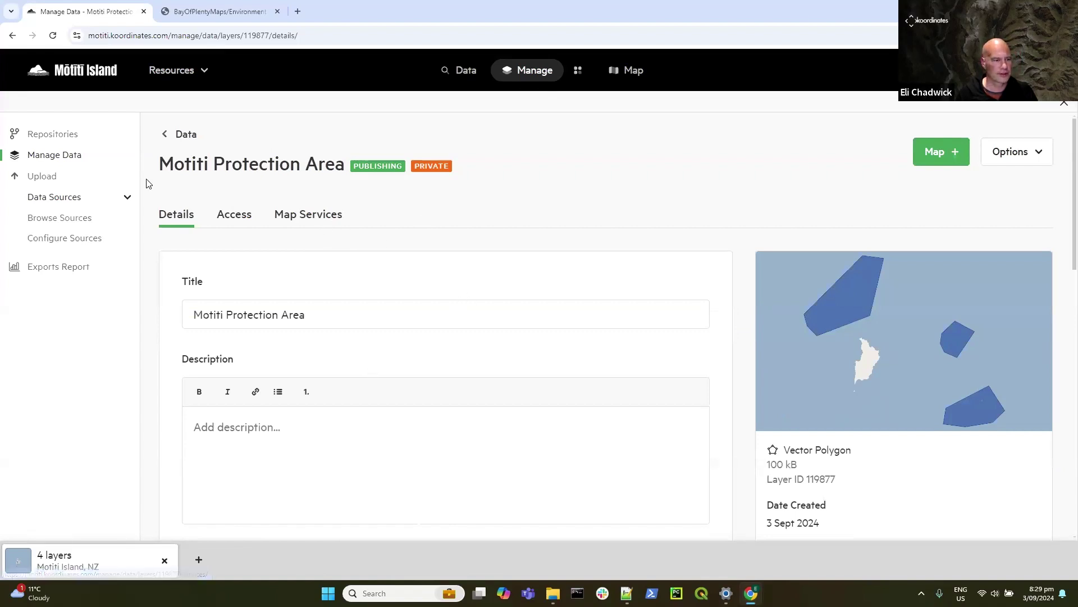
pyautogui.click(182, 135)
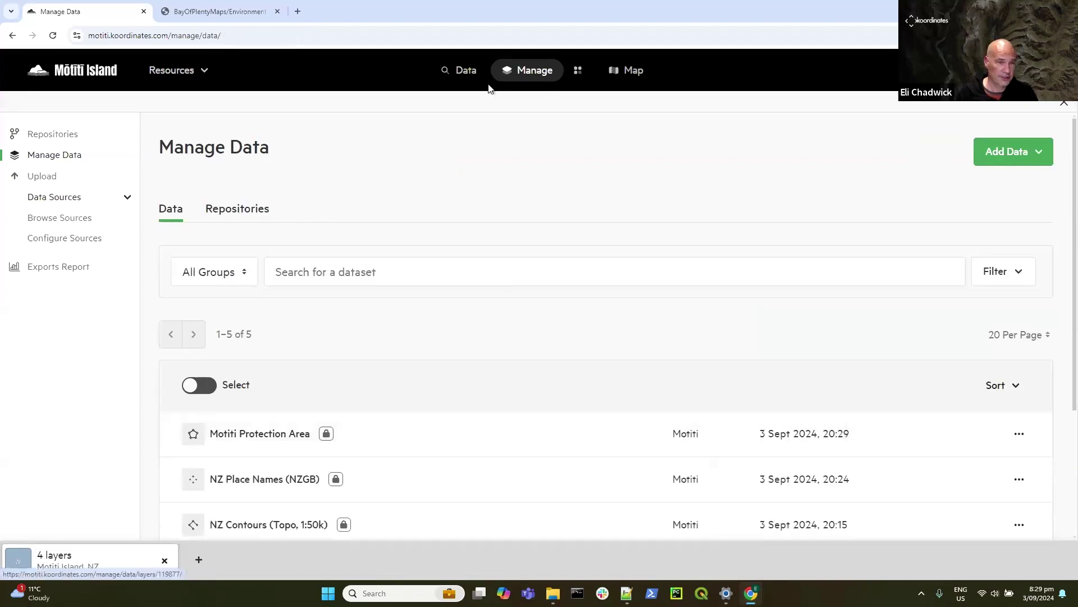
# Step: Find the Motiti Protection Area layer in the site's data catalogue and add it to the map, showing the surrounding area
pyautogui.click(476, 72)
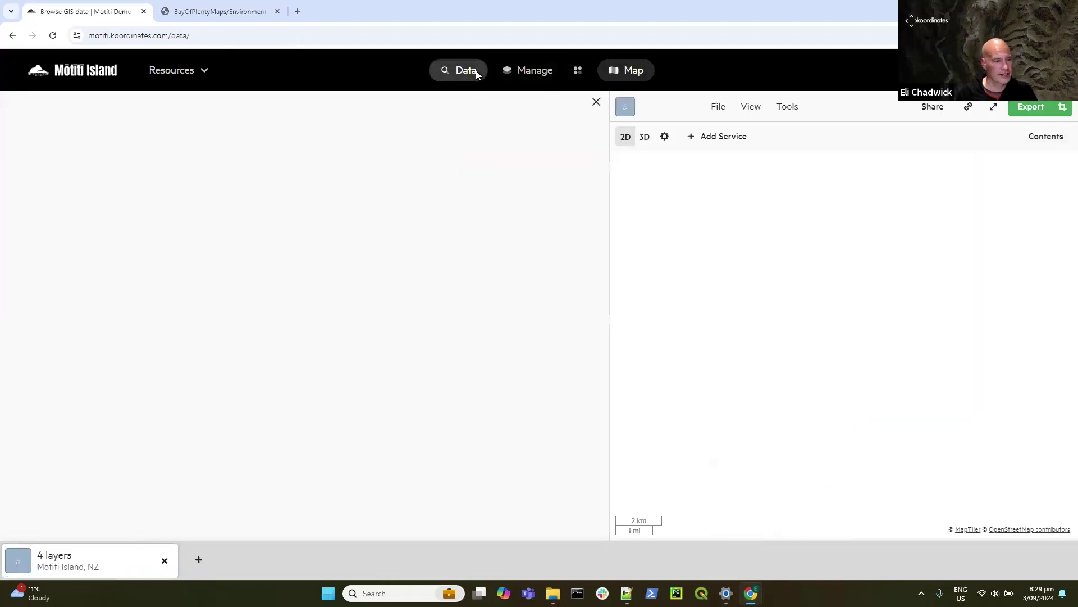
pyautogui.scroll(-8, 344, 387)
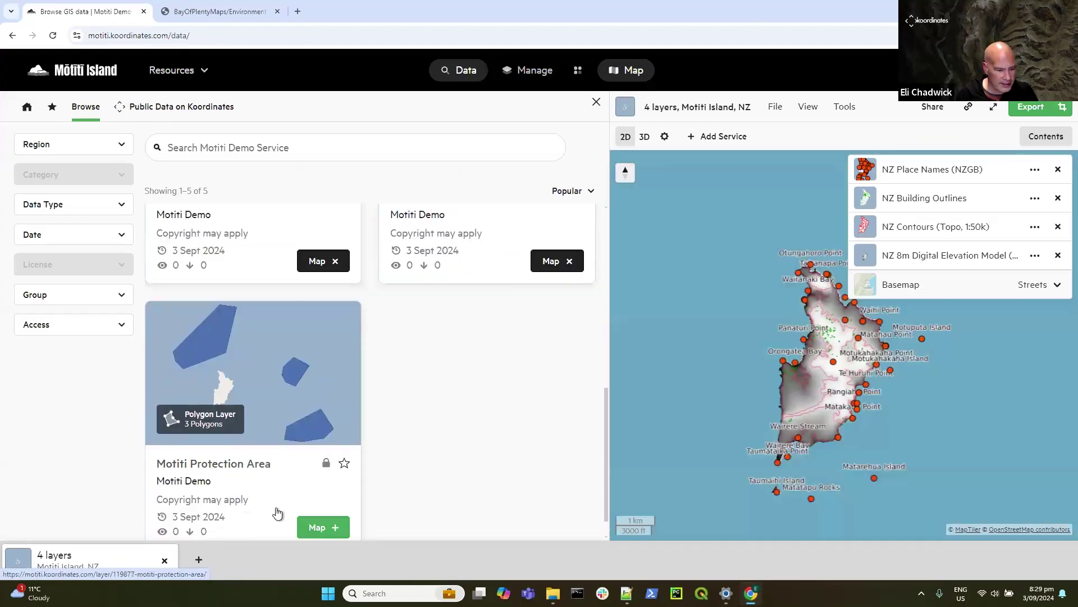
pyautogui.click(310, 526)
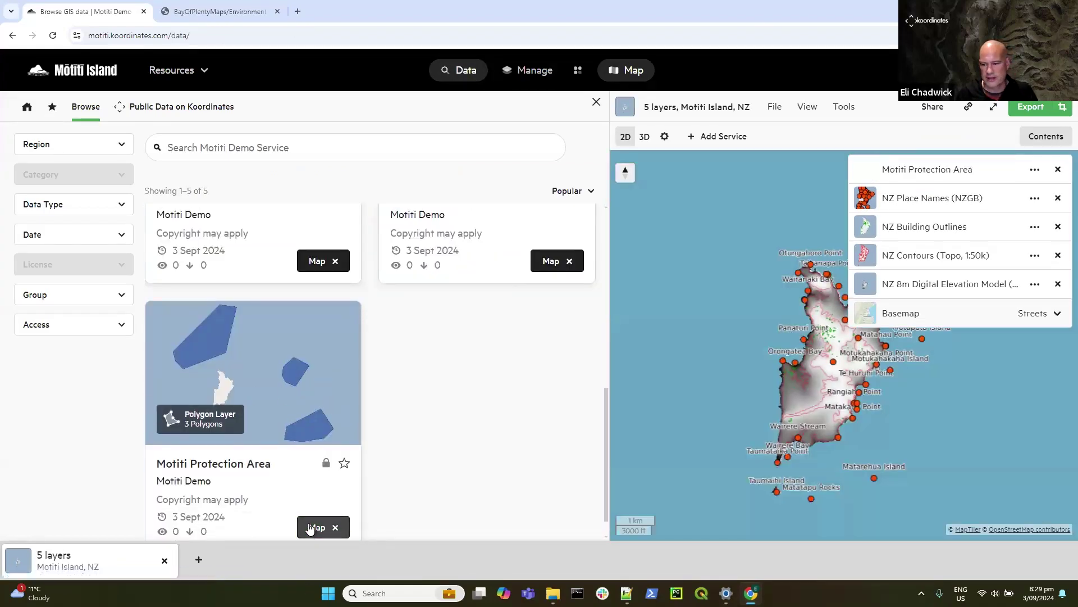
pyautogui.scroll(-1, 707, 432)
pyautogui.scroll(-2, 706, 432)
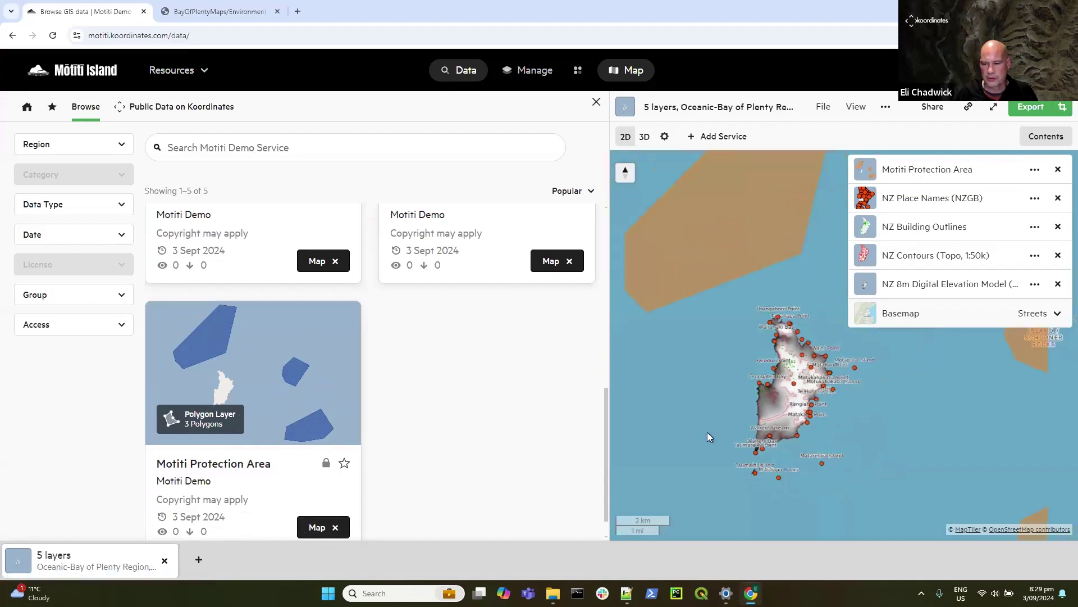
# Step: Hide the map's layer list and examine the protection area polygons around the island in the 3D view
pyautogui.click(1046, 137)
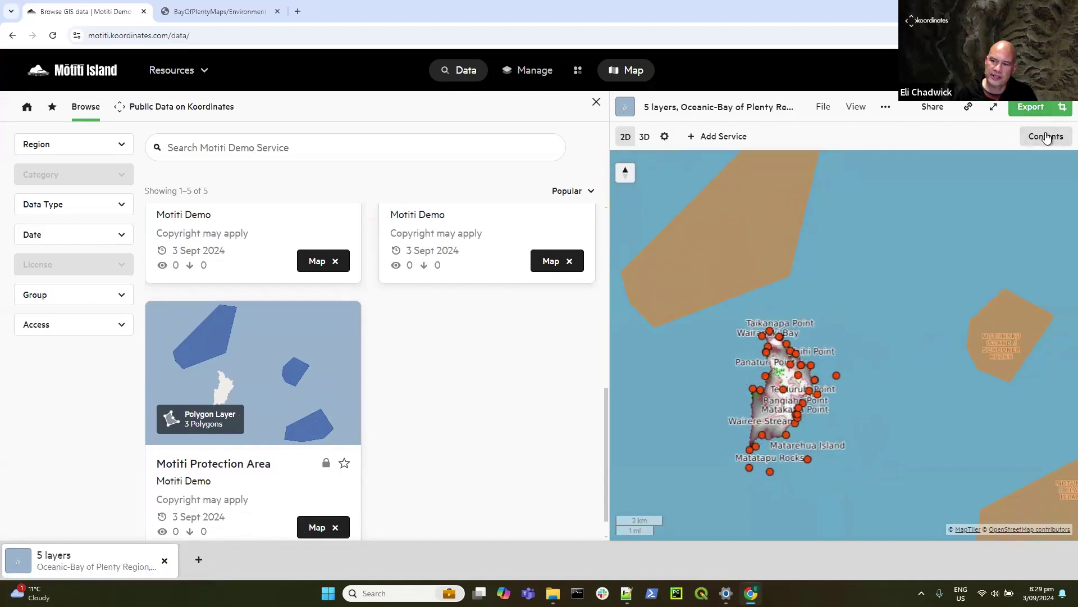
pyautogui.click(1046, 137)
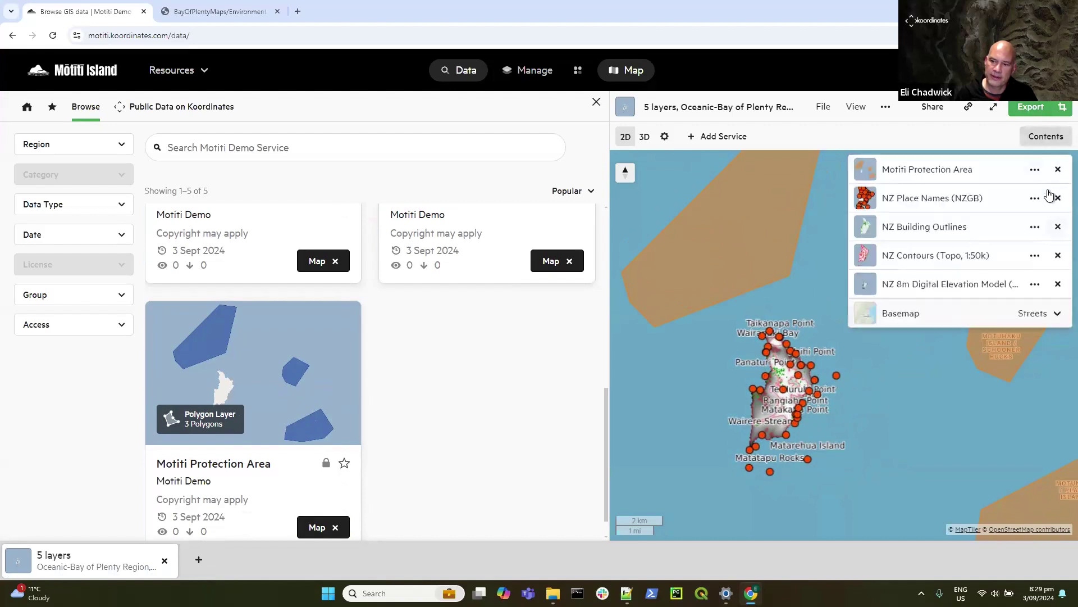
pyautogui.click(1043, 138)
pyautogui.moveTo(916, 353); pyautogui.dragTo(951, 337)
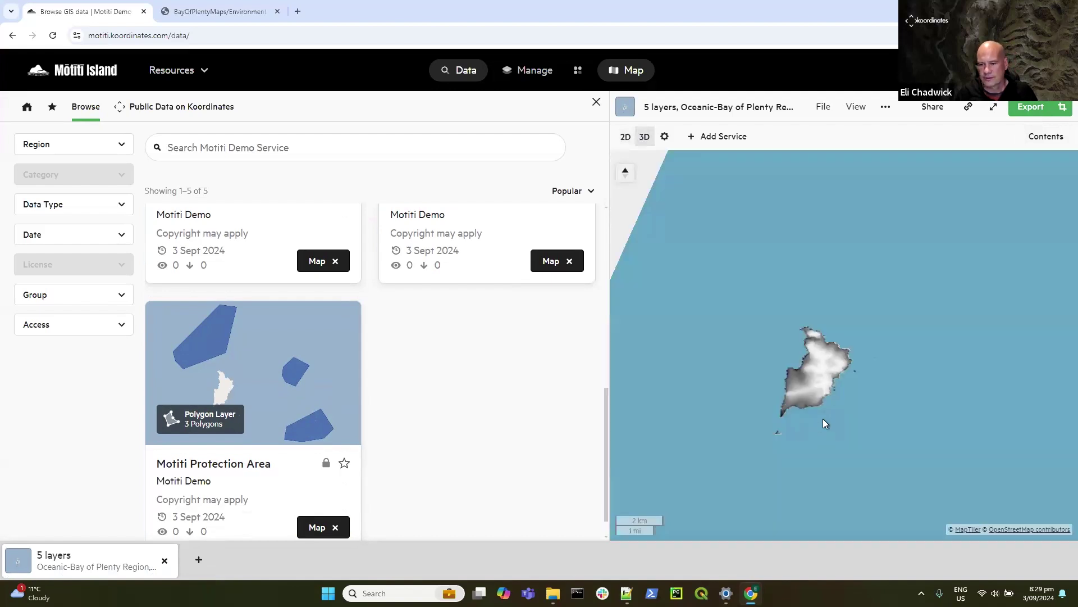
pyautogui.moveTo(834, 416); pyautogui.dragTo(833, 471)
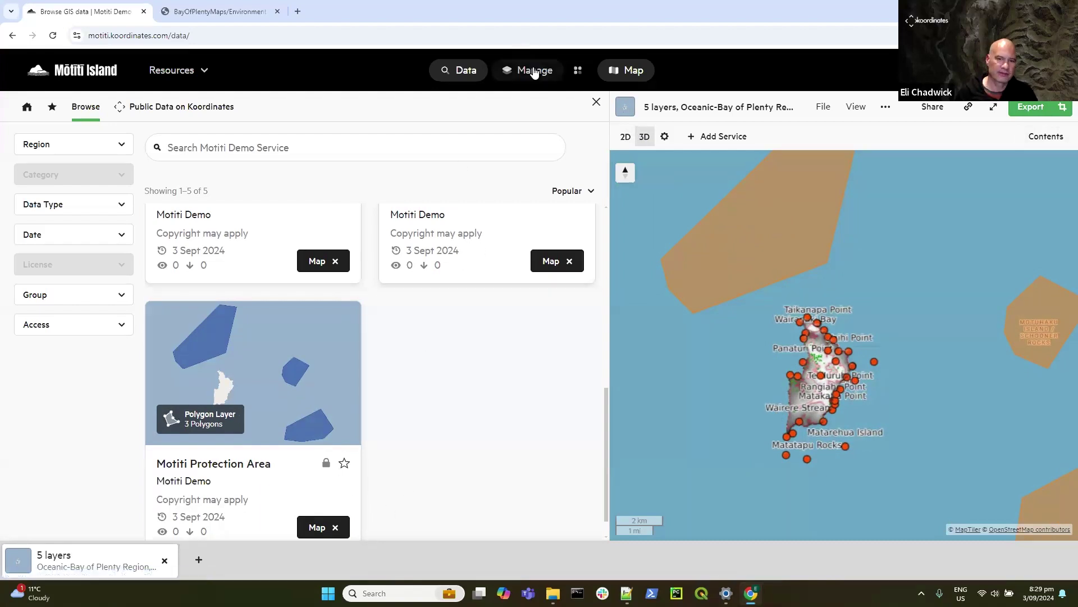
# Step: Grant the Fisherman group "Can download" access to the Motiti Protection Area layer and apply the change
pyautogui.click(516, 70)
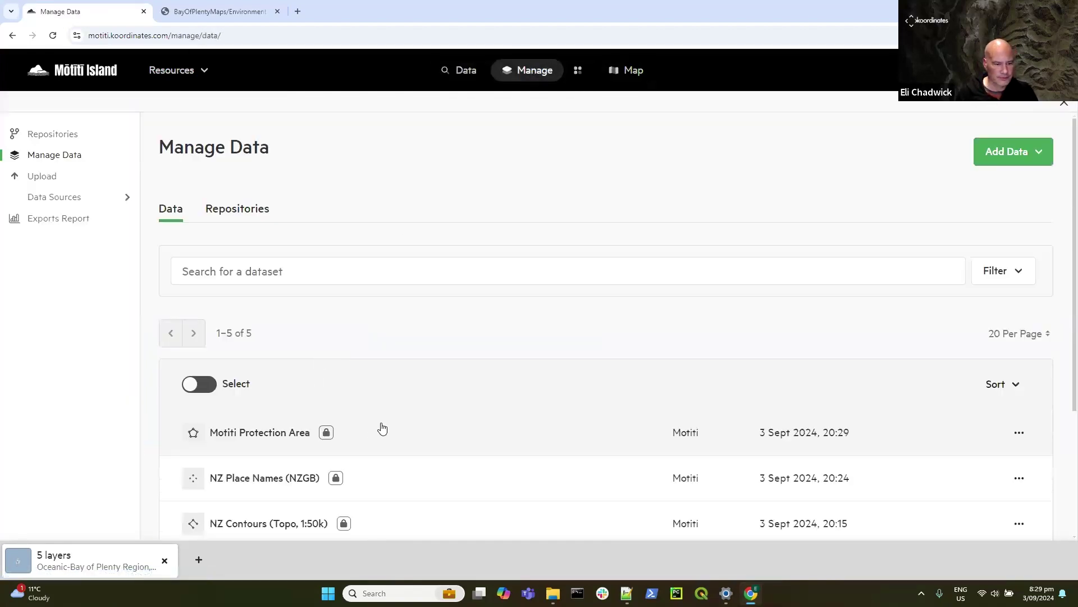
pyautogui.scroll(-1, 381, 429)
pyautogui.click(265, 378)
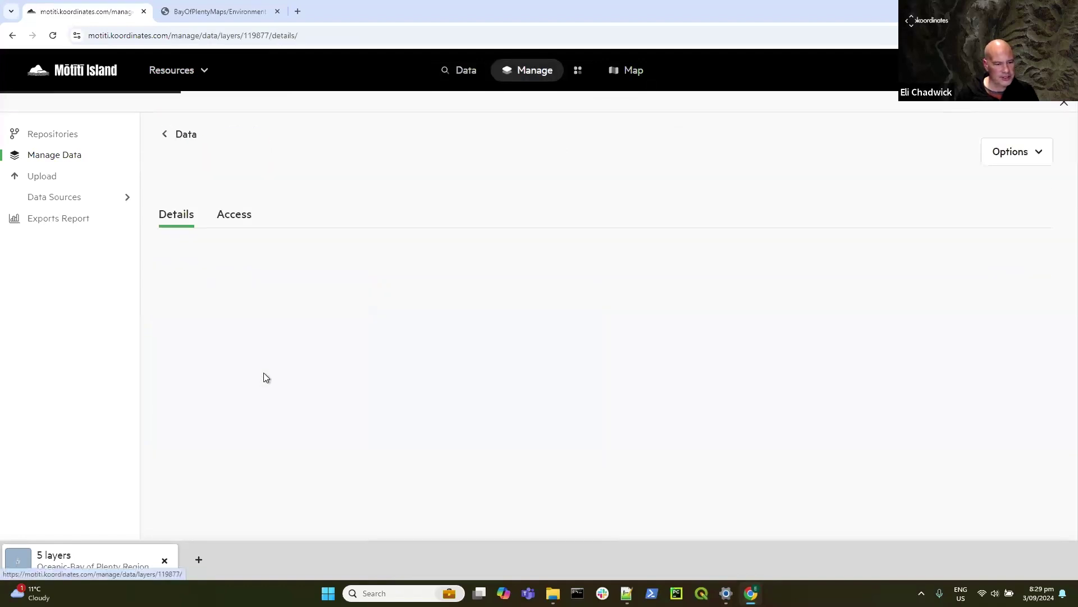
pyautogui.click(239, 218)
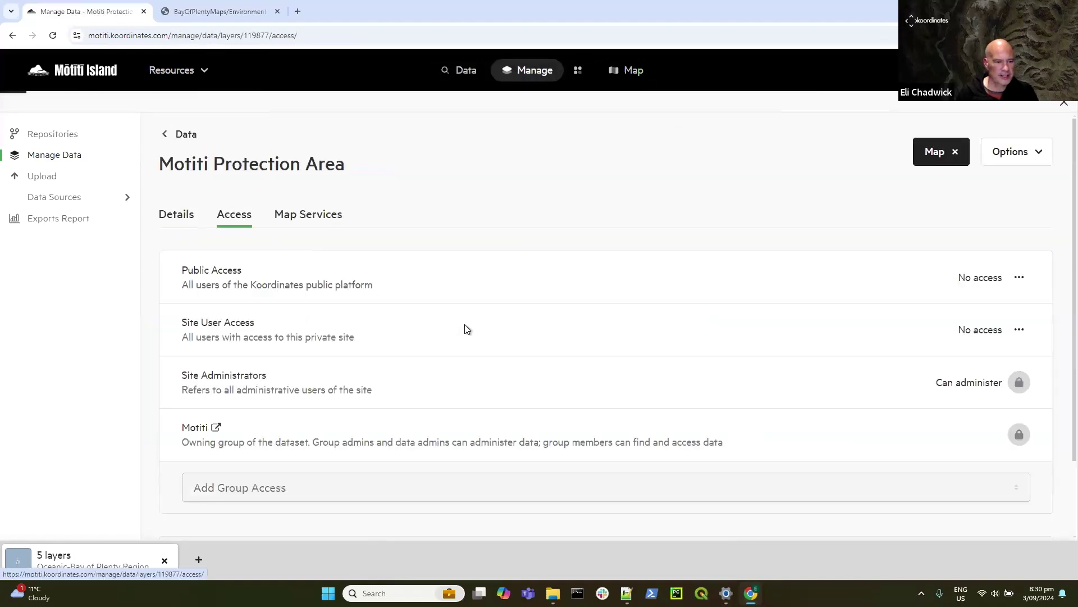
pyautogui.click(251, 495)
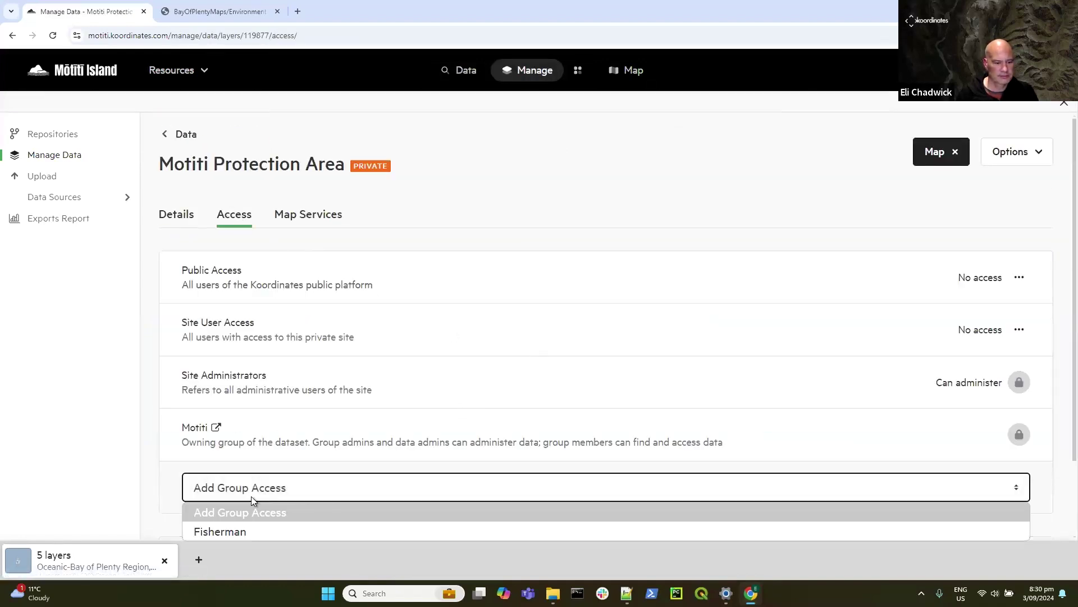
pyautogui.click(234, 531)
pyautogui.click(432, 313)
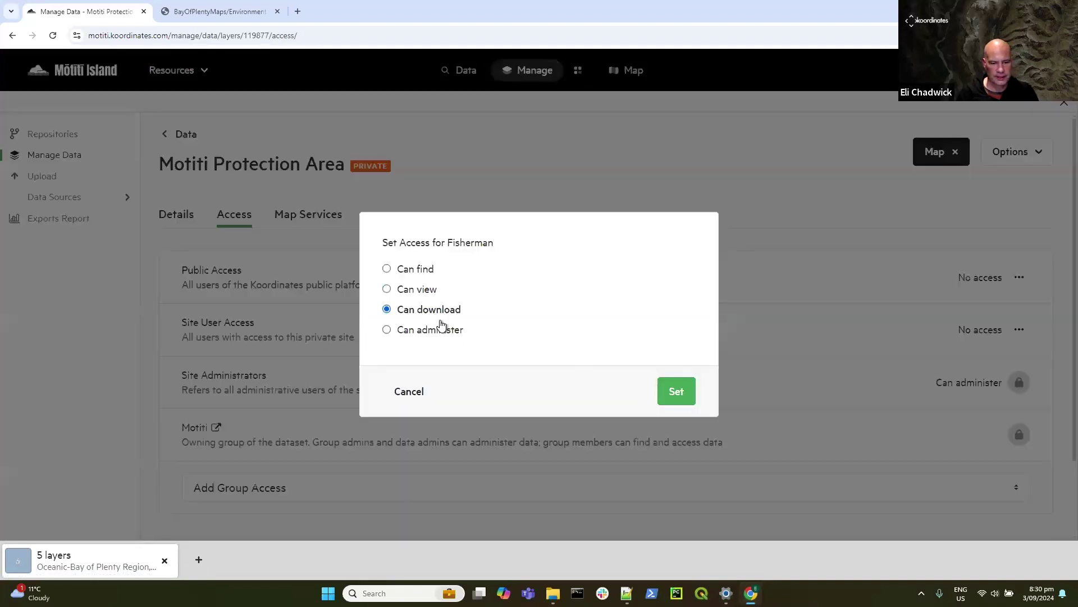
pyautogui.click(674, 395)
pyautogui.scroll(-3, 573, 392)
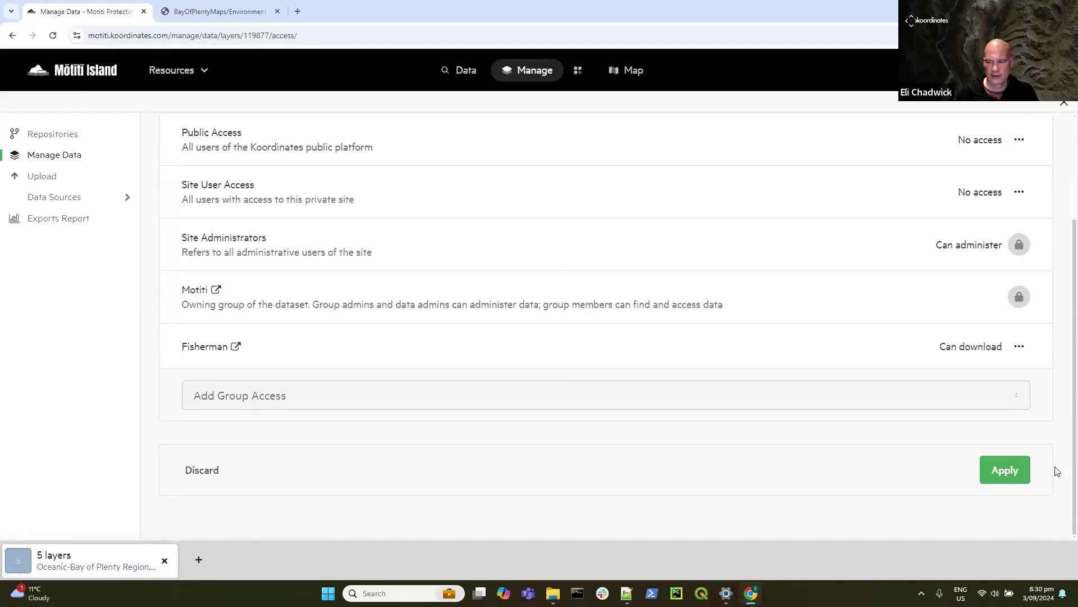
pyautogui.click(1003, 470)
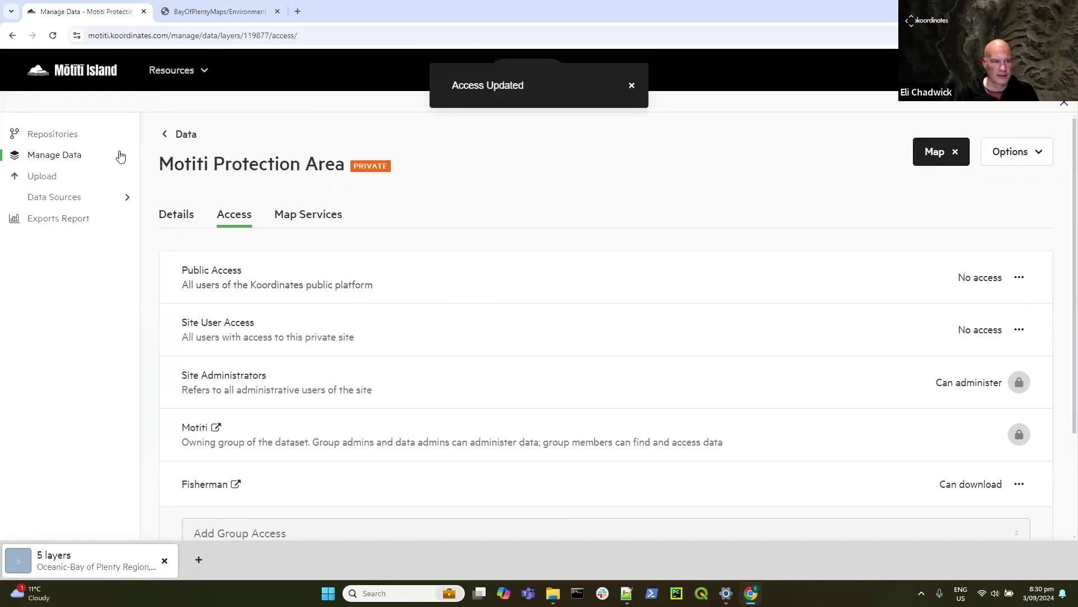
# Step: Grant the Fisherman group "Can download" access to the NZ Place Names (NZGB) layer and apply the change
pyautogui.click(56, 160)
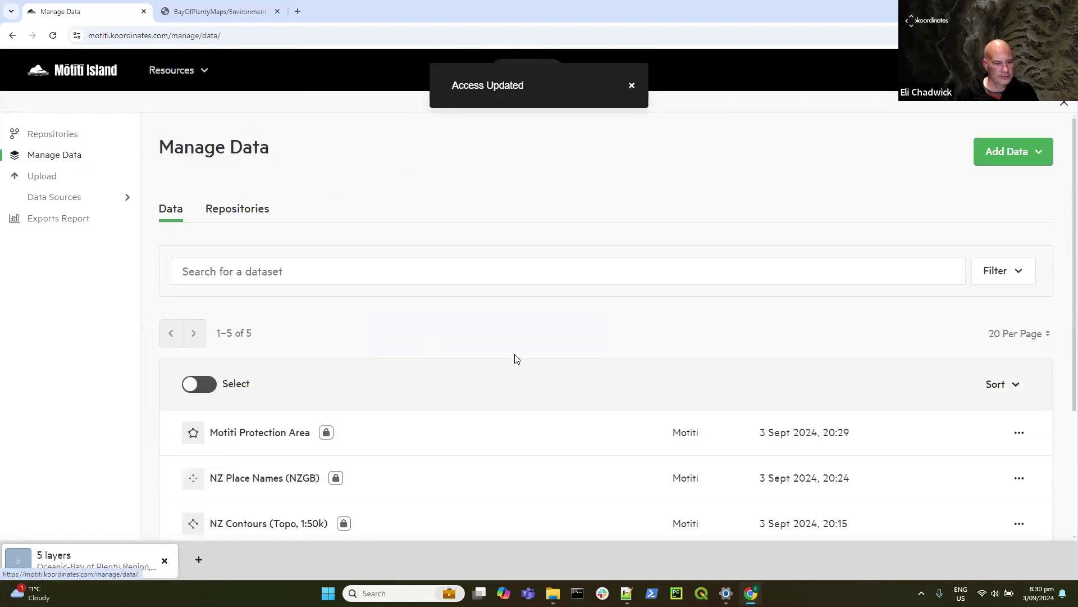
pyautogui.scroll(-3, 514, 357)
pyautogui.click(265, 299)
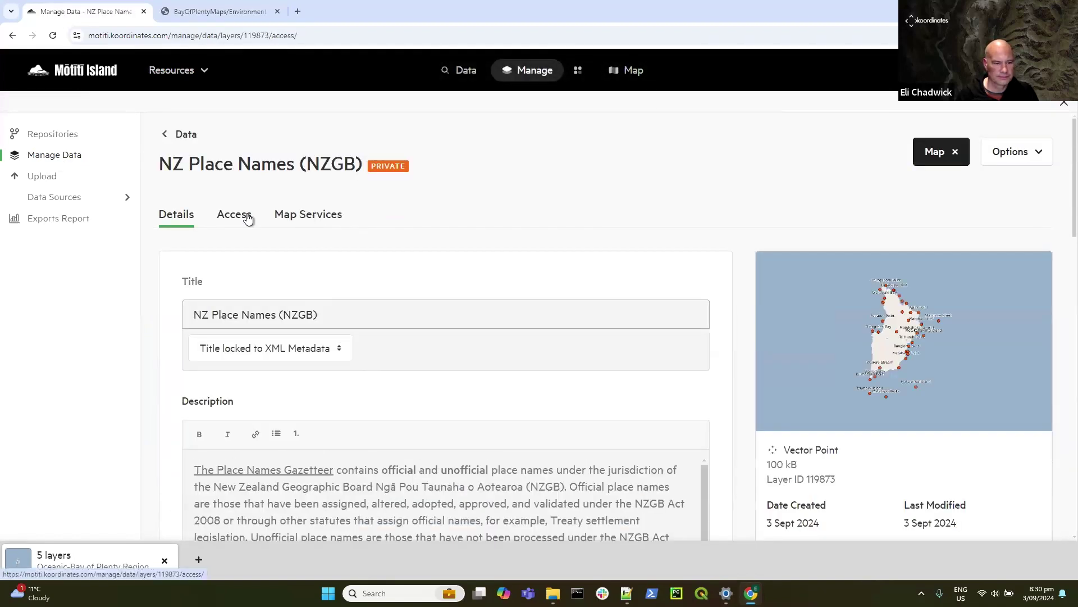
pyautogui.click(247, 218)
pyautogui.click(304, 485)
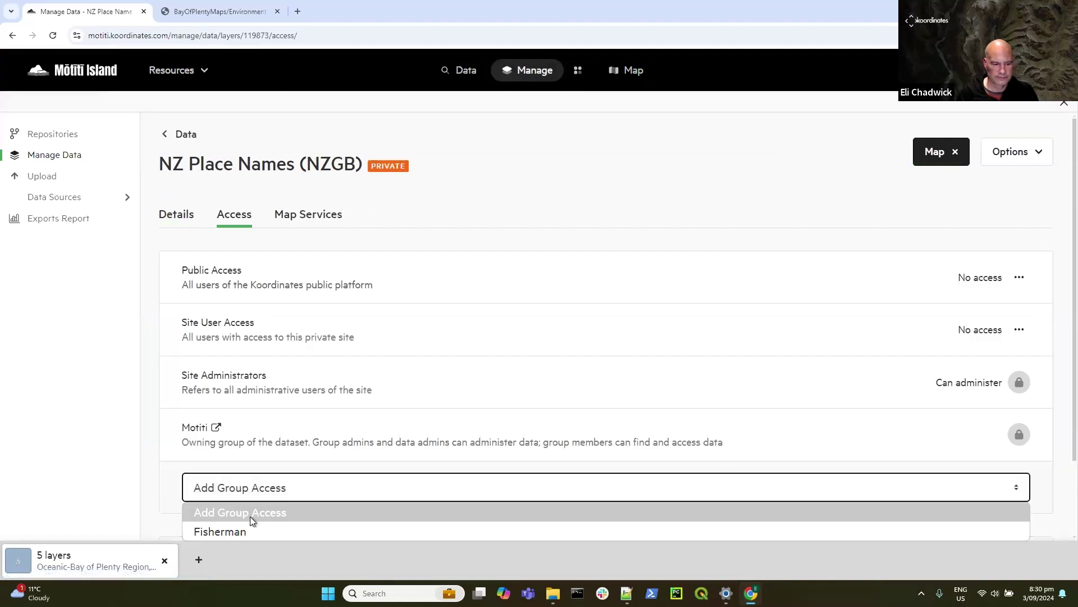
pyautogui.click(241, 530)
pyautogui.click(431, 312)
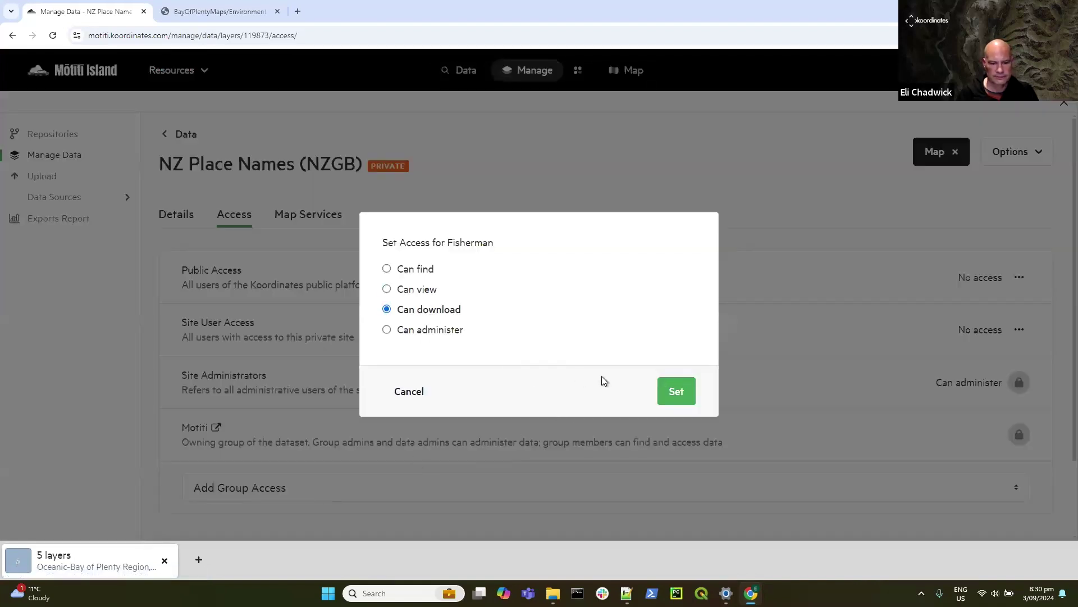
pyautogui.click(676, 392)
pyautogui.scroll(-3, 660, 393)
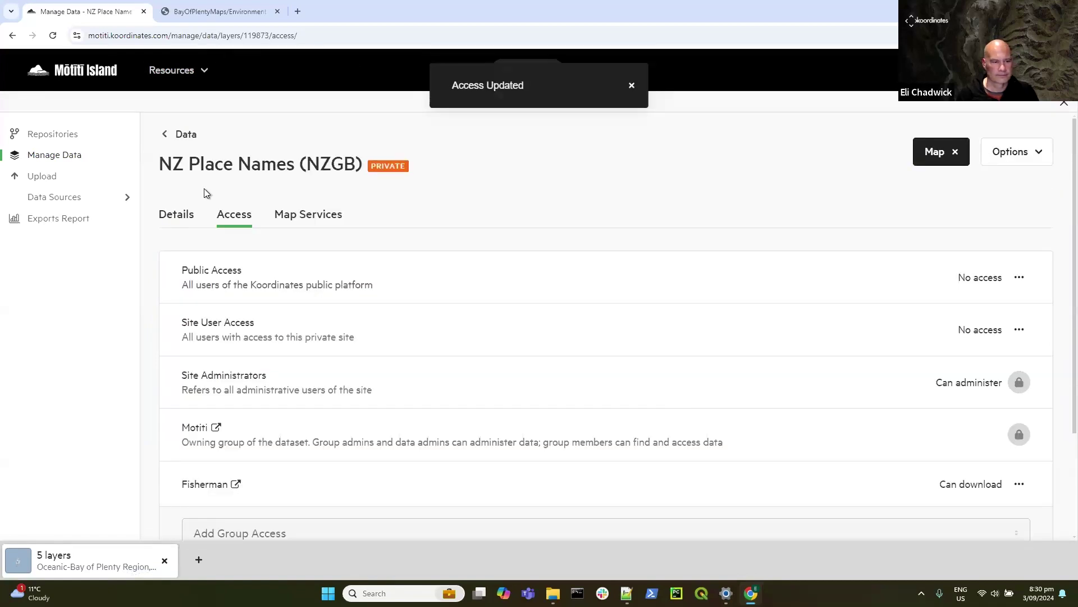
# Step: Grant the Fisherman group "Can download" access to the NZ Building Outlines layer and apply the change
pyautogui.click(56, 156)
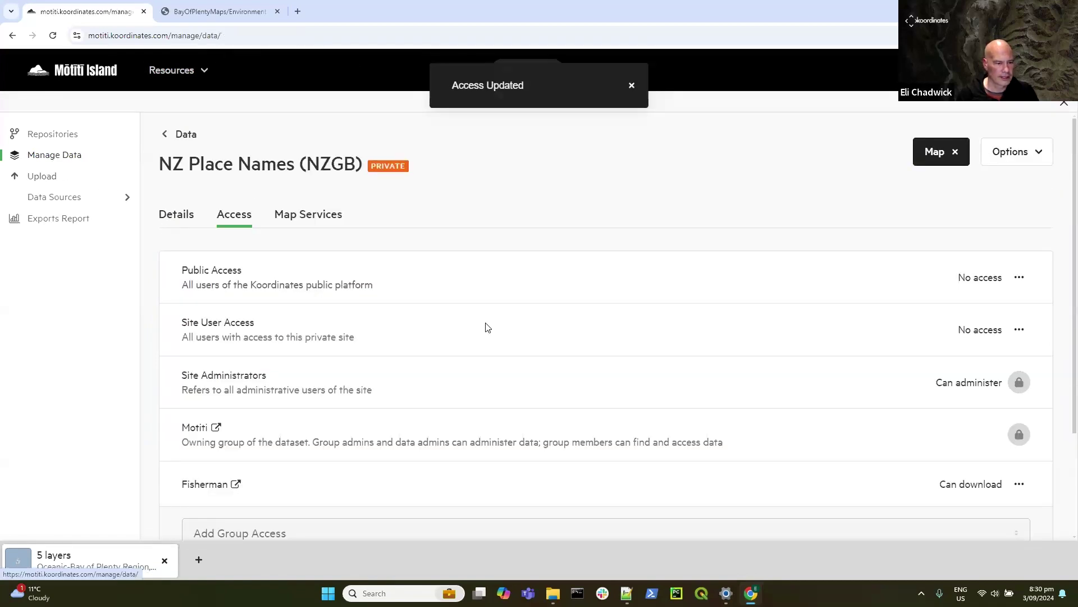
pyautogui.scroll(-3, 337, 404)
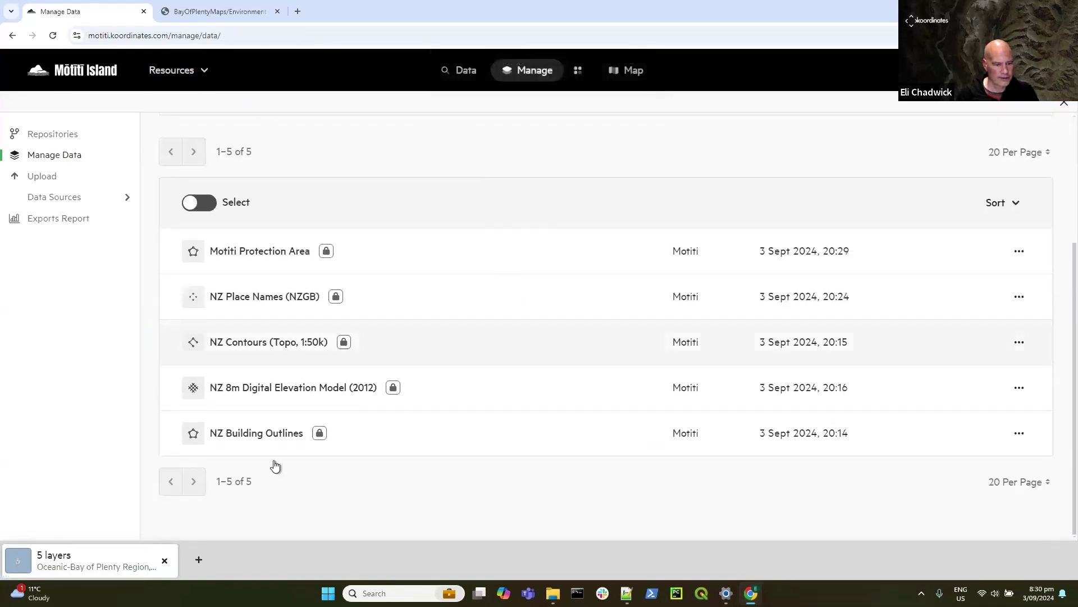
pyautogui.click(258, 436)
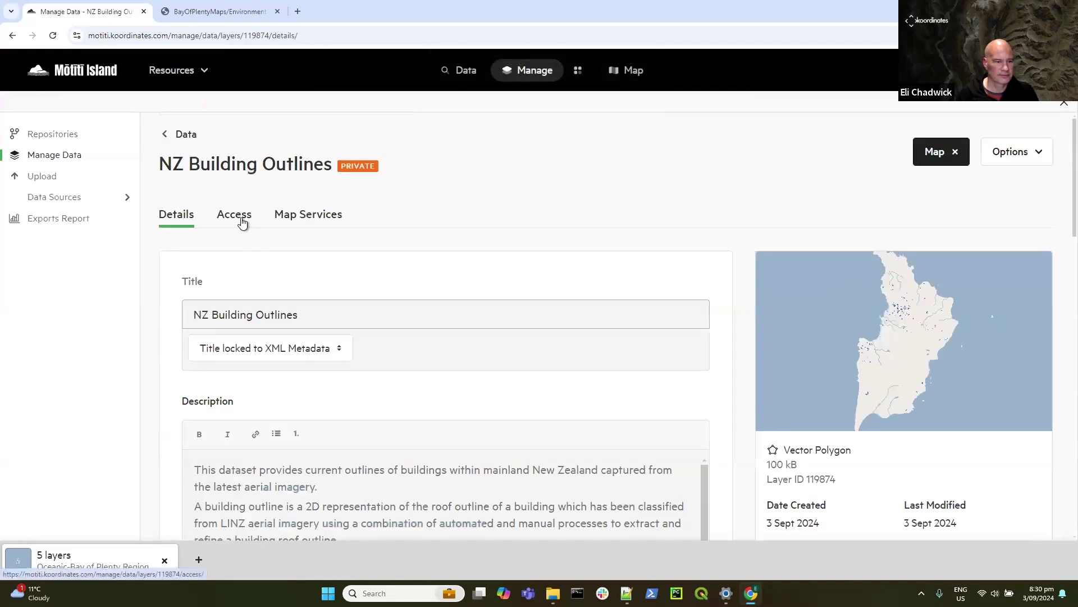
pyautogui.click(246, 224)
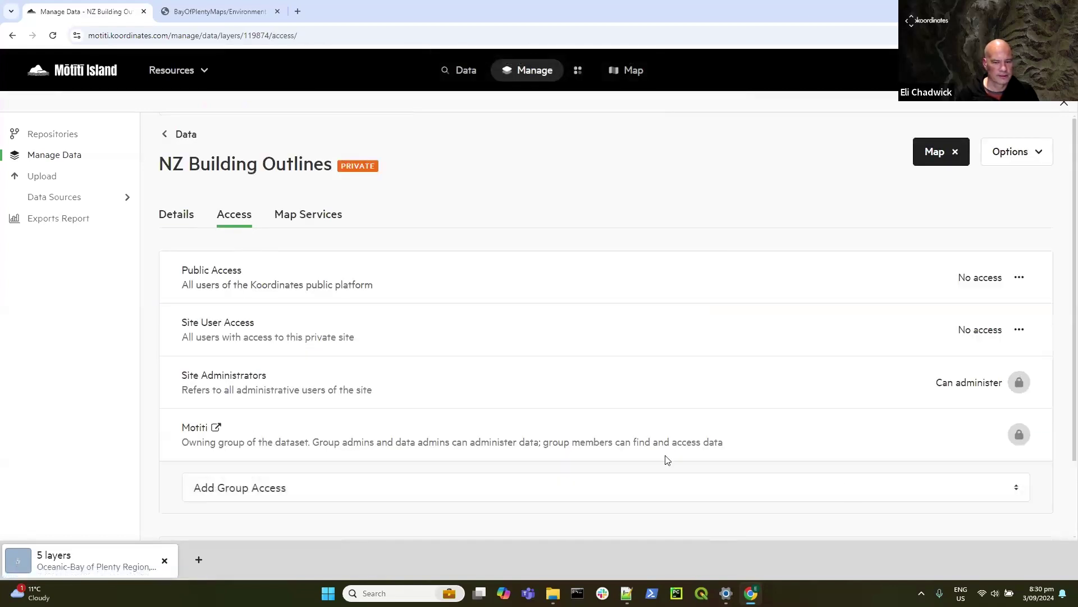
pyautogui.click(811, 497)
pyautogui.click(275, 531)
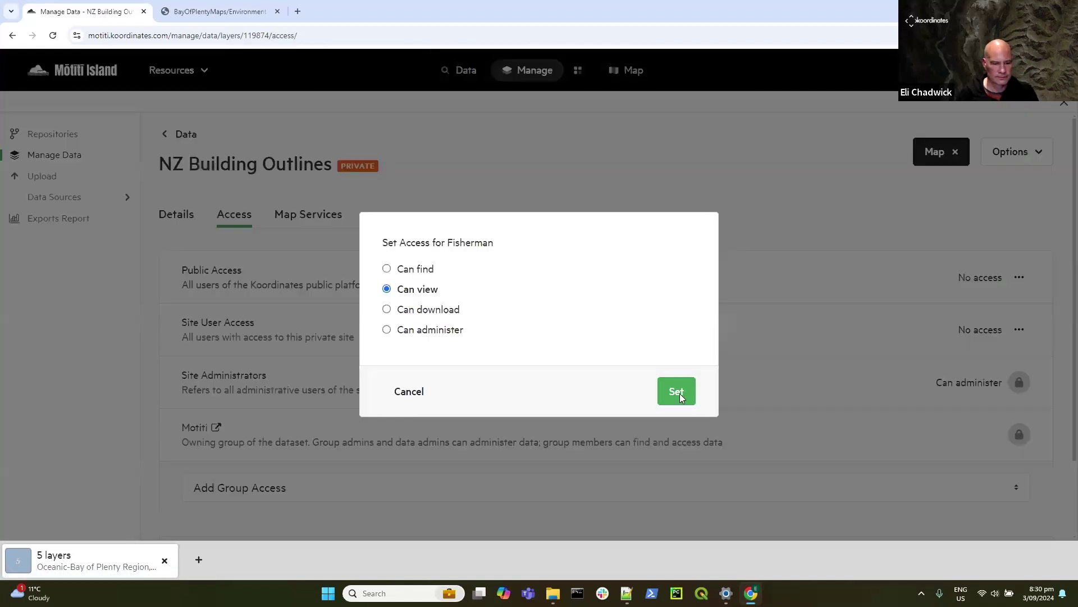
pyautogui.click(420, 310)
pyautogui.click(685, 393)
pyautogui.scroll(-3, 932, 490)
pyautogui.click(998, 471)
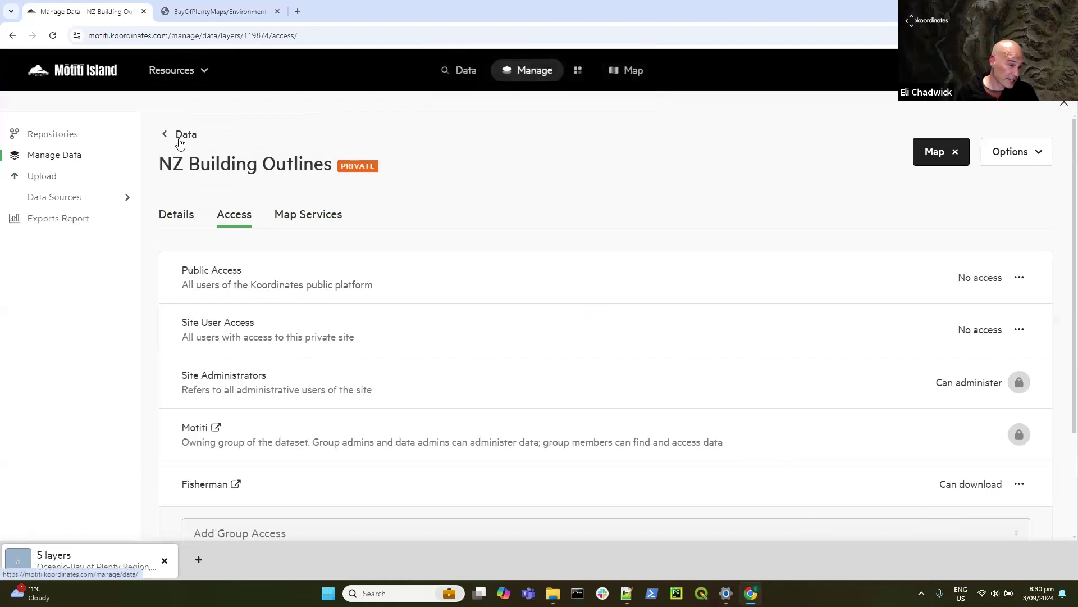
# Step: Grant the Fisherman group "Can download" access to the NZ 8m Digital Elevation Model (2012) layer and apply the change
pyautogui.click(188, 138)
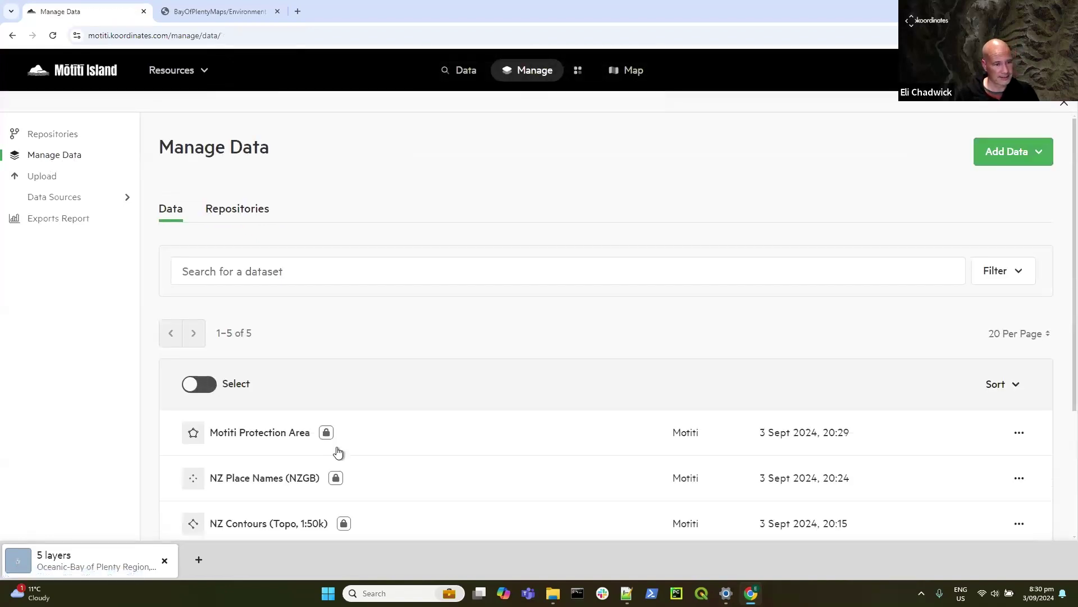
pyautogui.scroll(-3, 465, 366)
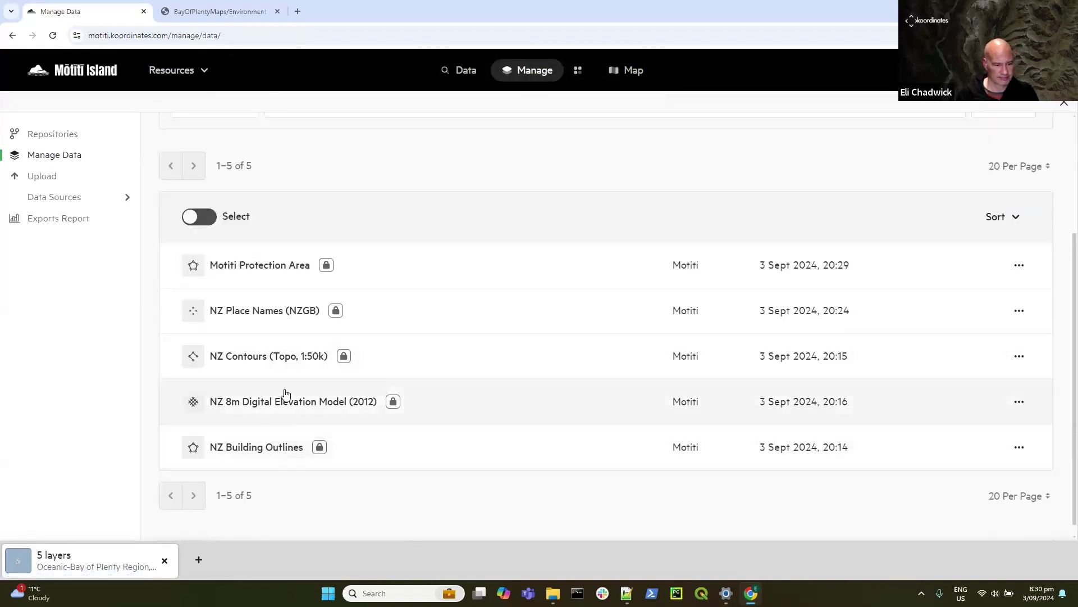
pyautogui.click(285, 400)
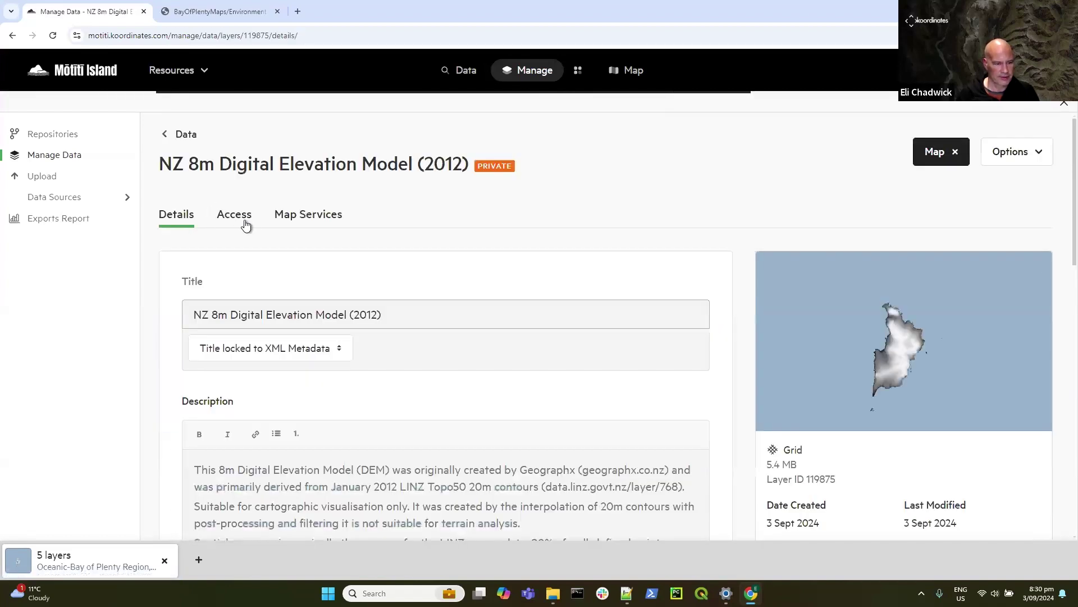
pyautogui.click(235, 215)
pyautogui.scroll(-2, 562, 292)
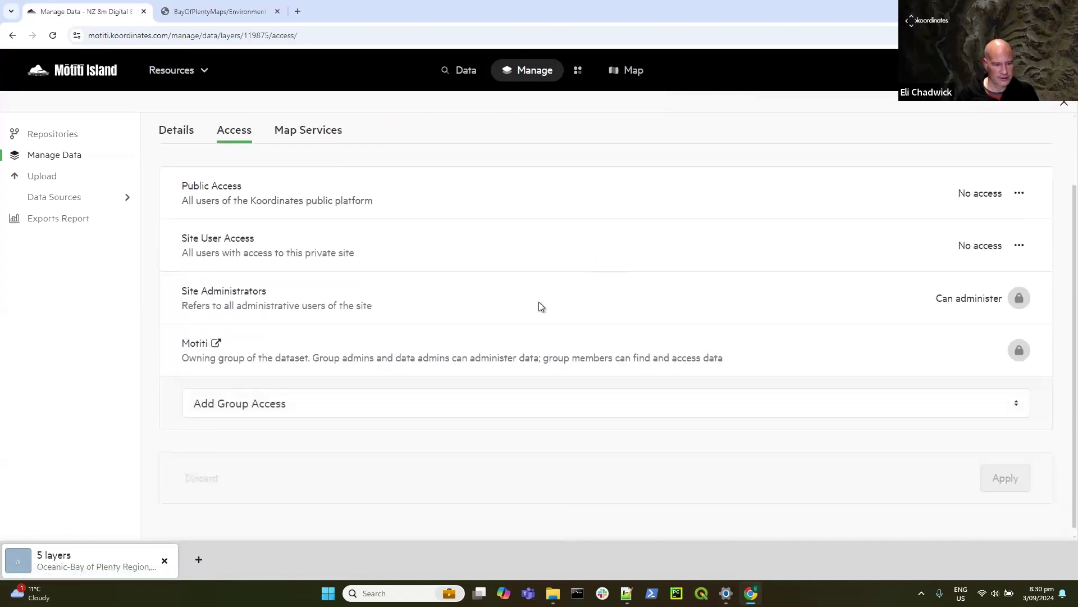
pyautogui.click(427, 403)
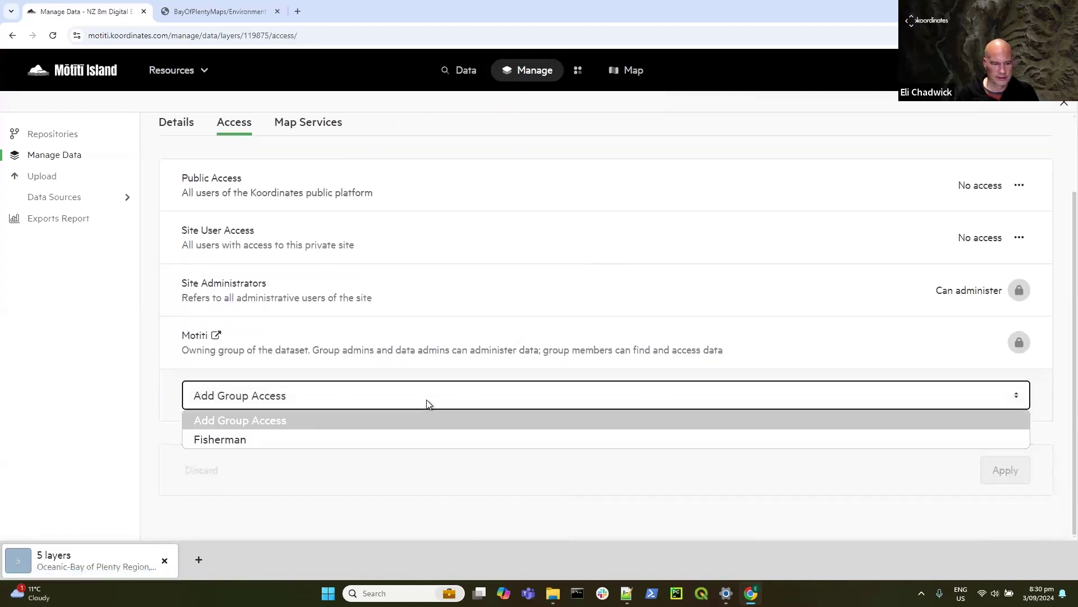
pyautogui.click(288, 442)
pyautogui.click(410, 309)
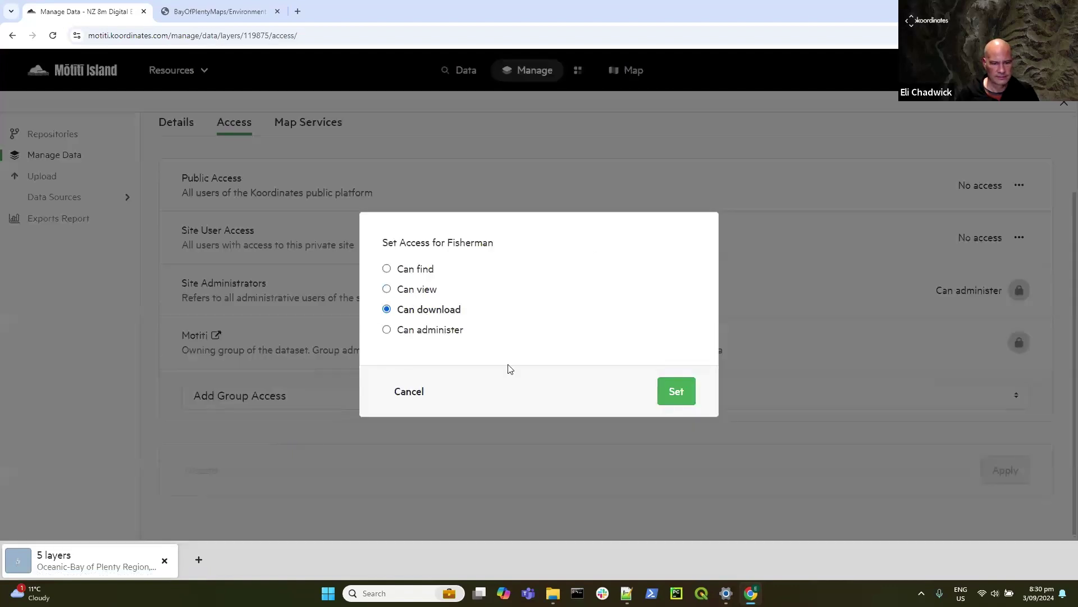
pyautogui.click(677, 395)
pyautogui.click(1005, 520)
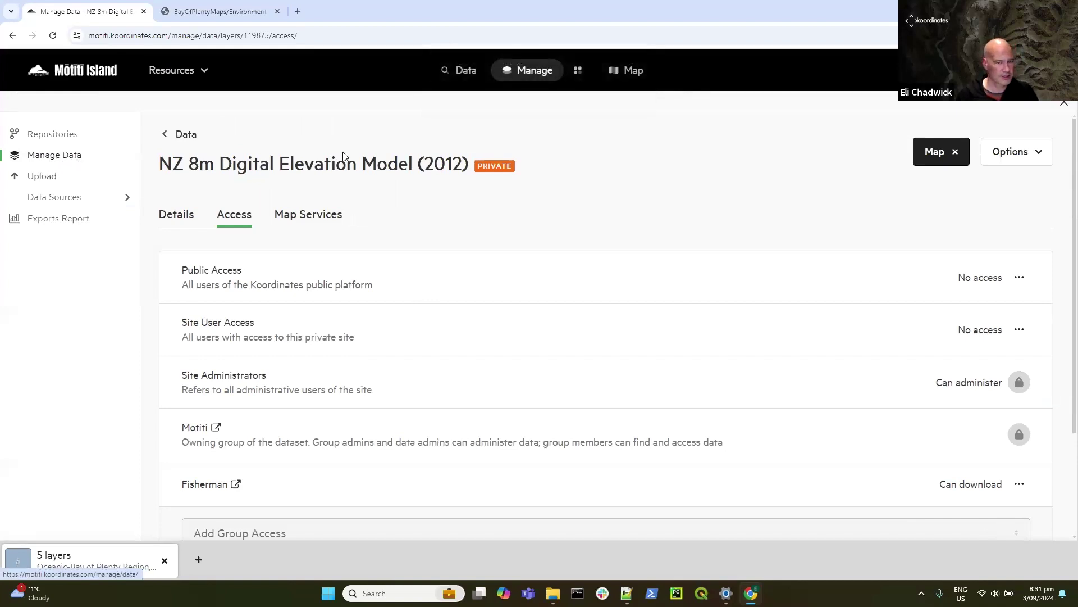
# Step: Show the five-layer map in full view and rename it as Motiti Island
pyautogui.click(472, 72)
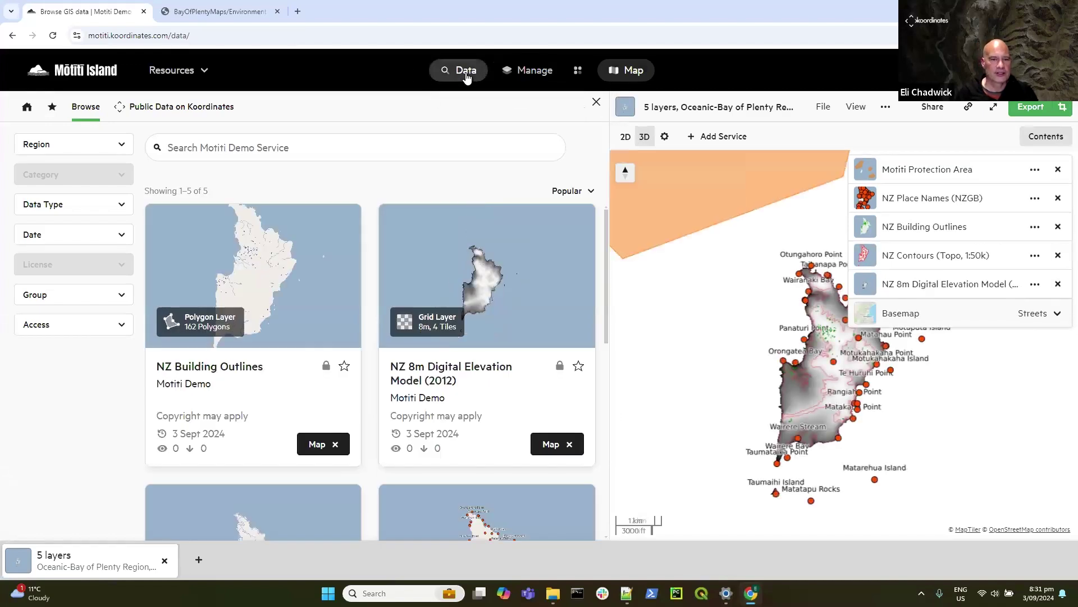
pyautogui.press('Escape')
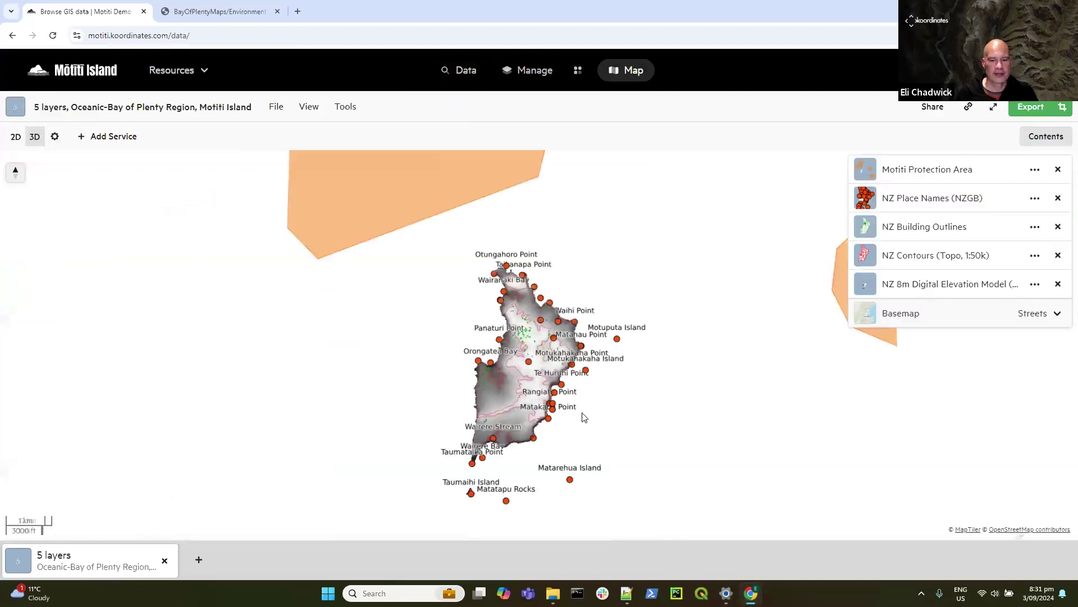
pyautogui.scroll(-1, 618, 405)
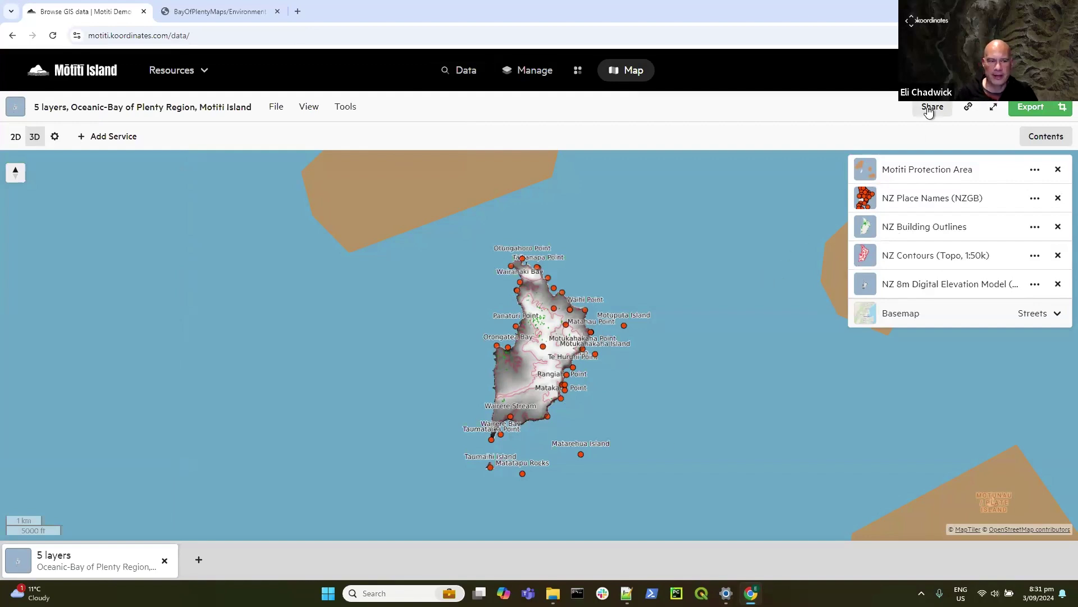
pyautogui.click(175, 111)
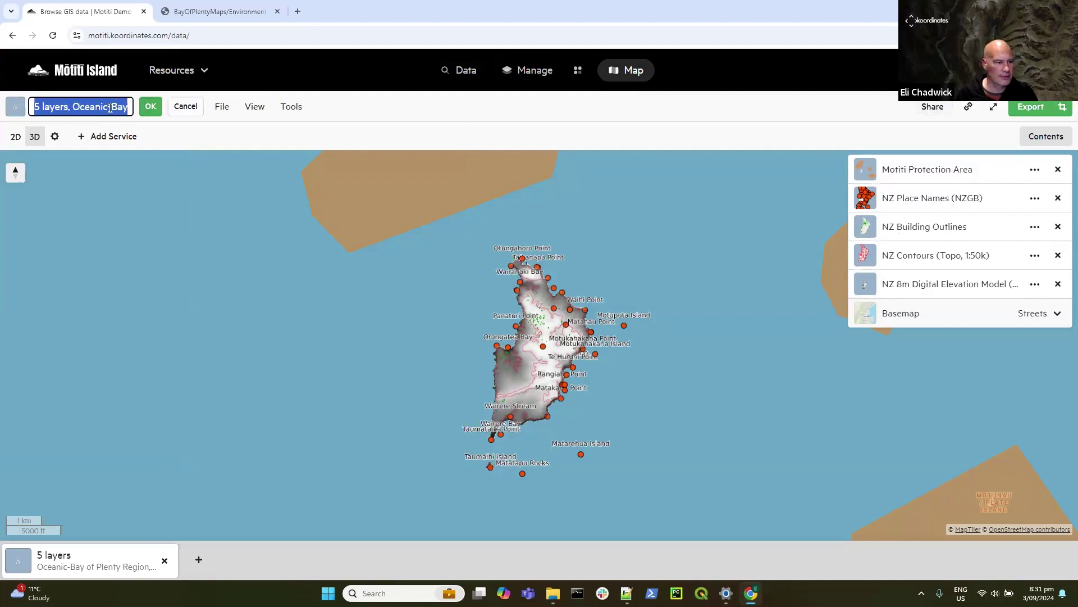
pyautogui.click(119, 107)
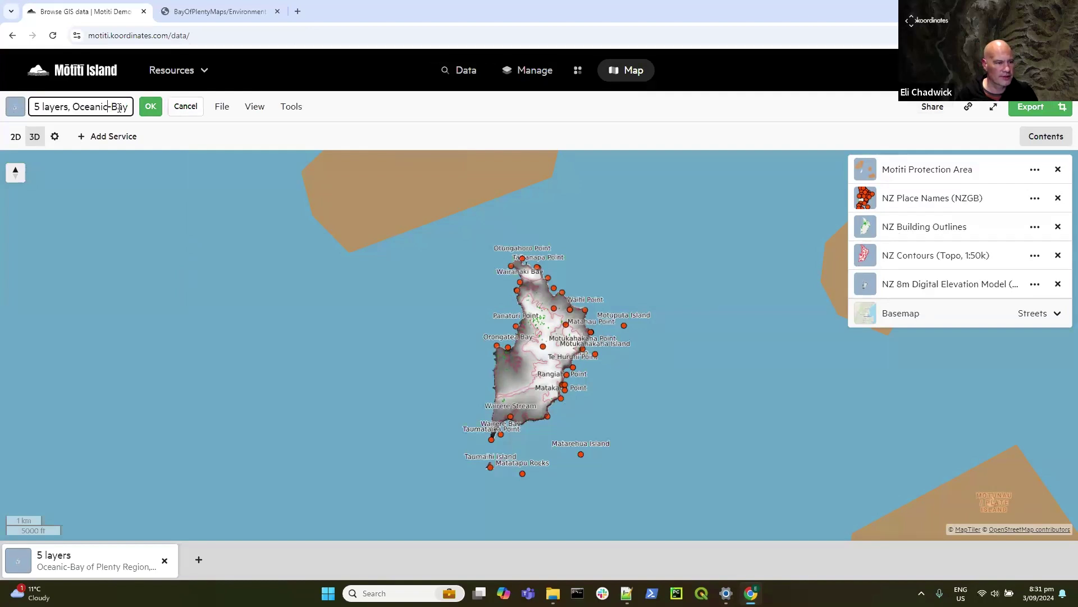
pyautogui.moveTo(129, 106); pyautogui.dragTo(32, 106)
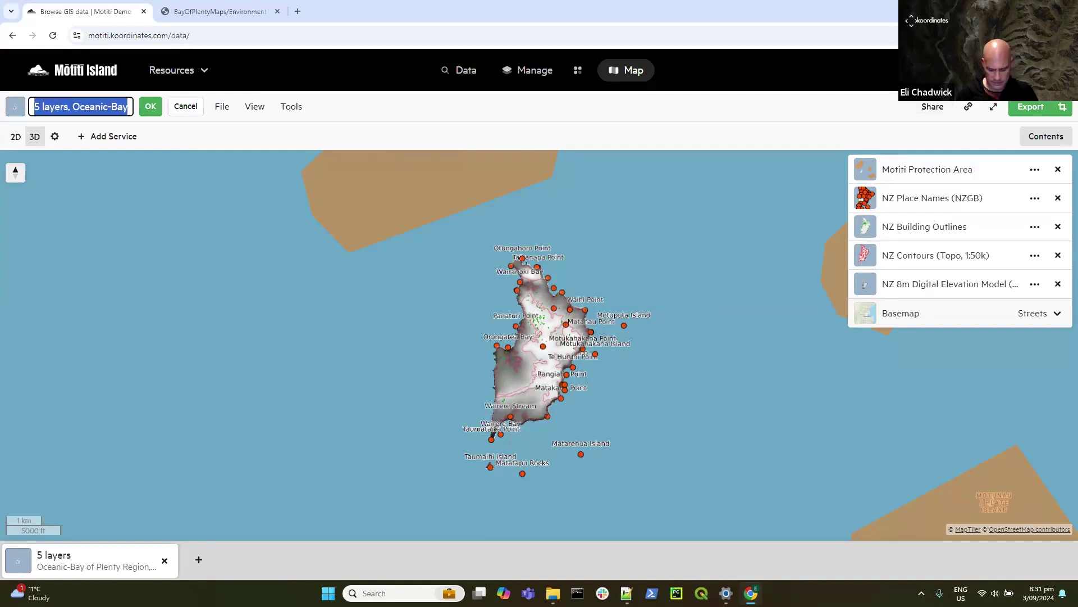
pyautogui.press('BackSpace')
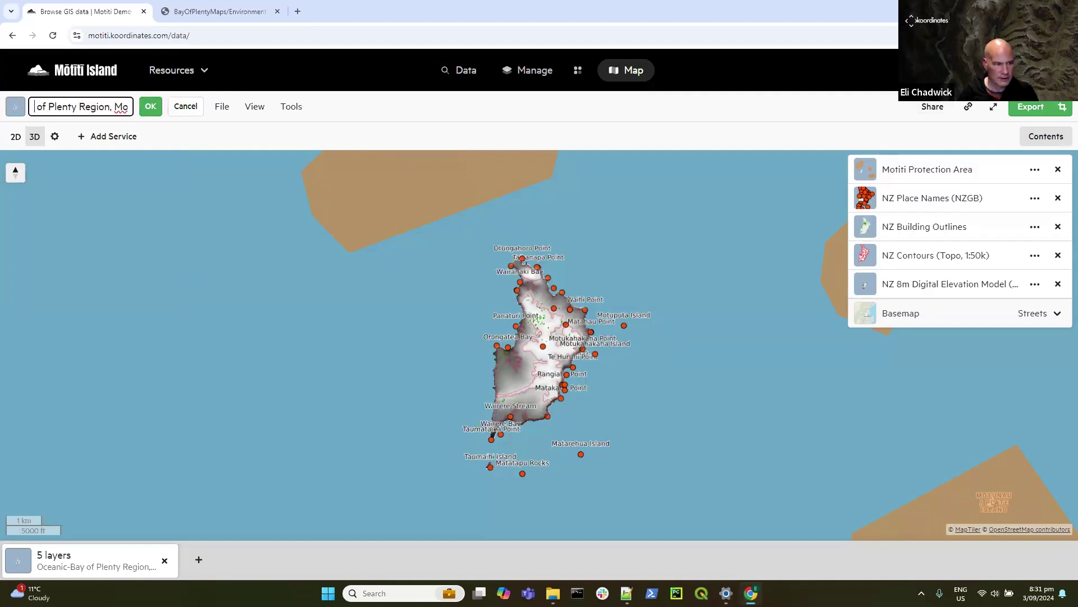
pyautogui.tripleClick(115, 106)
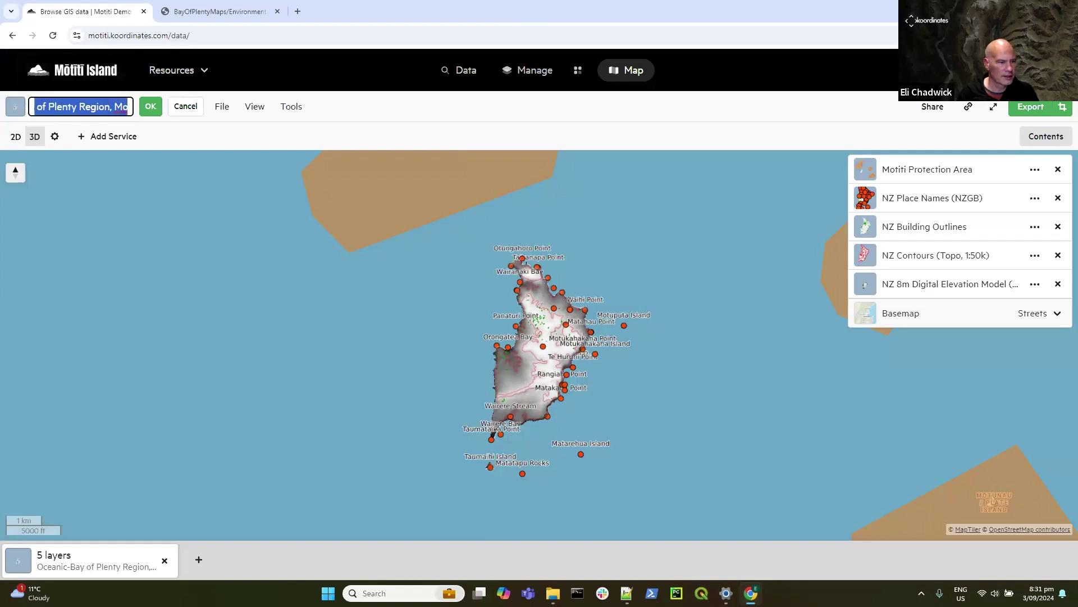
pyautogui.write('Motiti Island')
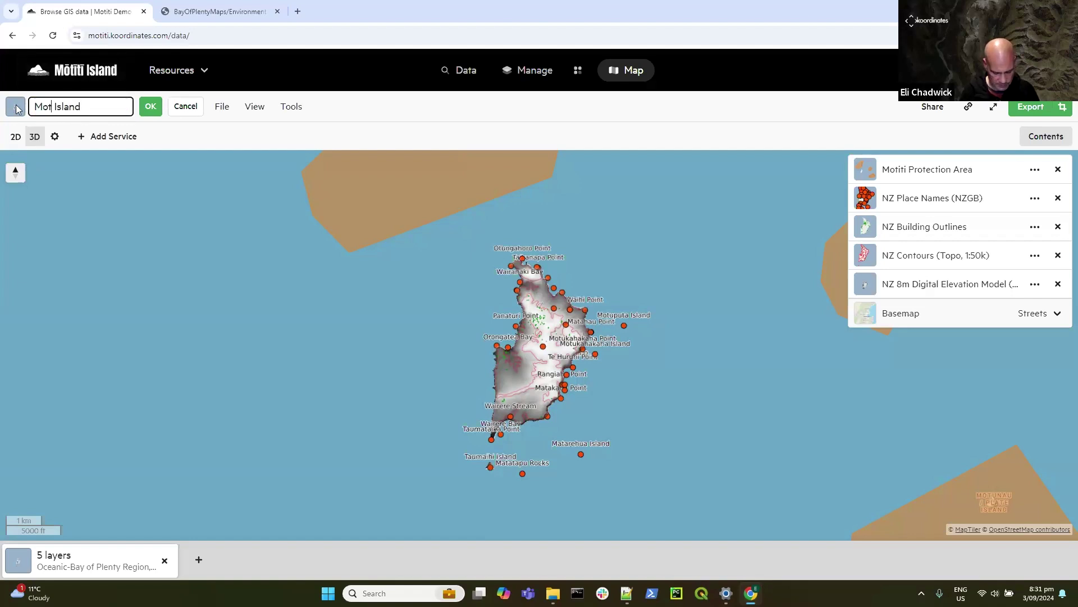
pyautogui.click(150, 106)
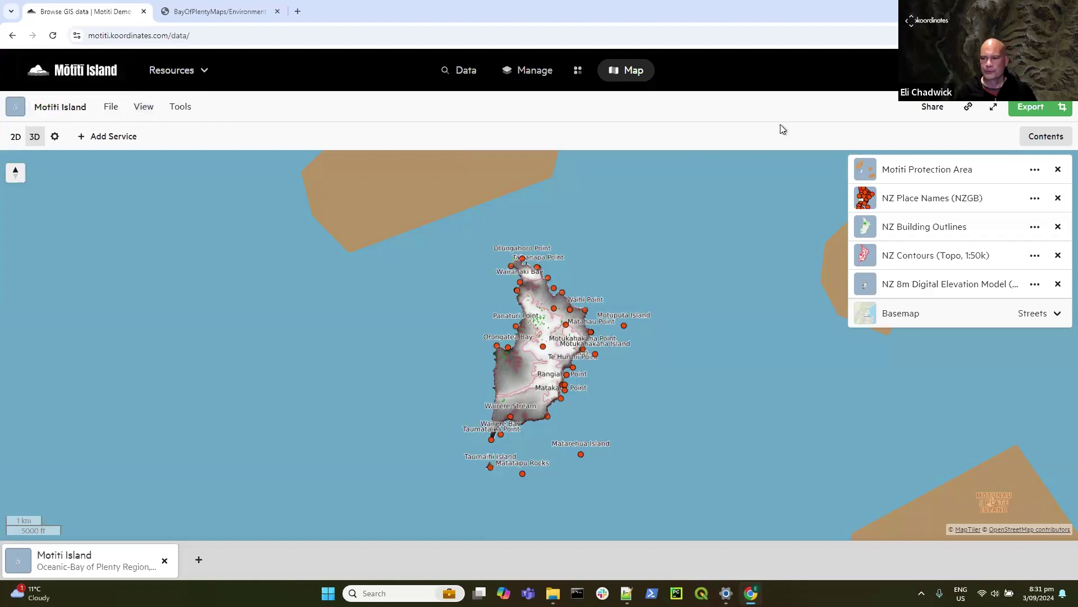
# Step: Share the Motiti Island map as Private with Fisherman as the owning group, and copy the map viewer URL
pyautogui.click(933, 108)
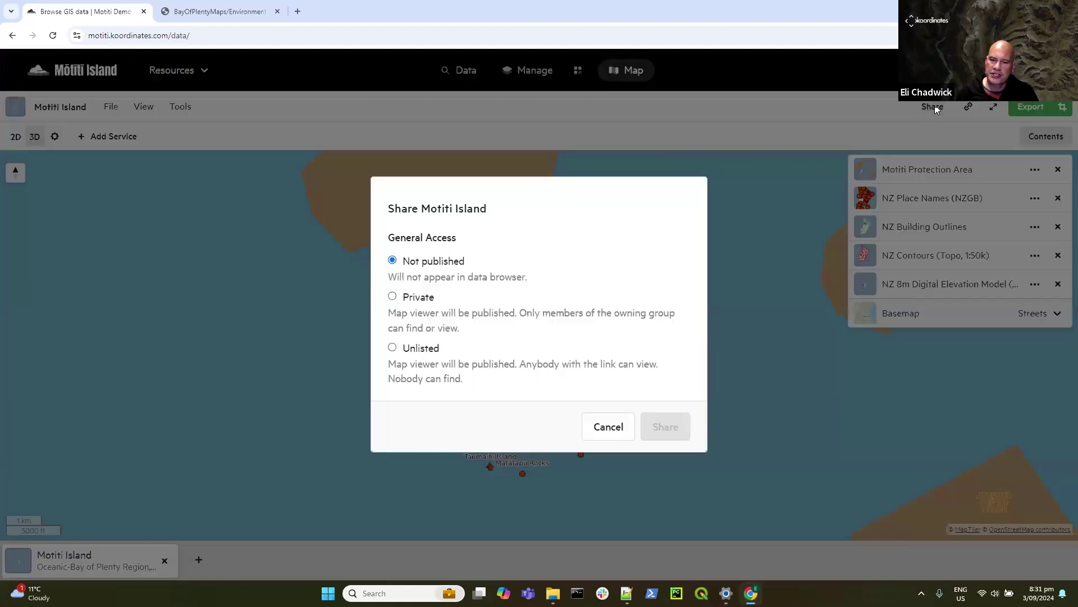
pyautogui.click(392, 297)
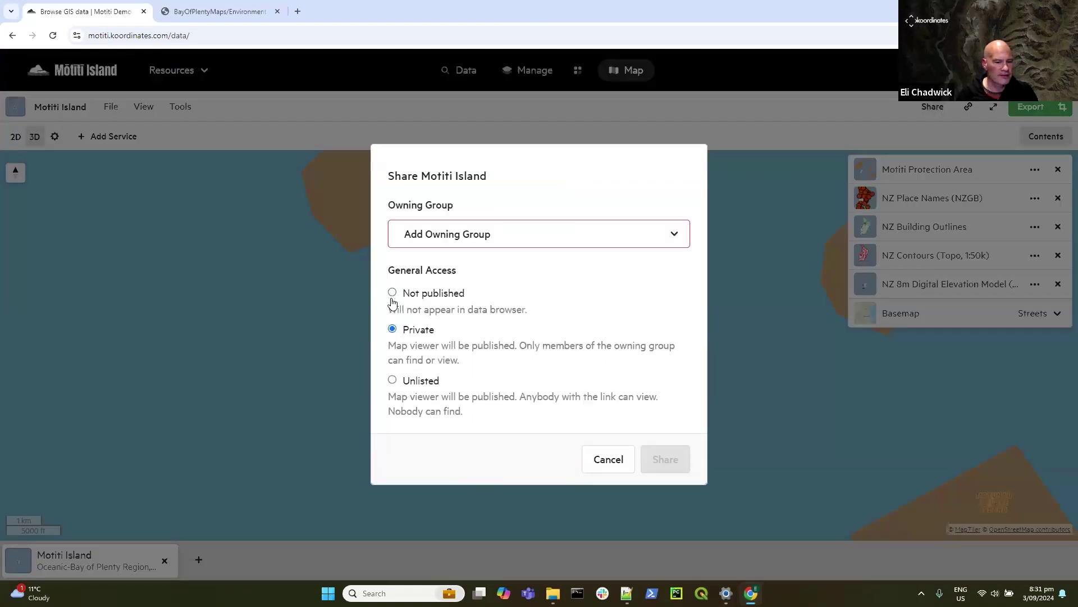
pyautogui.click(460, 240)
pyautogui.click(434, 270)
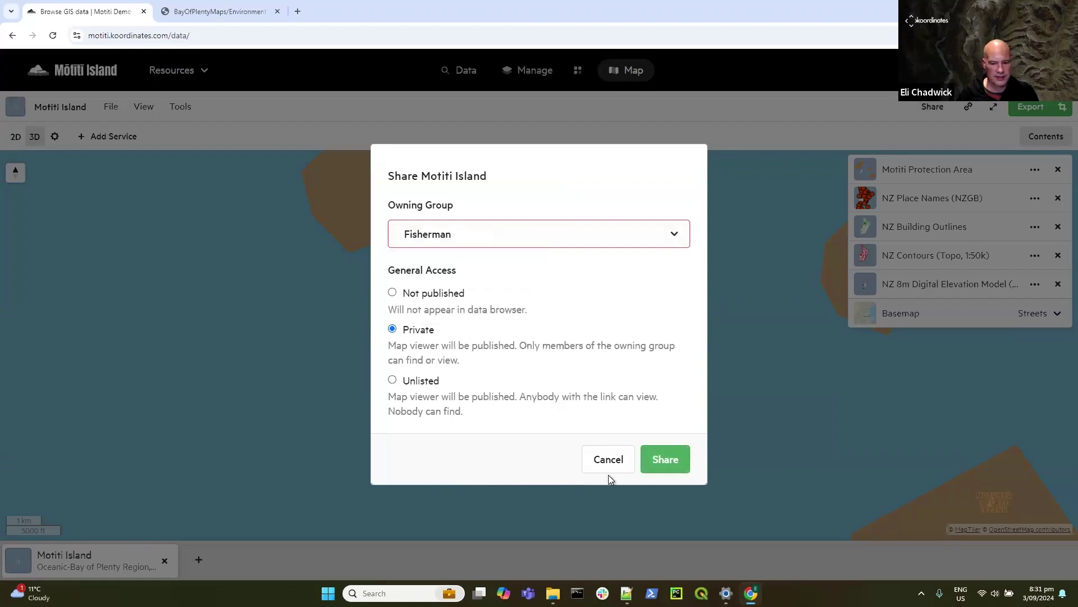
pyautogui.click(667, 460)
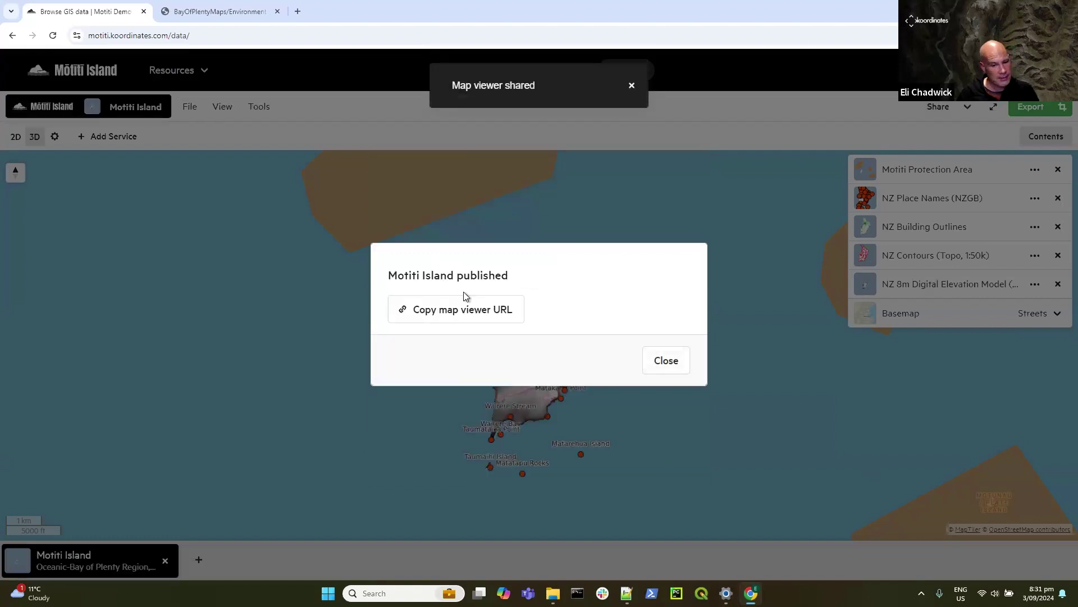
pyautogui.click(452, 314)
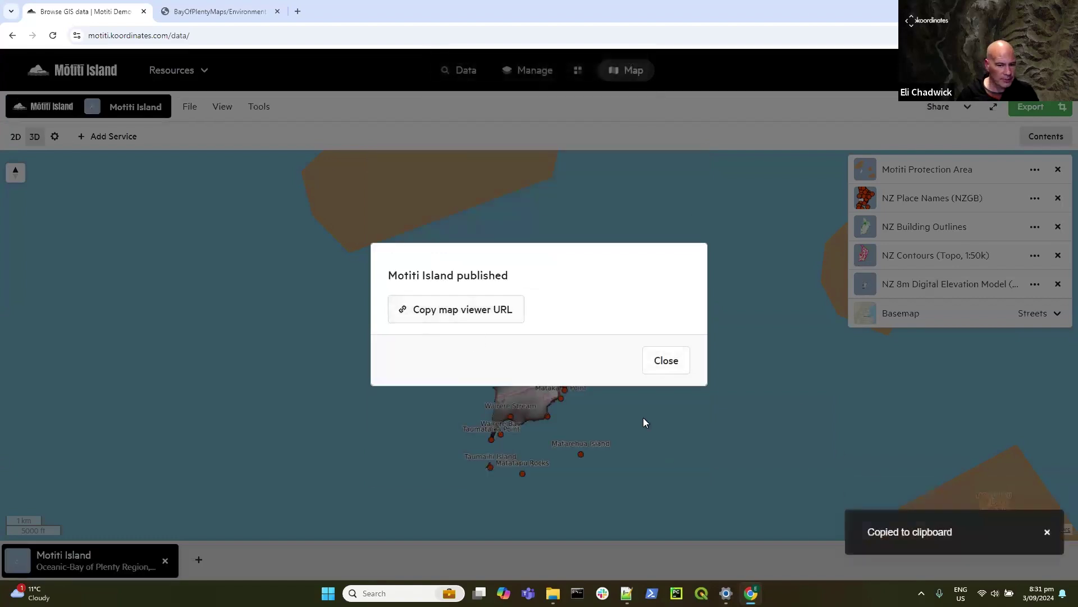
pyautogui.click(669, 362)
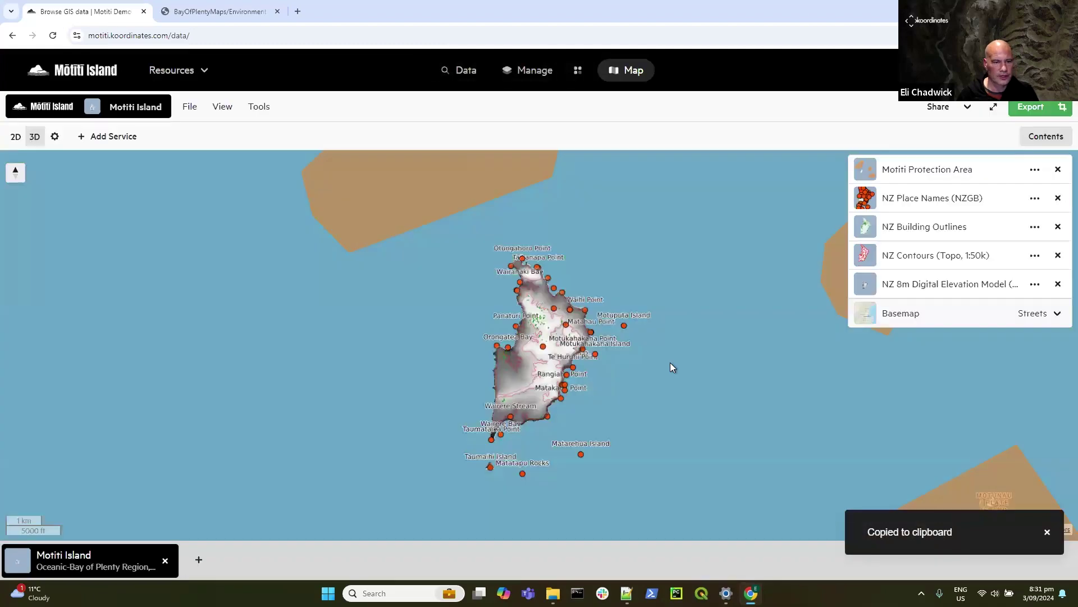
# Step: Browse the site's data catalogue by data type, filtering by Vectors, Grids and finally Map Viewers
pyautogui.click(465, 69)
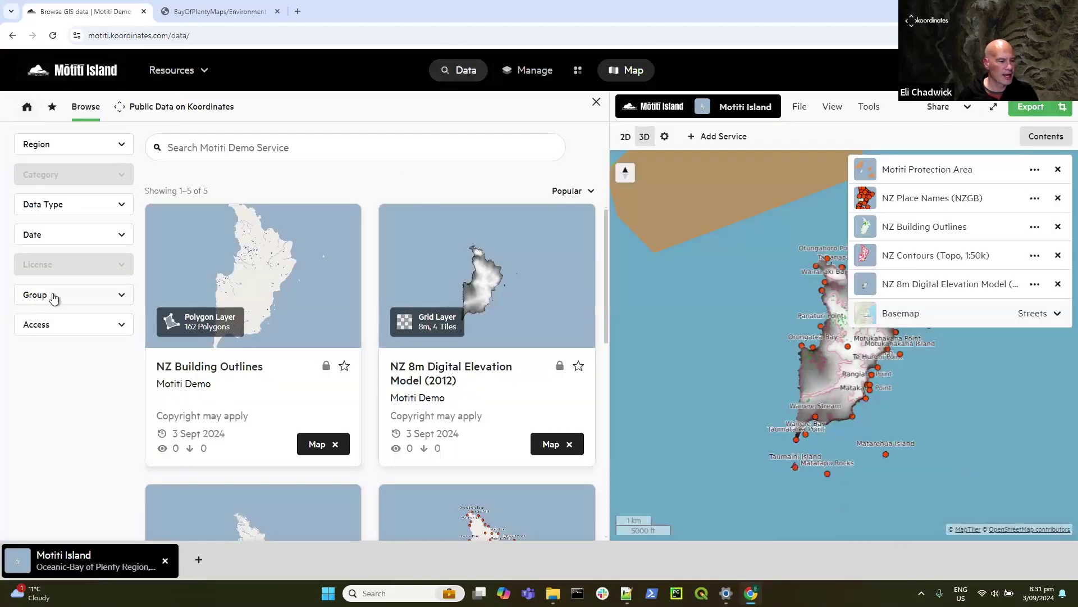
pyautogui.click(74, 208)
pyautogui.click(59, 261)
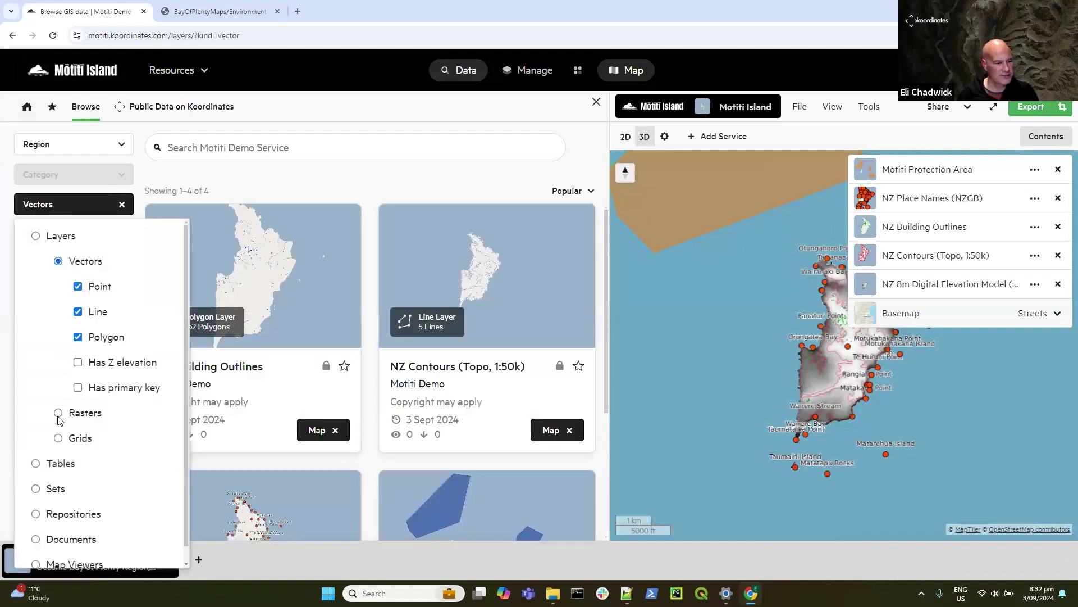
pyautogui.click(58, 439)
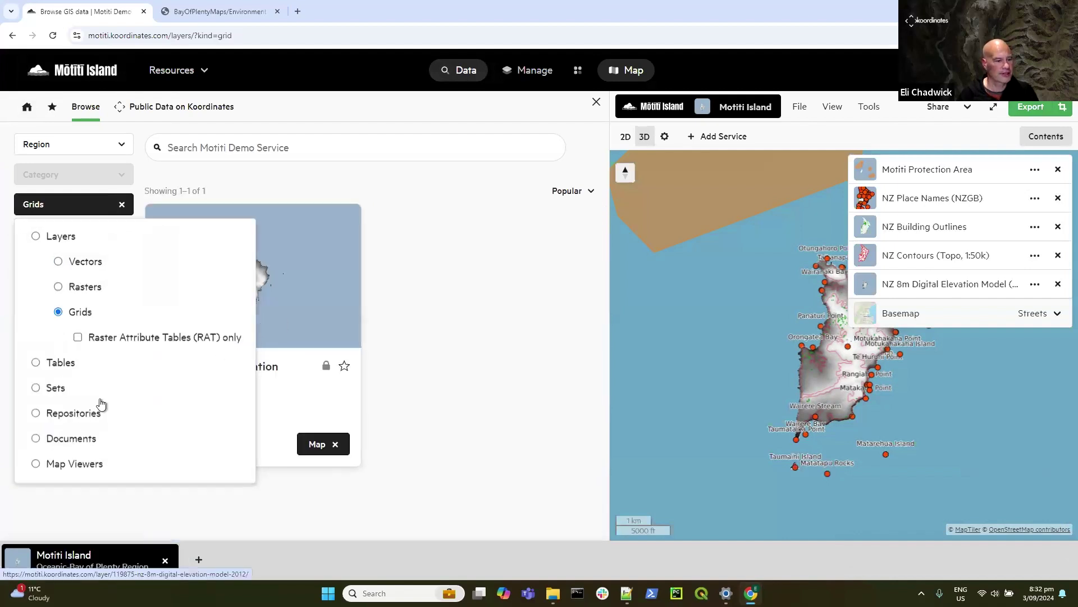
pyautogui.click(36, 464)
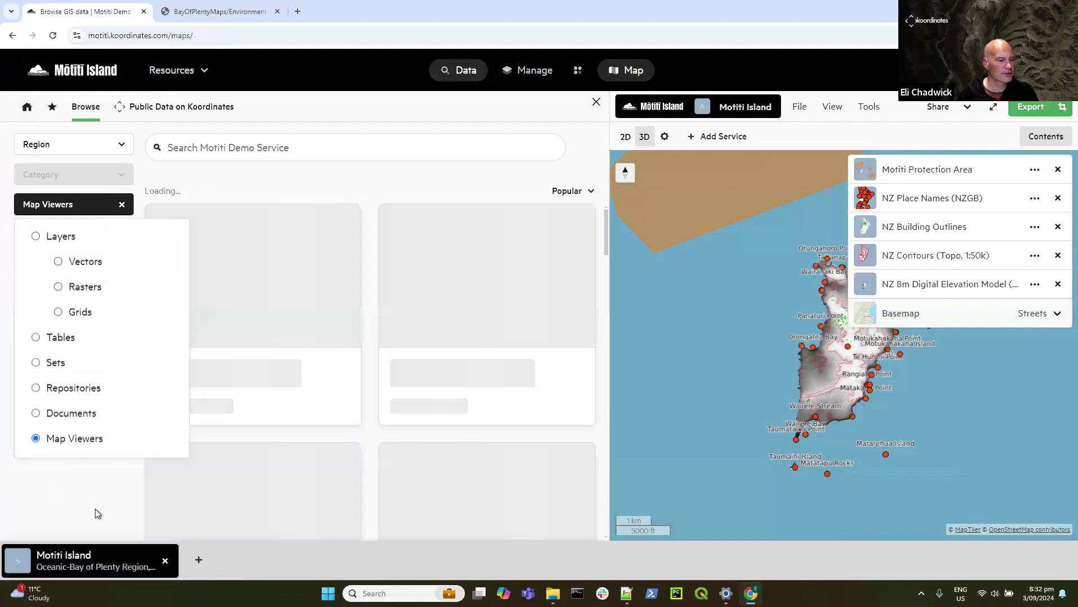
pyautogui.click(318, 150)
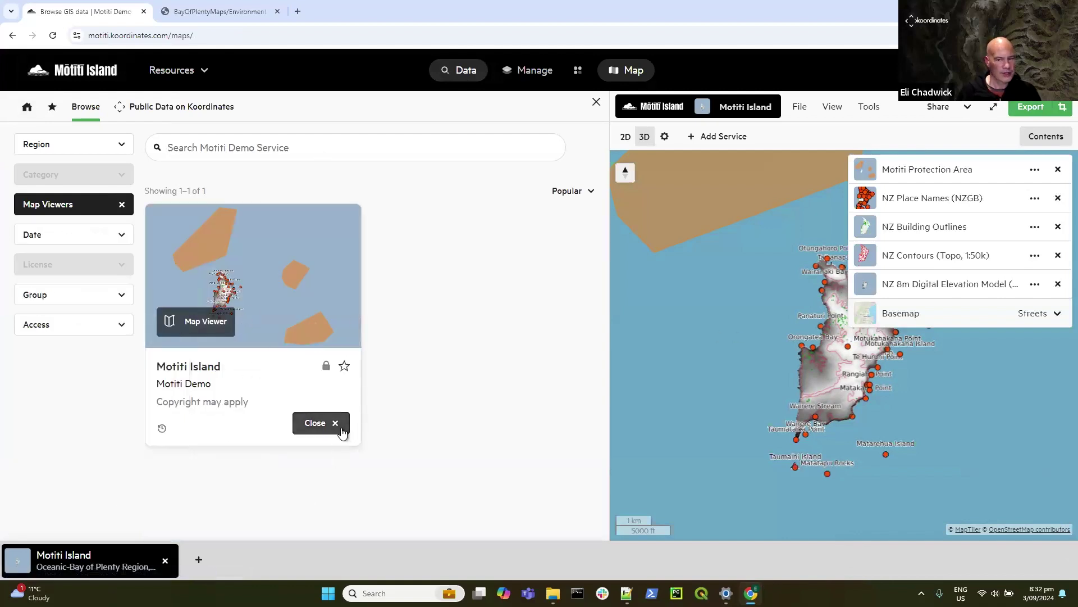
# Step: Close the open Motiti Island map and load its copied viewer URL in a new browser tab
pyautogui.click(165, 561)
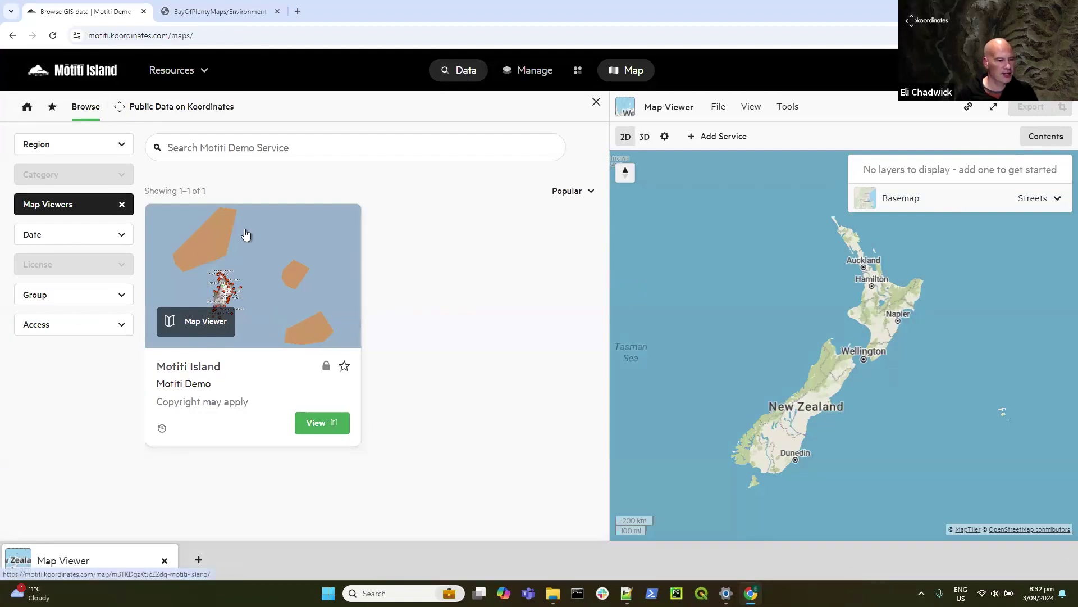
pyautogui.click(298, 11)
pyautogui.rightClick(161, 36)
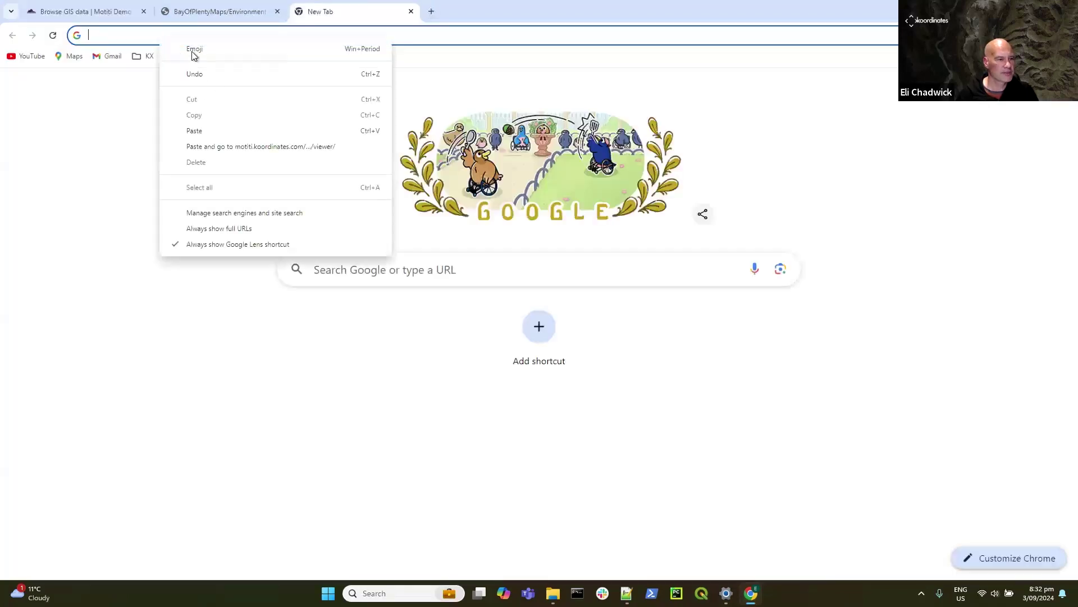
pyautogui.click(214, 147)
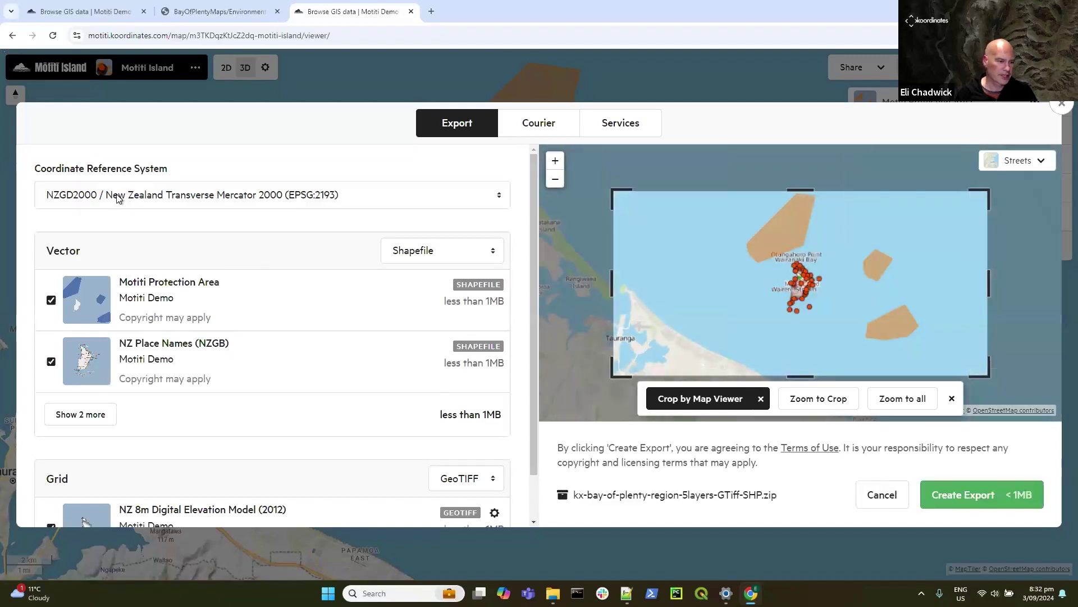
# Step: Examine the map's export options, including the vector and grid file formats and the full list of vector layers
pyautogui.click(428, 251)
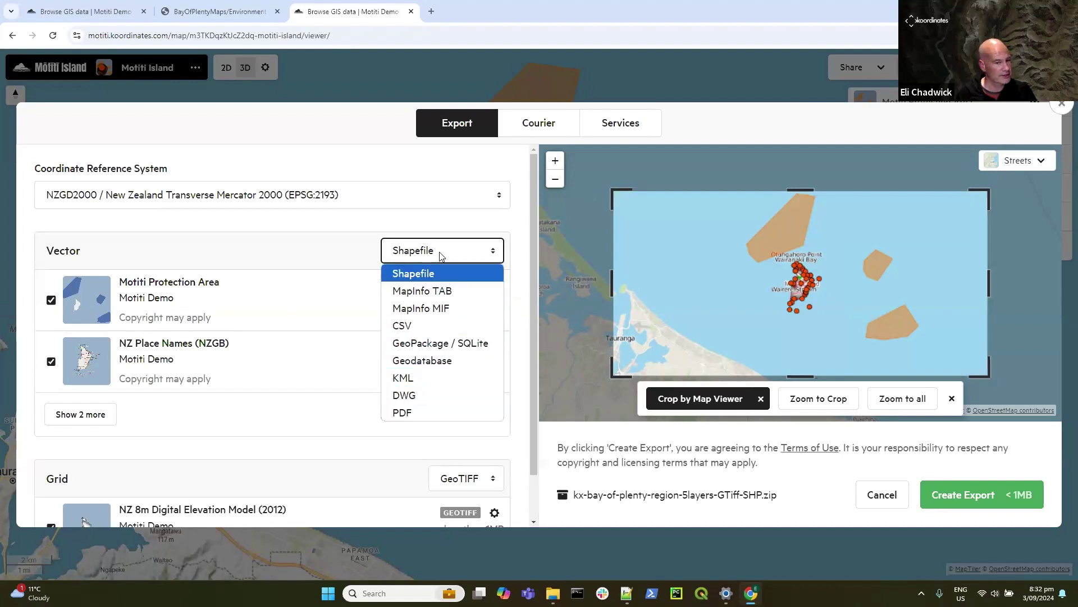
pyautogui.click(322, 259)
pyautogui.scroll(-1, 386, 486)
pyautogui.click(492, 430)
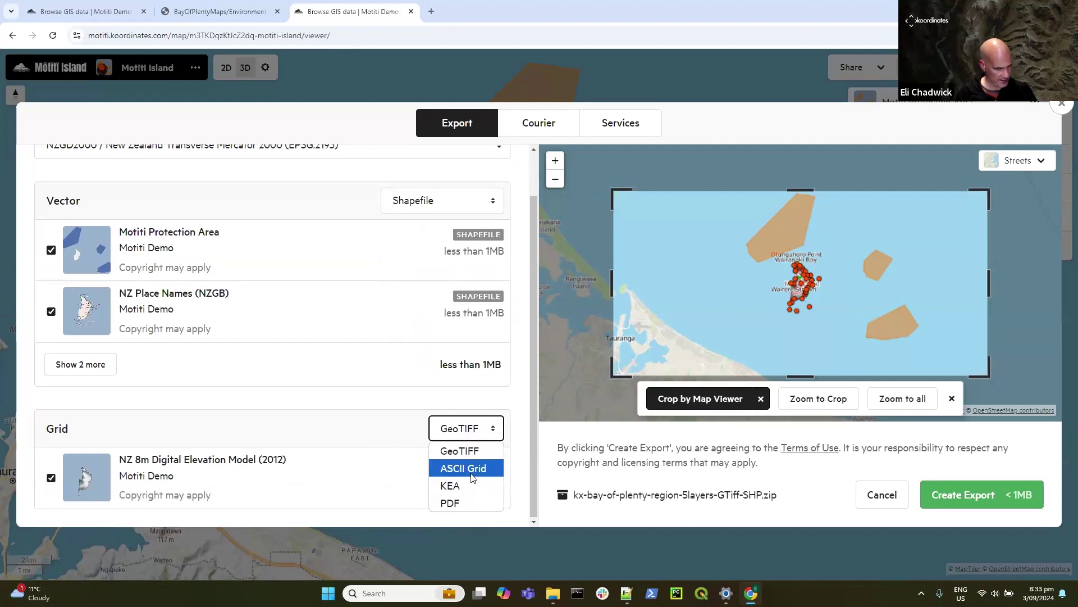
pyautogui.click(403, 432)
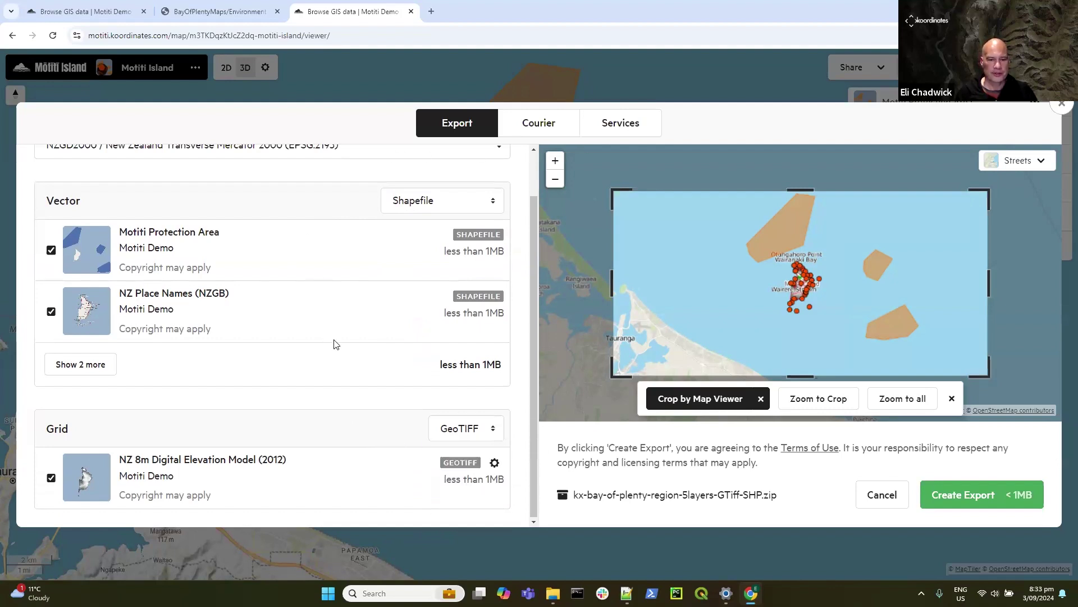
pyautogui.scroll(1, 360, 298)
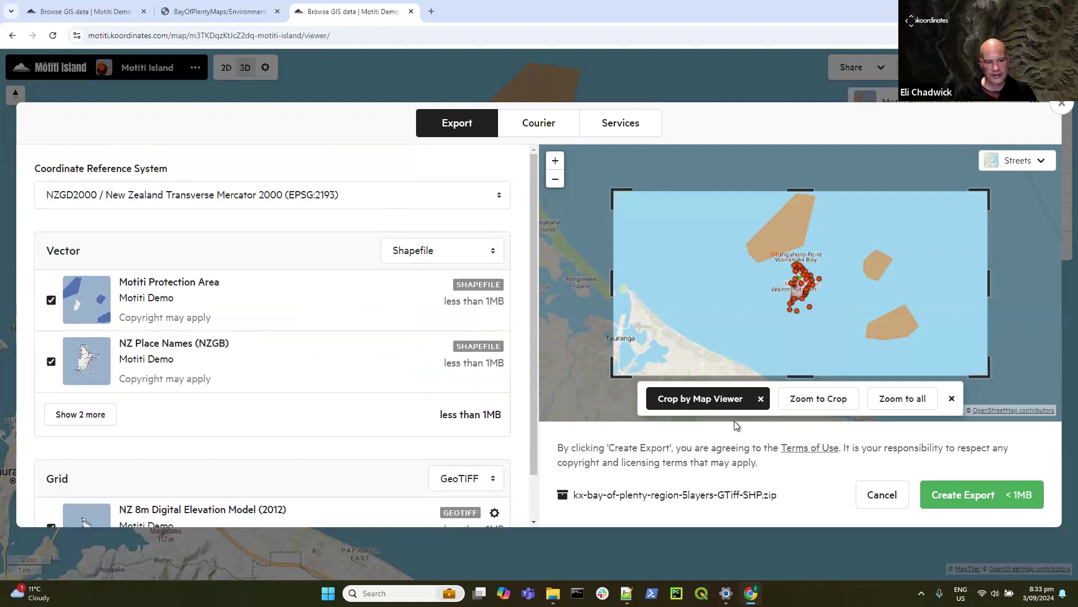
pyautogui.click(76, 416)
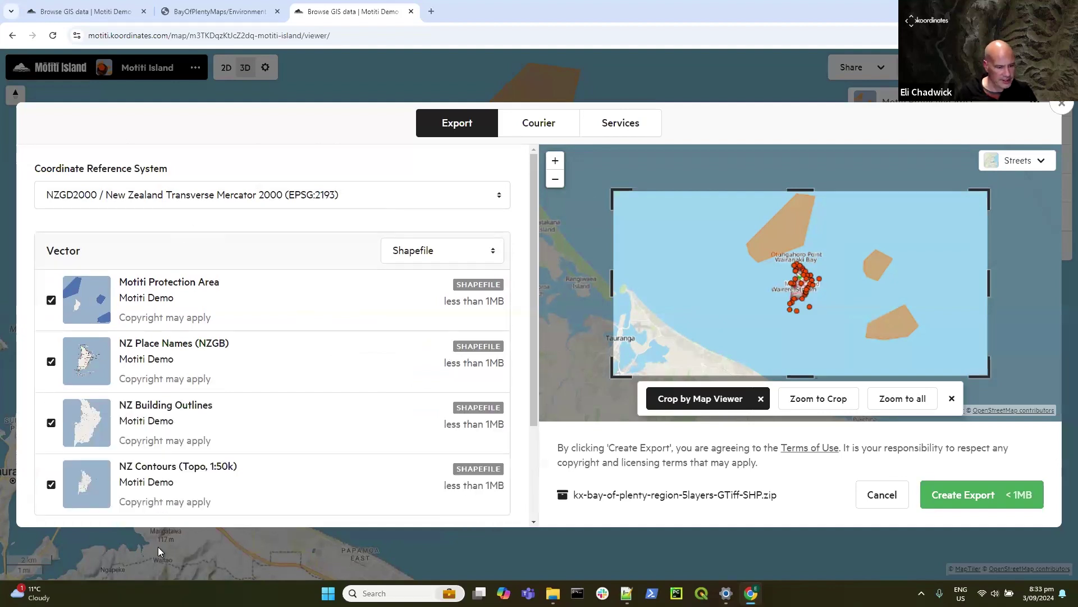
# Step: Review the WMTS, WFS, Kart, Spatial Query API and Esri REST services offered for the NZ Place Names (NZGB) layer
pyautogui.click(645, 126)
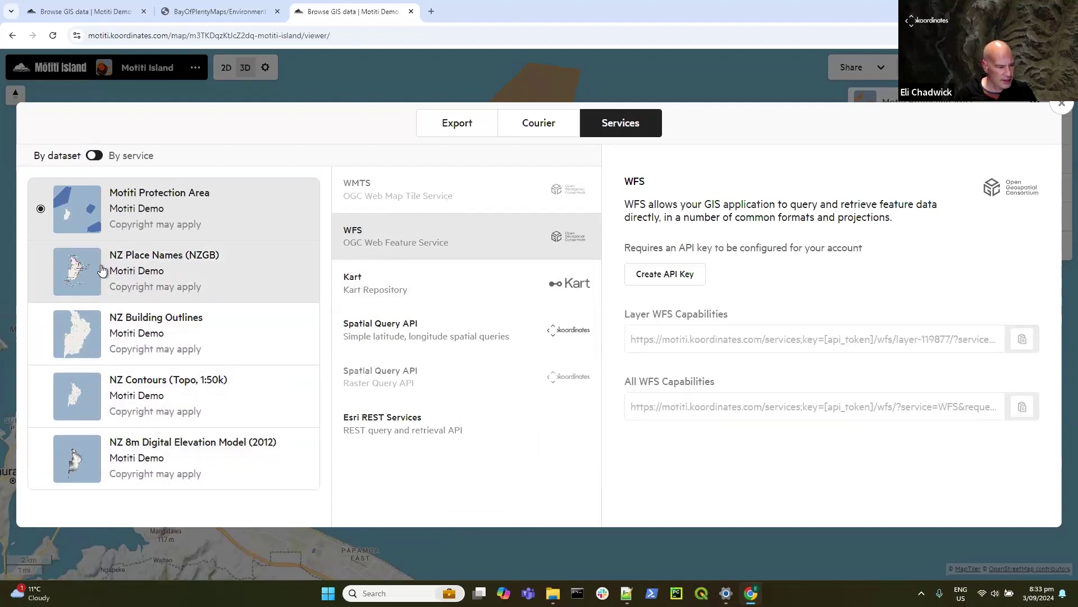
pyautogui.click(42, 272)
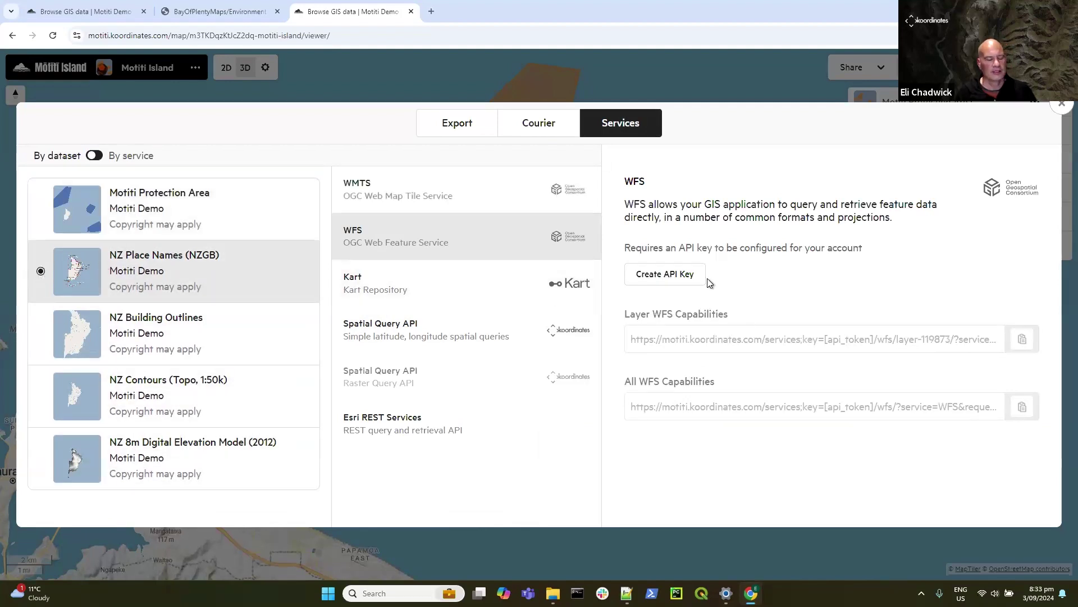
pyautogui.click(401, 197)
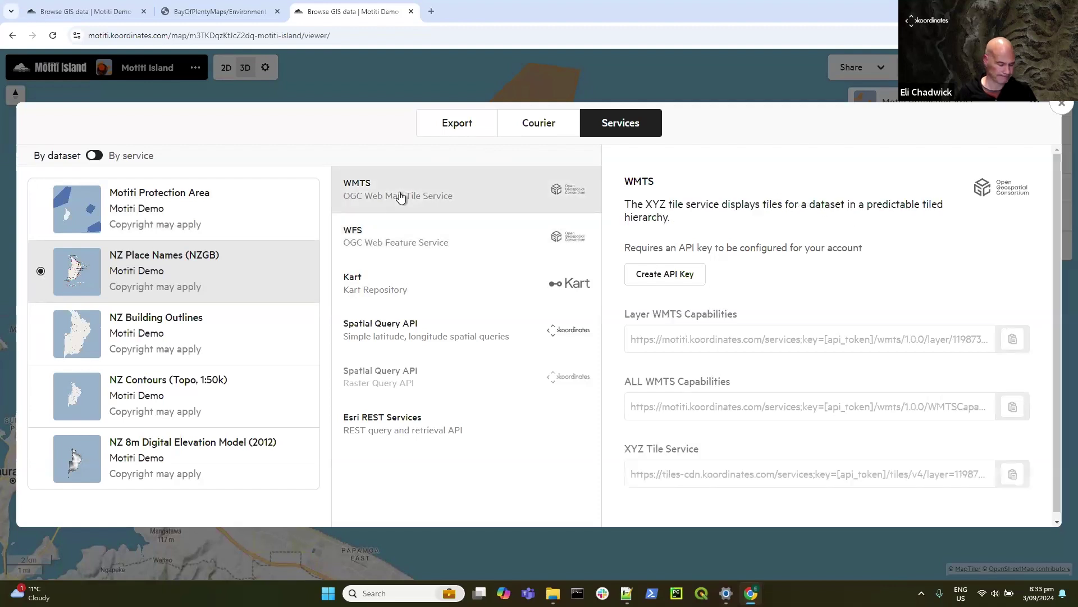
pyautogui.click(371, 242)
pyautogui.click(385, 287)
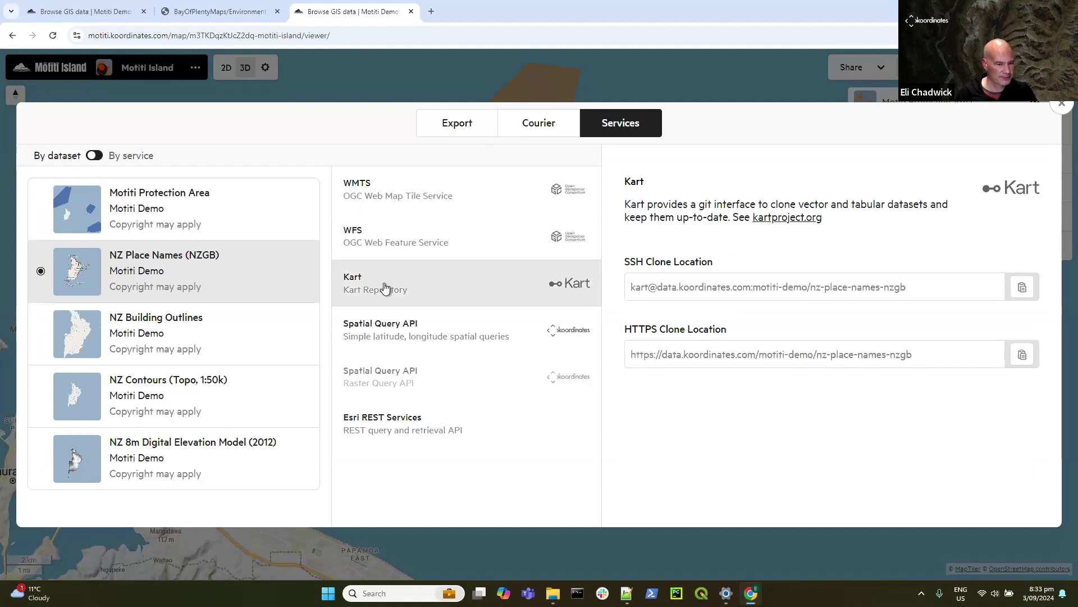
pyautogui.click(395, 332)
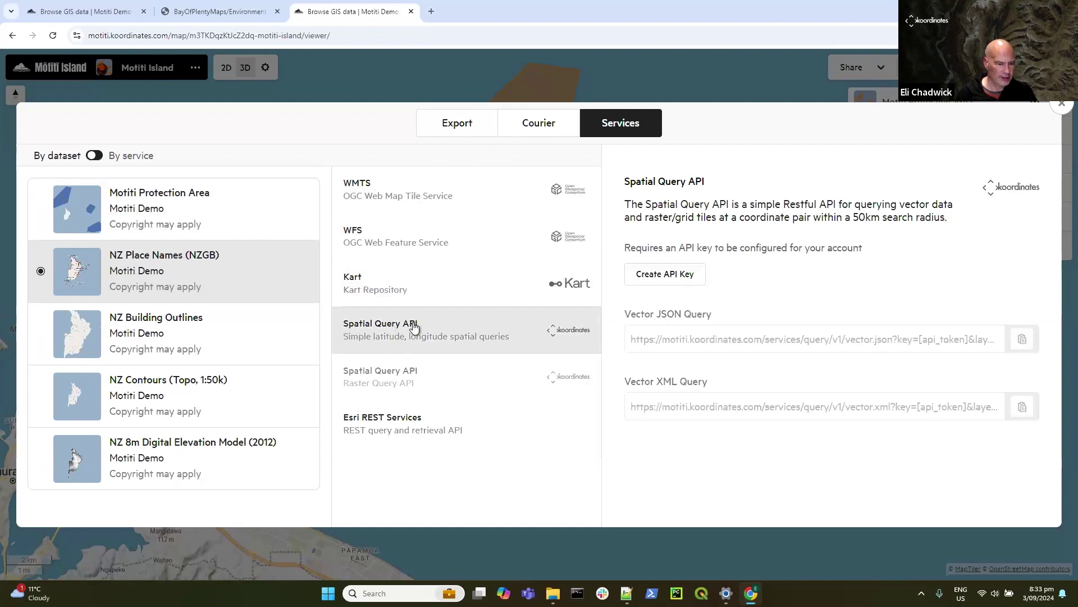
pyautogui.click(397, 428)
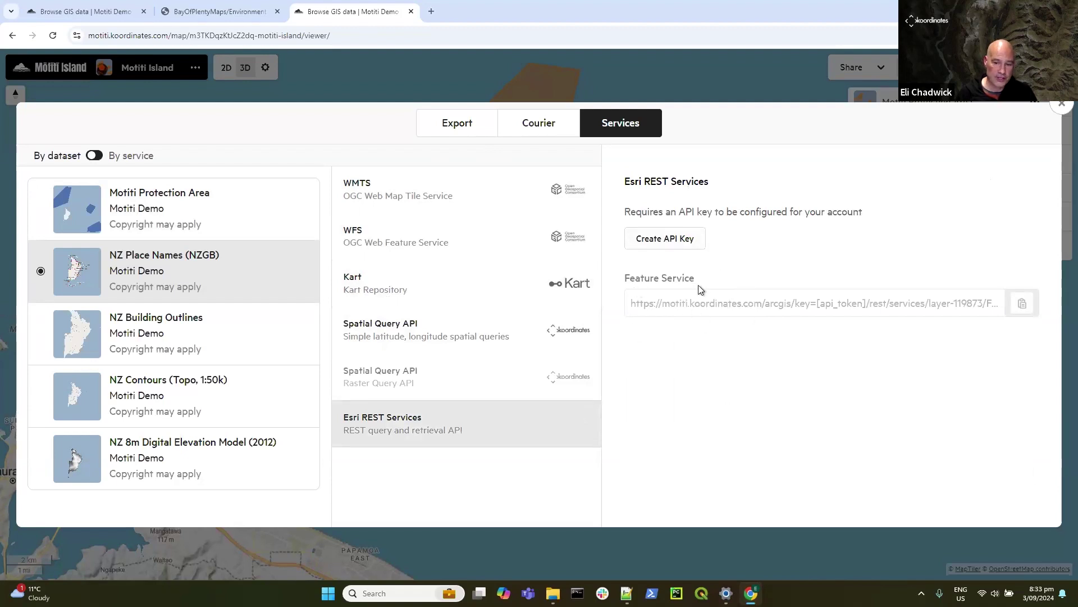
# Step: Create a data-access-only API key labelled Temp and select it for the Esri REST service
pyautogui.click(676, 241)
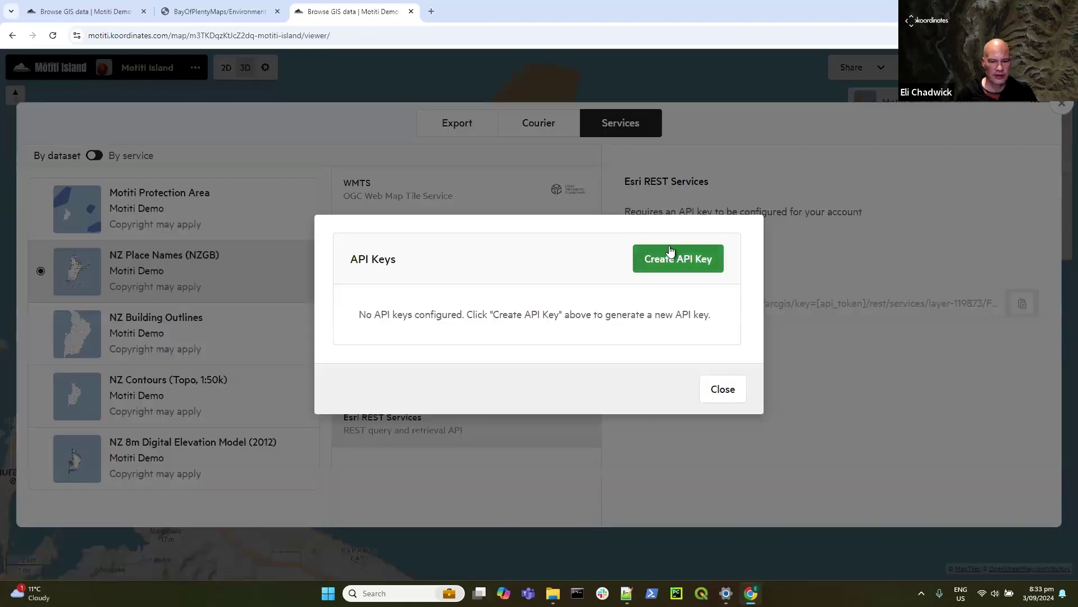
pyautogui.click(683, 258)
pyautogui.click(386, 262)
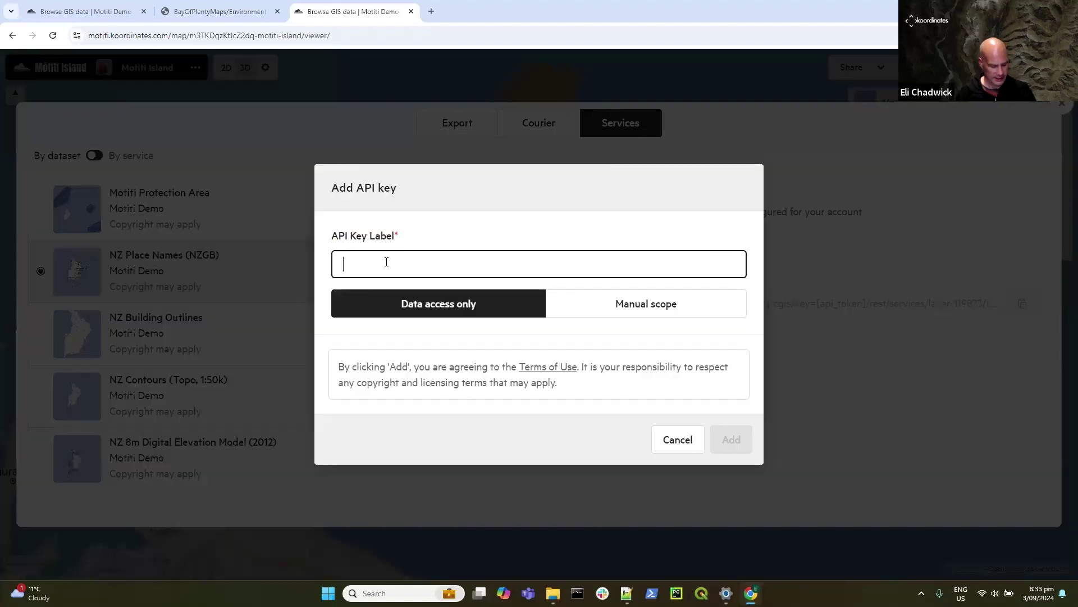
pyautogui.write('Temp')
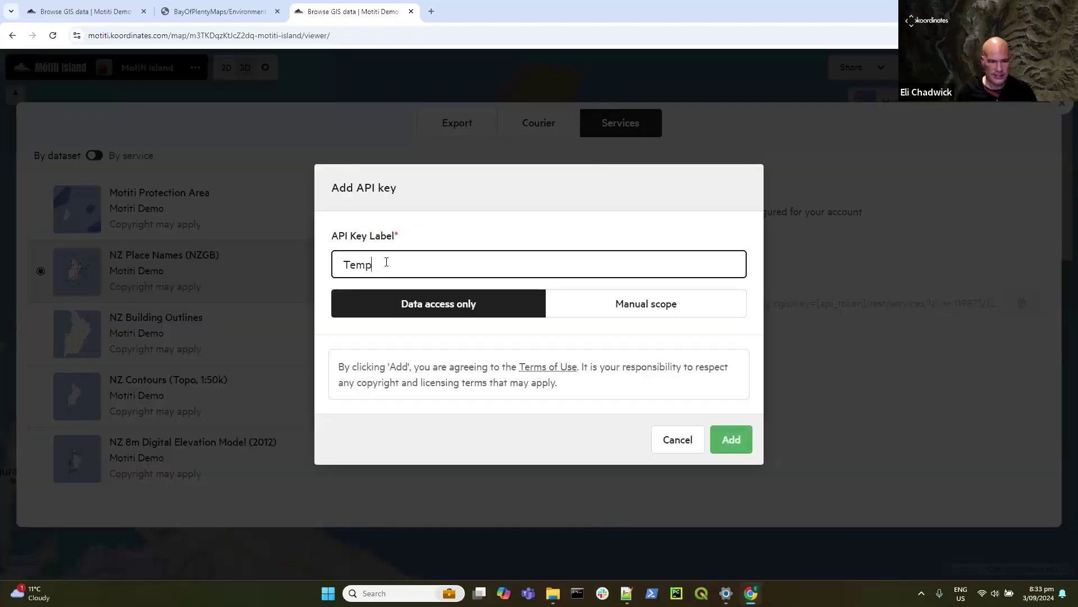
pyautogui.click(741, 442)
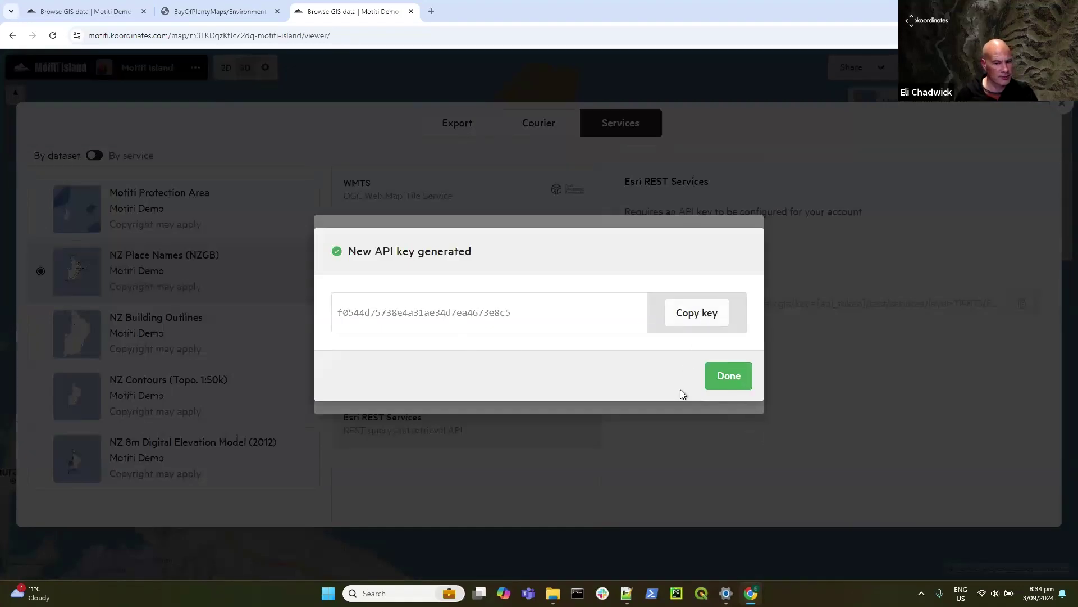
pyautogui.click(725, 382)
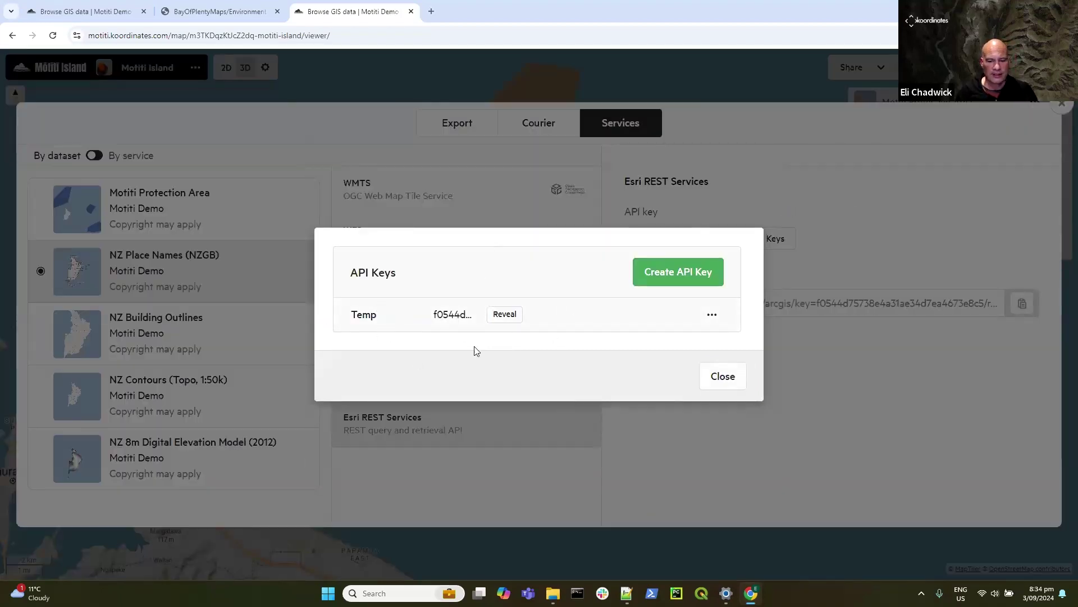
pyautogui.click(723, 377)
pyautogui.click(673, 241)
pyautogui.click(672, 269)
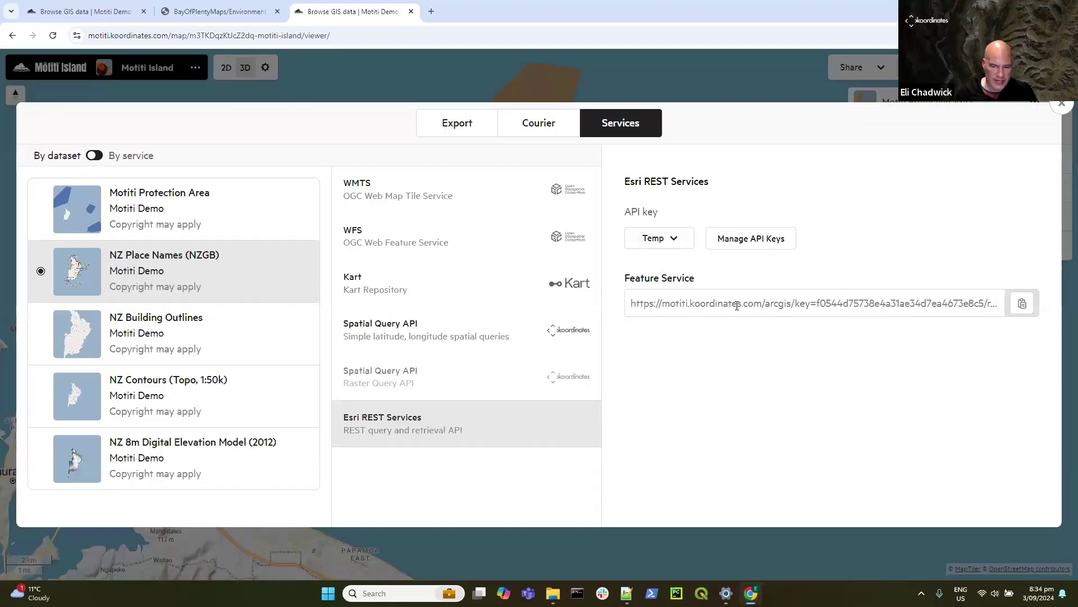
# Step: Copy the NZ Place Names feature service URL, which includes the API key, and load it in a new browser tab
pyautogui.click(1021, 306)
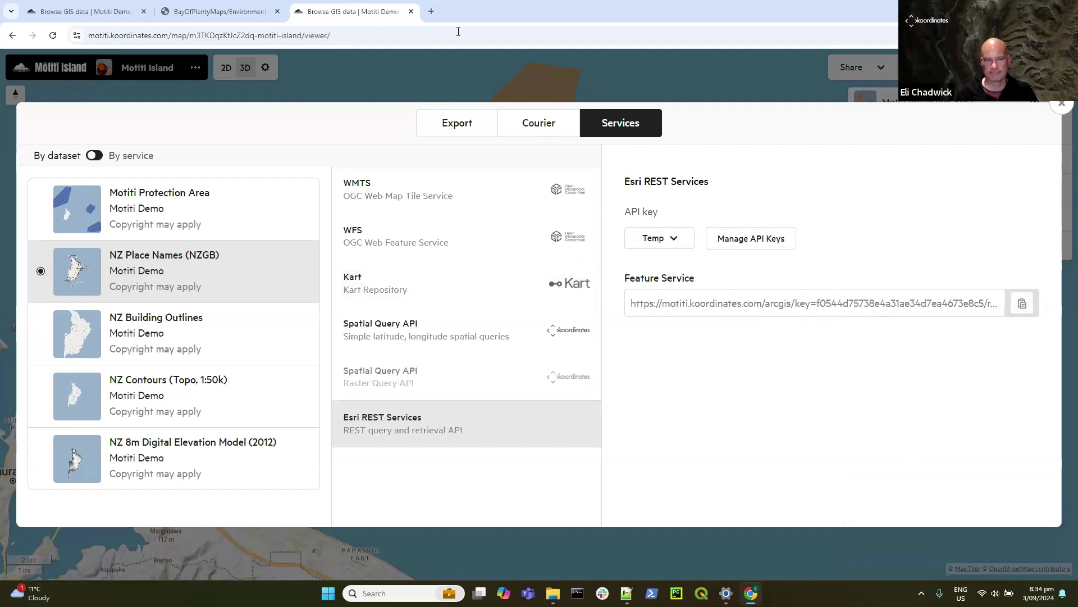
pyautogui.click(431, 11)
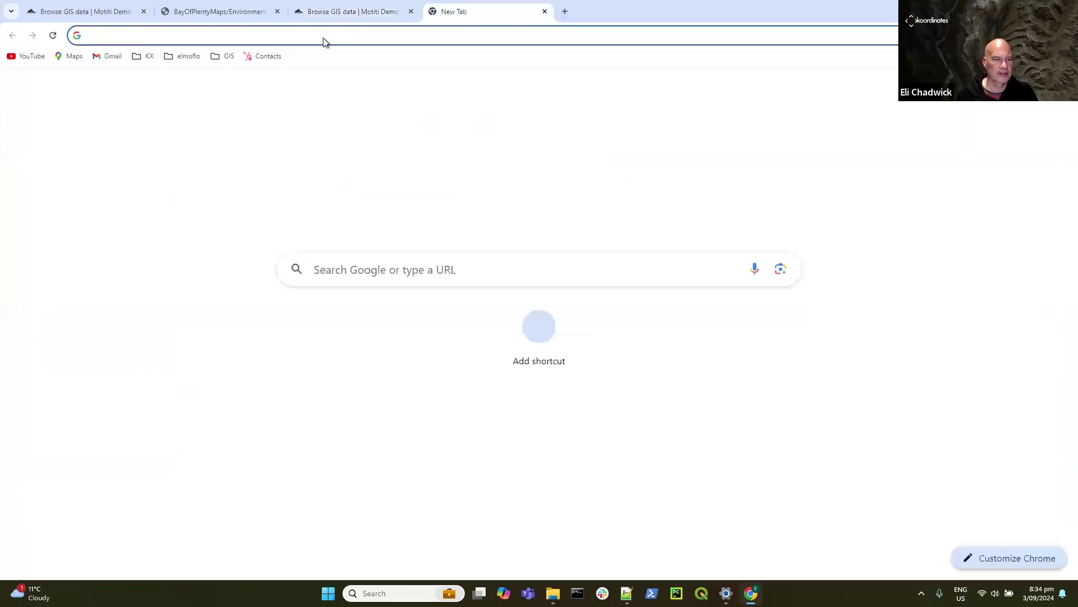
pyautogui.rightClick(323, 39)
pyautogui.click(368, 145)
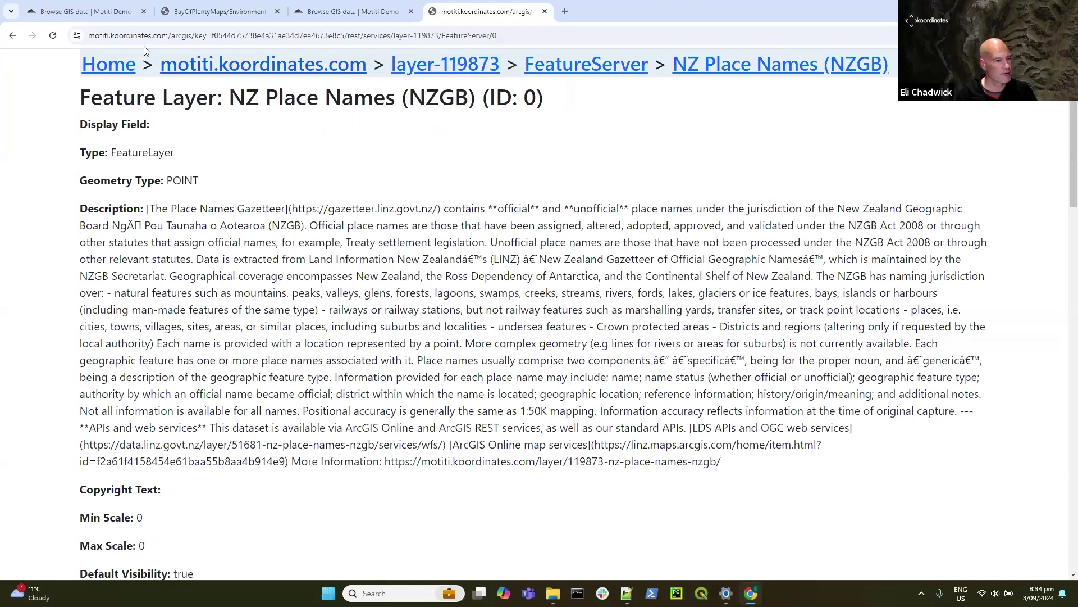
# Step: Look at the catalogue and BayOfPlentyMaps Environment service pages for comparison, and return to the Motiti Island services
pyautogui.click(95, 11)
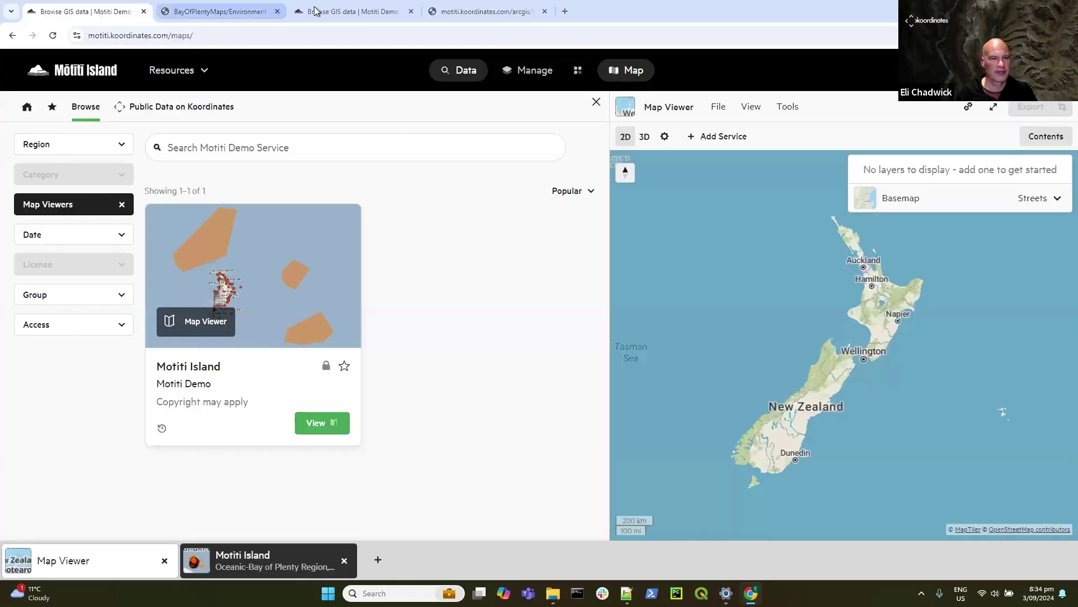
pyautogui.click(331, 11)
pyautogui.click(204, 9)
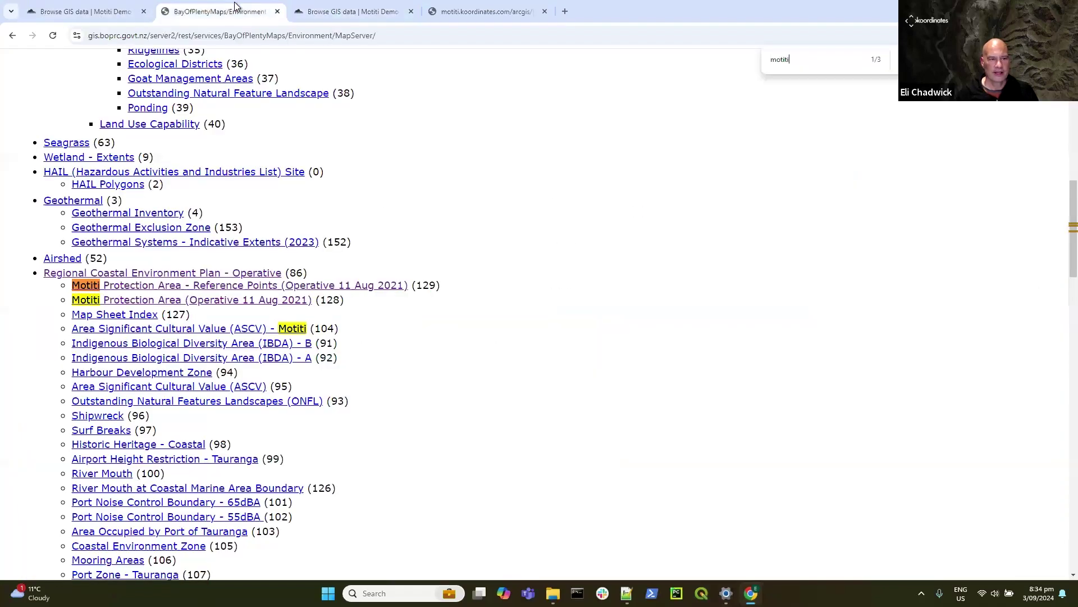
pyautogui.click(328, 14)
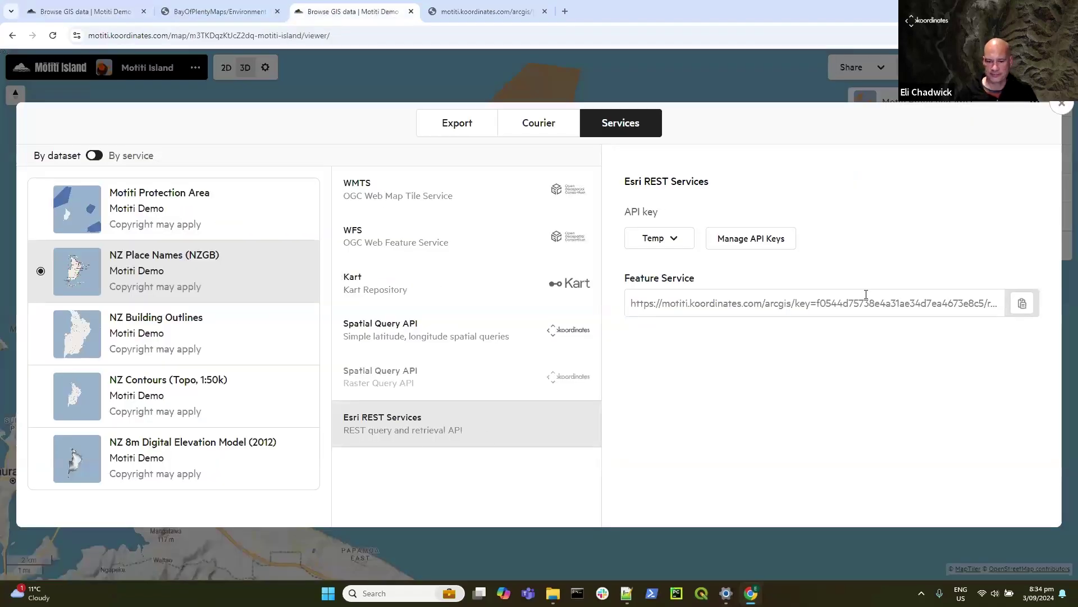